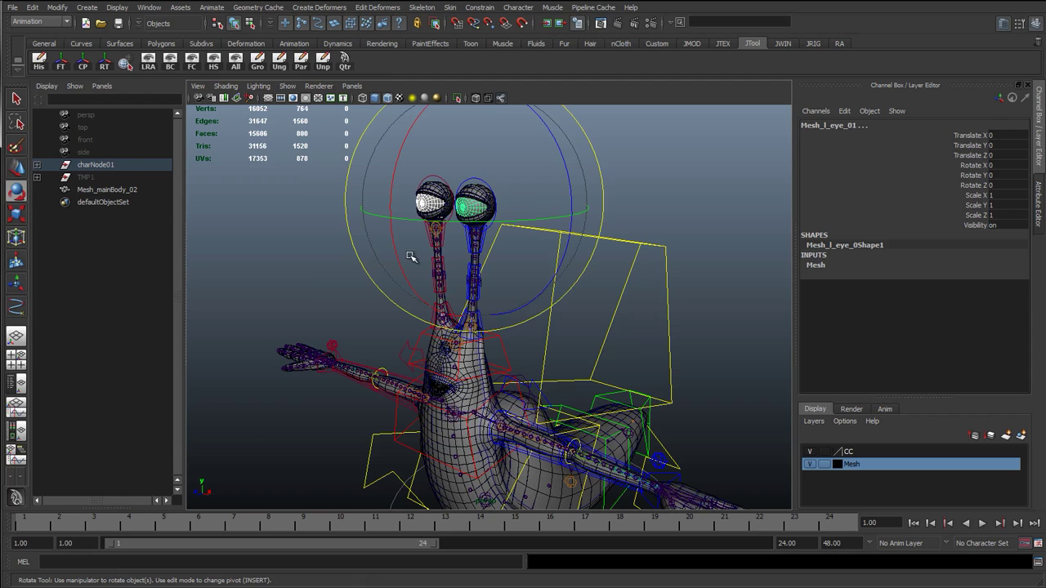
Try rotating both eyeball meshes to test their pivots and undo the rotations.
middle_click_drag(485, 230, 449, 271, "alt")
left_click_drag(442, 289, 487, 290, "alt")
key("ctrl+z")
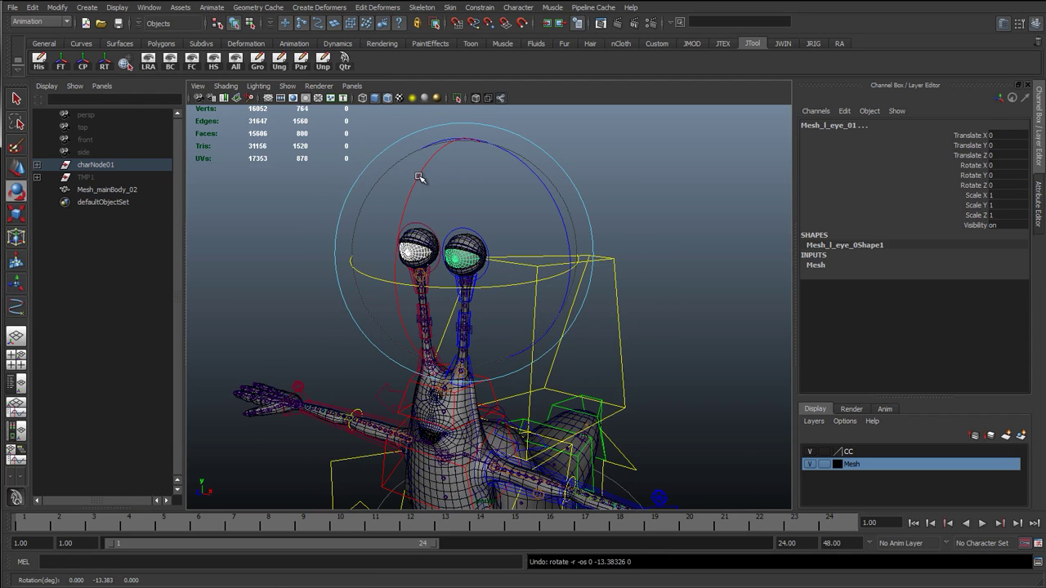
left_click_drag(419, 174, 405, 210)
key("ctrl+z")
key("q")
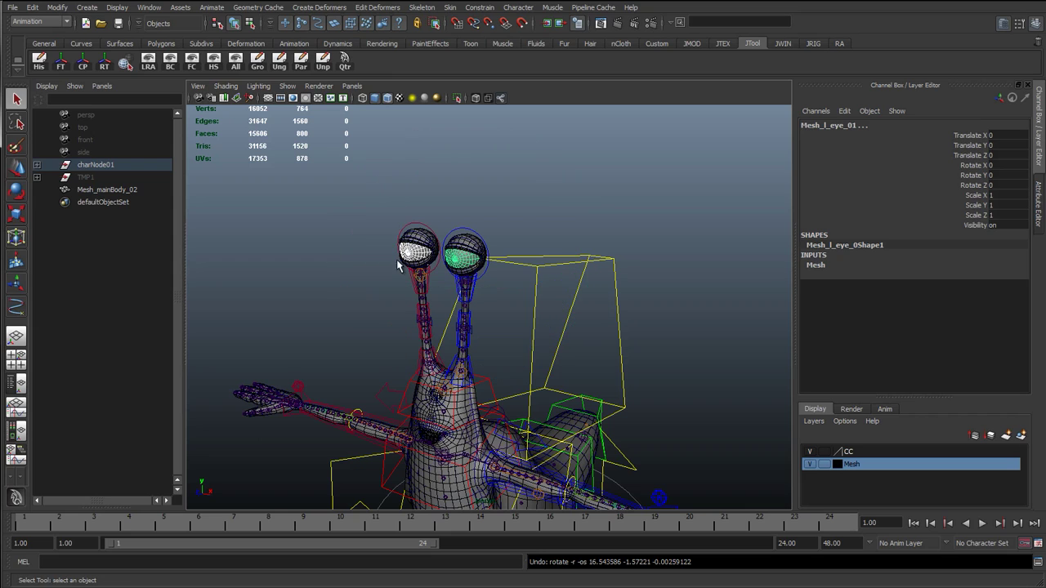
Deselect the eyeballs and show all object types in the viewport.
right_click_drag(426, 288, 448, 286, "alt")
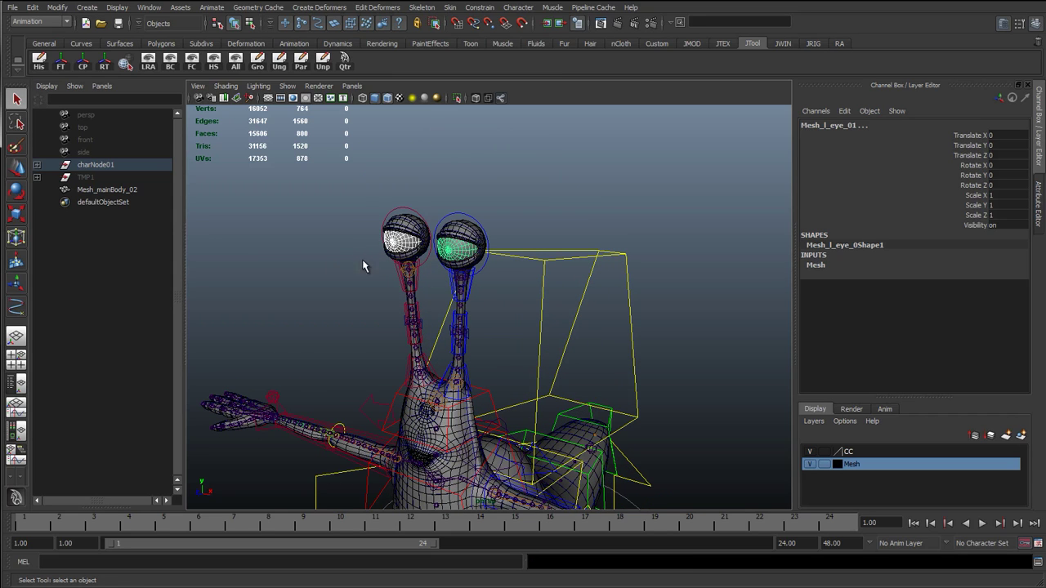
left_click_drag(362, 269, 381, 255, "alt")
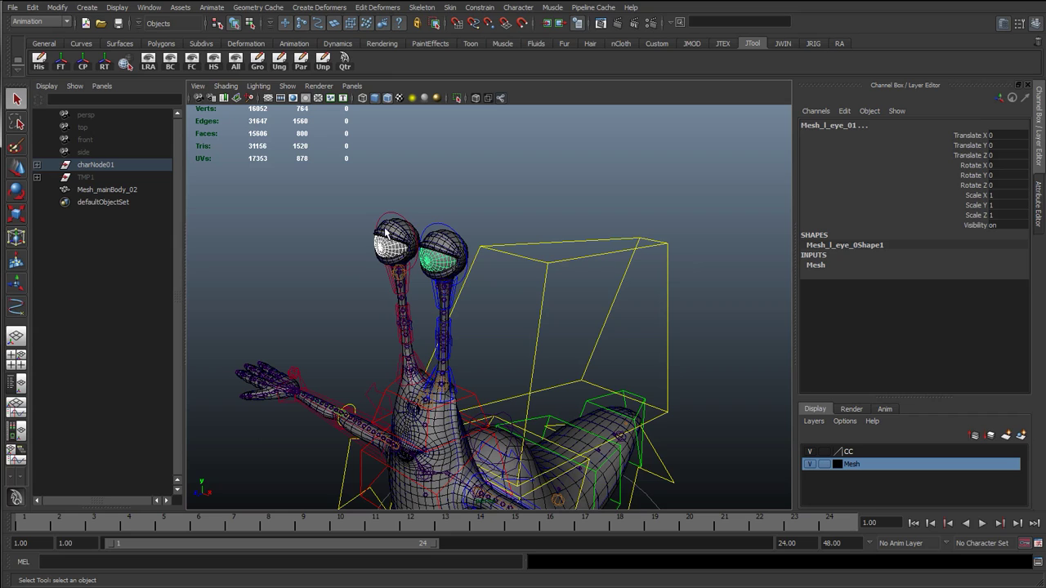
left_click(349, 268)
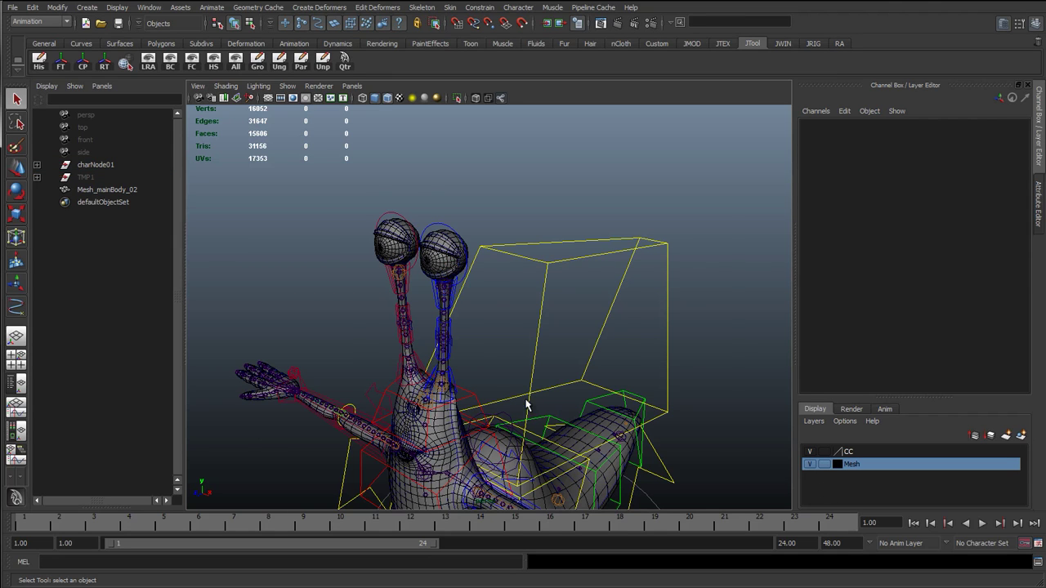
scroll(526, 400, "up", 5)
middle_click_drag(439, 316, 561, 403, "alt")
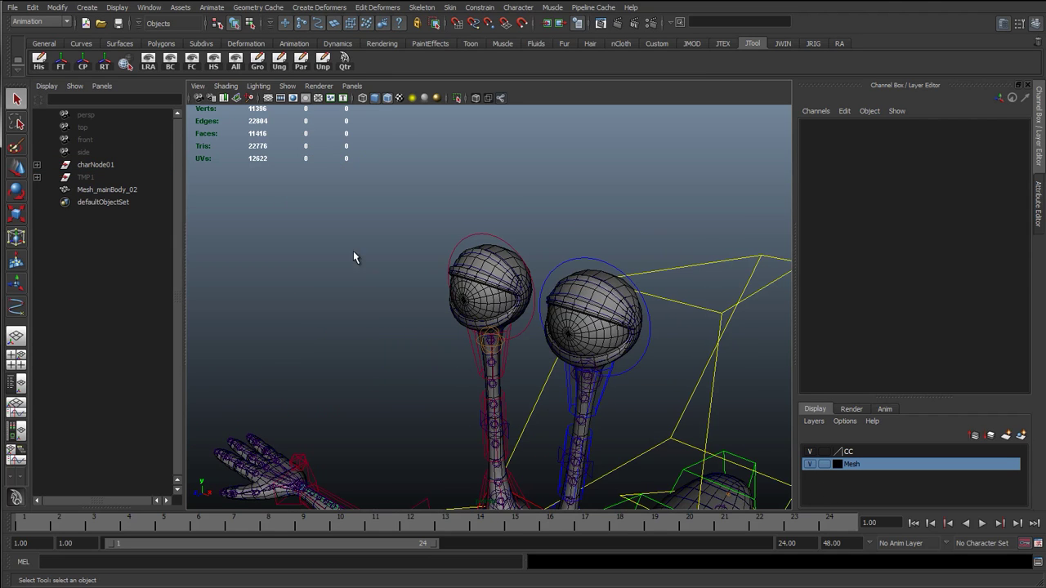
left_click(289, 86)
left_click(295, 88)
scroll(433, 287, "down", 3)
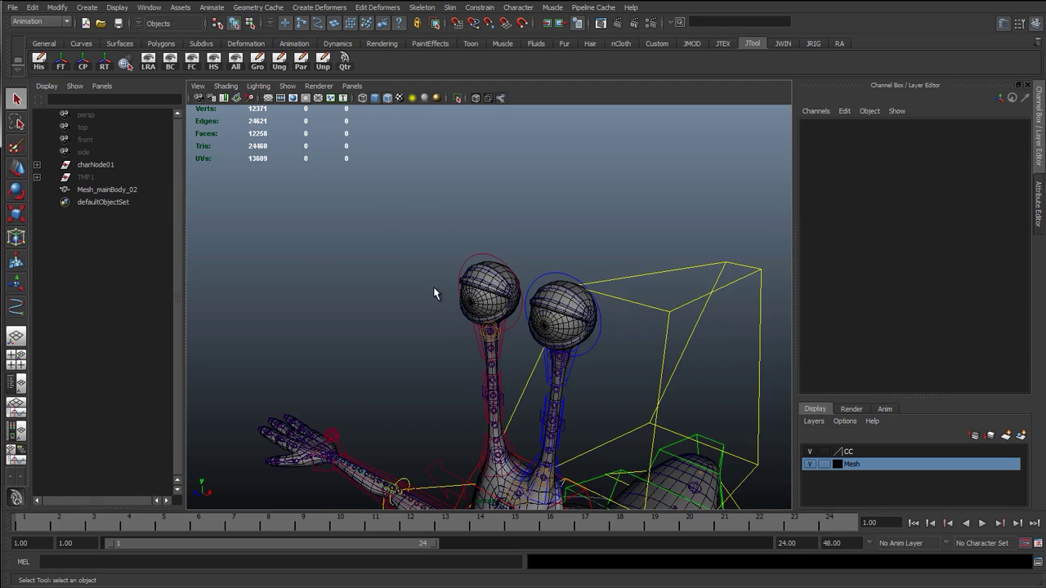
left_click_drag(433, 288, 509, 285, "alt")
scroll(523, 288, "up", 2)
middle_click_drag(535, 290, 413, 295, "alt")
scroll(409, 286, "up", 4)
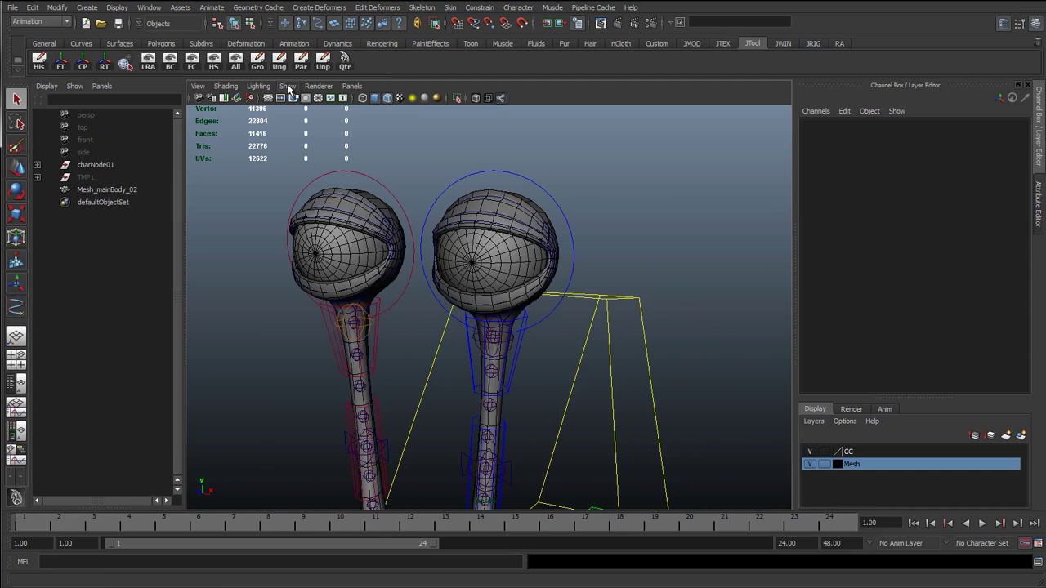
left_click(288, 86)
left_click(294, 109)
Display the local rotation axes of the right and left eyeball meshes.
left_click(342, 238)
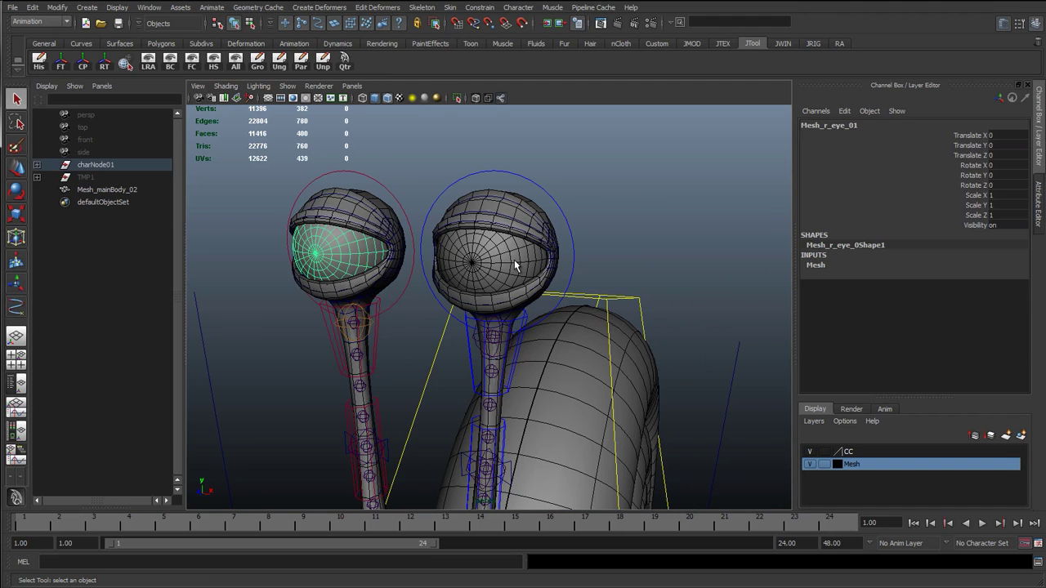
left_click(514, 259, "shift")
left_click_drag(427, 291, 441, 286, "alt")
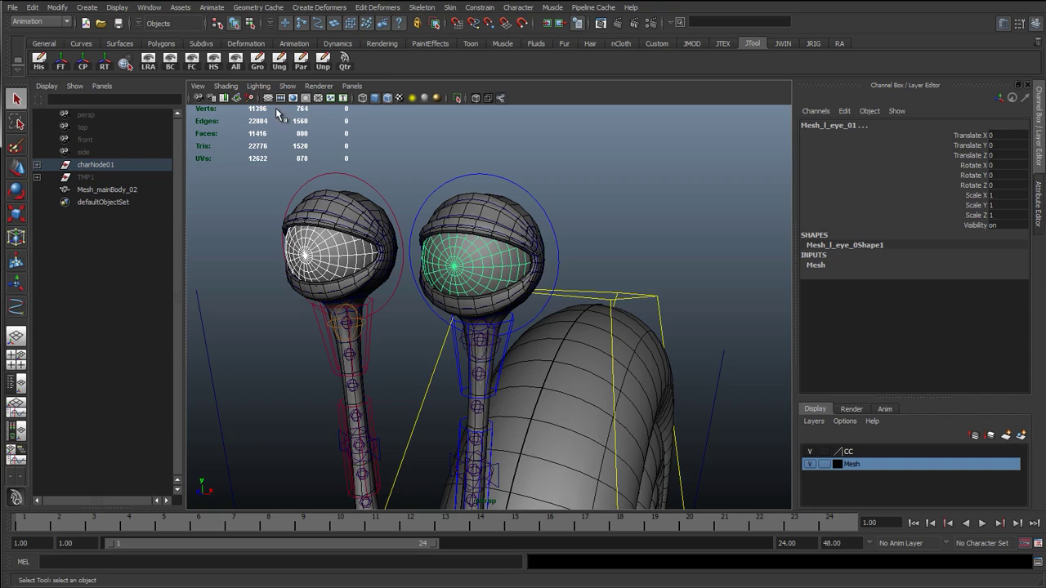
left_click(147, 63)
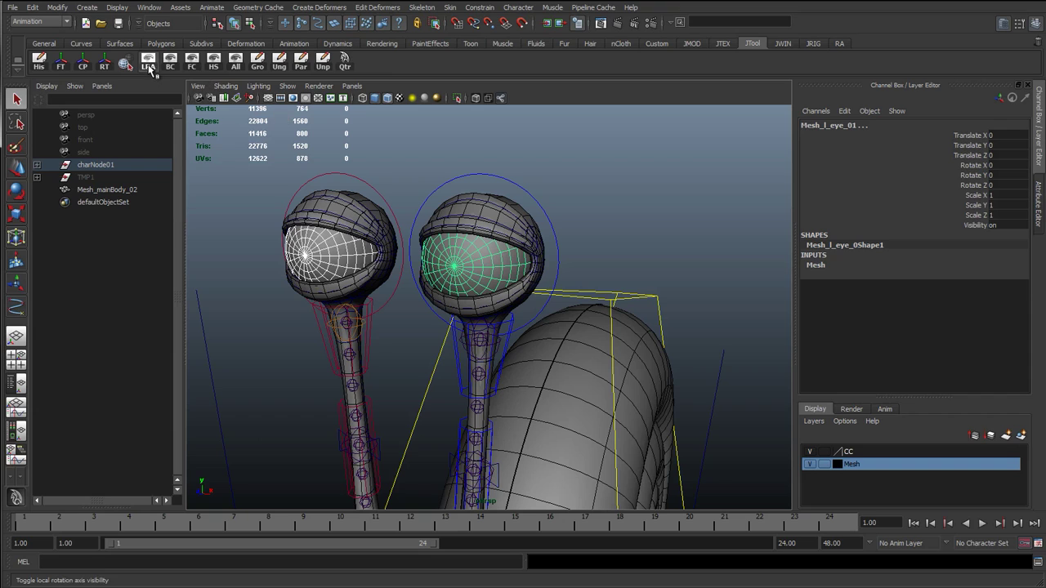
left_click(810, 464)
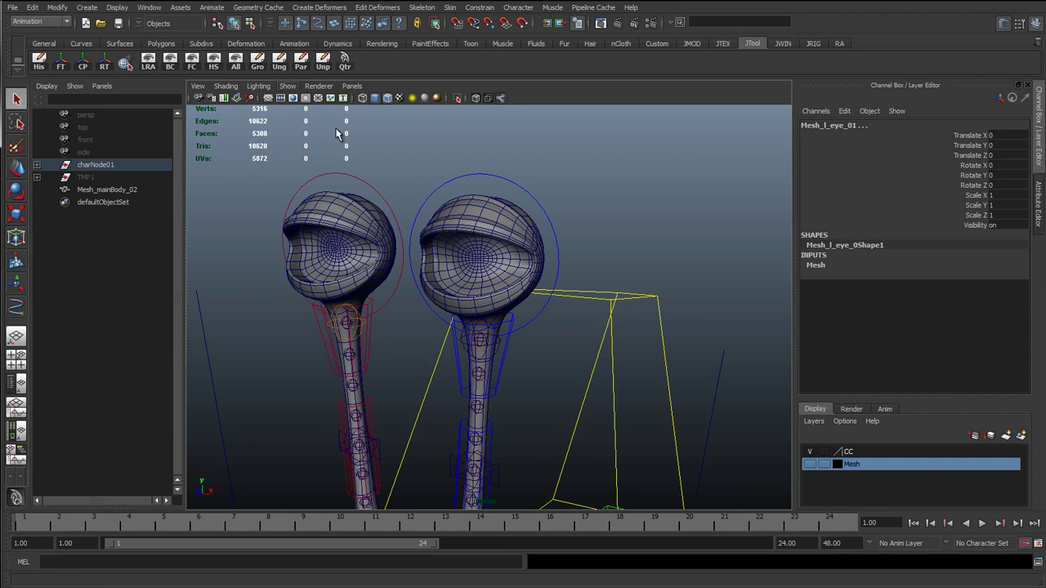
left_click(810, 464)
Hide polygons in the viewport and clear the selection so the eye pivots can be reached.
left_click(287, 86)
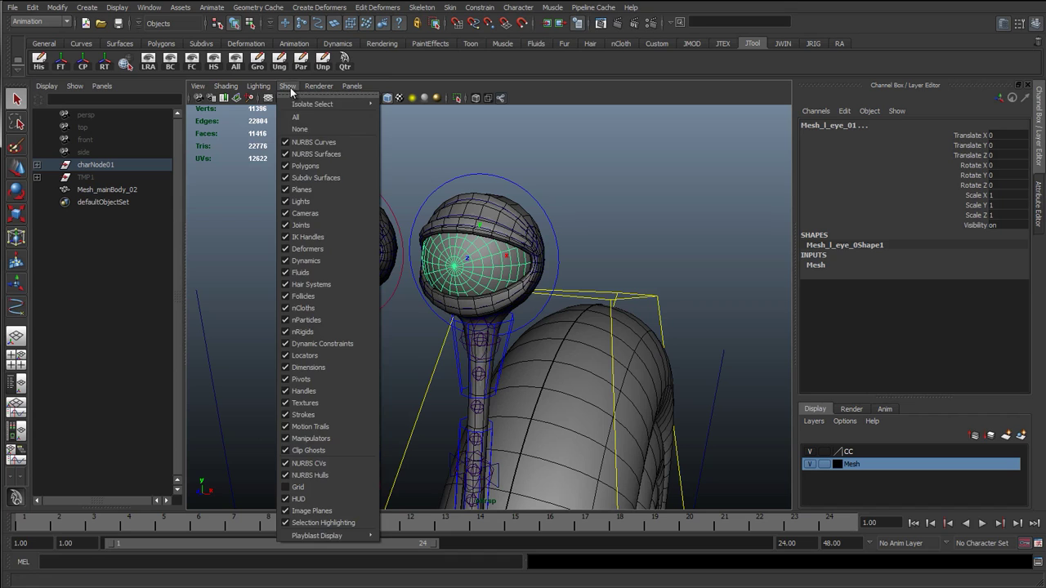
left_click(311, 162)
left_click(311, 299)
left_click_drag(311, 299, 351, 298, "alt")
Create a NURBS circle snapped onto the left eye's pivot.
left_click(81, 44)
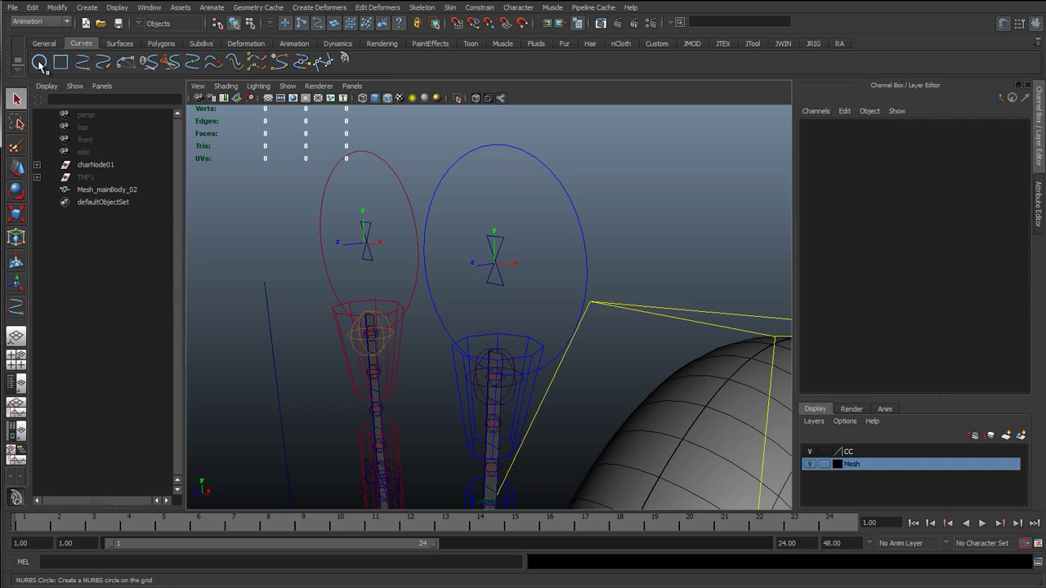
left_click(39, 62)
left_click_drag(311, 222, 514, 236, "alt")
left_click(538, 262)
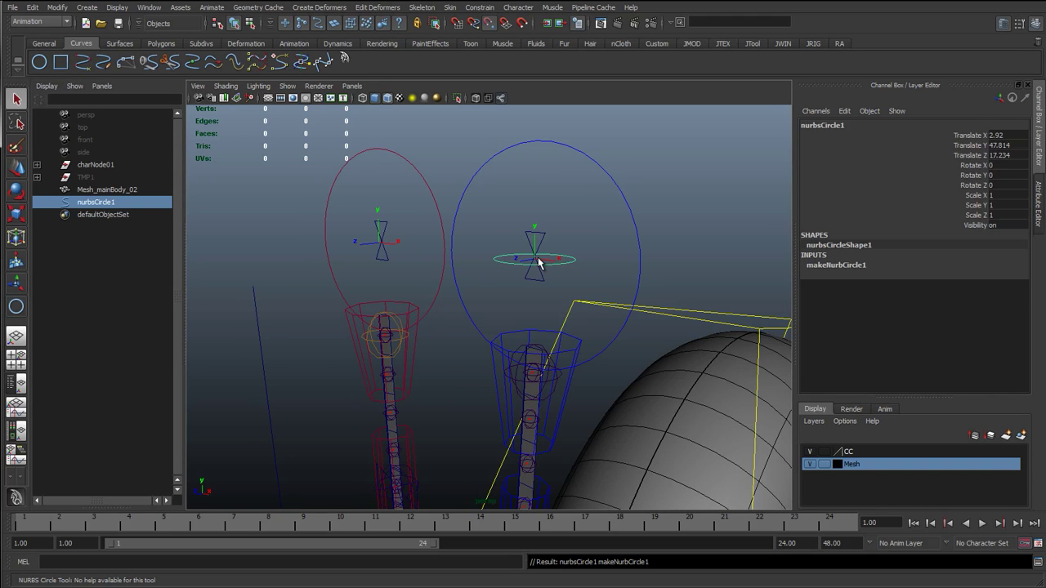
Stand the new circle upright by setting its Rotate X to 90.
key("e")
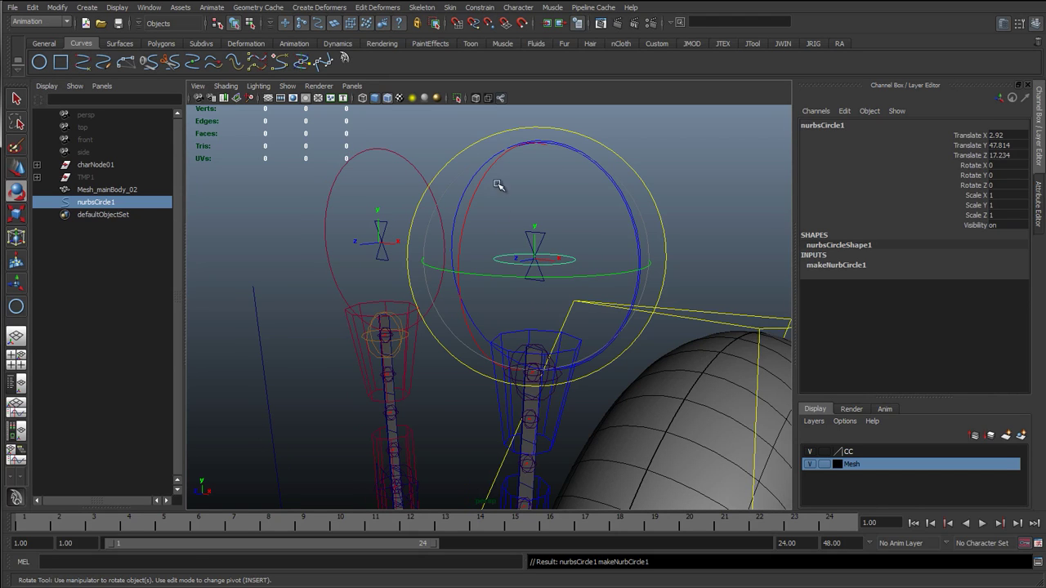
left_click_drag(490, 199, 475, 272)
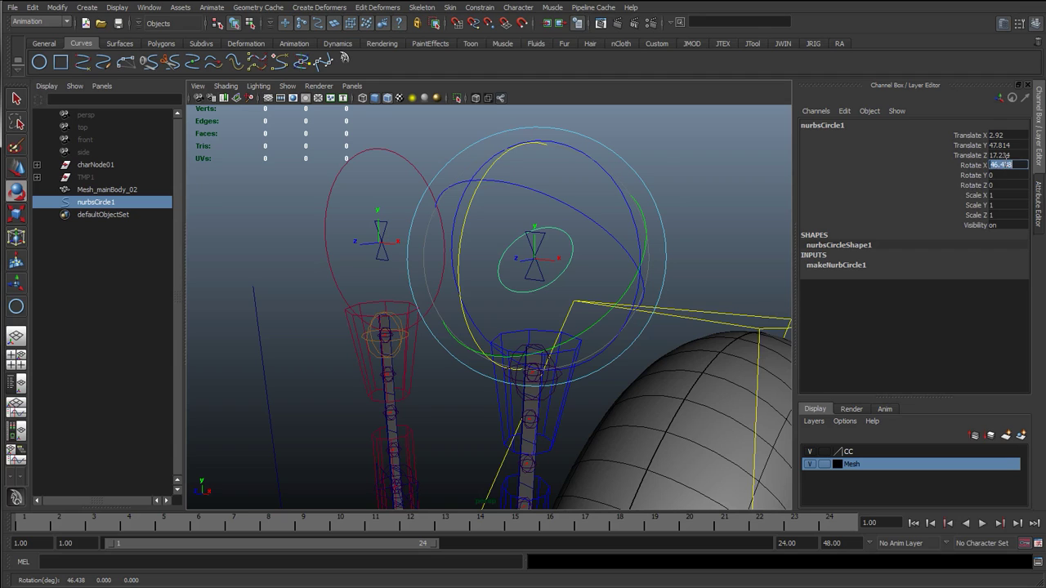
left_click(987, 168)
type("90")
key("Return")
Duplicate the upright circle and snap the copy onto the right eye's pivot.
key("w")
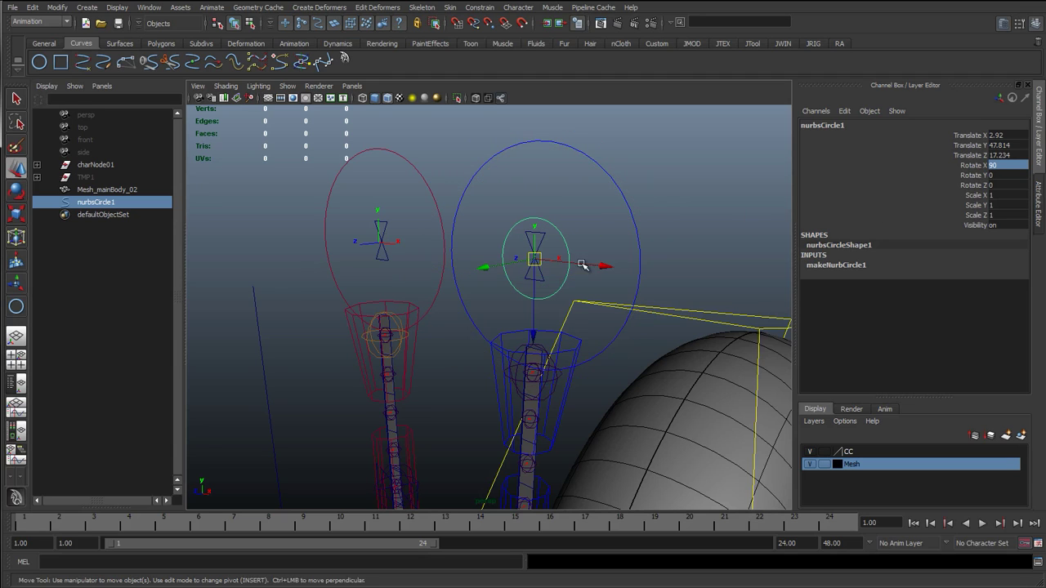
key("ctrl+d")
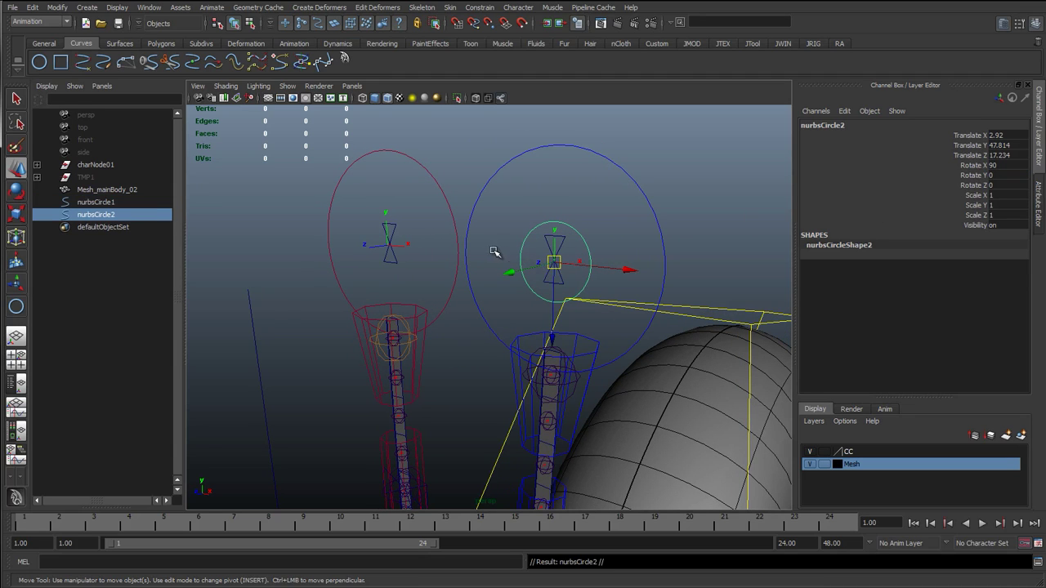
left_click_drag(553, 266, 391, 244)
Select both eye circles and move them forward of the eyes to about Translate Z 22.9.
left_click(544, 223, "shift")
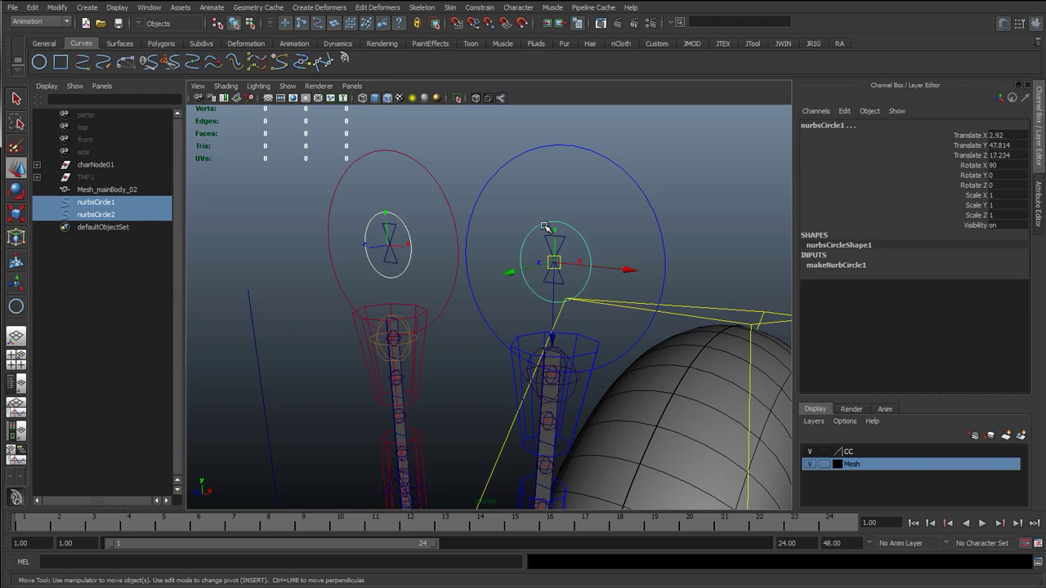
left_click_drag(530, 243, 259, 323, "alt")
left_click(327, 270, "shift")
left_click_drag(328, 269, 359, 277, "alt")
Duplicate the right eye's circle and centre the copy between the eyes with Translate X 0.
key("ctrl+d")
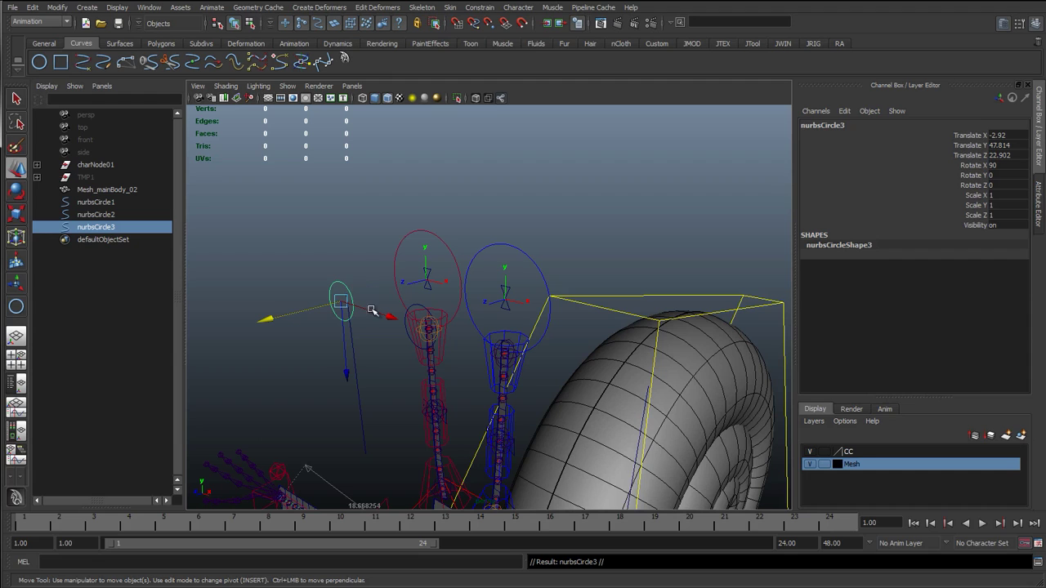
left_click_drag(390, 317, 425, 313)
key("ctrl+z")
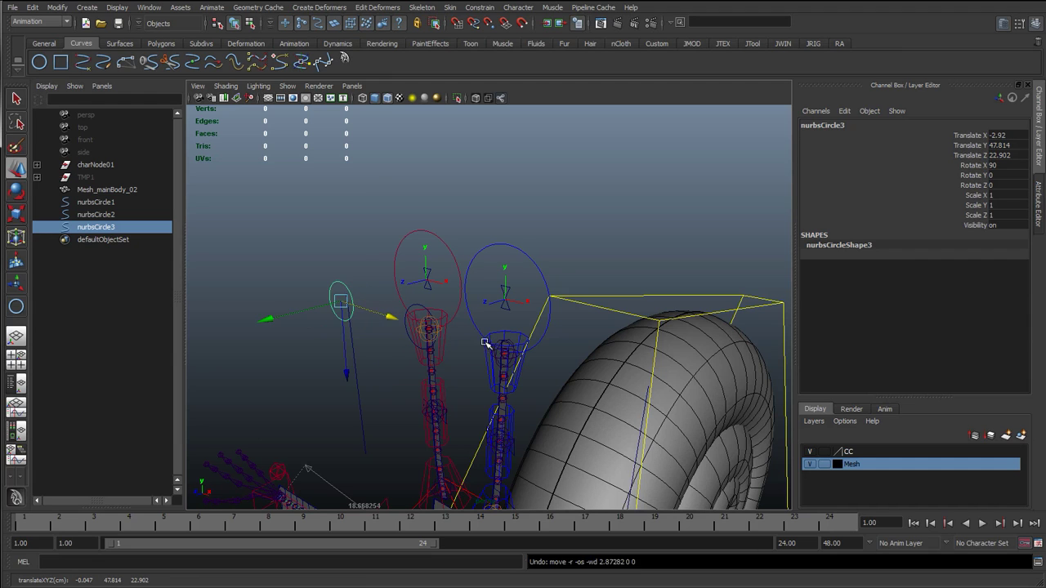
left_click_drag(490, 346, 491, 248, "alt")
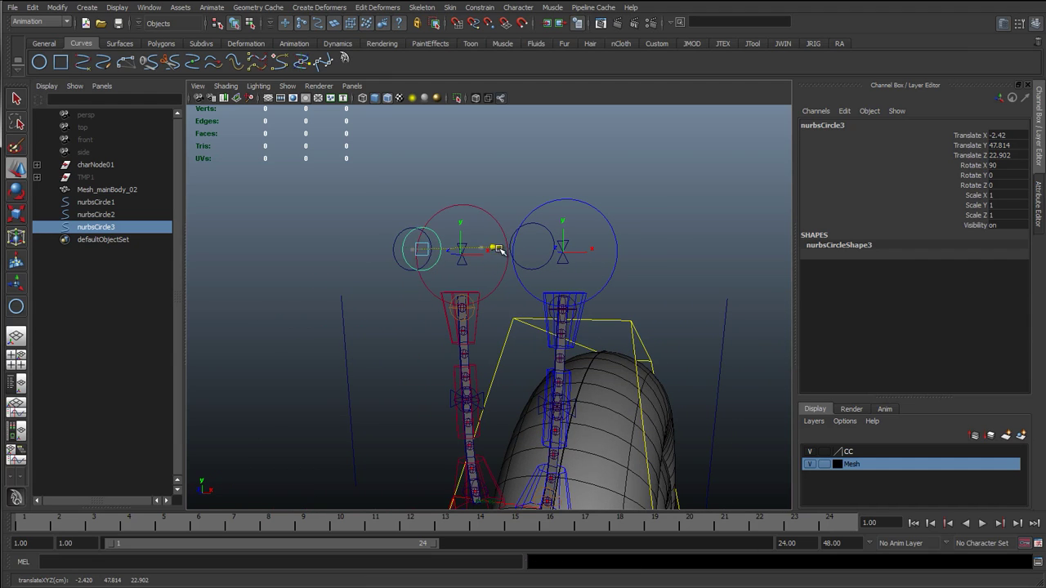
key("ctrl+z")
left_click(1005, 136)
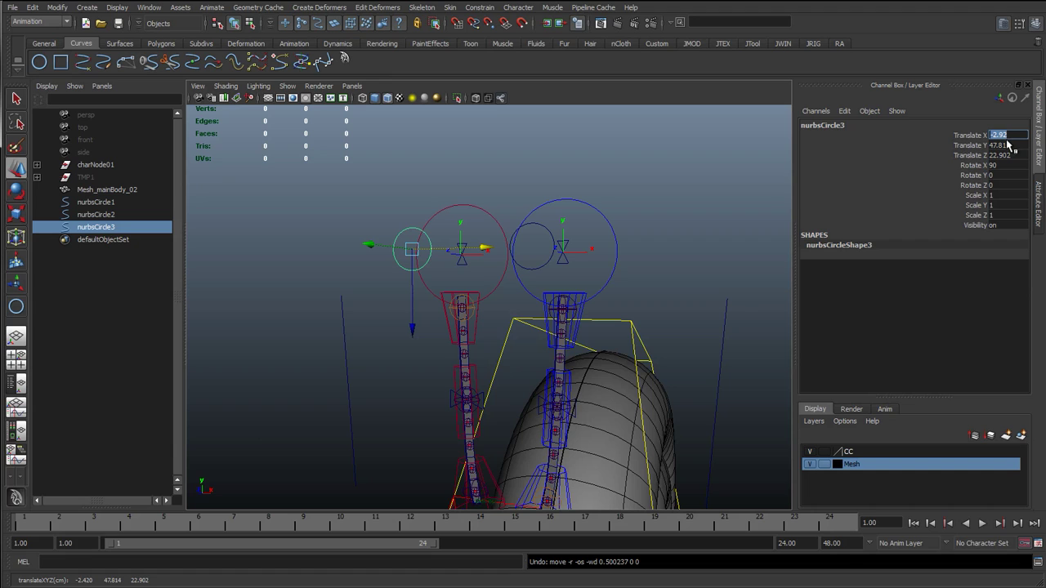
type("0")
key("Return")
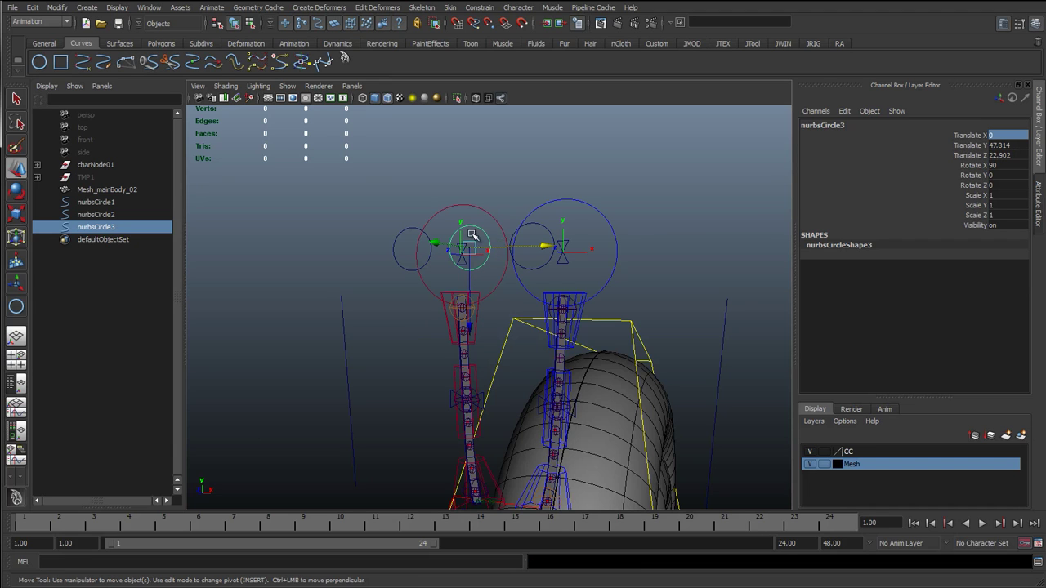
Select all three circles and show polygons in the viewport again.
left_click_drag(469, 288, 308, 270, "alt")
key("q")
left_click(327, 281, "shift")
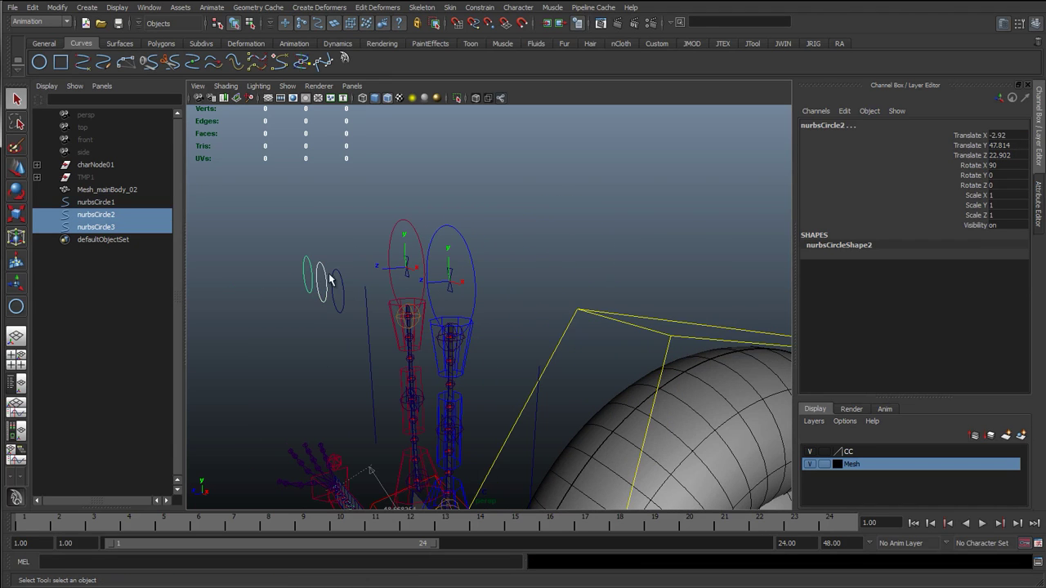
left_click(342, 276, "shift")
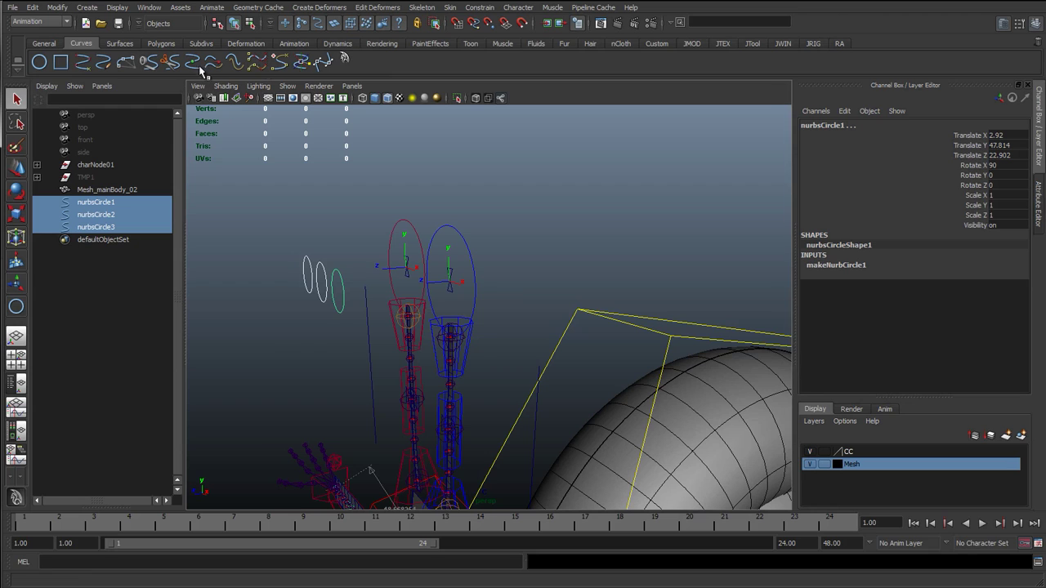
left_click(289, 86)
left_click(304, 165)
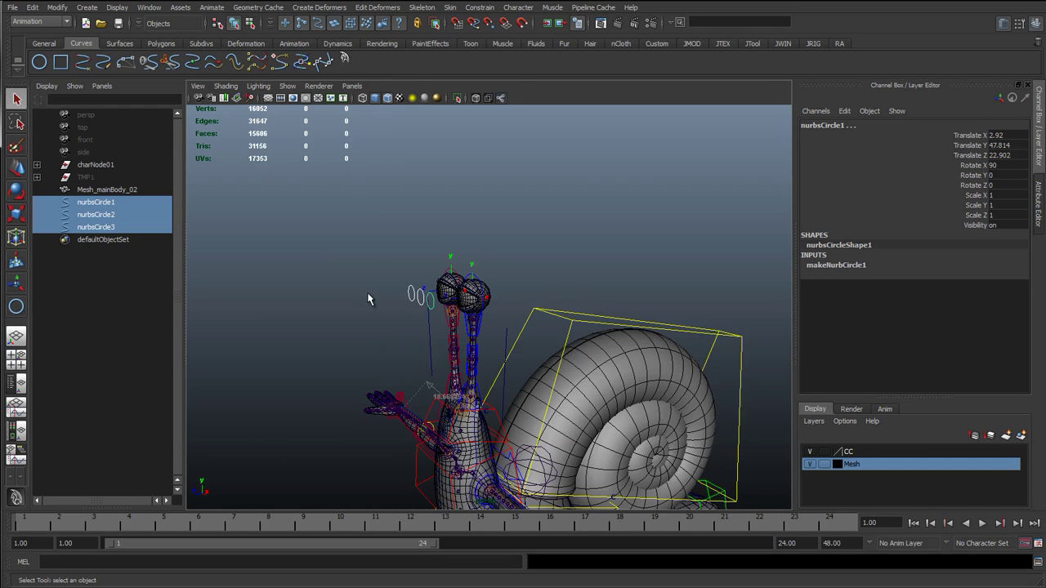
Move the three circles farther in front of the character to about Translate Z 36.31.
key("w")
left_click_drag(431, 325, 210, 285, "alt")
mouse_move(352, 271)
left_mouse_down("alt")
mouse_move(413, 271)
mouse_move(326, 275)
mouse_move(350, 278)
left_mouse_up("alt")
In the front view, scale all three circles uniformly to about 1.59.
key("space")
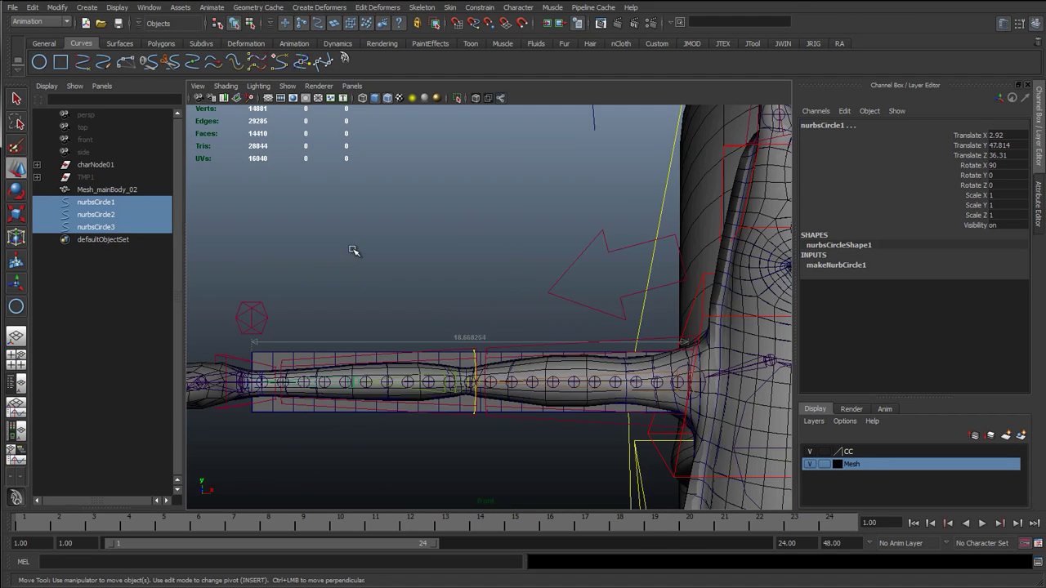
scroll(355, 250, "down", 6)
middle_click_drag(638, 119, 464, 274, "alt")
scroll(461, 246, "up", 2)
scroll(461, 245, "up", 3)
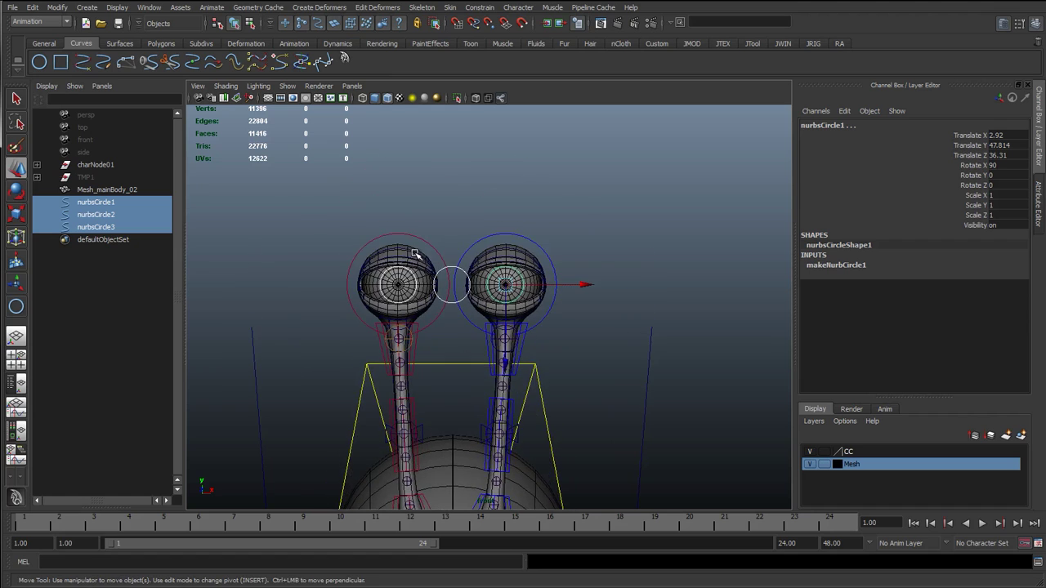
key("r")
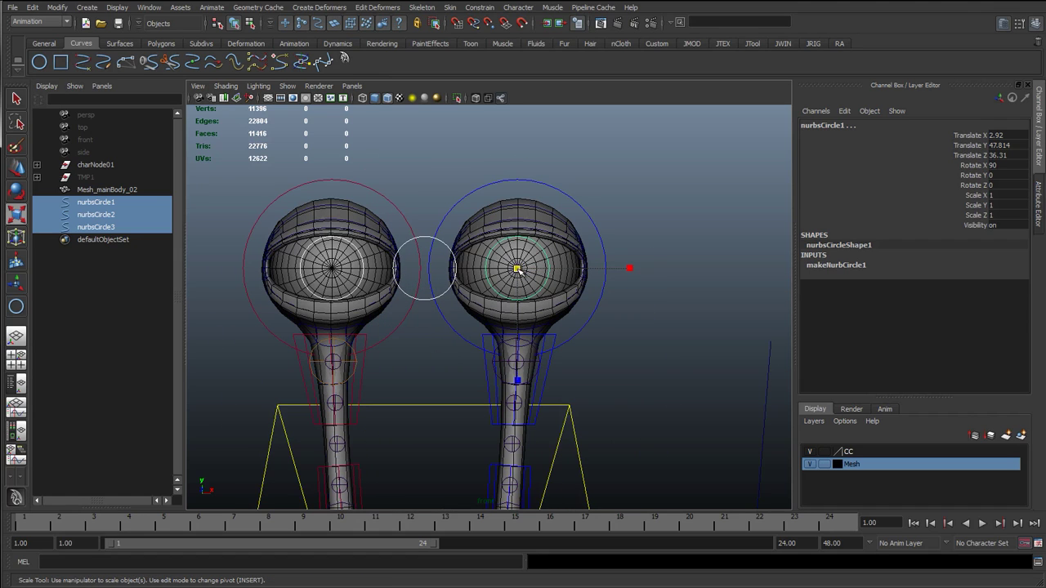
left_click_drag(517, 268, 487, 302)
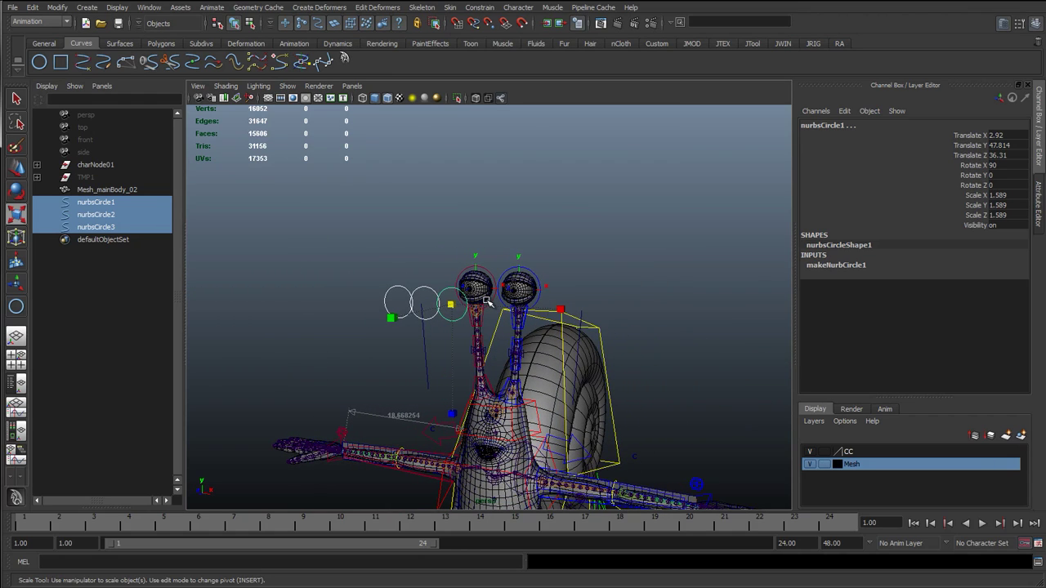
Select only the middle circle and scale it uniformly to about 4.95 in the front view.
left_click(435, 294)
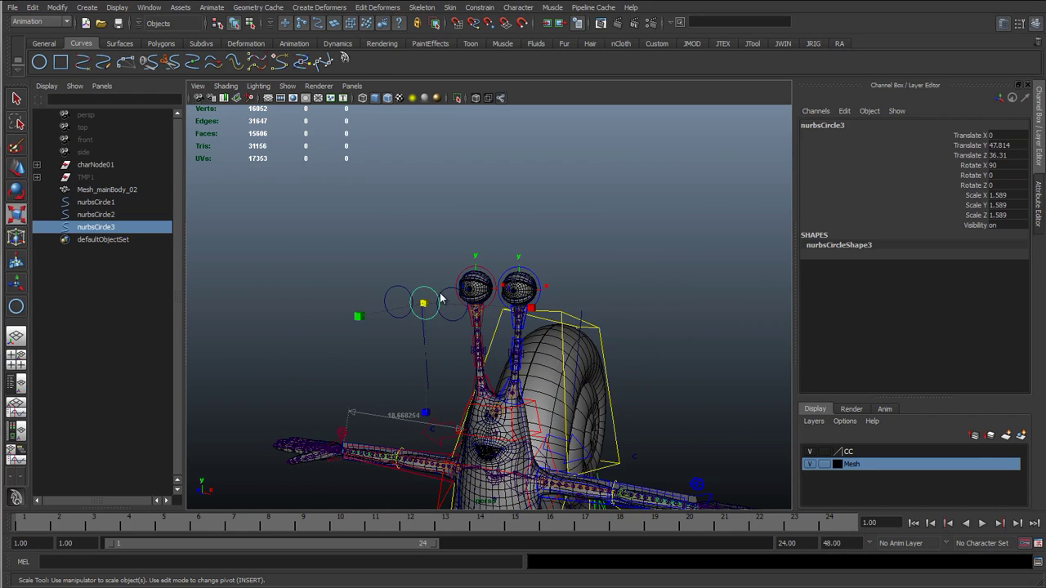
key("space")
left_click_drag(439, 299, 435, 287)
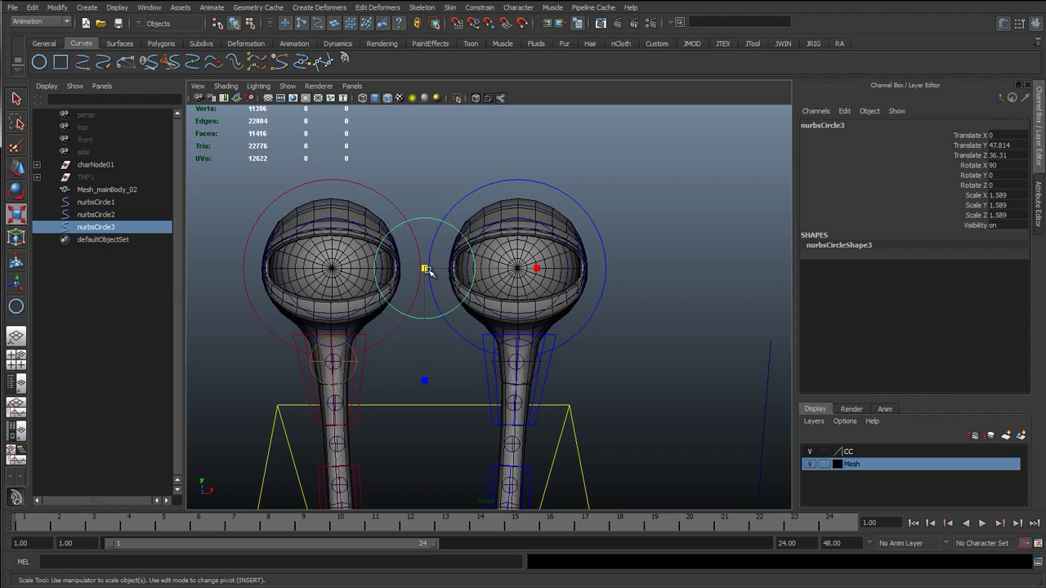
middle_click_drag(461, 283, 583, 306)
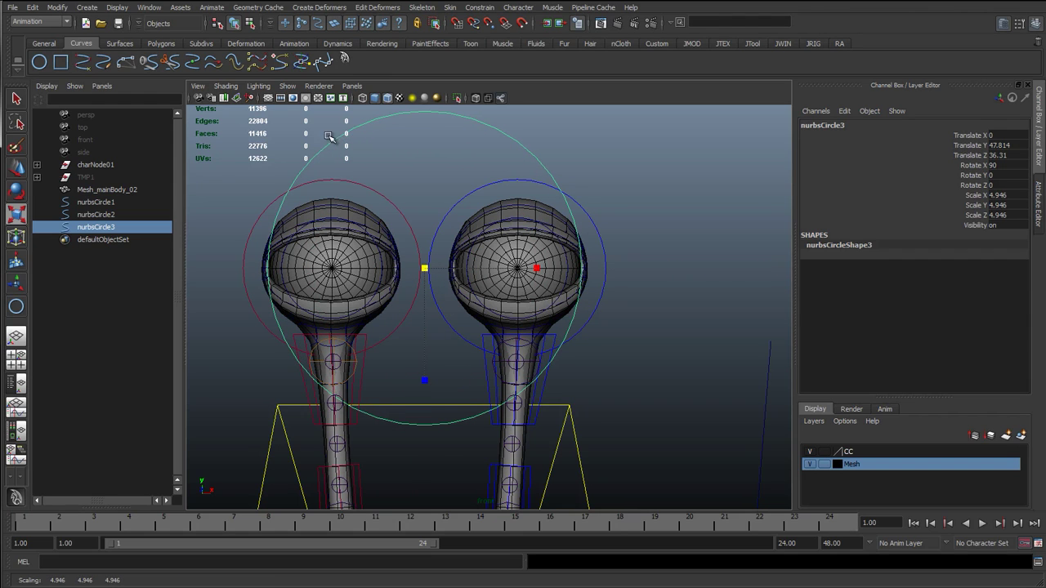
Limit the front view display to NURBS curves only, hiding all other object types.
left_click(295, 88)
left_click(297, 128)
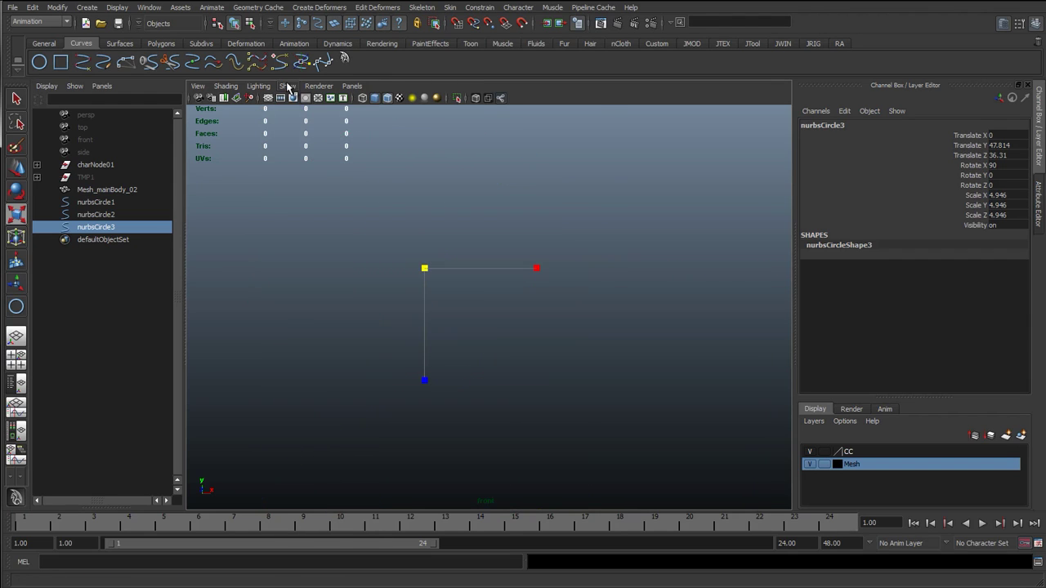
left_click(289, 87)
left_click(299, 143)
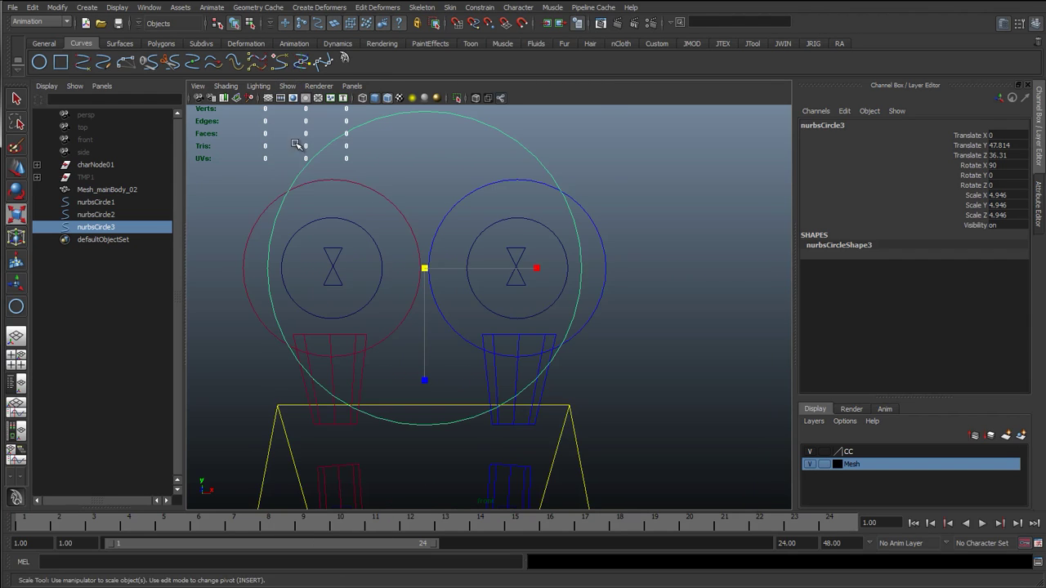
Reshape the large circle's control vertices into a goggle outline, pinched in the middle and rounded around both small circles.
scroll(604, 205, "down", 3)
left_click(462, 194)
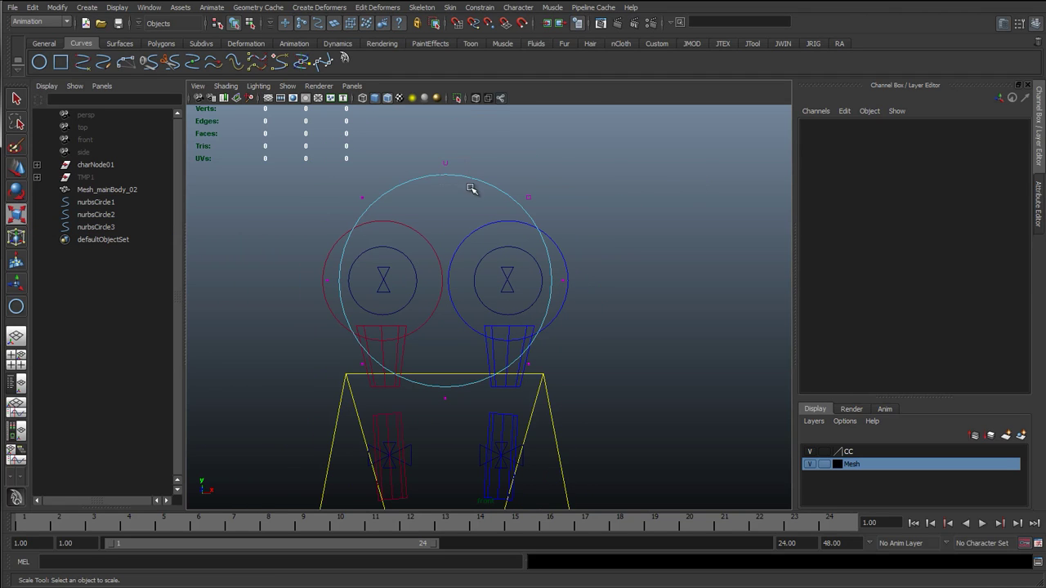
left_click(470, 187)
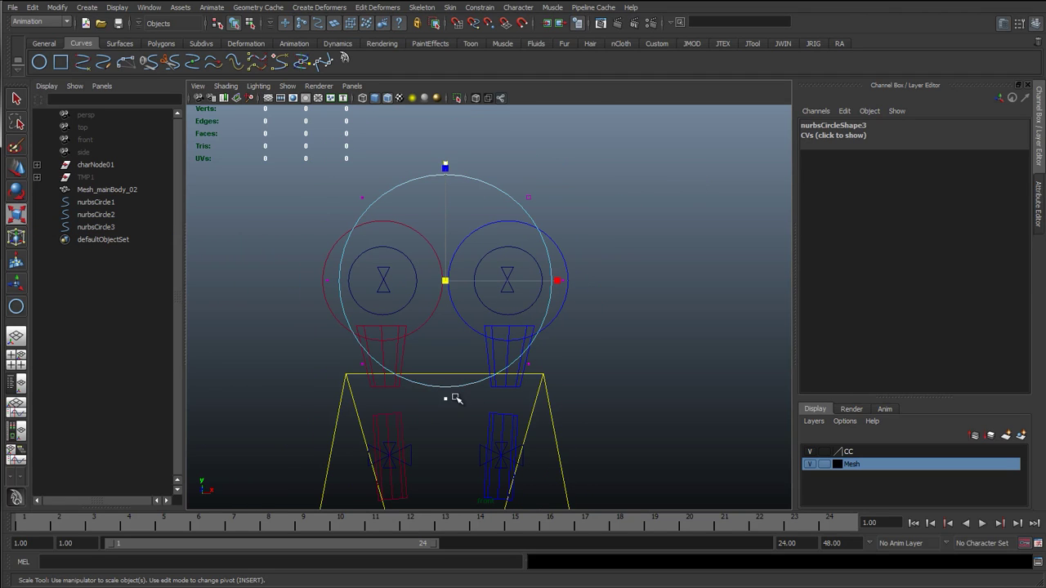
scroll(456, 391, "up", 2)
left_click_drag(431, 273, 278, 218)
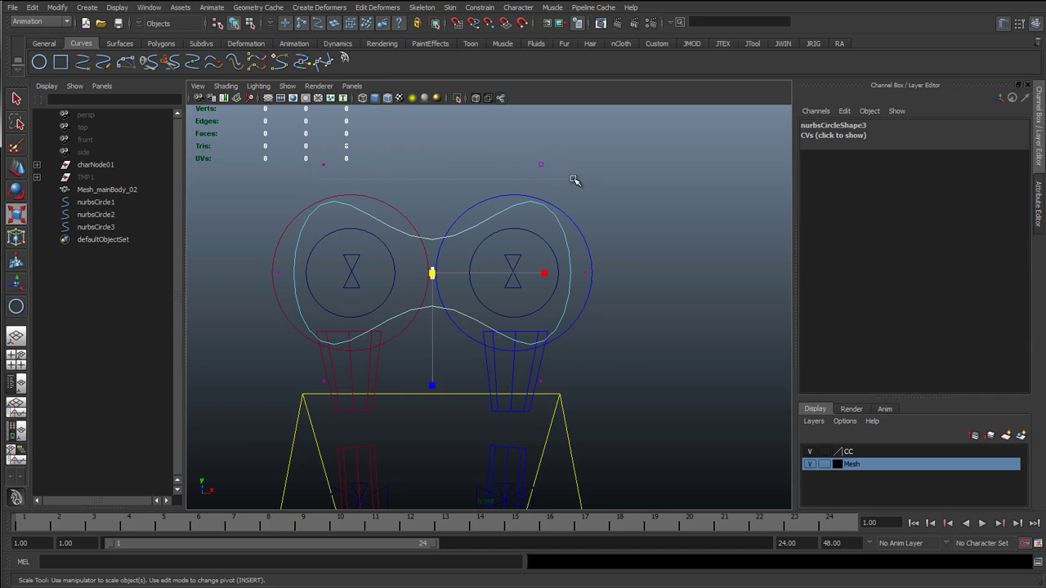
left_click_drag(431, 273, 400, 258)
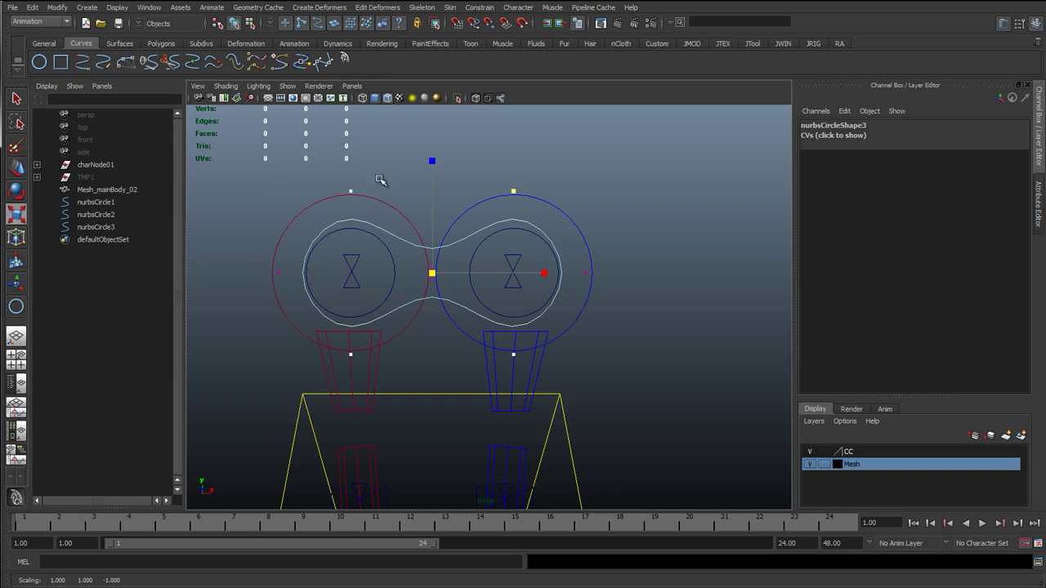
Return to object selection and scale the goggle-shaped curve uniformly to about 5.36.
left_click(250, 23)
left_click(234, 23)
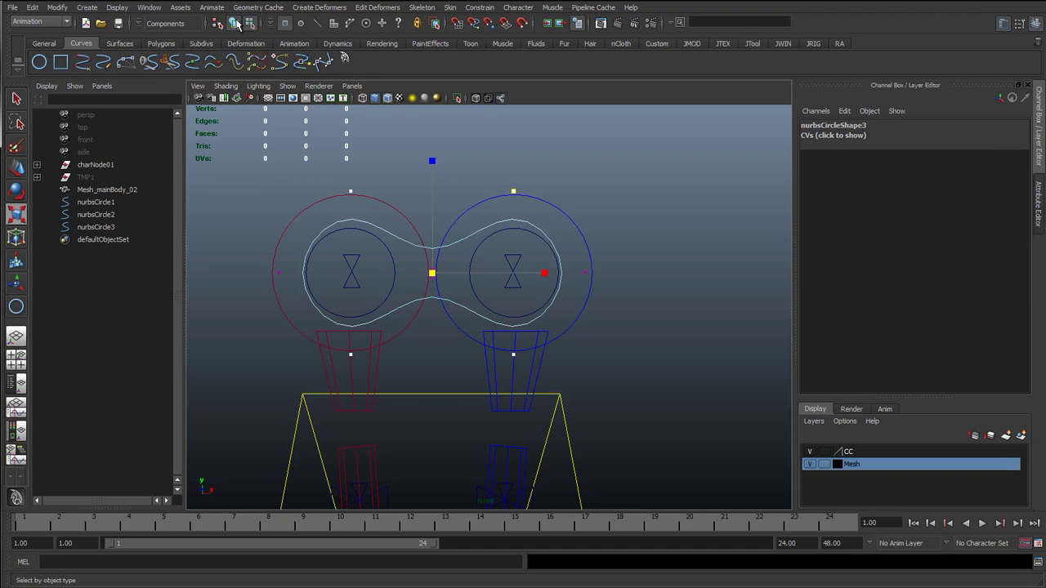
left_click_drag(433, 272, 448, 278)
key("q")
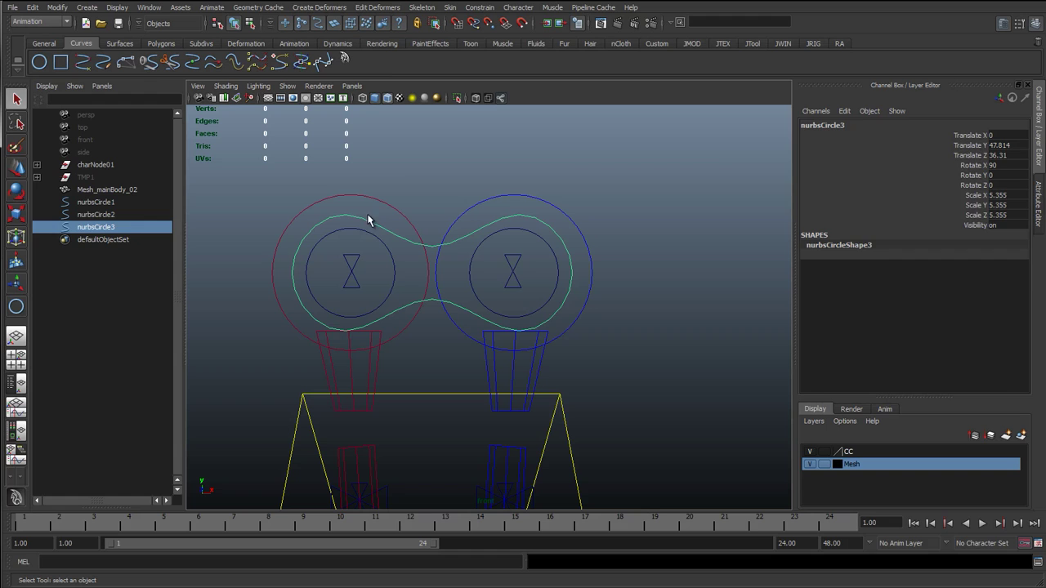
In the perspective view, select the goggle curve and both small circles and freeze their transformations.
left_click(398, 175)
key("space")
left_click_drag(449, 219, 398, 264)
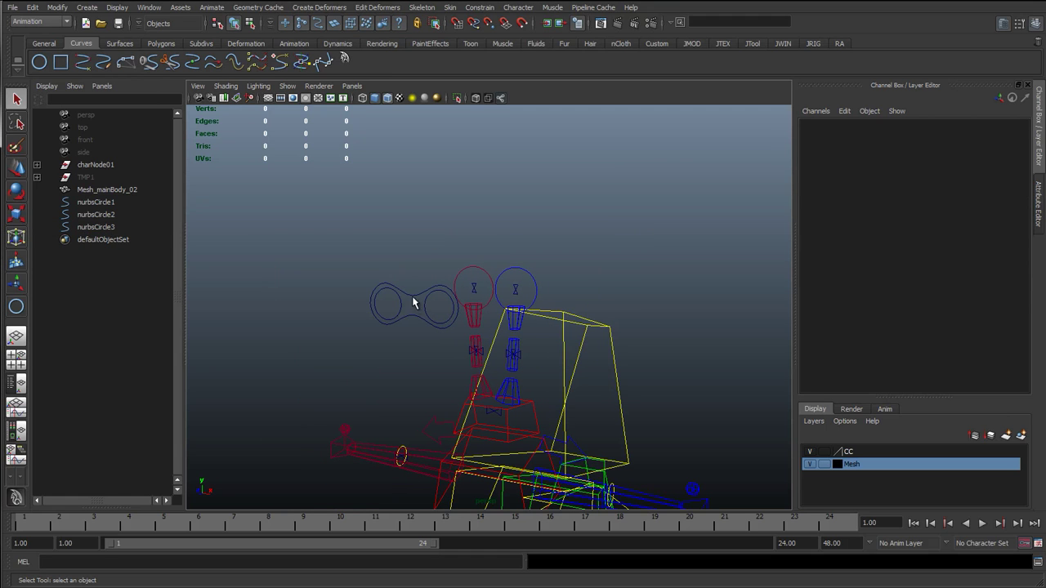
left_click(413, 302)
right_click_drag(362, 325, 381, 355, "alt")
left_click(381, 365)
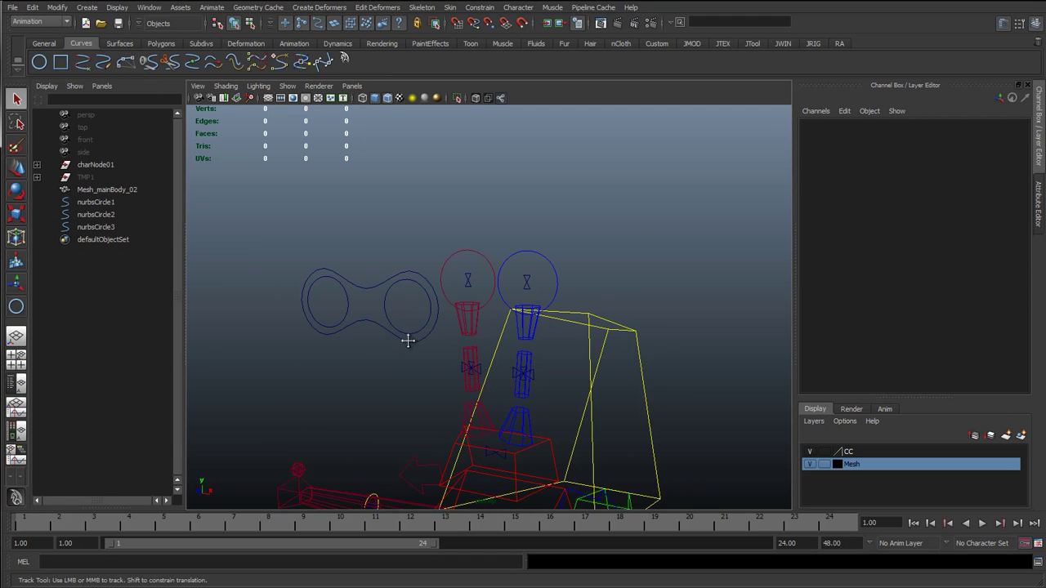
middle_click_drag(408, 340, 439, 333, "alt")
left_click(415, 285)
right_click_drag(414, 286, 412, 315, "alt")
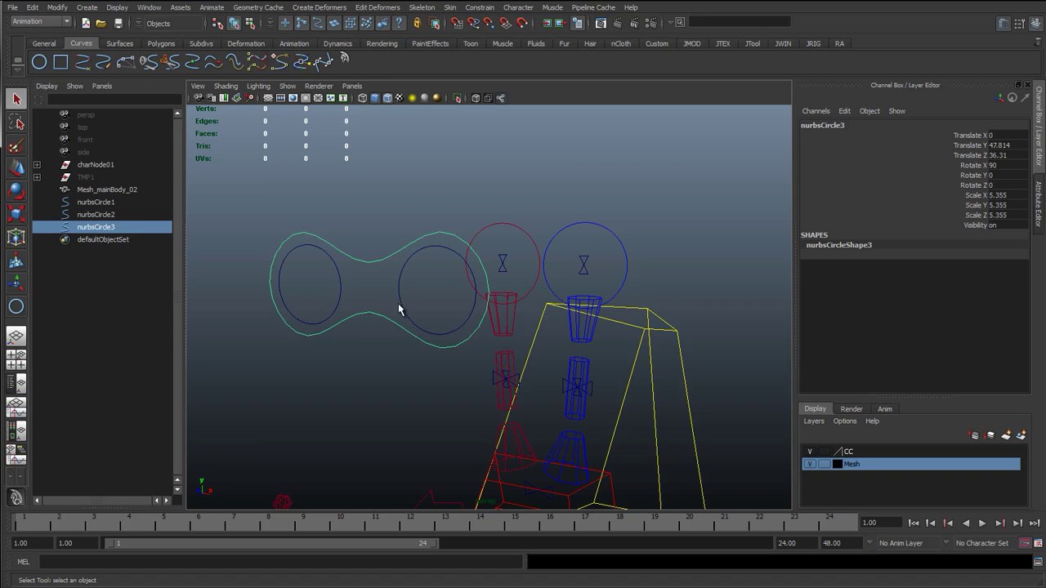
middle_click_drag(398, 303, 409, 268, "alt")
left_click_drag(280, 205, 428, 291)
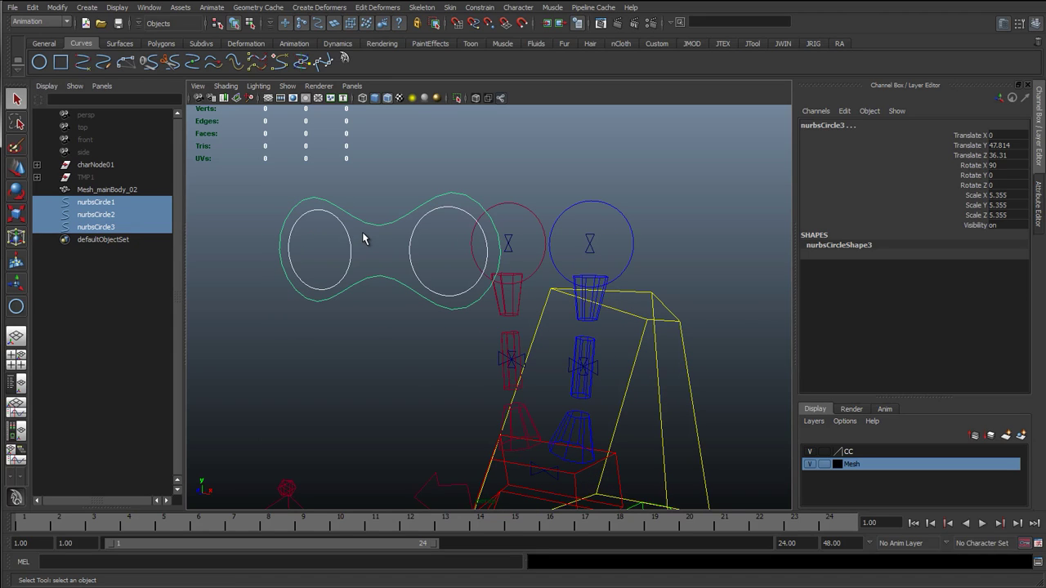
left_click(842, 43)
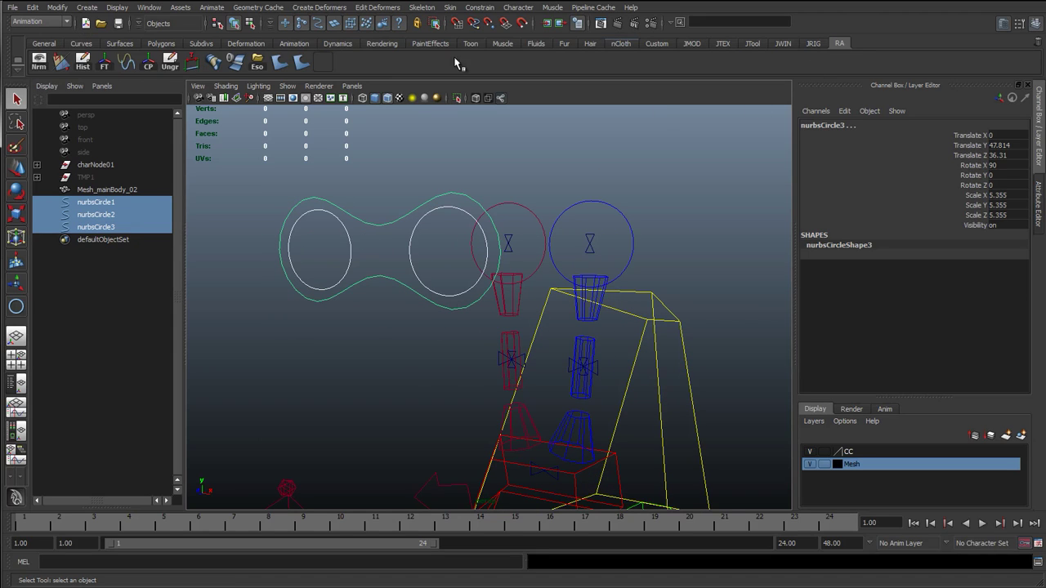
left_click(106, 64)
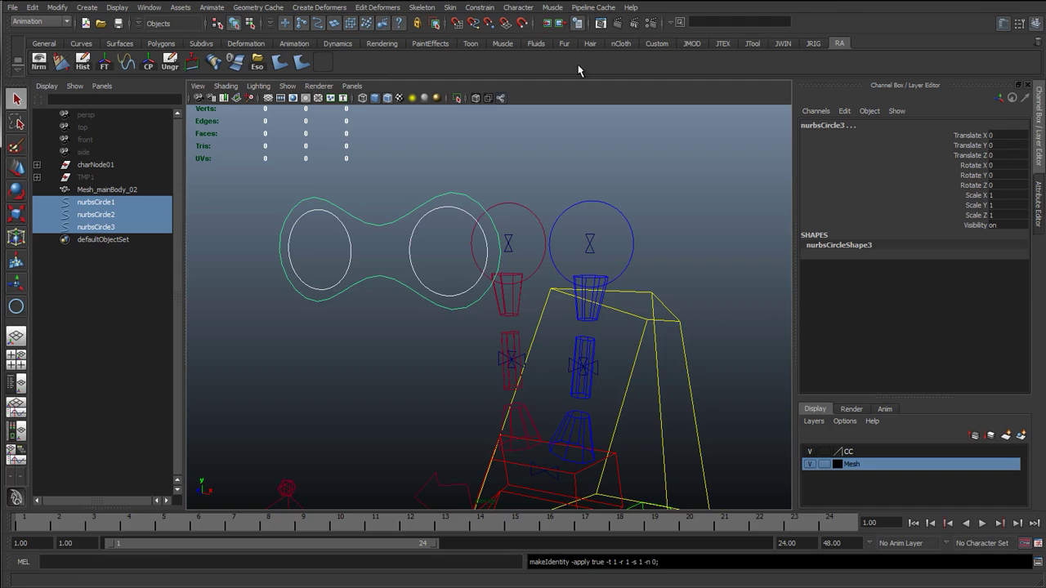
Clear the selection and show all object types in the perspective view again.
left_click(752, 43)
left_click(357, 235)
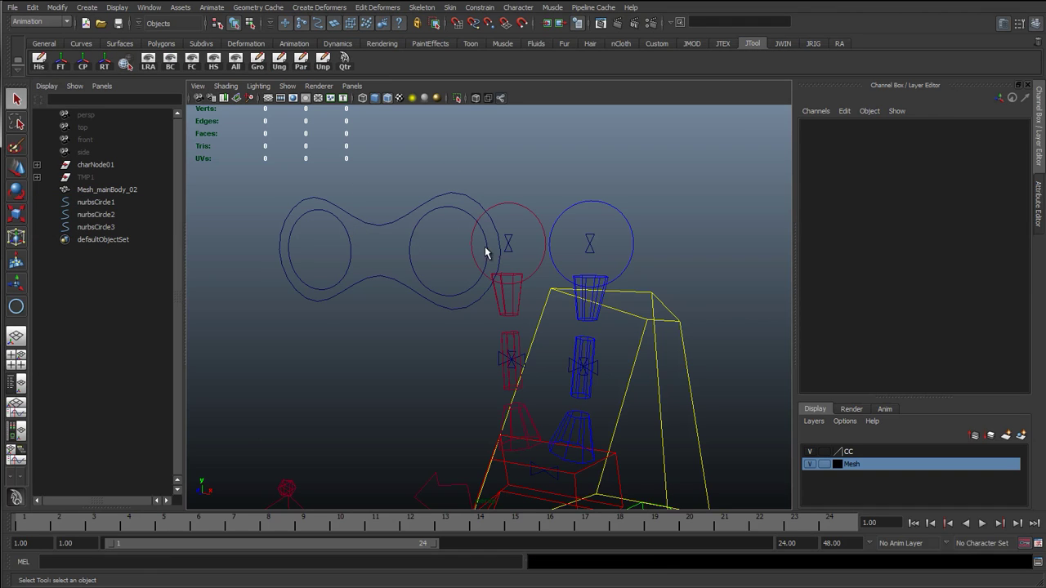
left_click(289, 86)
left_click(321, 129)
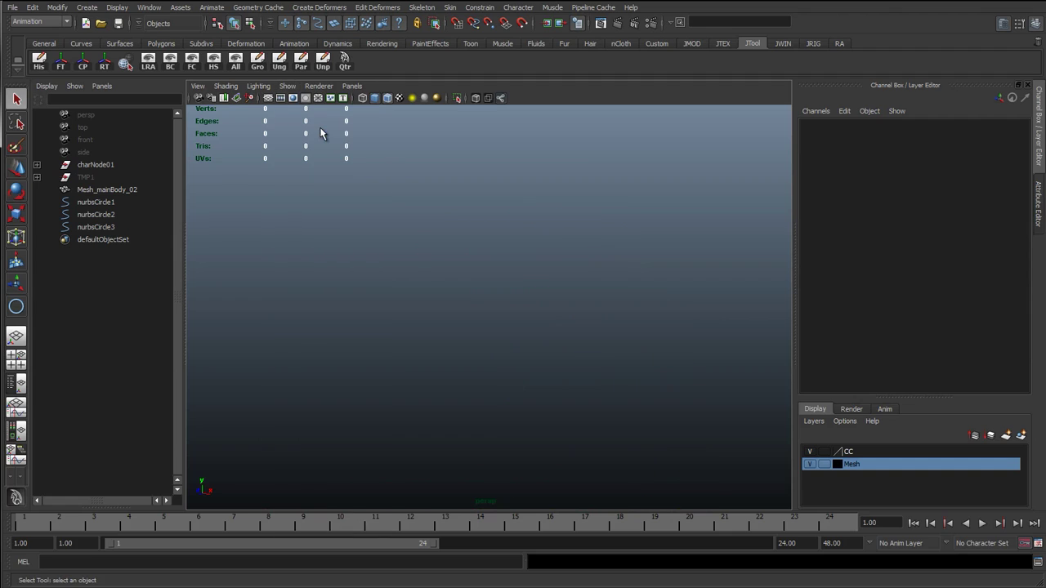
left_click(288, 85)
left_click(295, 117)
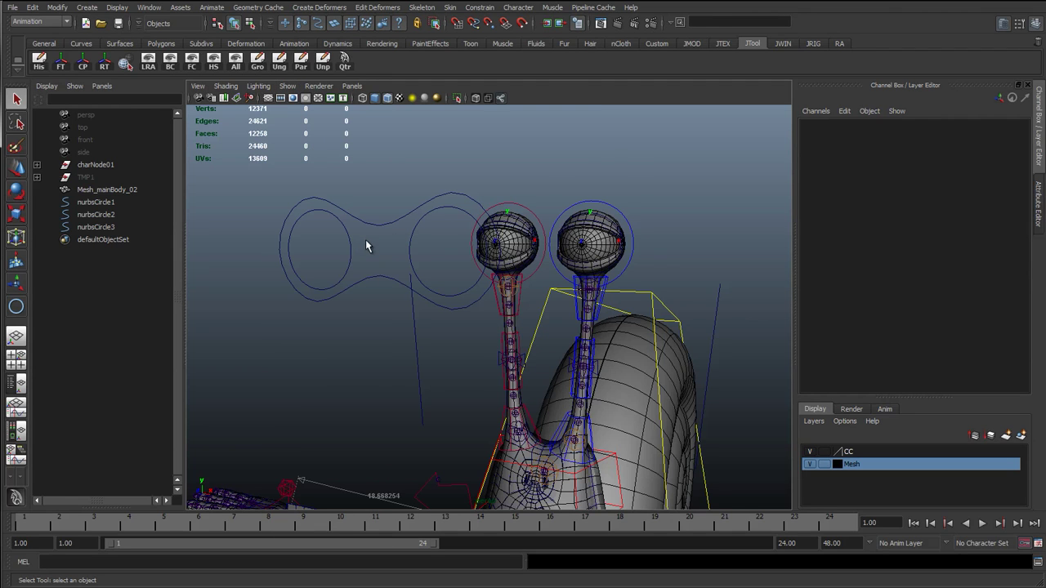
Select the circle for the character's right eye and examine its placement relative to the eyes from several angles.
left_click_drag(331, 236, 409, 247)
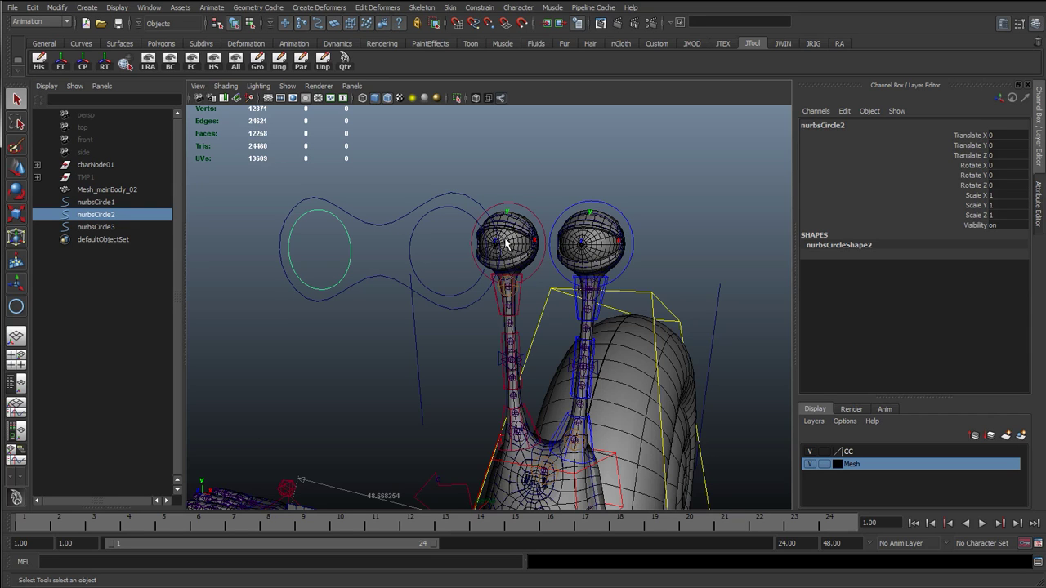
right_click_drag(507, 242, 570, 281, "alt")
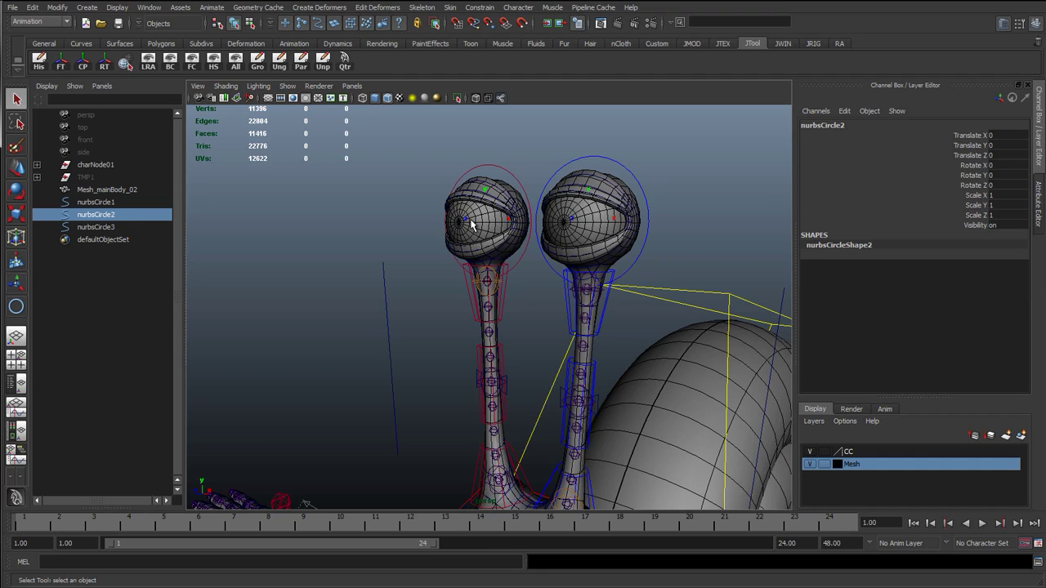
left_click_drag(547, 268, 555, 285, "alt")
right_click_drag(556, 285, 560, 292, "alt")
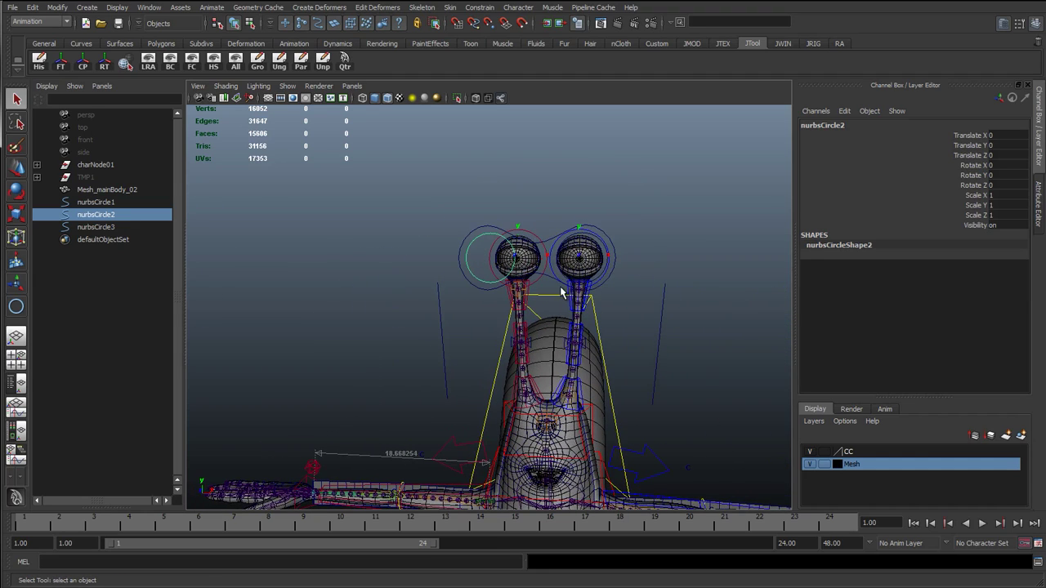
left_click_drag(521, 296, 460, 297, "alt")
right_click_drag(460, 297, 462, 239, "alt")
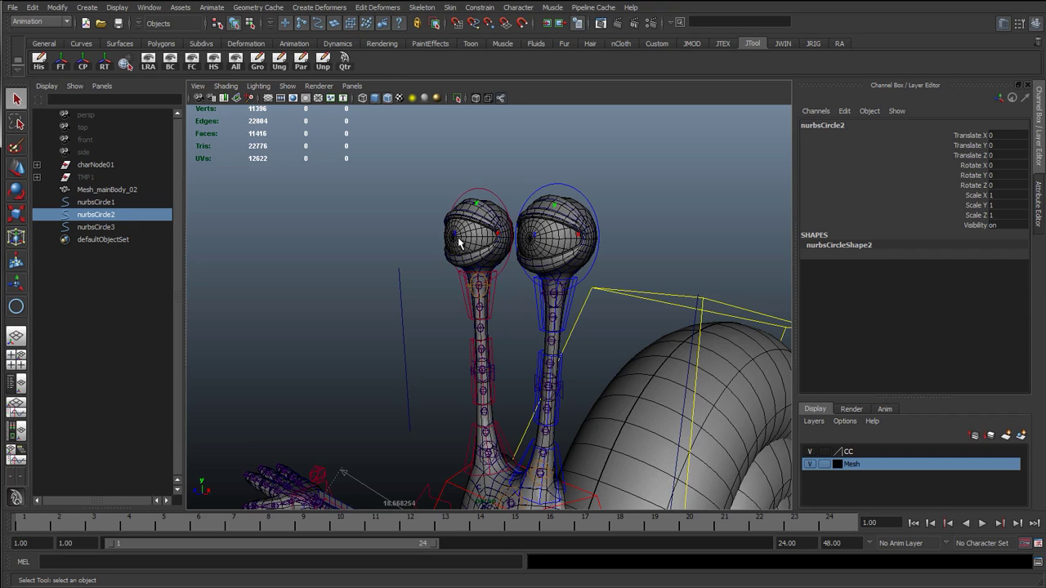
scroll(392, 323, "down", 4)
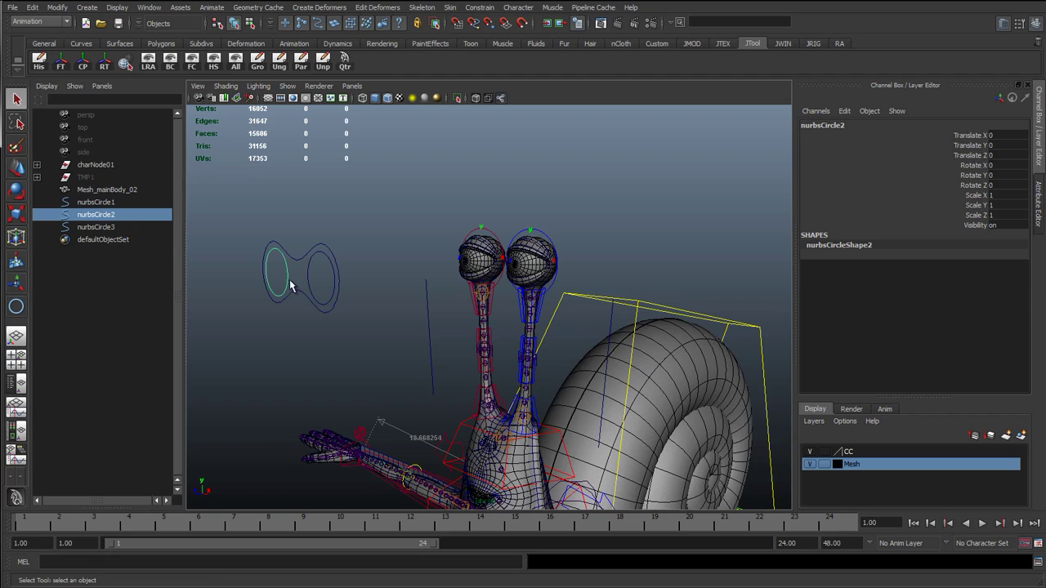
left_click_drag(290, 285, 323, 290, "alt")
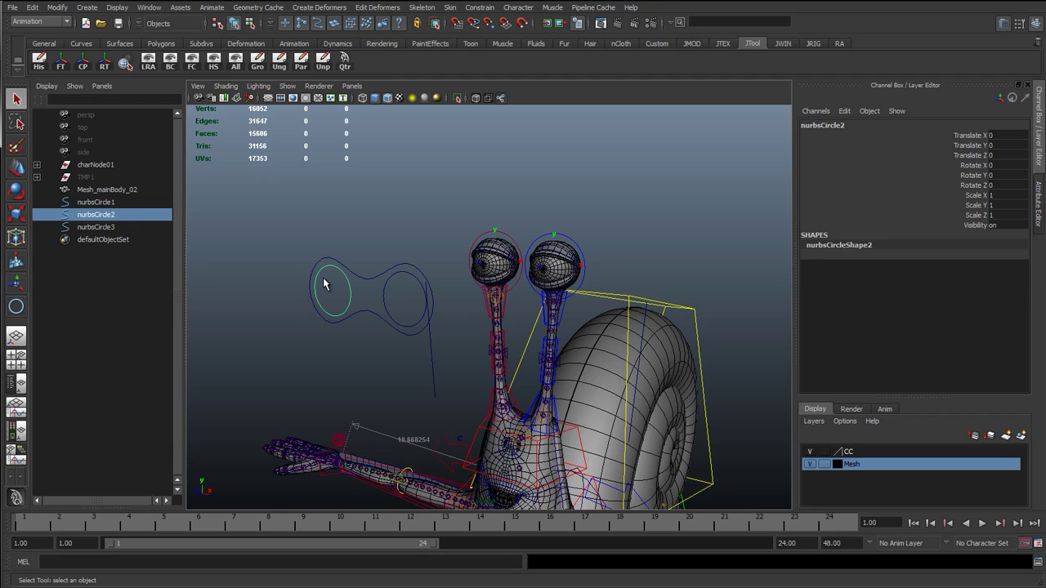
Try rotating the right and left eye meshes around Y, and undo the rotations.
left_click(476, 266)
key("e")
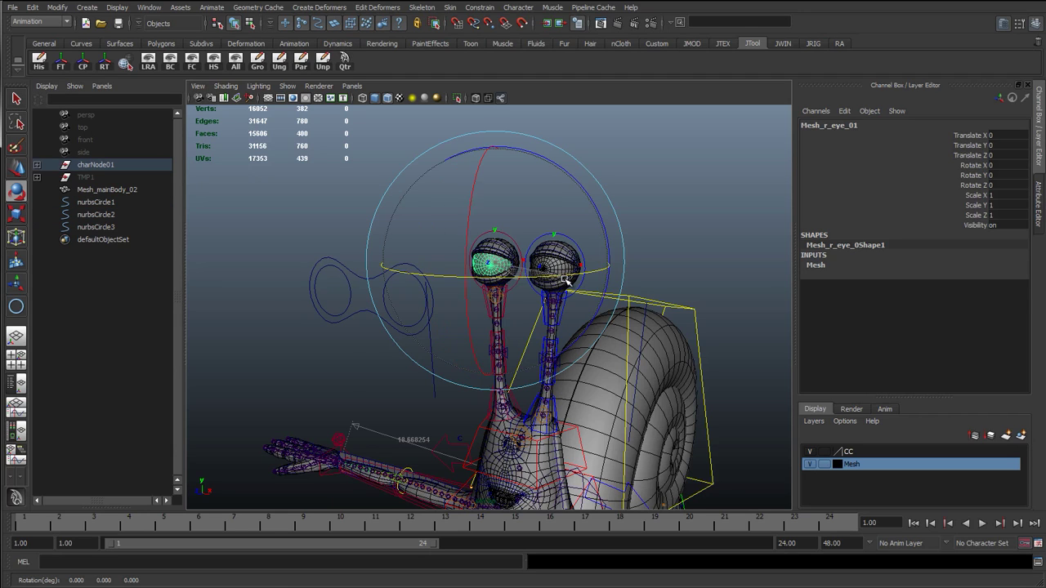
left_click(640, 255)
left_click(568, 277)
left_click_drag(598, 283, 508, 283)
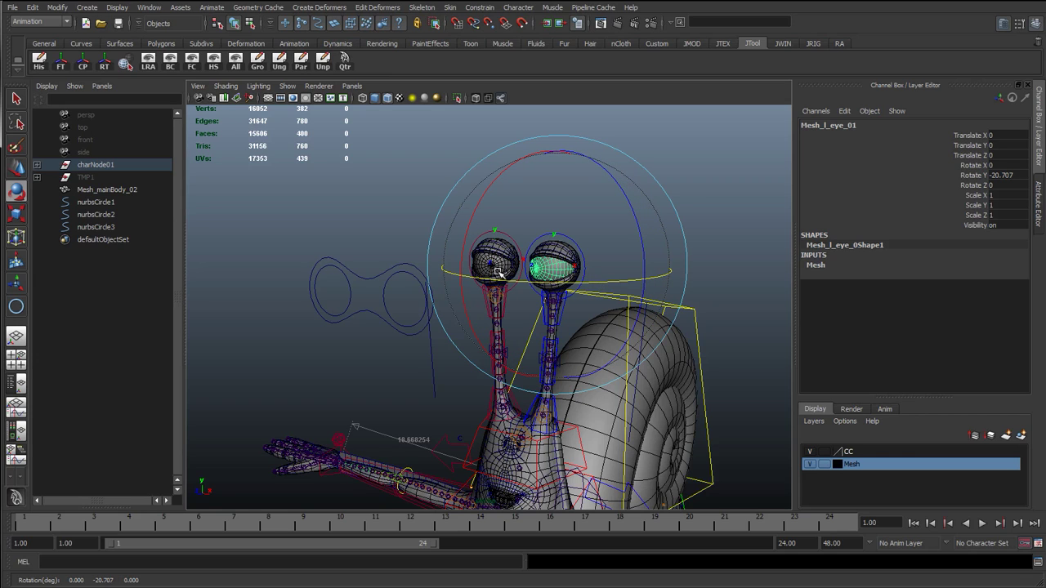
key("q")
key("ctrl+z")
key("ctrl+z")
key("ctrl+z")
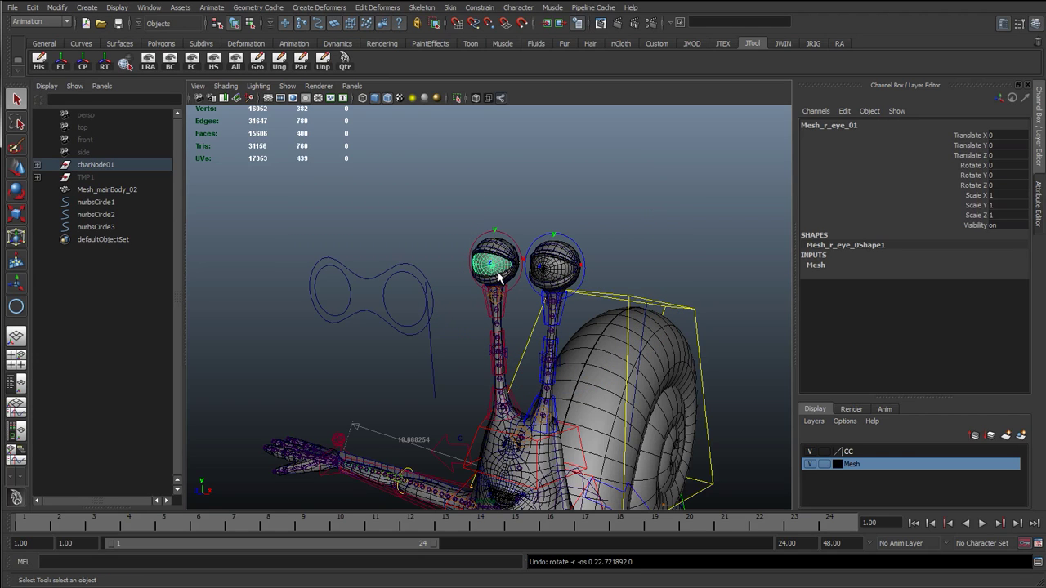
Try moving the right eye's small circle, and undo the move and clear the selection.
left_click(340, 223)
left_click(355, 284)
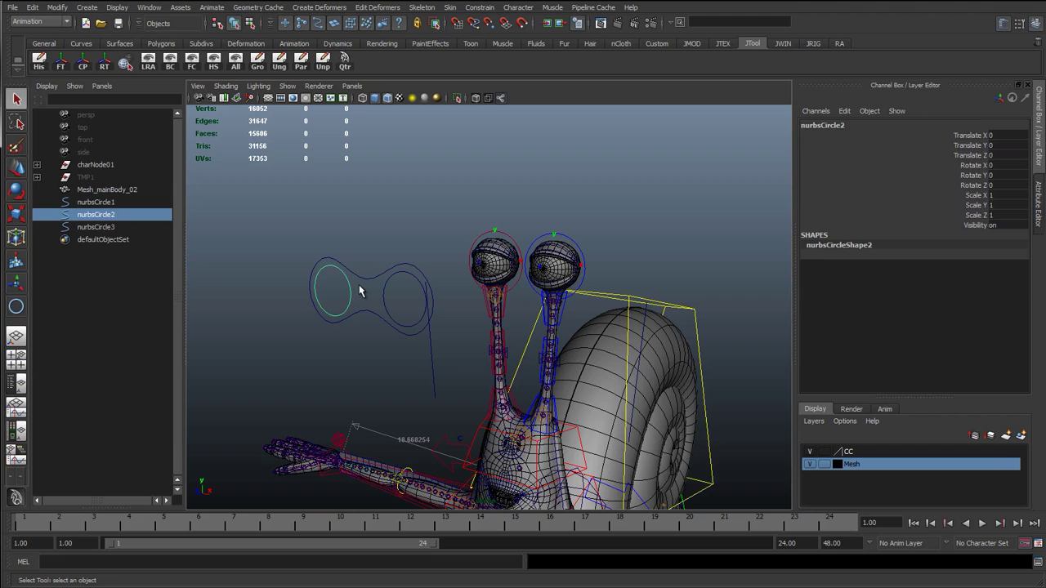
key("w")
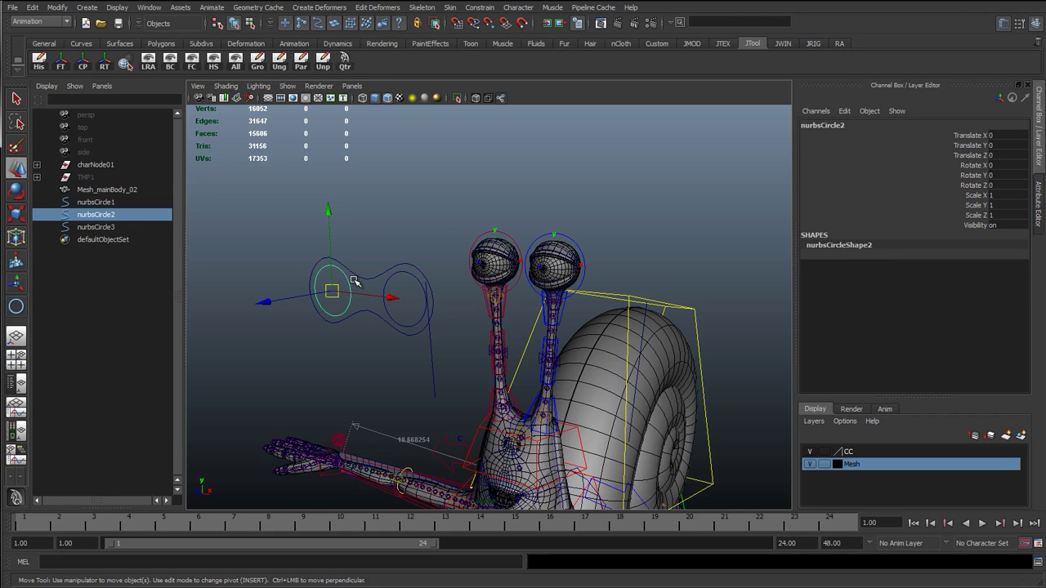
left_click_drag(392, 296, 477, 166)
key("ctrl+z")
left_click(381, 303)
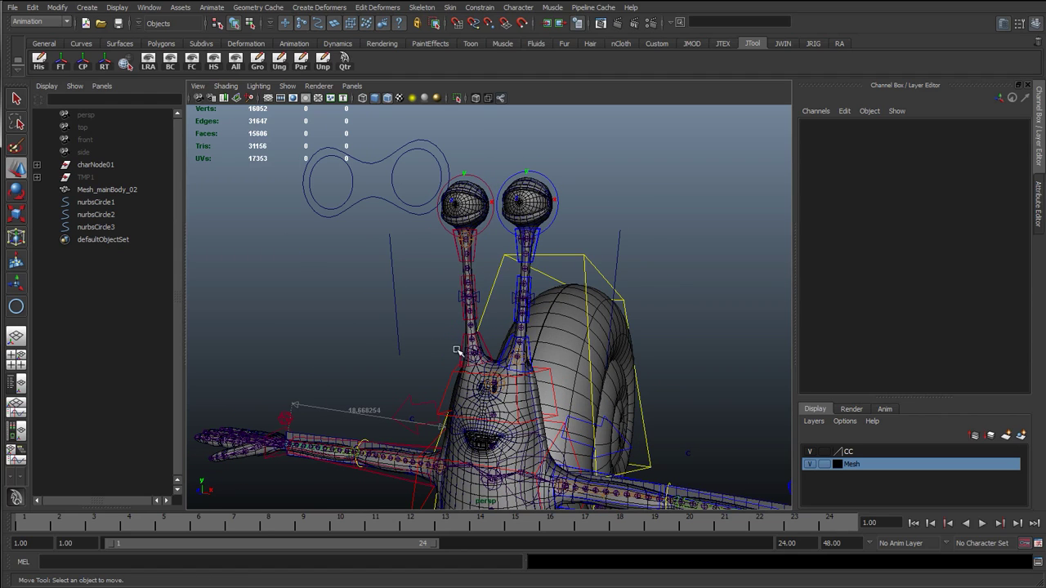
Try rotating the right eye control cc_r_eye_01 about -31.6 degrees around Y, and undo the rotation.
key("q")
mouse_move(457, 351)
middle_mouse_down("alt")
mouse_move(509, 346)
mouse_move(481, 284)
mouse_move(475, 340)
middle_mouse_up("alt")
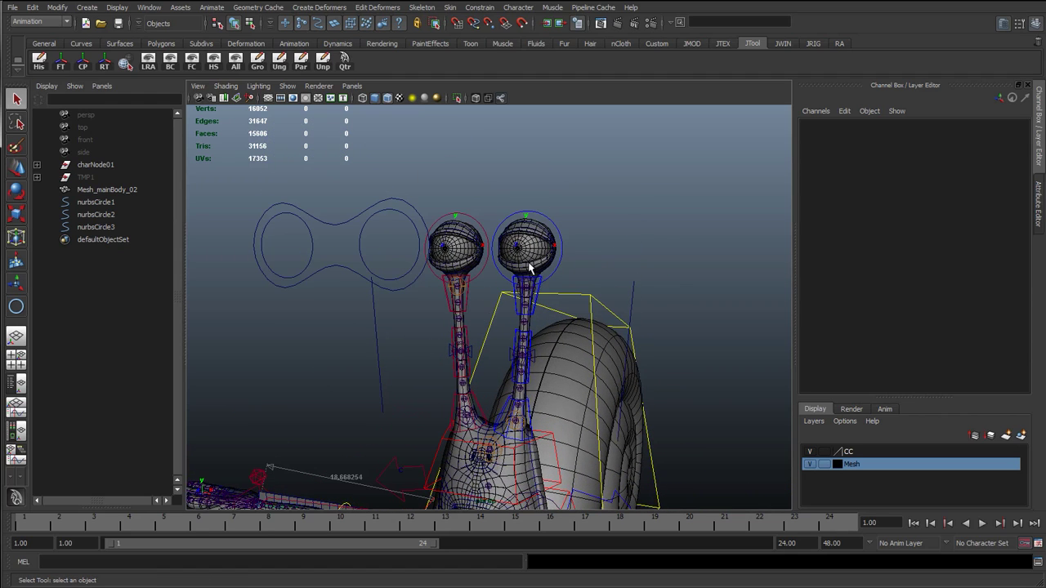
left_click_drag(459, 246, 453, 211, "alt")
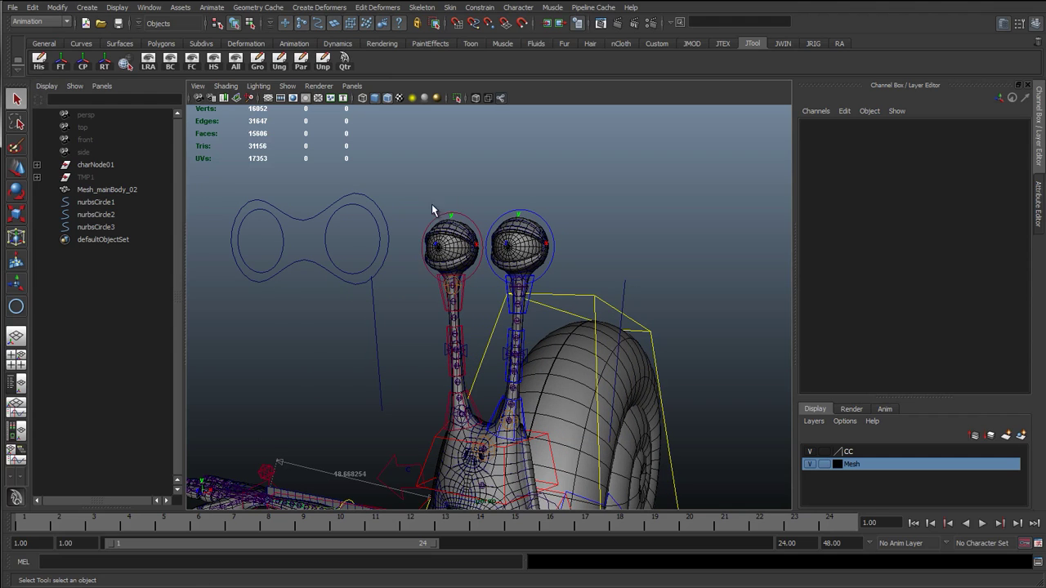
left_click_drag(437, 272, 466, 243, "alt")
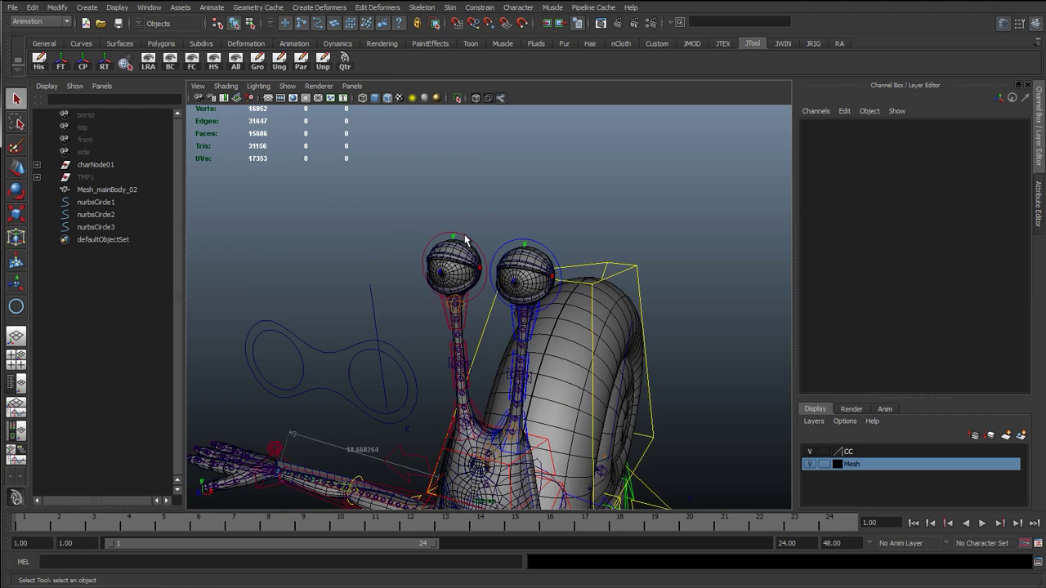
left_click(472, 294)
key("e")
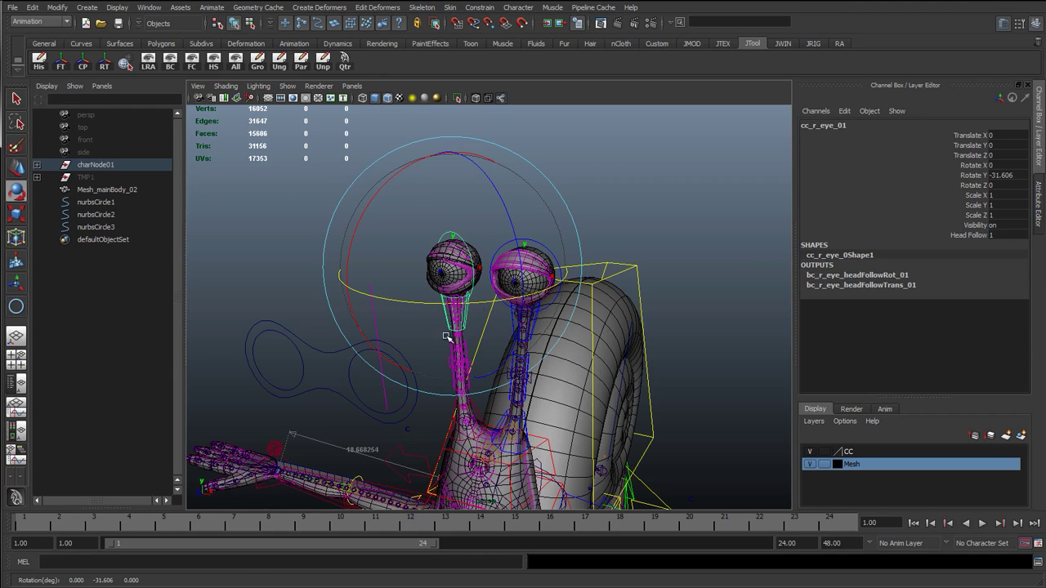
key("ctrl+z")
key("q")
Select both small eye circles inside the goggle-shaped curve.
left_click(370, 332)
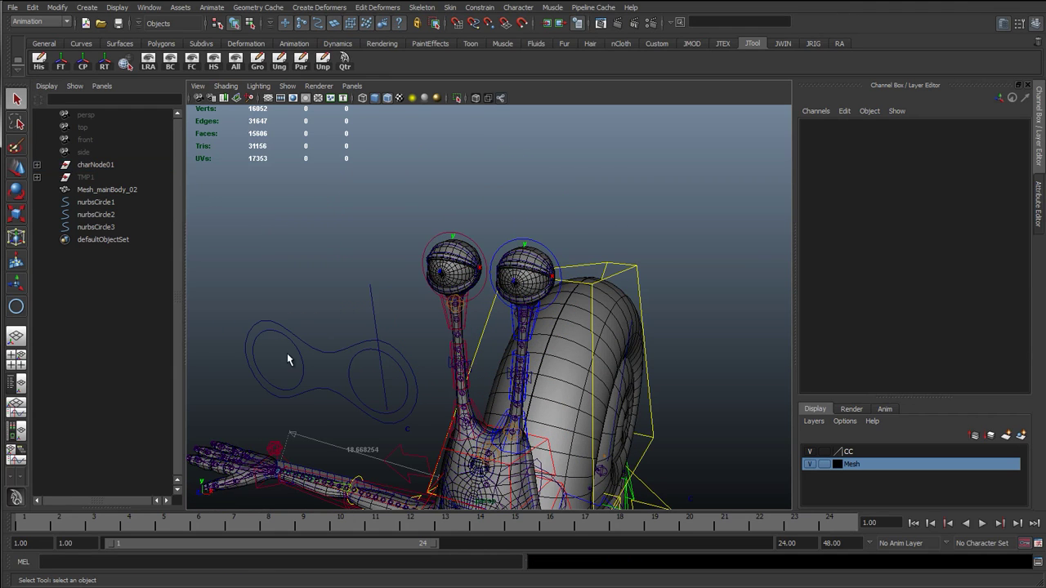
left_click_drag(287, 353, 360, 373)
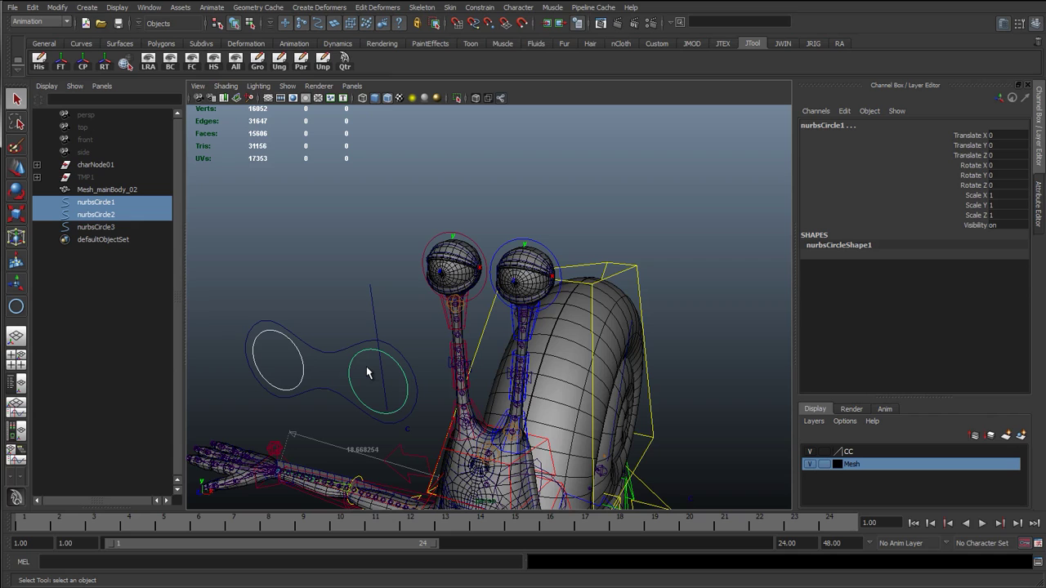
left_click(305, 373)
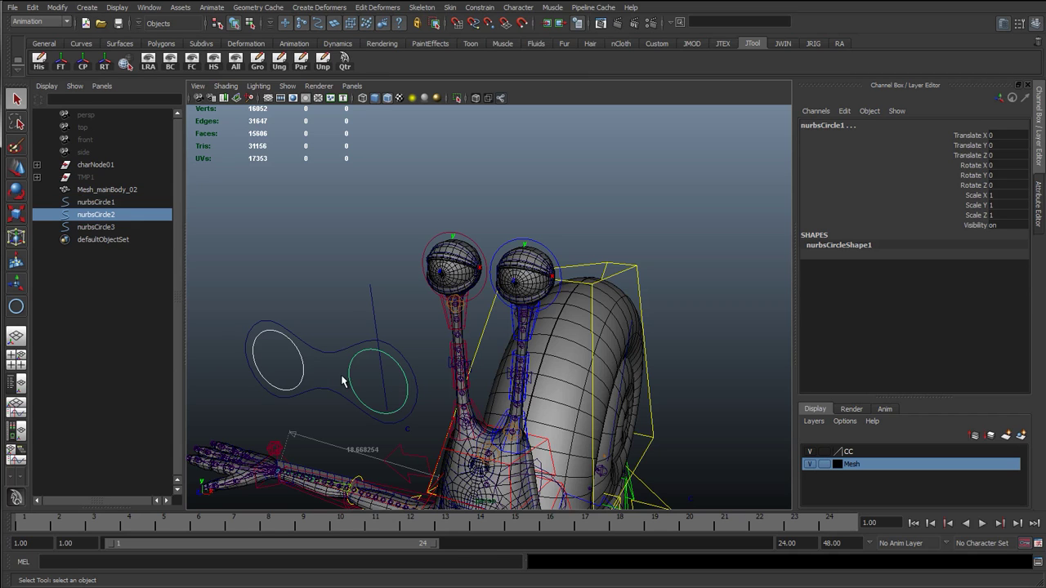
left_click(355, 375, "shift")
left_click_drag(355, 375, 404, 367, "alt")
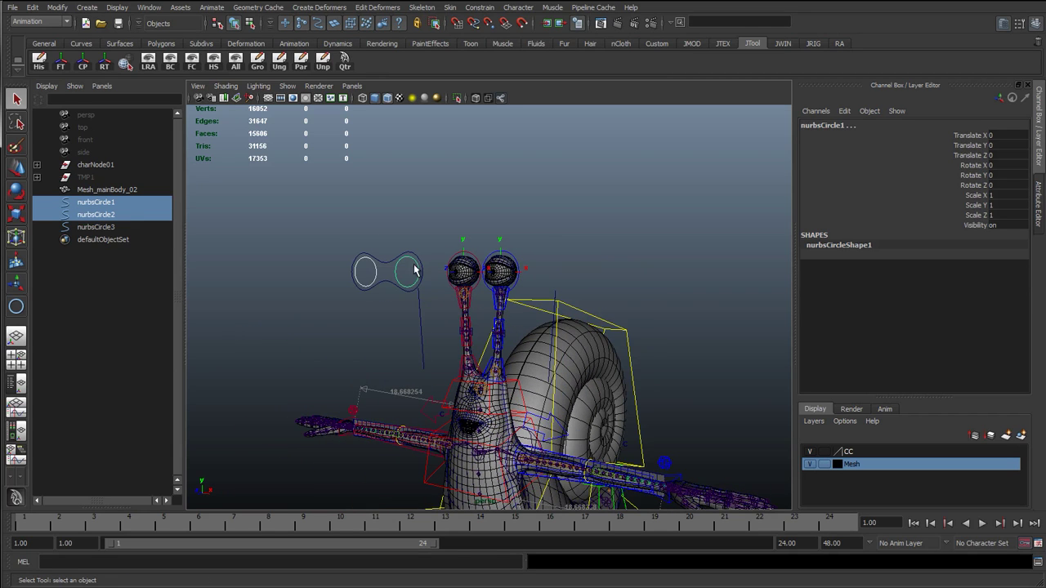
left_click(376, 227)
mouse_move(370, 284)
left_mouse_down("alt")
mouse_move(373, 299)
mouse_move(362, 299)
left_mouse_up("alt")
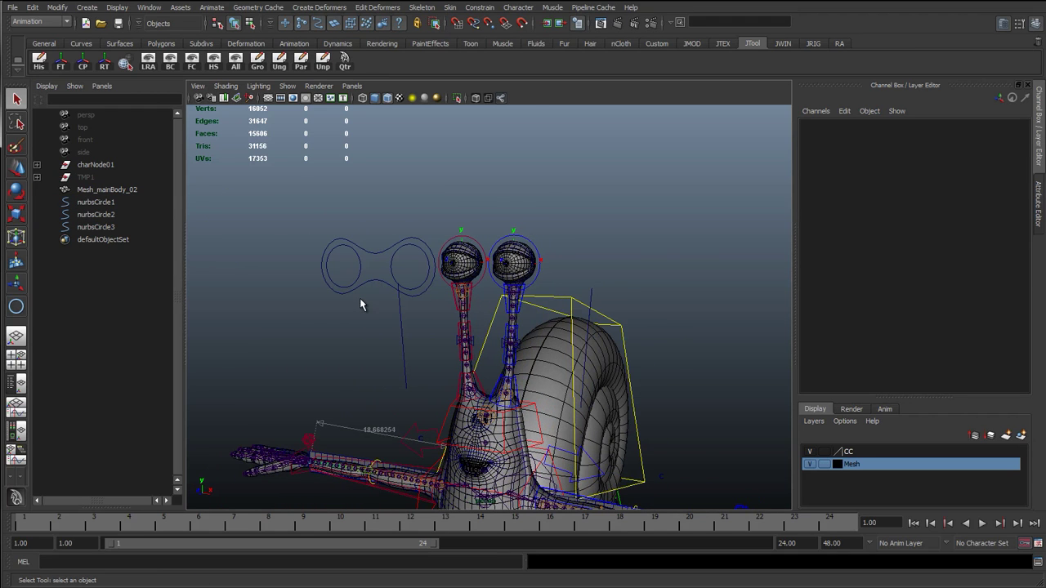
Hide the extra_toHide01 group under extraNodes01 by setting its visibility to 0, and clear the selection.
left_click(37, 164)
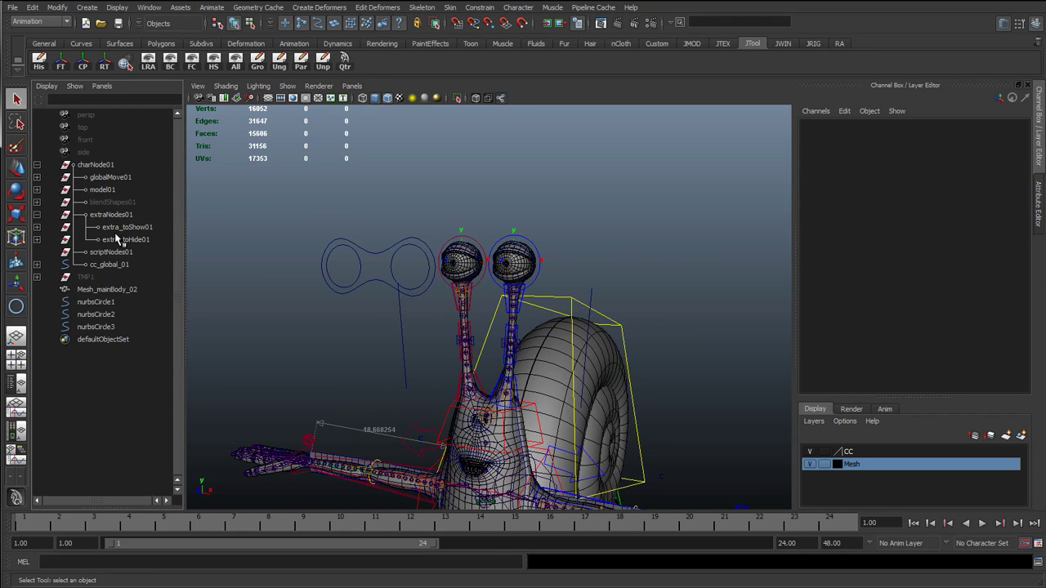
left_click(123, 239)
left_click(1007, 134)
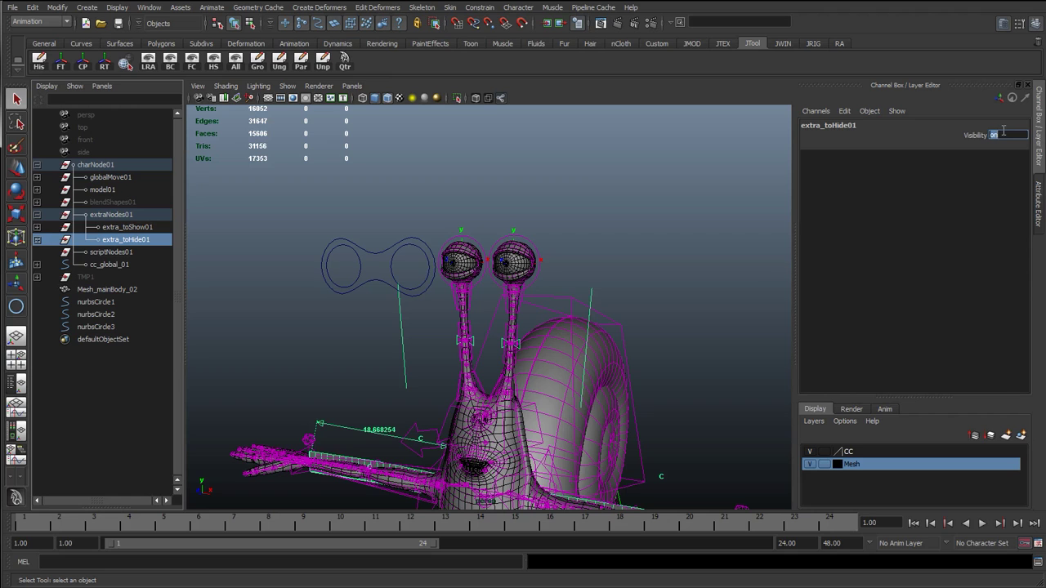
type("0")
key("Return")
left_click(507, 184)
Enable drawing overrides on the left eye's small circle, nurbsCircle1, and set its override colour to blue.
scroll(482, 360, "down", 6)
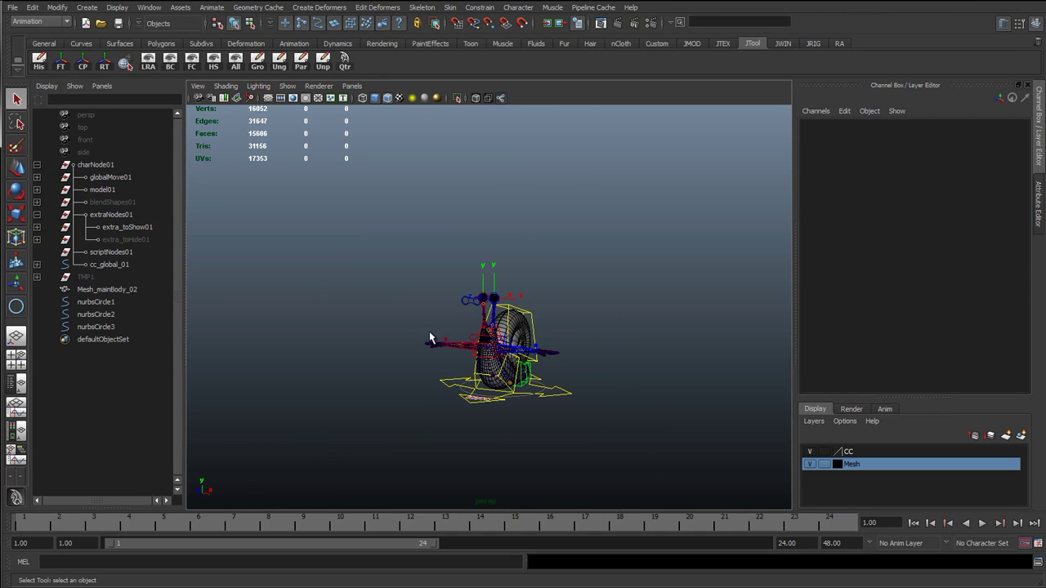
scroll(433, 338, "up", 10)
scroll(320, 295, "down", 4)
middle_click_drag(336, 295, 381, 294, "alt")
scroll(416, 286, "up", 1)
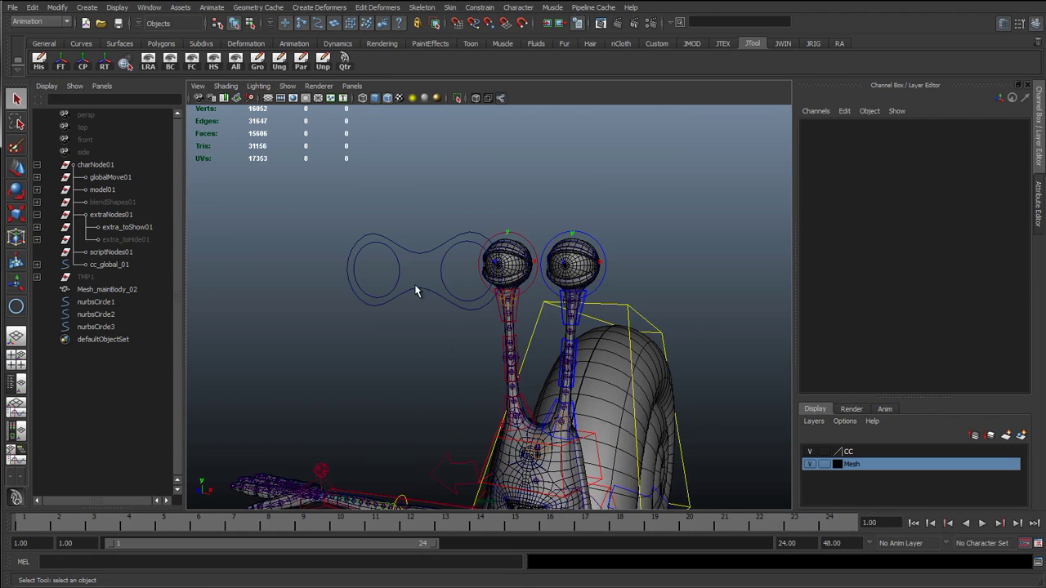
left_click(444, 280)
left_click(1038, 192)
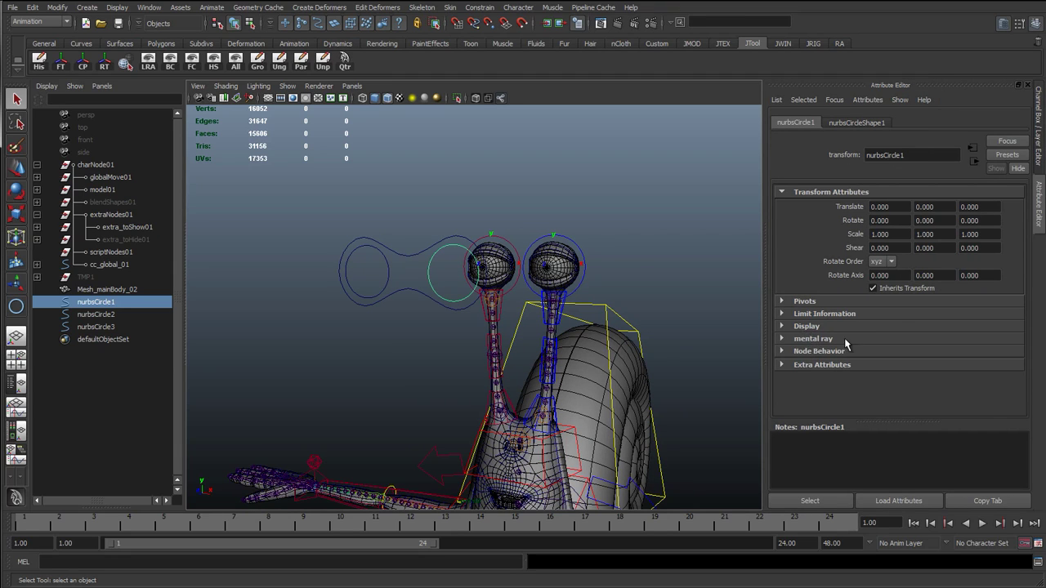
left_click(813, 326)
scroll(818, 364, "down", 3)
left_click(819, 364)
scroll(879, 370, "down", 2)
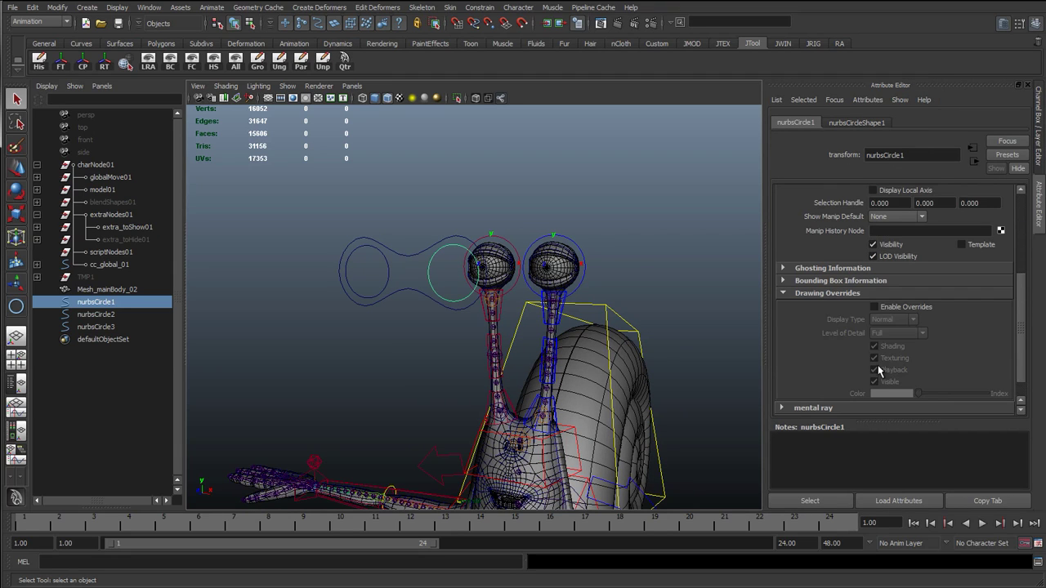
left_click(874, 307)
left_click_drag(927, 396, 933, 396)
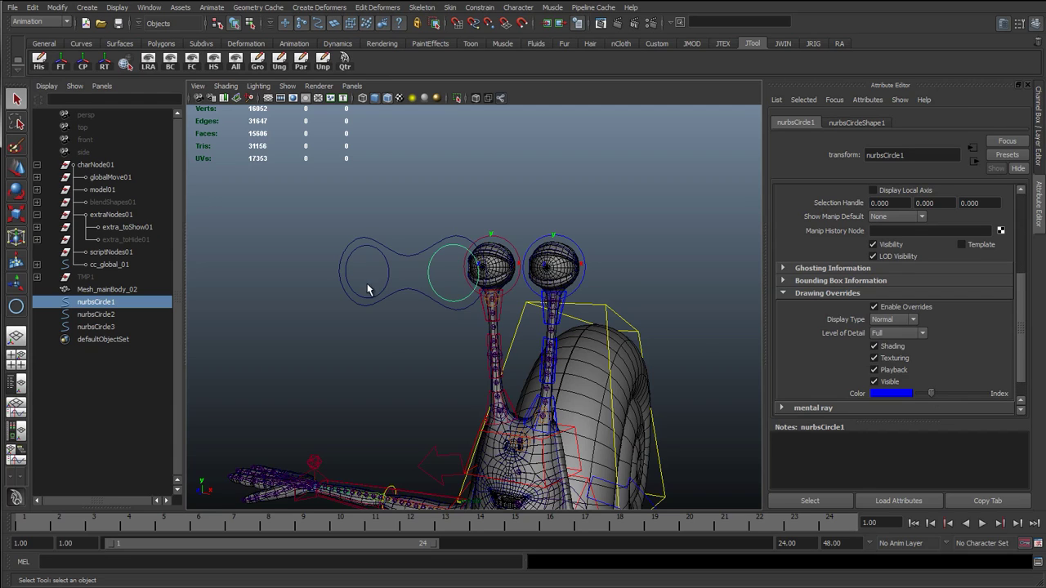
Enable drawing overrides on the right eye's small circle, nurbsCircle2, and set its override colour to dark red.
left_click_drag(369, 268, 407, 272)
left_click(889, 308)
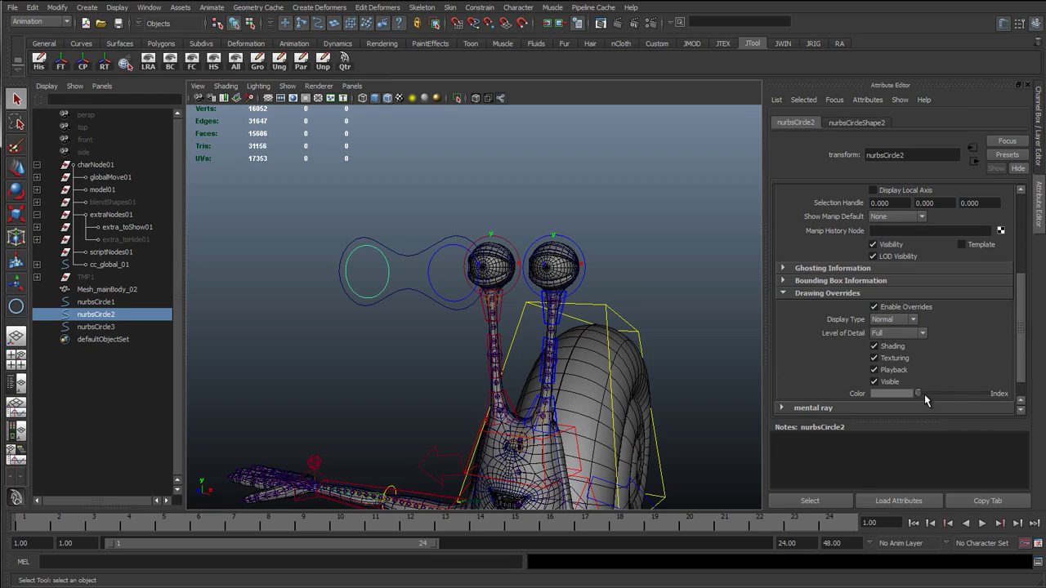
left_click_drag(924, 394, 925, 394)
Enable drawing overrides on the goggle-shaped curve, set its override colour to yellow, and clear the selection.
left_click(407, 309)
left_click(889, 308)
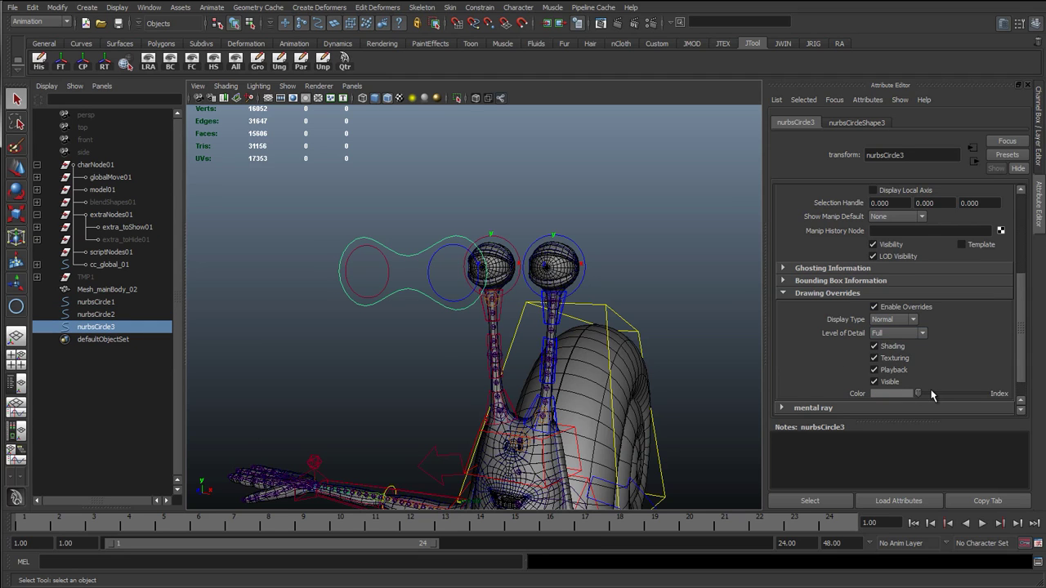
left_click_drag(931, 395, 958, 399)
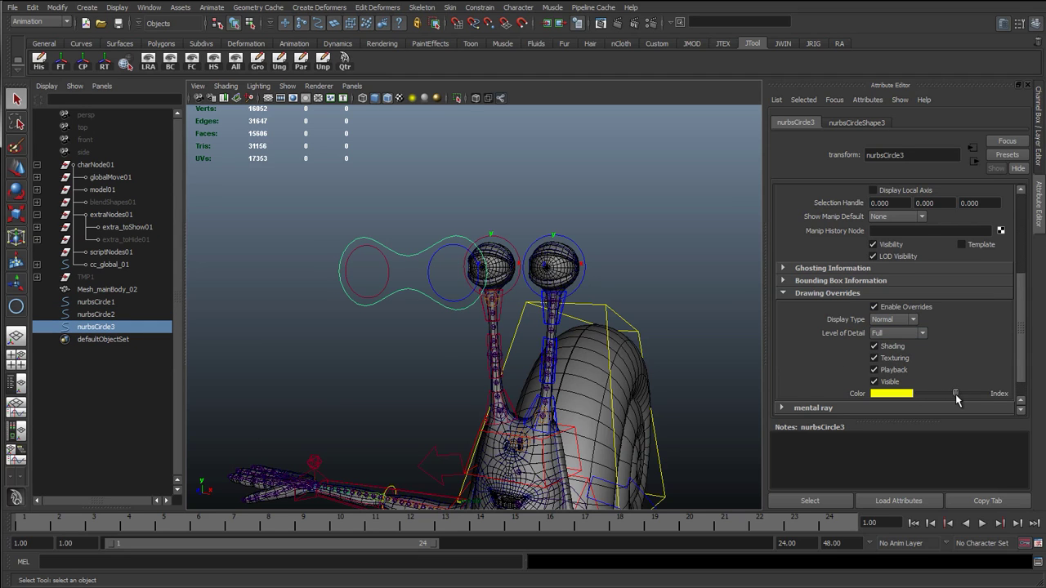
left_click(337, 389)
Examine the coloured eye control curves against the rest of the snail rig from several angles.
scroll(439, 412, "down", 5)
left_click_drag(439, 412, 426, 415, "alt")
middle_click_drag(427, 415, 422, 333, "alt")
left_click_drag(482, 425, 506, 390, "alt")
scroll(500, 295, "up", 3)
middle_click_drag(500, 295, 504, 346, "alt")
left_click_drag(504, 347, 292, 199, "alt")
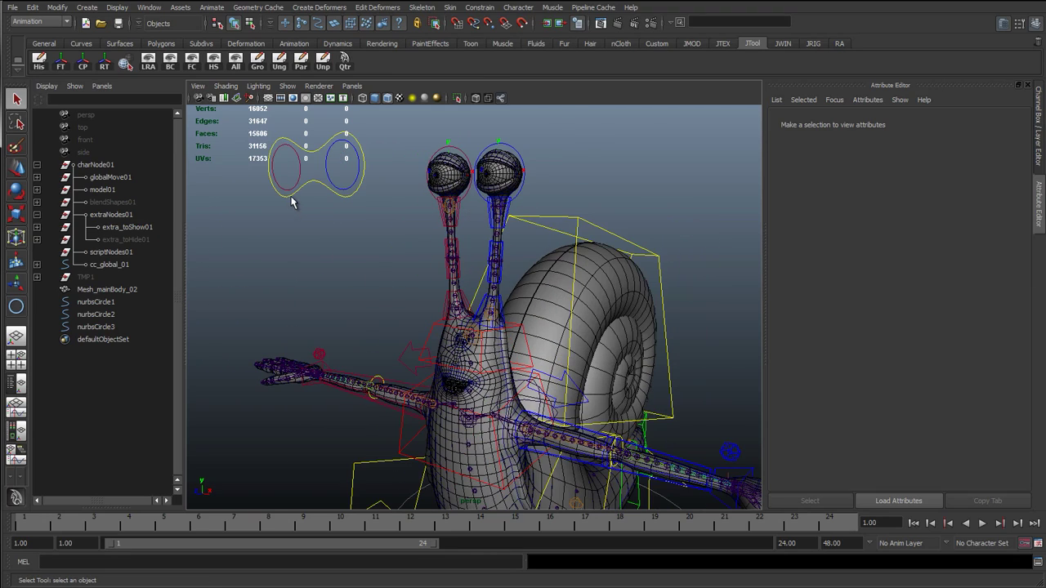
left_click(311, 155)
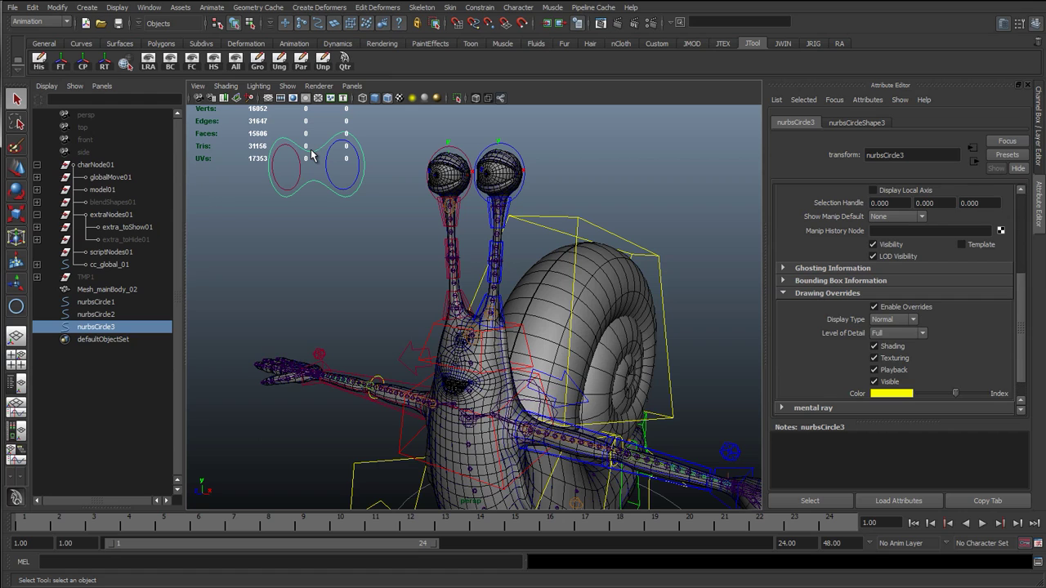
middle_click_drag(354, 249, 372, 314, "alt")
left_click(372, 313)
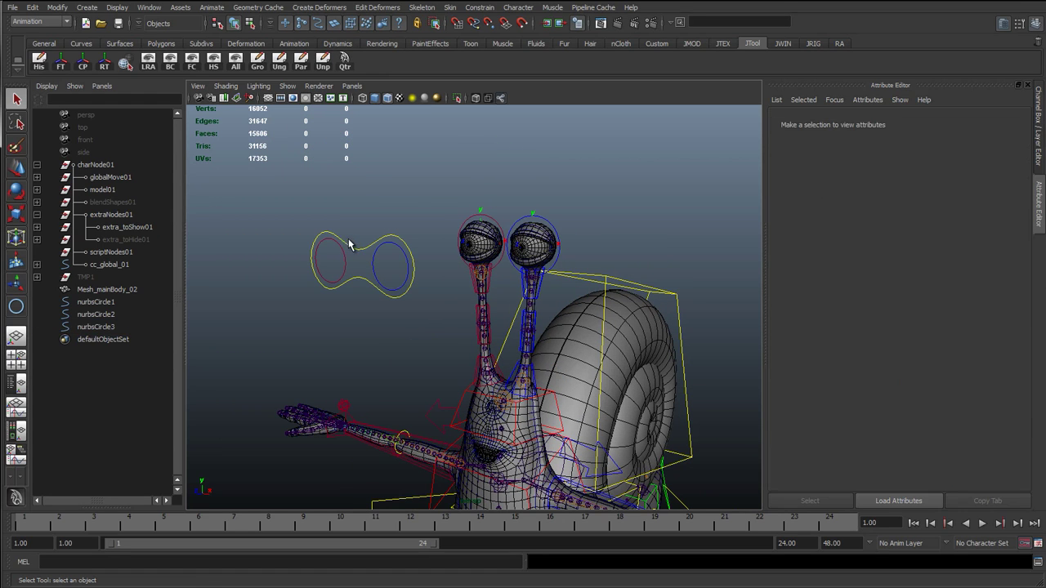
Check the goggle-shaped curve's transform channels and its Move manipulator, and clear the selection.
left_click(354, 254)
left_click(1039, 154)
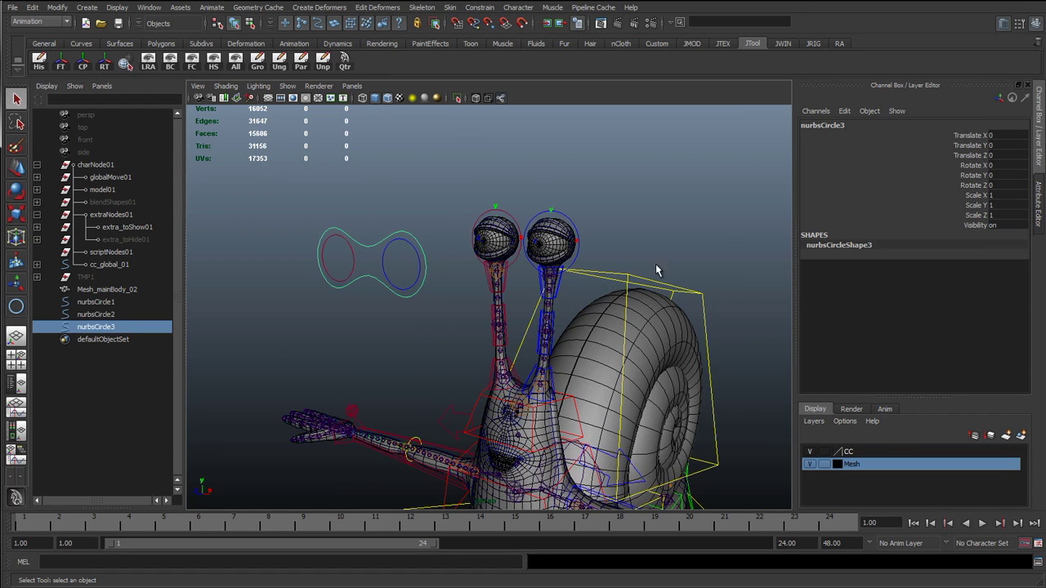
key("w")
scroll(401, 342, "up", 3)
key("q")
left_click(376, 336)
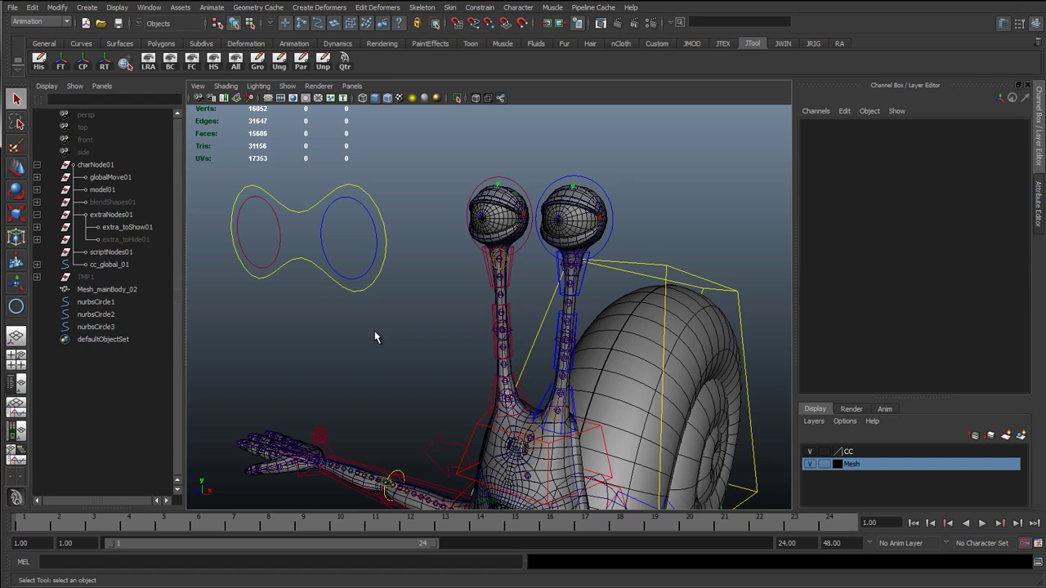
Freeze the transformations of both small eye circles and the goggle-shaped curve together, and clear the selection.
left_click_drag(376, 336, 370, 284, "alt")
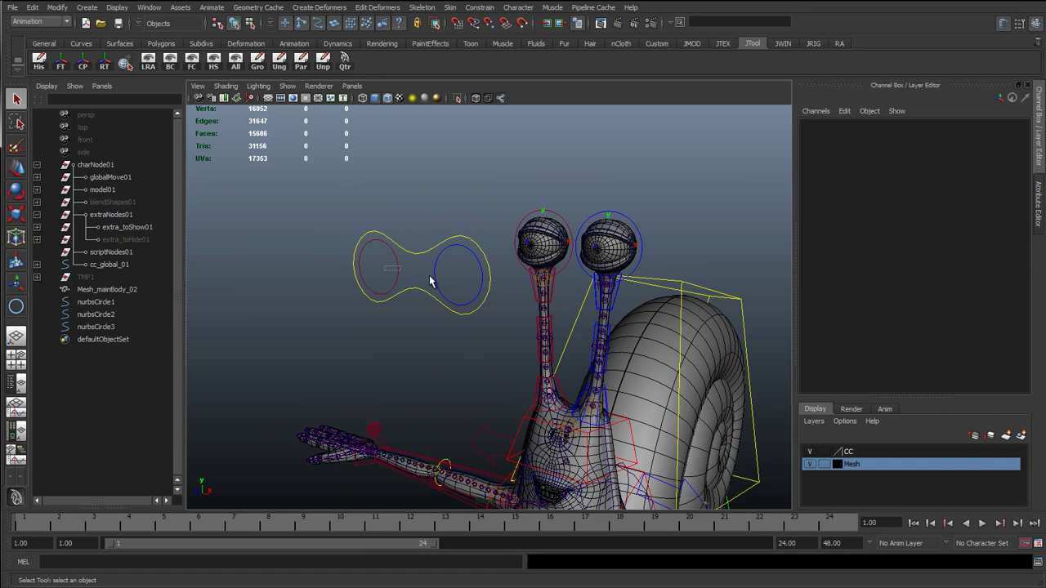
left_click_drag(443, 284, 275, 298)
left_click(458, 311, "shift")
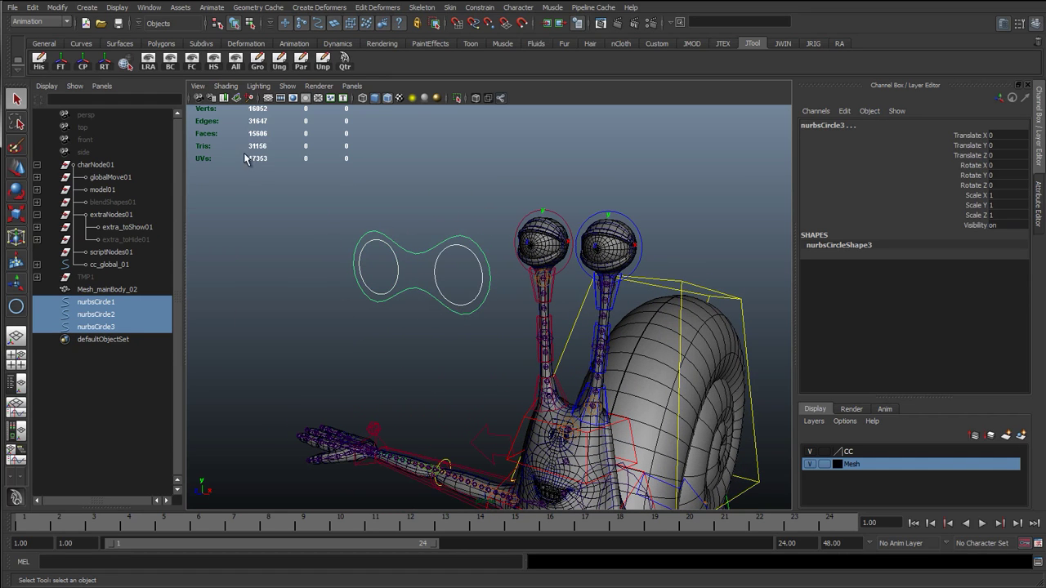
left_click(61, 62)
left_click(353, 330)
Rename the left eye's blue circle as cc_l_eye_01.
left_click(454, 278)
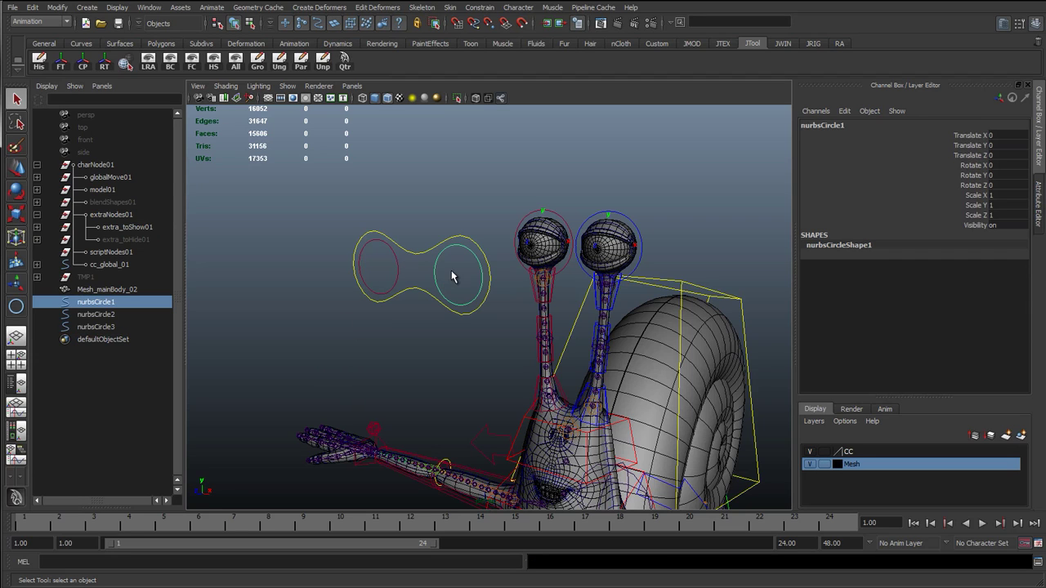
double_click(107, 301)
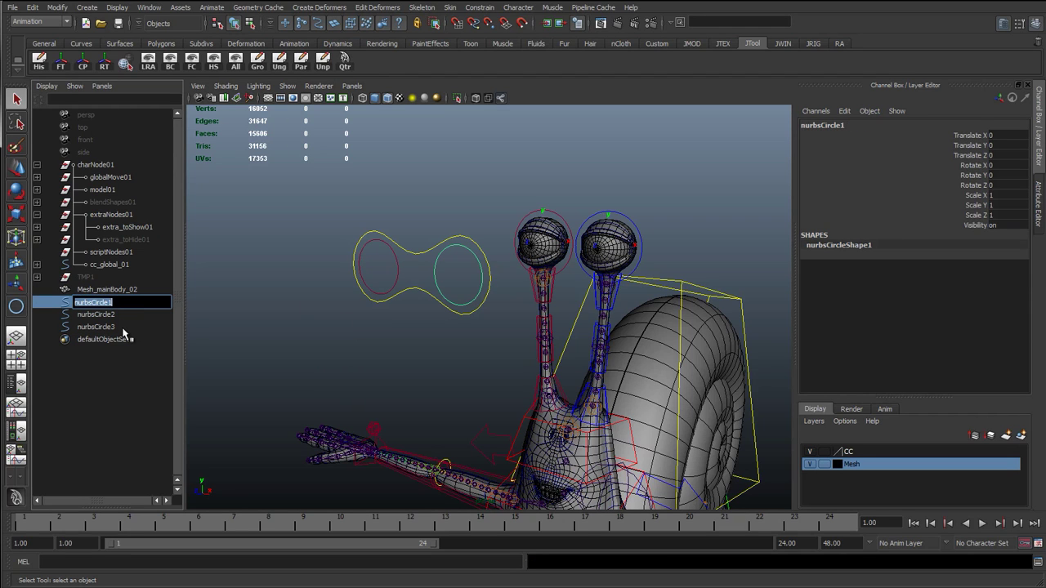
type("cc_l_eye_01")
key("Return")
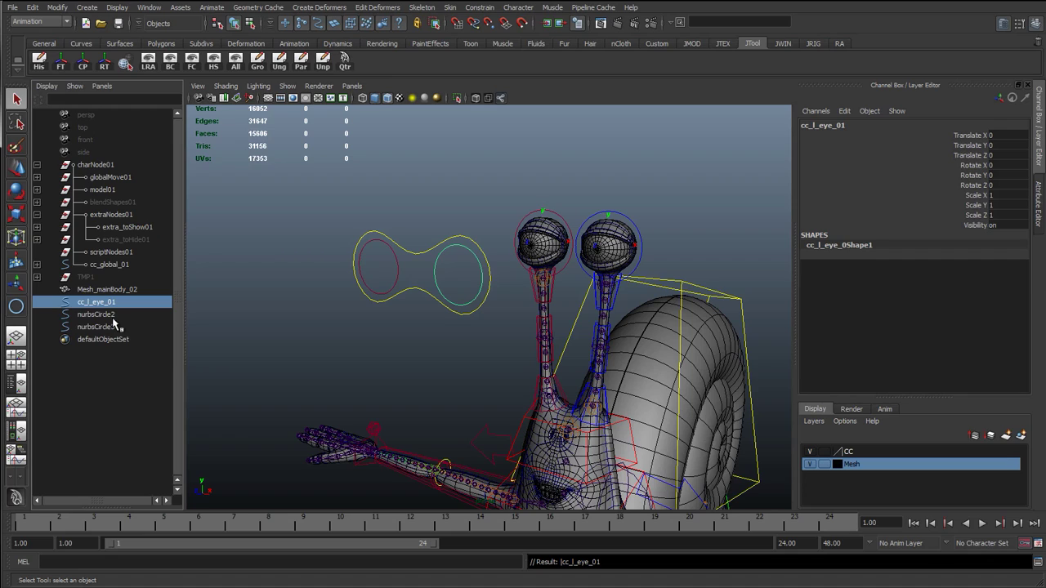
Rename the right eye's red circle as cc_r_eye_01.
double_click(113, 315)
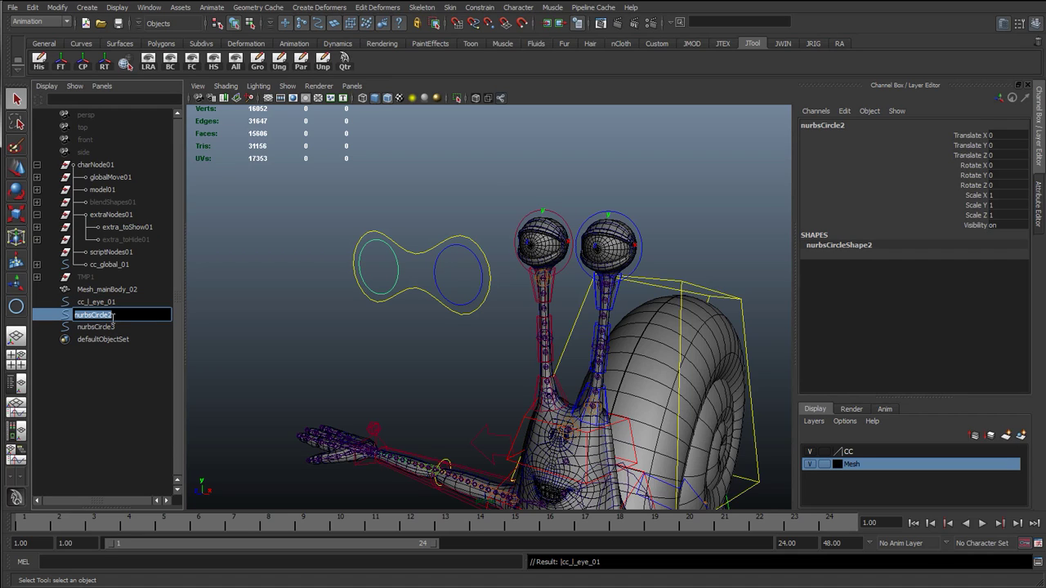
type("cc_r_eye_01")
key("Return")
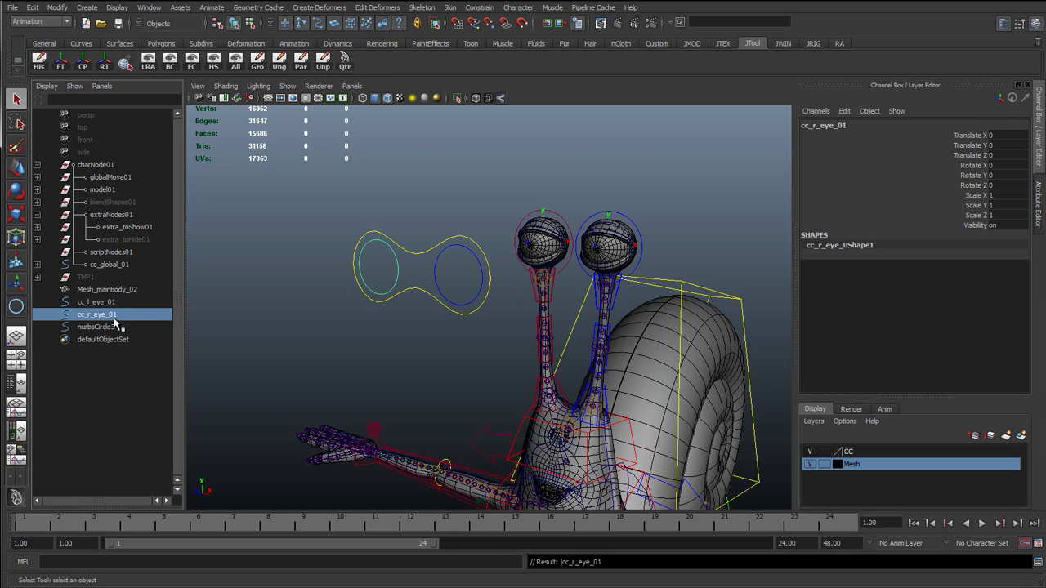
Rename the yellow goggle-shaped curve as cc_eyeMain_01.
double_click(117, 327)
type("d")
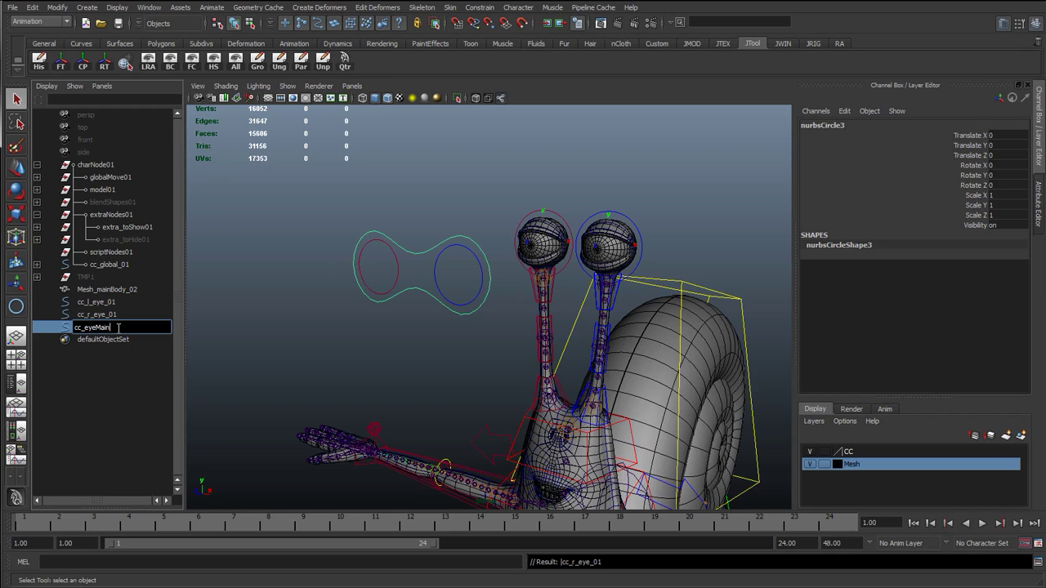
key("Return")
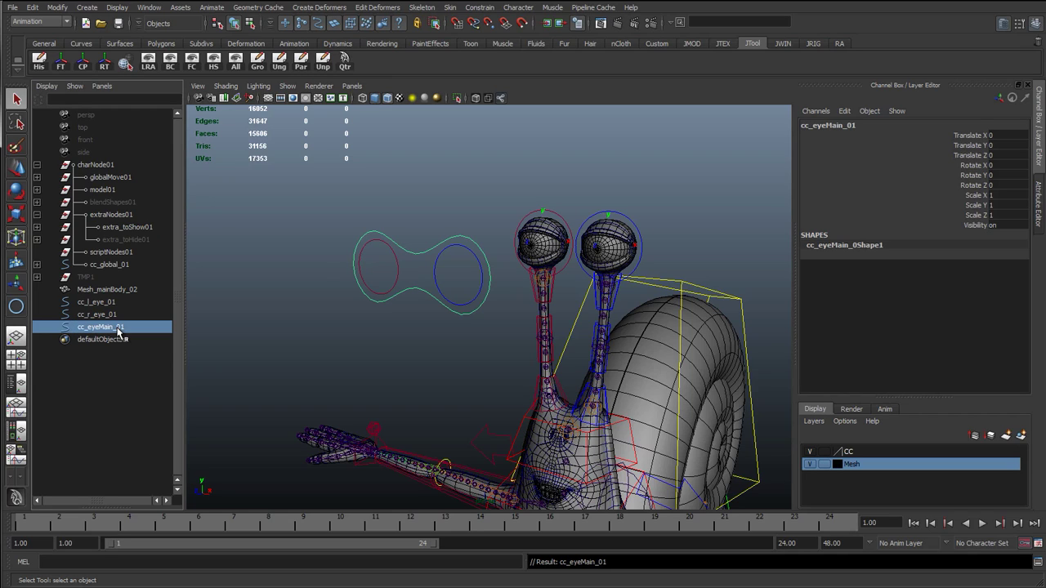
Parent cc_r_eye_01 and cc_l_eye_01 under the goggle-shaped cc_eyeMain_01 curve.
left_click(394, 269)
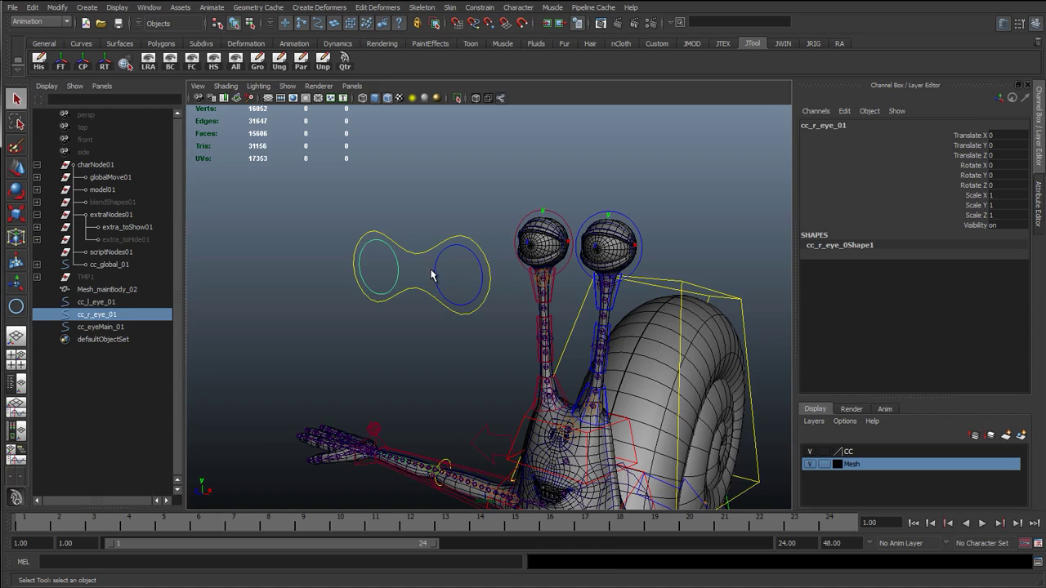
left_click(435, 275, "shift")
left_click(418, 254, "shift")
key("p")
key("Down")
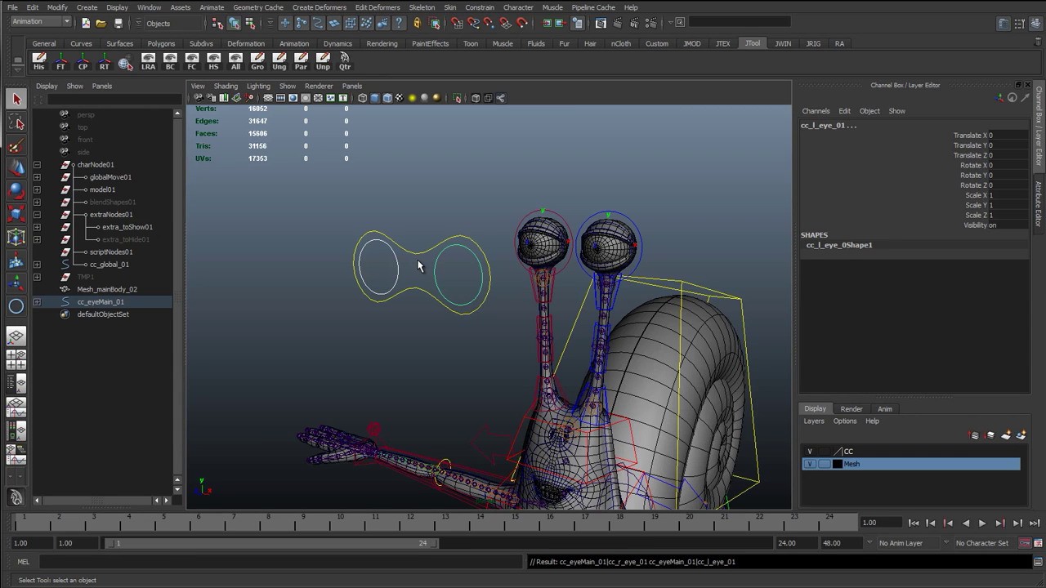
Check the pivot positions of cc_eyeMain_01 and cc_r_eye_01 with the Move tool, stepping between parent and child.
key("Up")
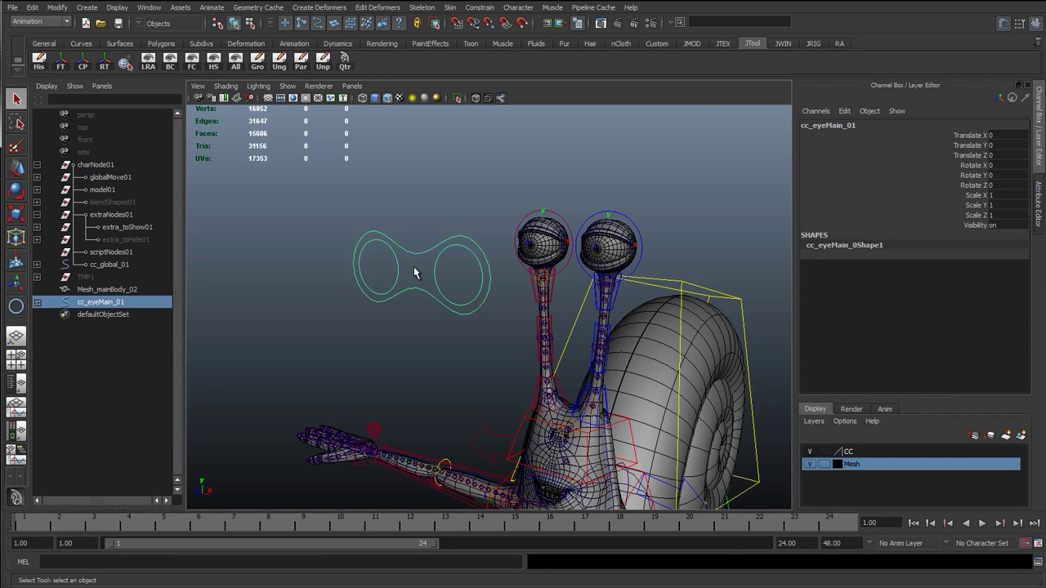
key("w")
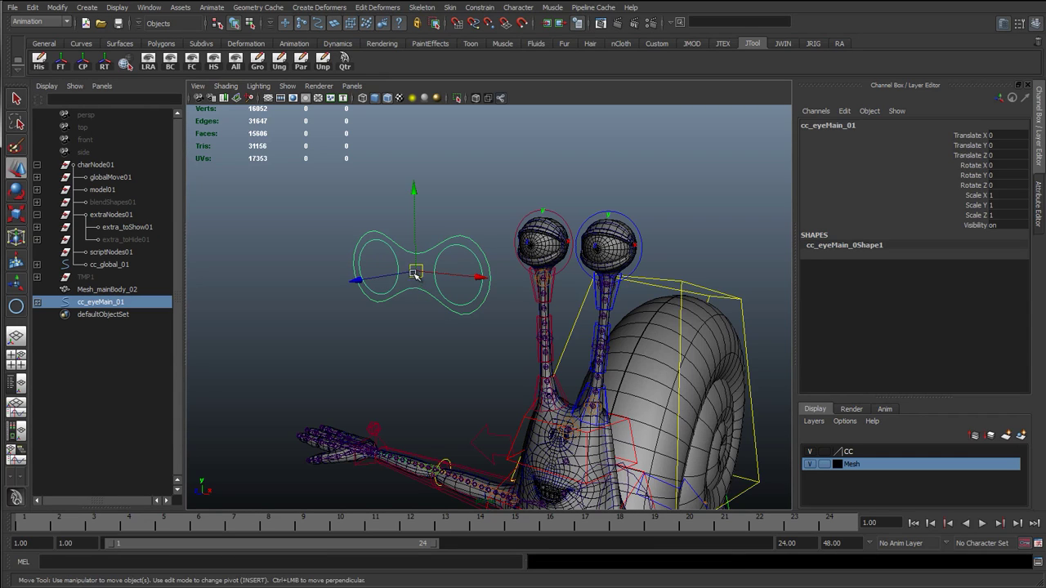
left_click(343, 206)
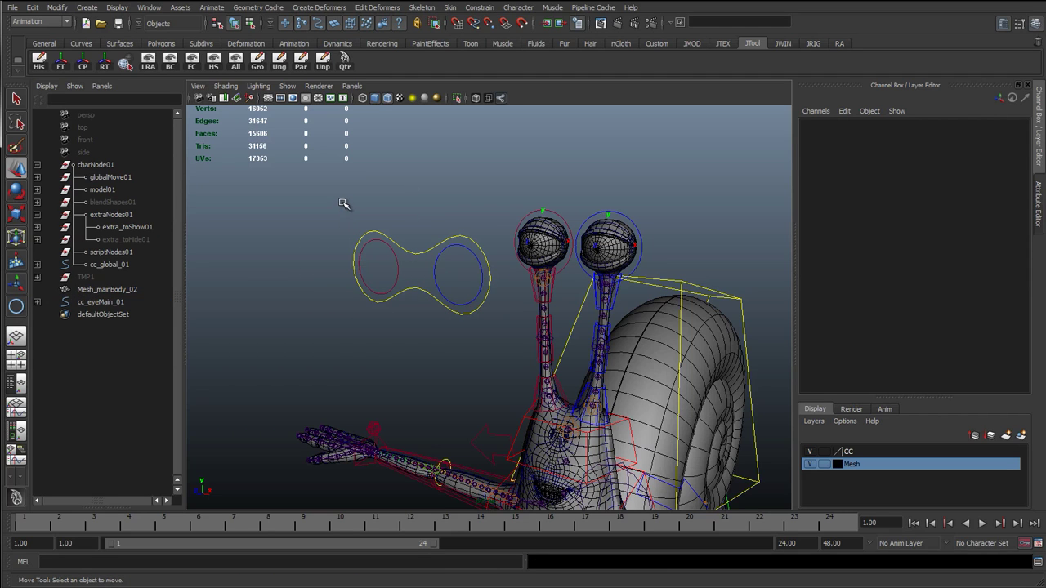
left_click(396, 268)
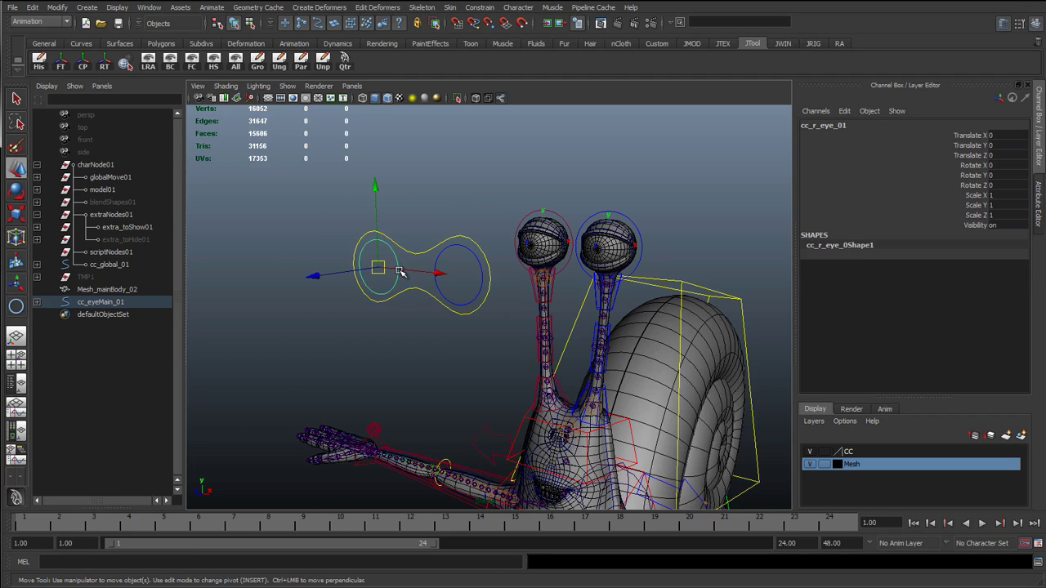
scroll(374, 267, "up", 3)
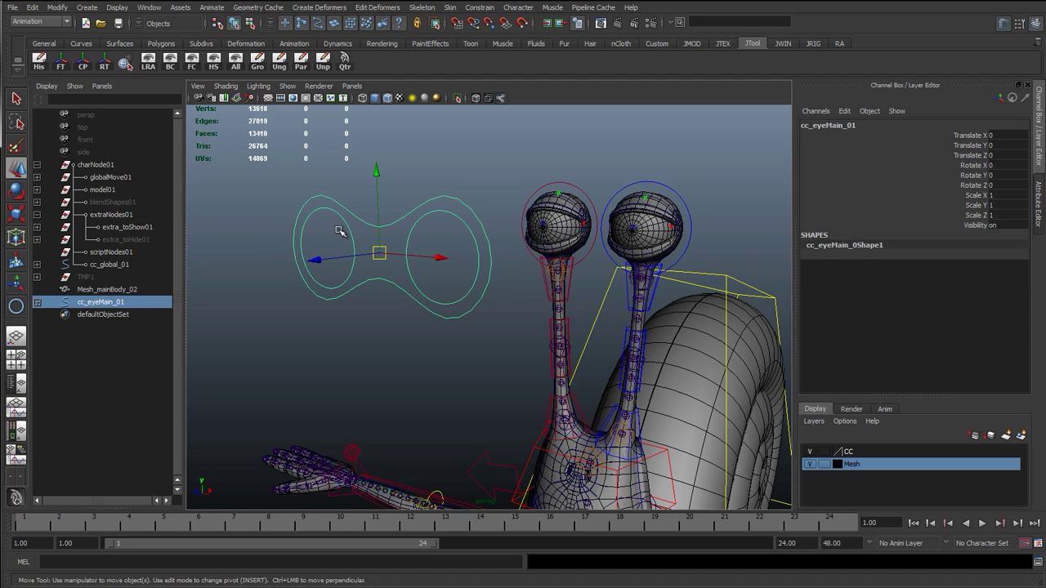
key("Up")
key("Down")
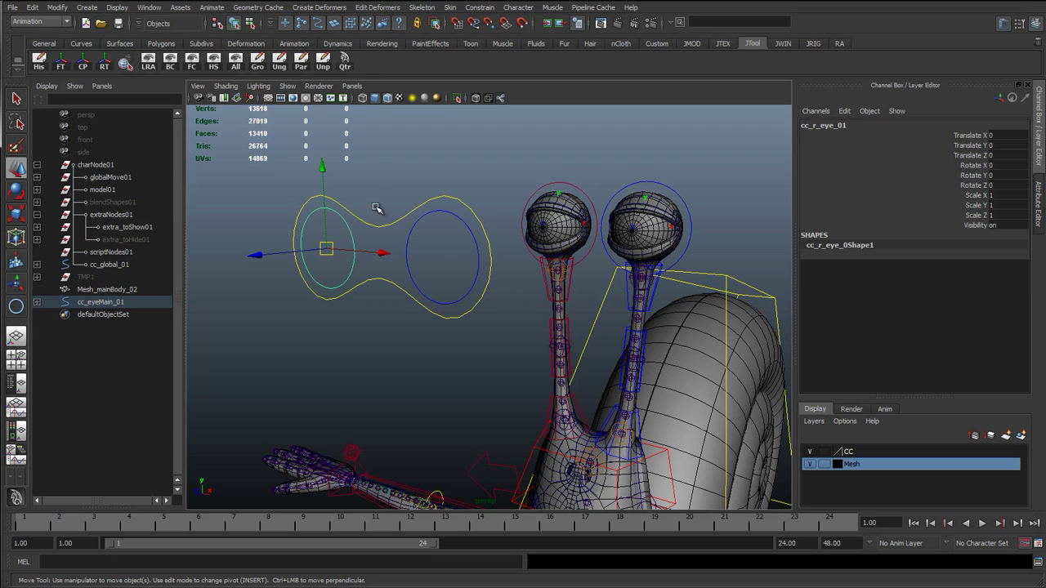
Test-move cc_eyeMain_01 together with its child eye circles, and undo the move.
key("Up")
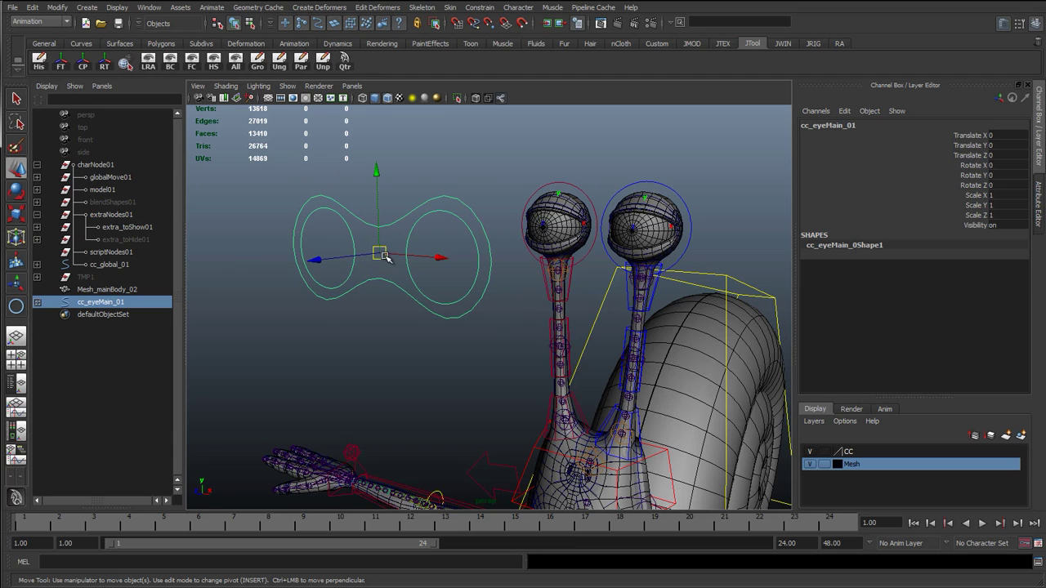
left_click_drag(385, 256, 531, 241)
key("ctrl+z")
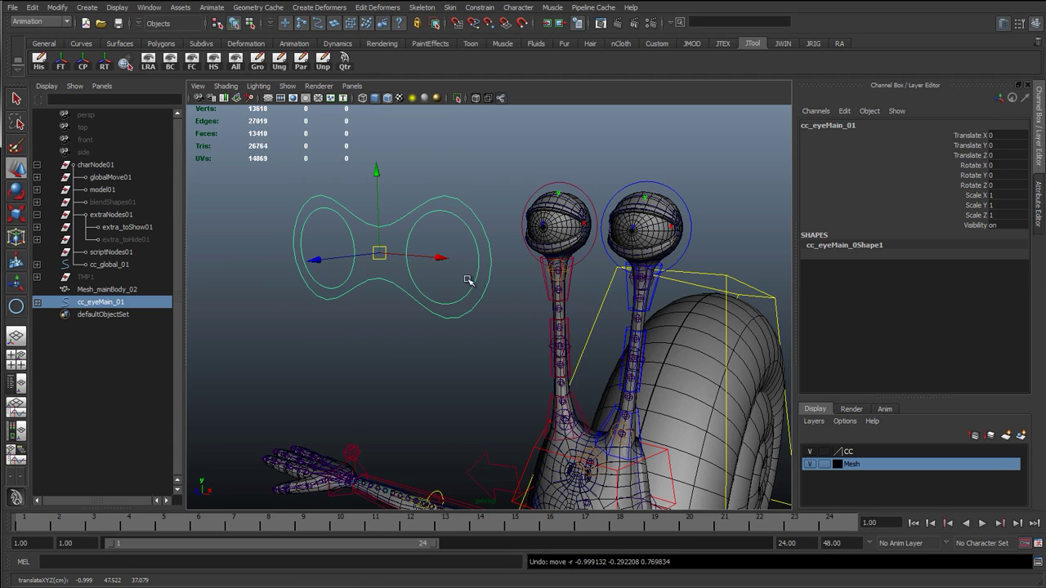
Hide the polygons in the perspective view and compare the hierarchies of cc_head_01 and cc_eyeMain_01 by selecting each in turn.
left_click_drag(467, 280, 420, 276, "alt")
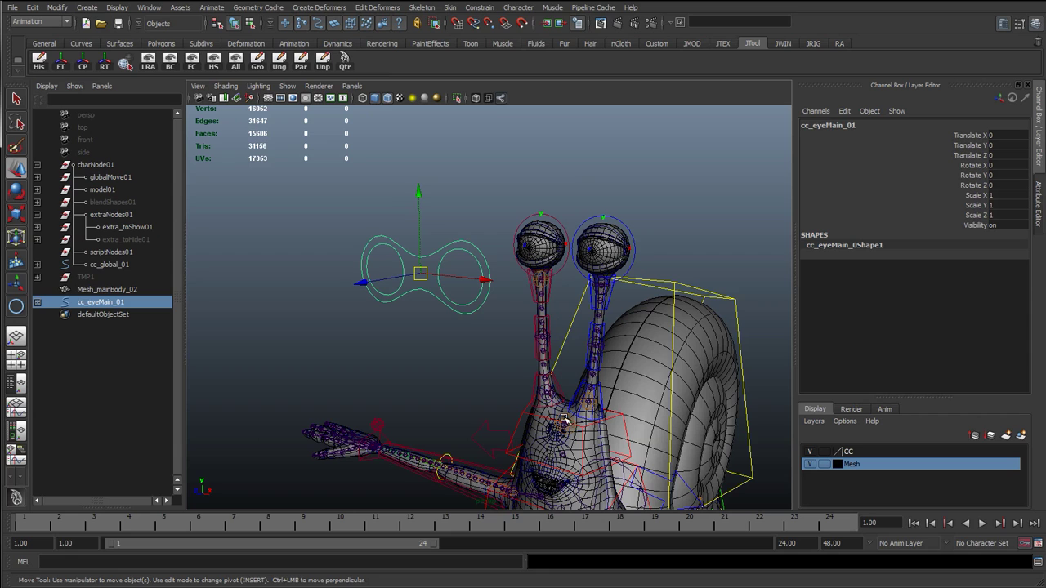
left_click_drag(498, 384, 384, 321, "alt")
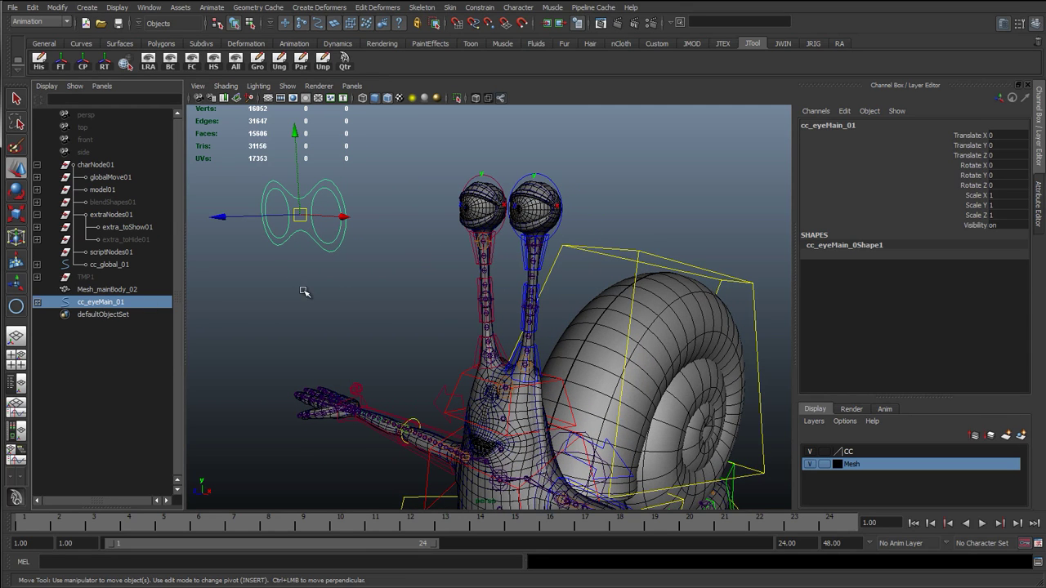
left_click(287, 85)
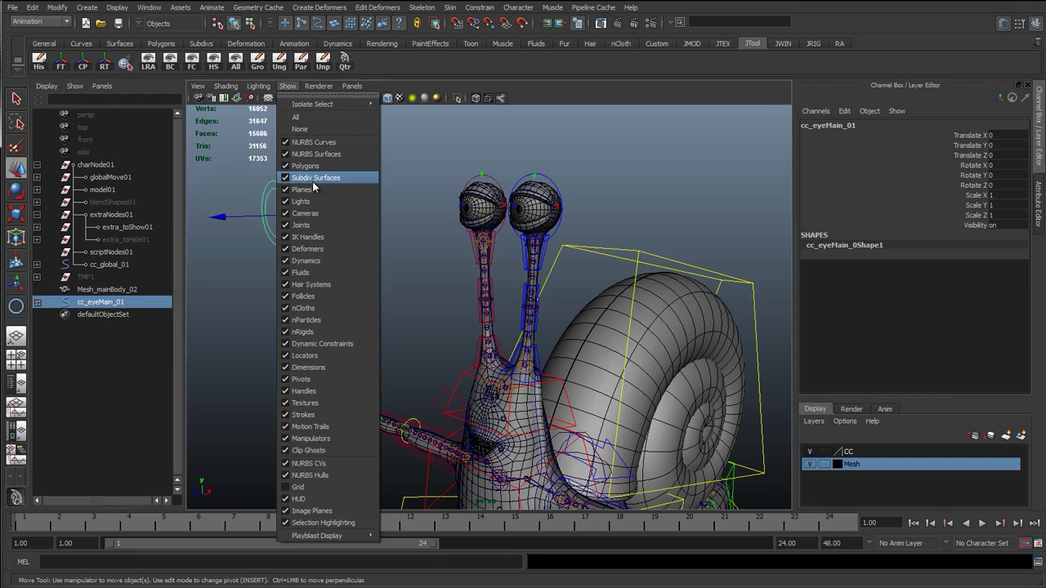
left_click(306, 166)
left_click_drag(446, 290, 532, 427, "alt")
left_click(478, 413)
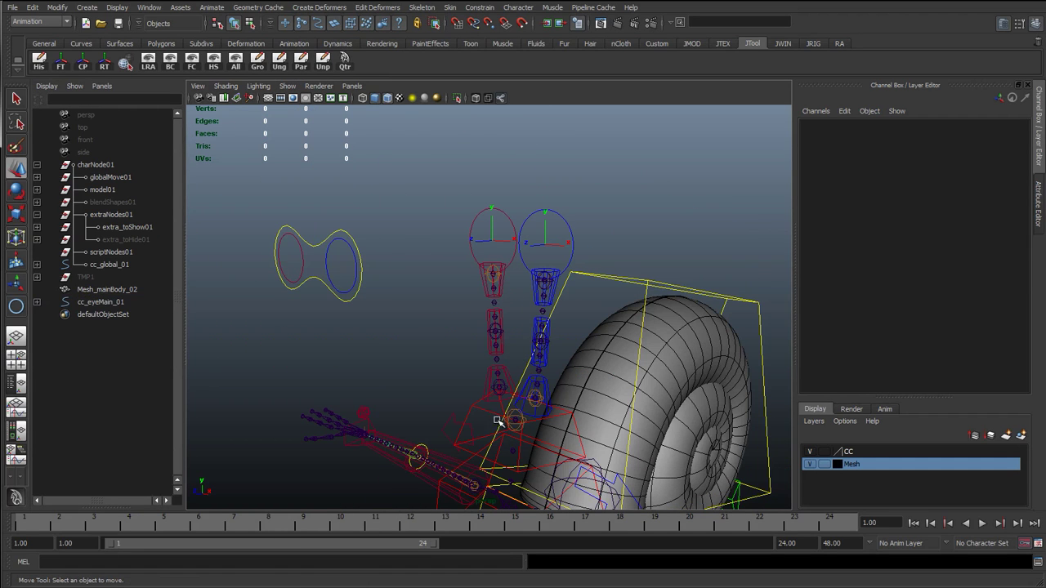
left_click(485, 412)
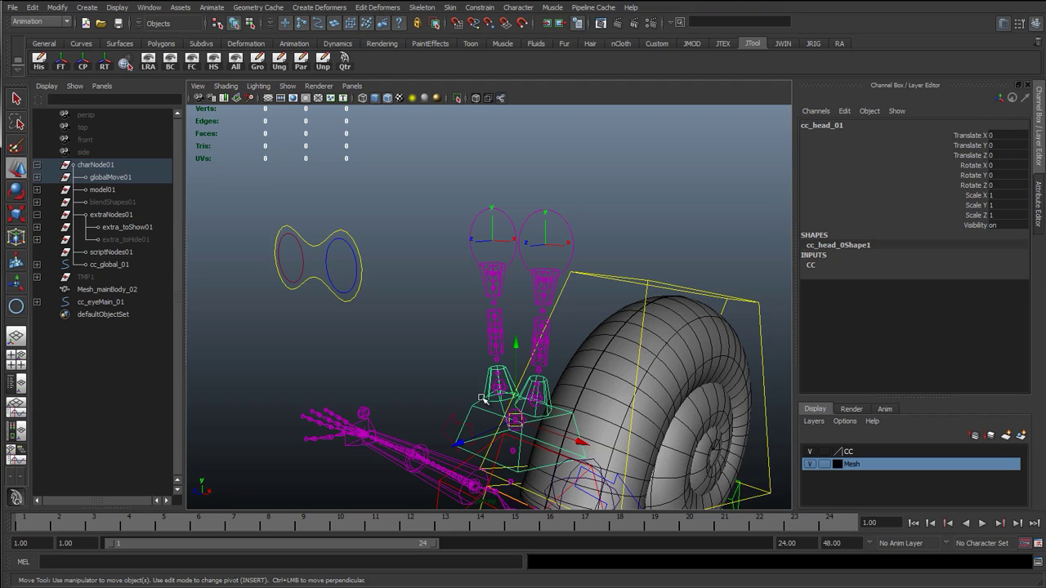
left_click(320, 236)
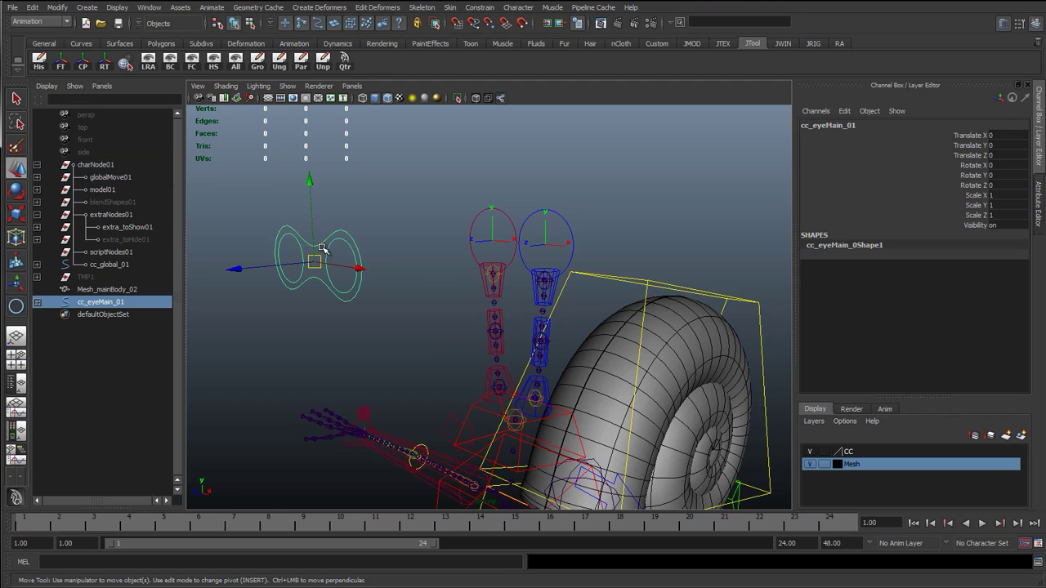
left_click(474, 411)
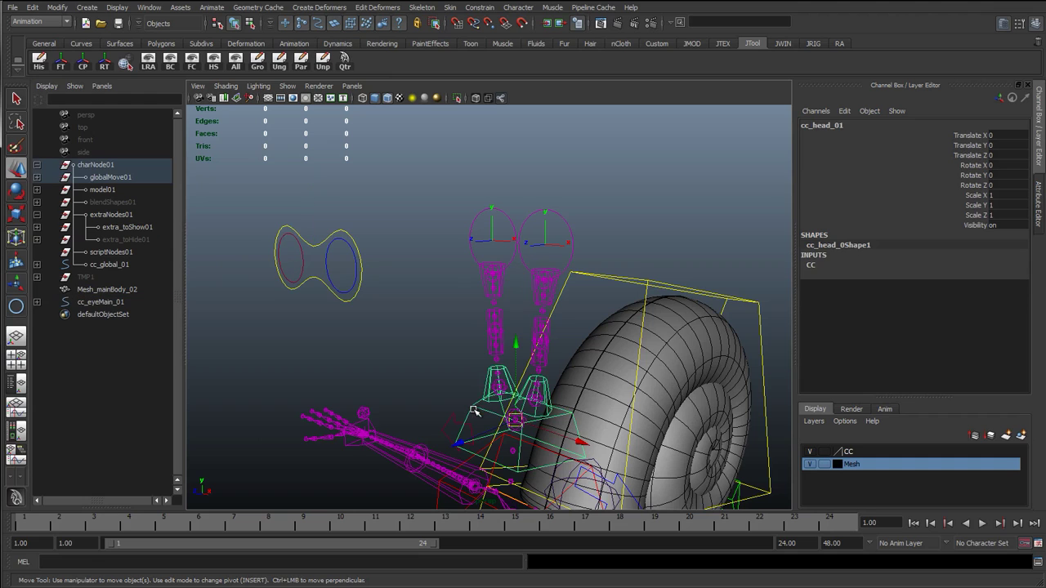
left_click_drag(523, 425, 564, 436, "alt")
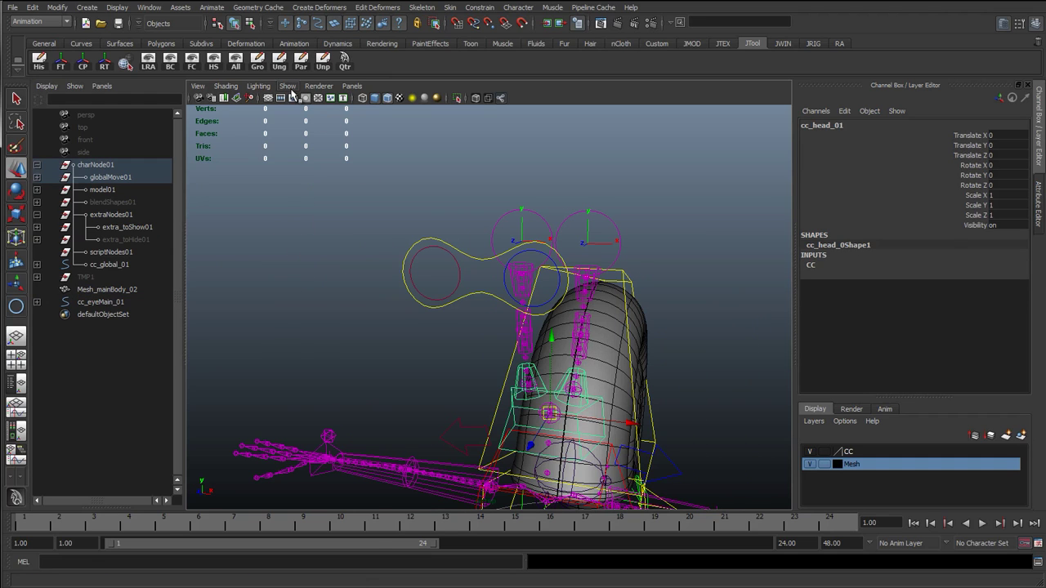
Show the polygons in the perspective view again and turn off the Mesh display layer's visibility.
left_click(288, 85)
left_click(304, 165)
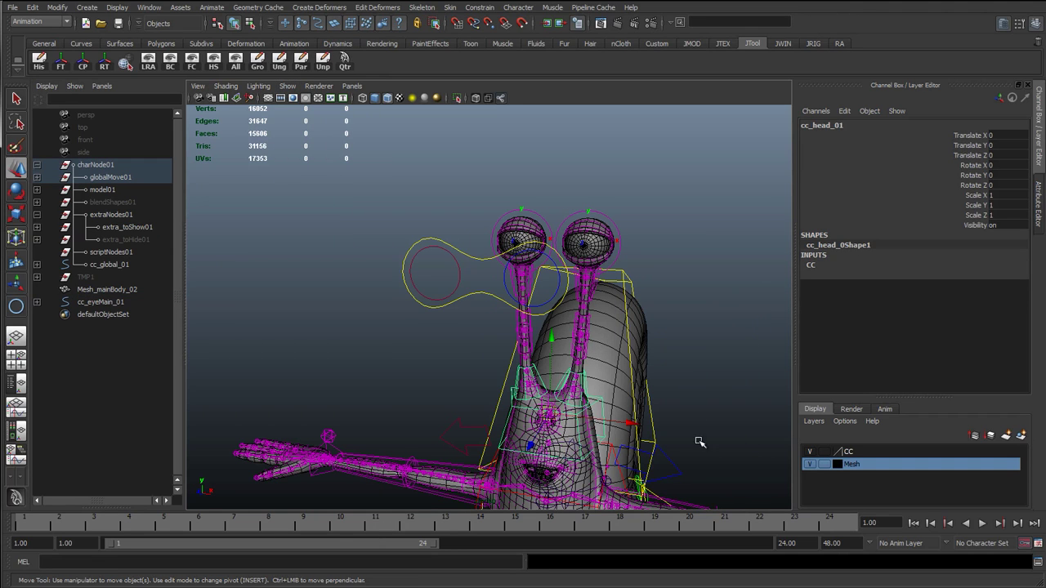
left_click(810, 465)
Test-move cc_head_01 along X to check the eye control's behaviour, and undo the move.
left_click_drag(631, 424, 504, 395)
left_click_drag(310, 248, 360, 270, "alt")
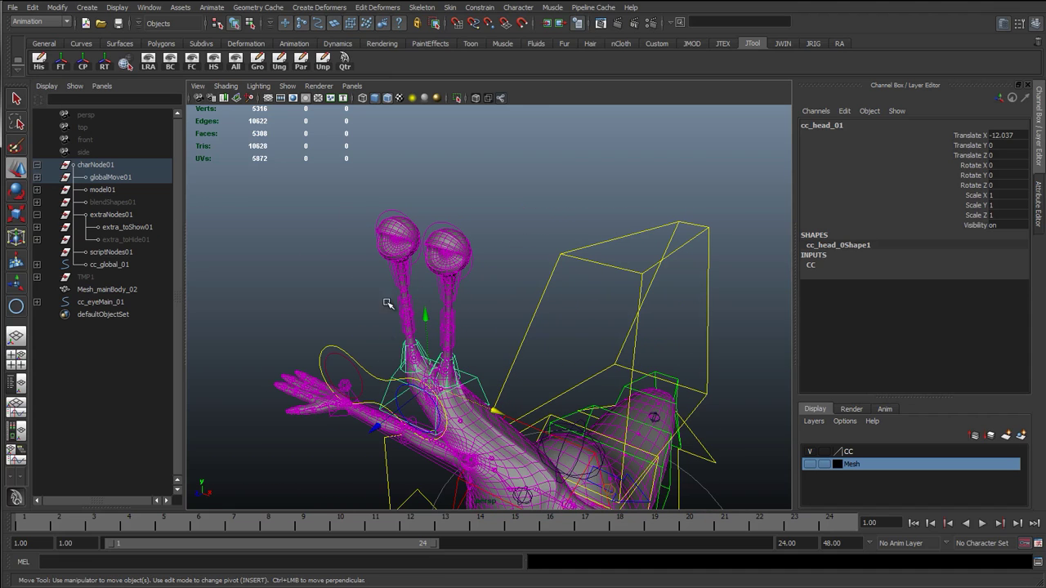
key("ctrl+z")
Inspect cc_eyeMain_01, clear the selection and hide the polygons in the perspective view.
left_click(373, 369)
left_click(376, 386)
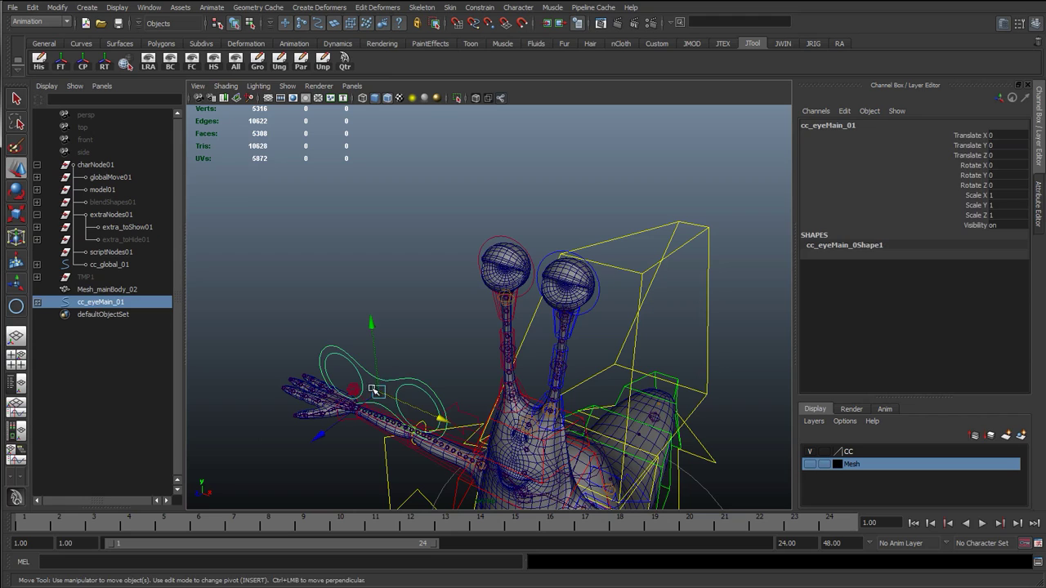
left_click_drag(375, 391, 614, 362, "alt")
left_click(423, 325)
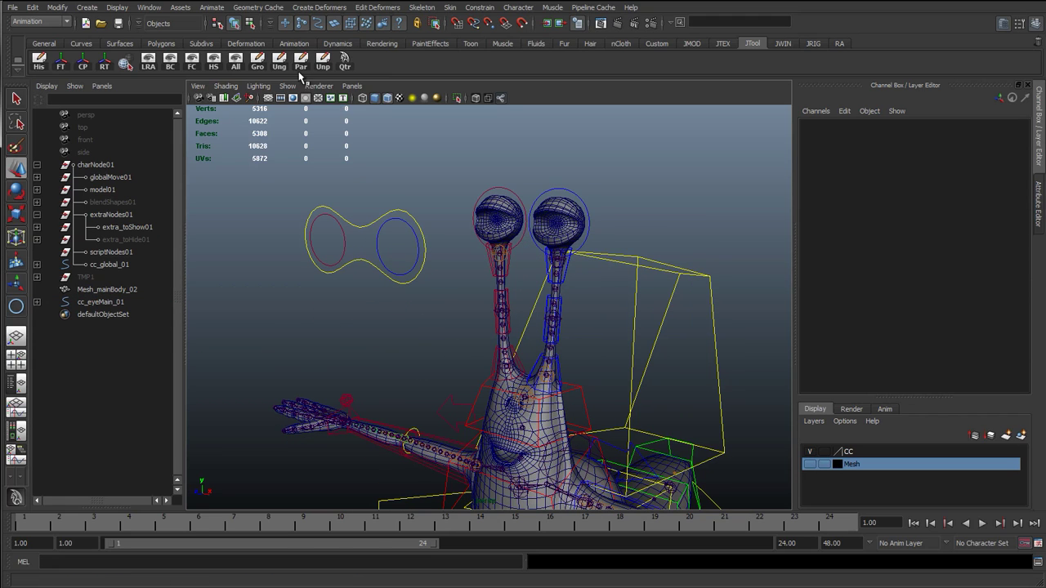
left_click(289, 87)
left_click(304, 166)
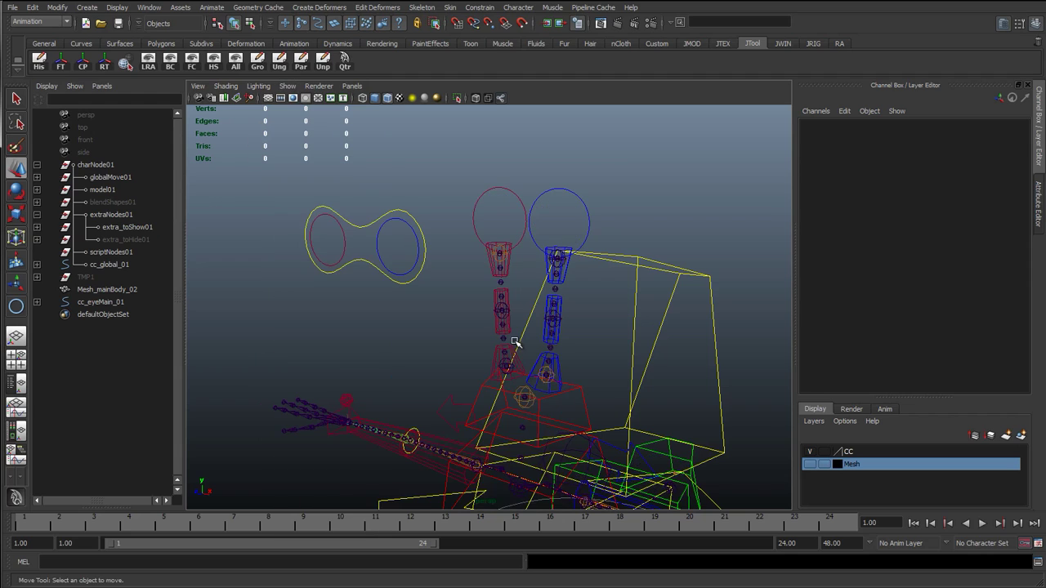
Group the goggle-shaped cc_eyeMain_01 curve under a new parent group.
left_click_drag(468, 342, 390, 317, "alt")
left_click(317, 213)
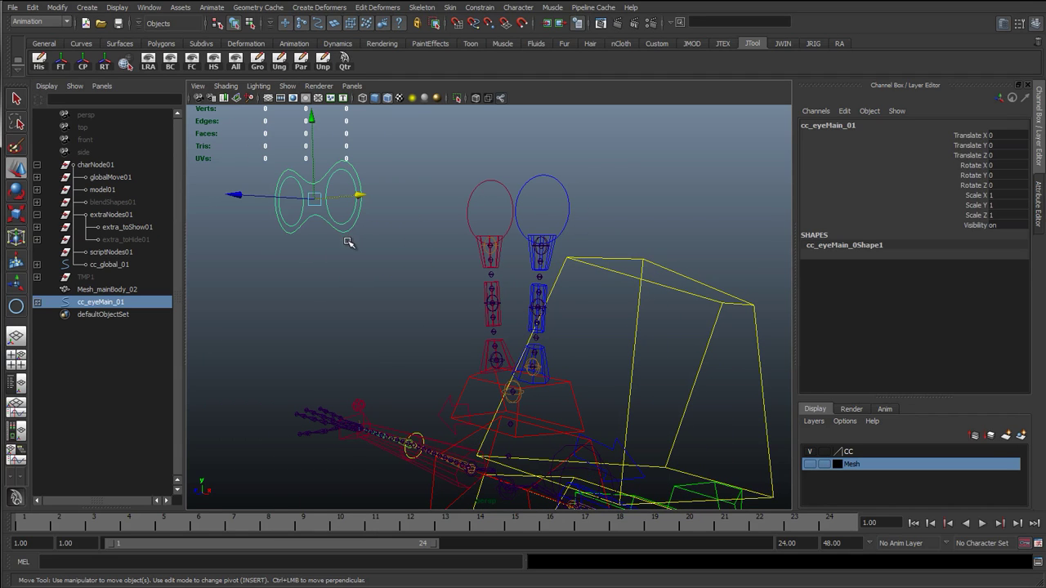
key("ctrl+g")
Rename the new group above cc_eyeMain_01 as grp_cc_eyeMainOff_01 and collapse its hierarchy.
left_click(36, 303)
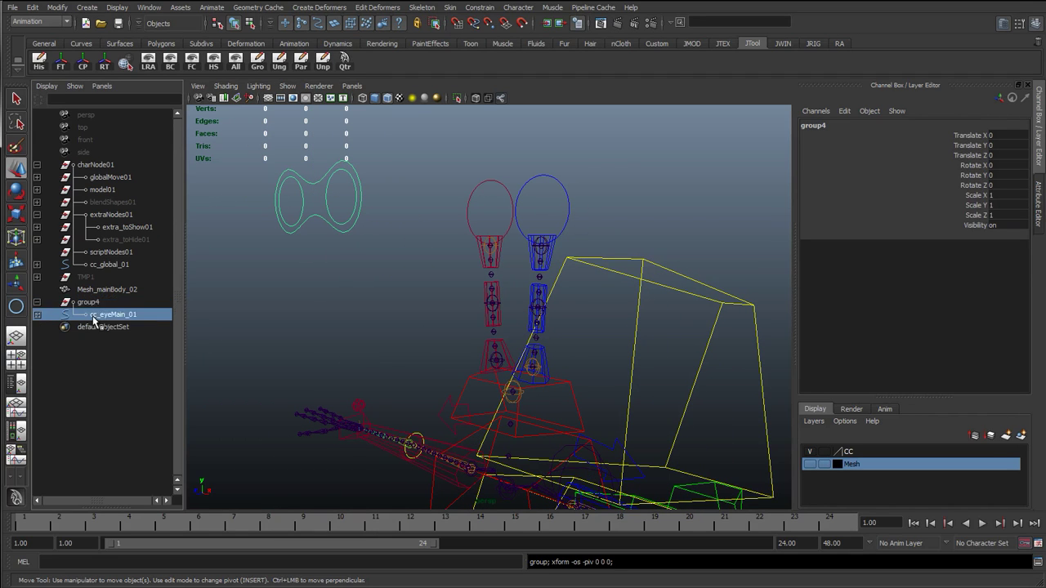
double_click(107, 315)
key("ctrl+c")
double_click(88, 302)
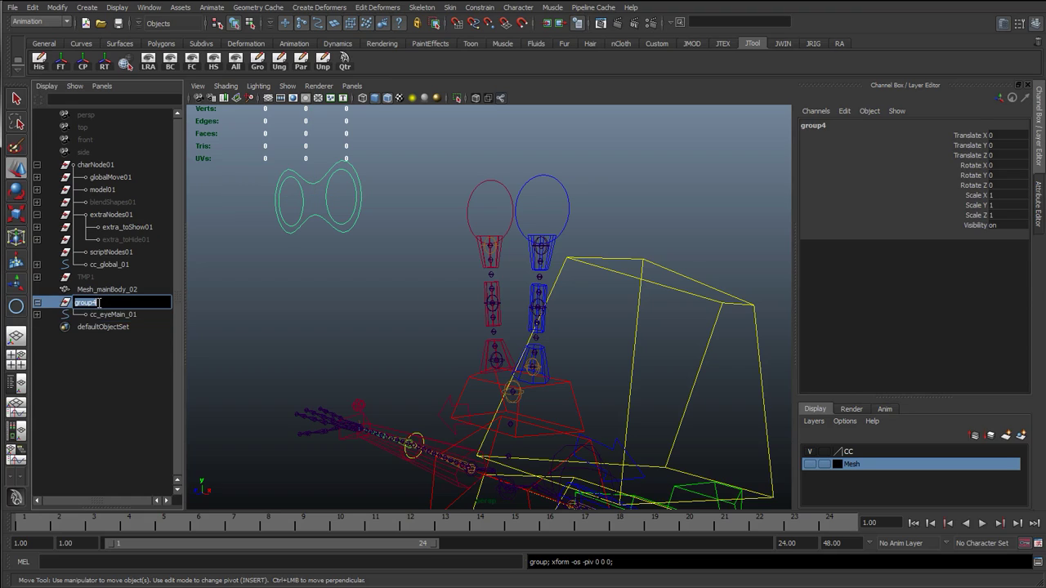
type("grp_")
key("ctrl+v")
type("Off")
key("Return")
left_click(37, 302)
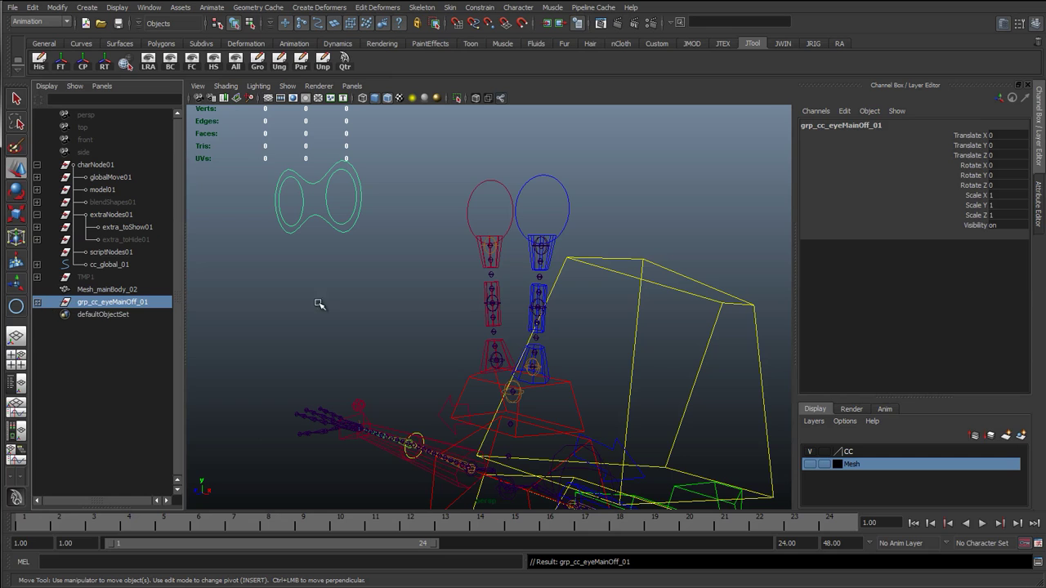
Snap the pivot of grp_cc_eyeMainOff_01 to the head joint just below the eye stalks, and deselect the group.
left_click_drag(507, 350, 465, 231, "alt")
key("d")
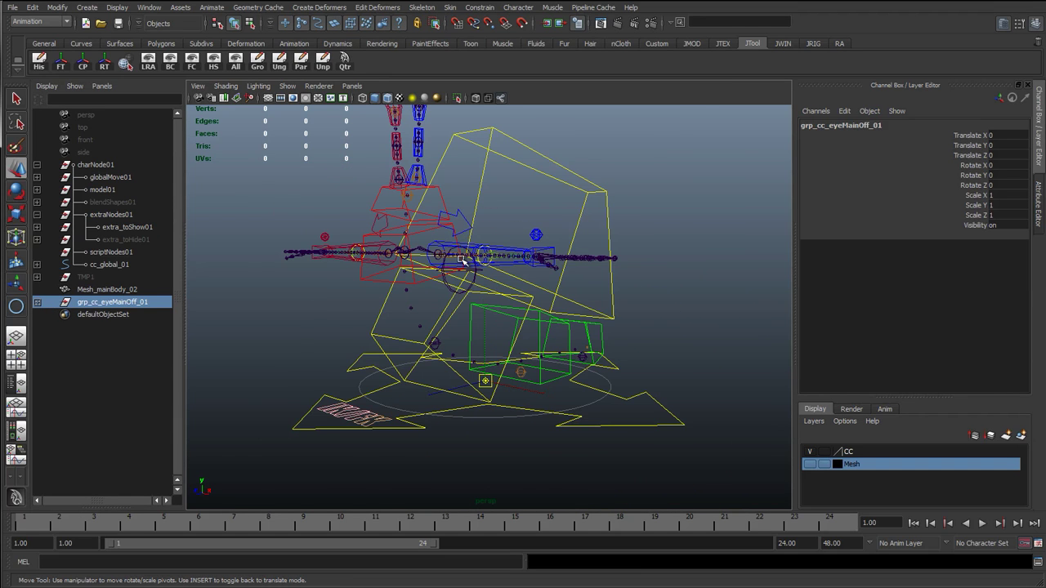
right_click_drag(463, 262, 441, 277, "alt")
middle_click_drag(441, 278, 454, 384, "alt")
key("v")
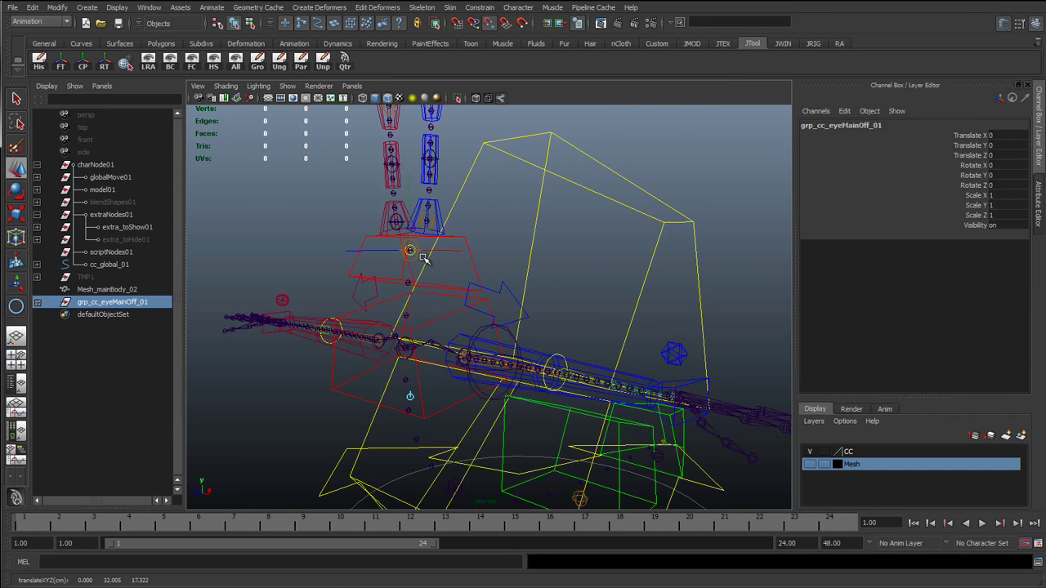
middle_click_drag(407, 245, 417, 262, "alt")
right_click_drag(417, 263, 404, 290, "alt")
left_click(370, 298)
Turn on the visibility of the extra_toHide01 group.
right_click_drag(501, 410, 491, 392, "alt")
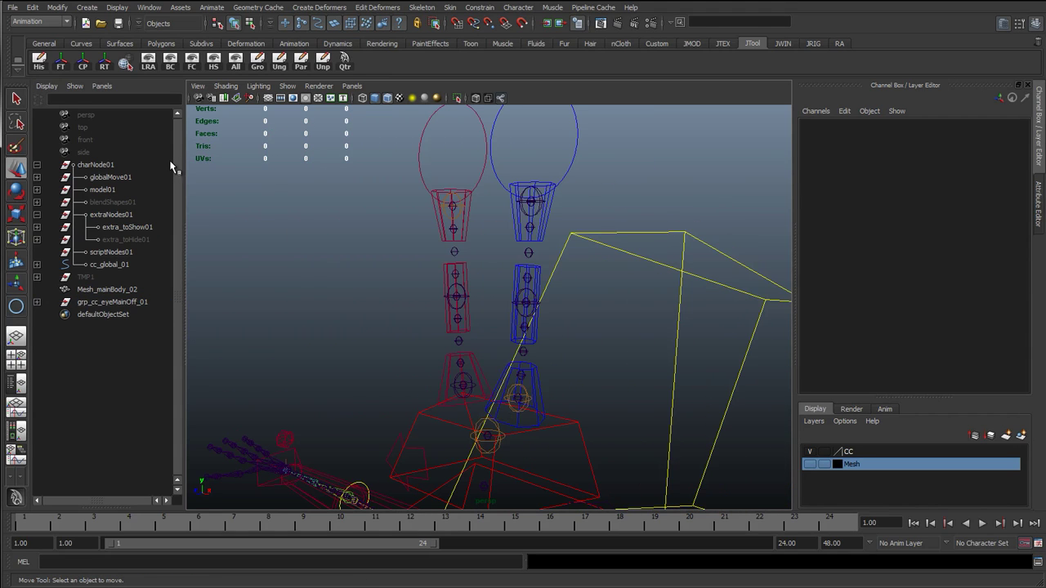
left_click(126, 239)
left_click(1010, 135)
type("1")
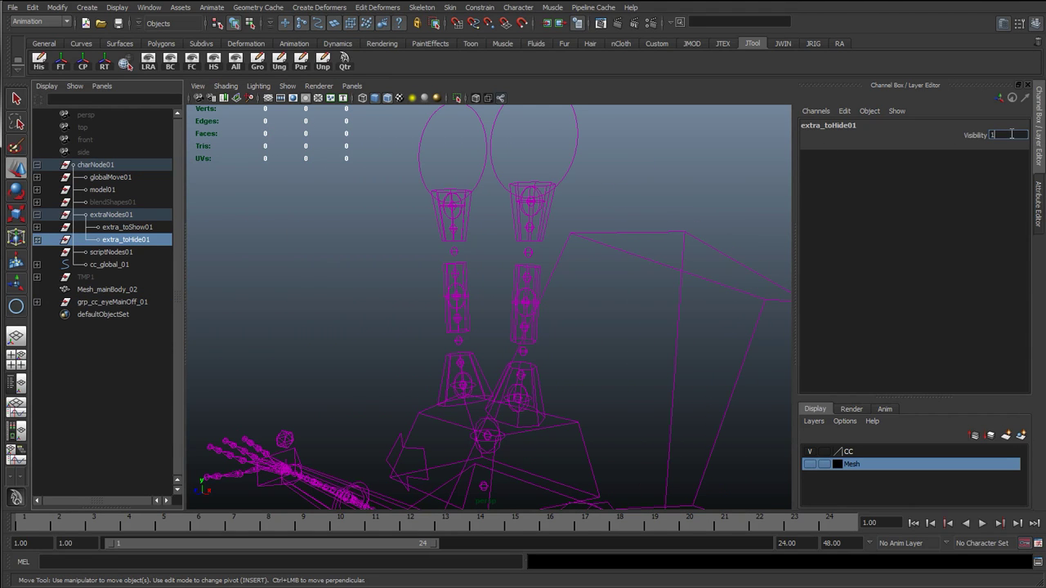
key("Return")
left_click(281, 300)
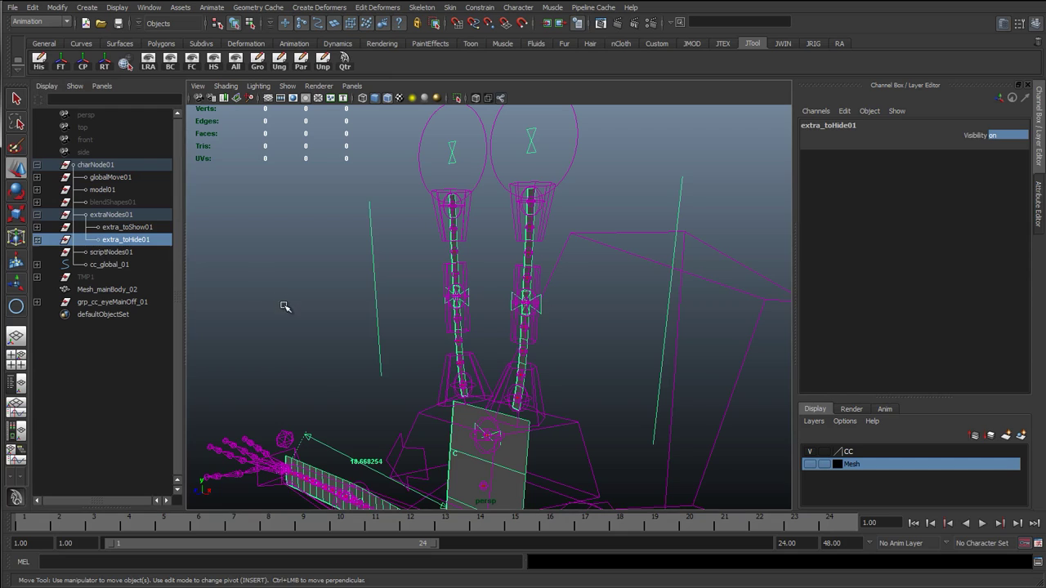
Open the Hypershade with only its work area shown and place it beside the rig's head area.
scroll(427, 278, "down", 3)
middle_click_drag(427, 278, 393, 199, "alt")
key("q")
scroll(482, 333, "up", 4)
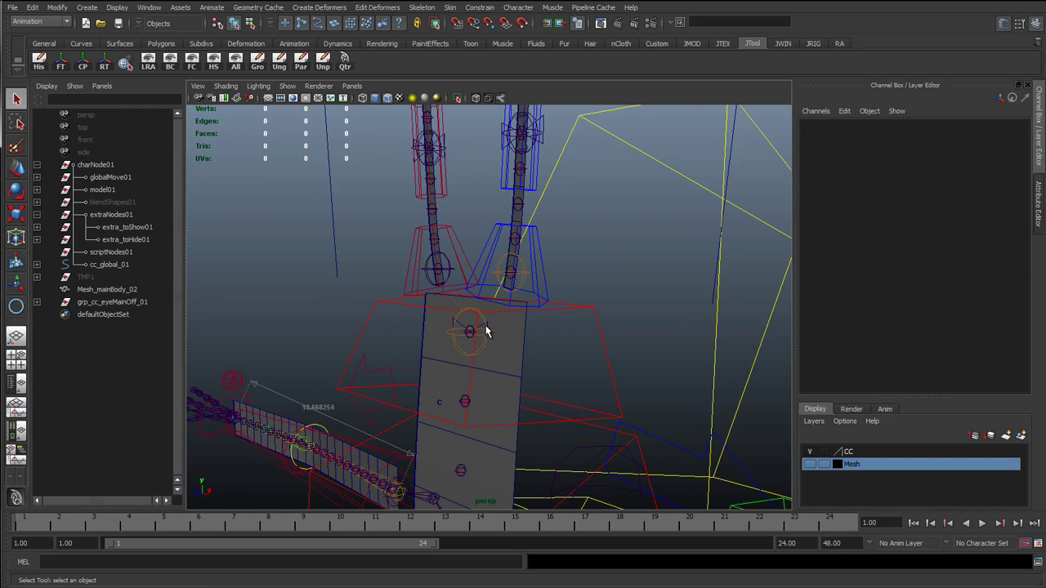
left_click(148, 7)
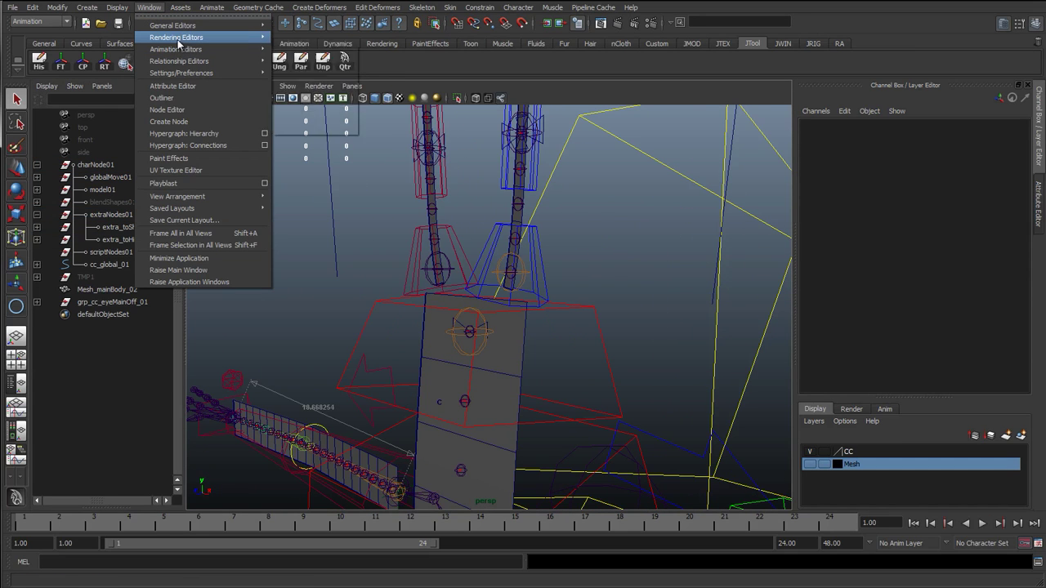
mouse_move(188, 38)
left_click(308, 68)
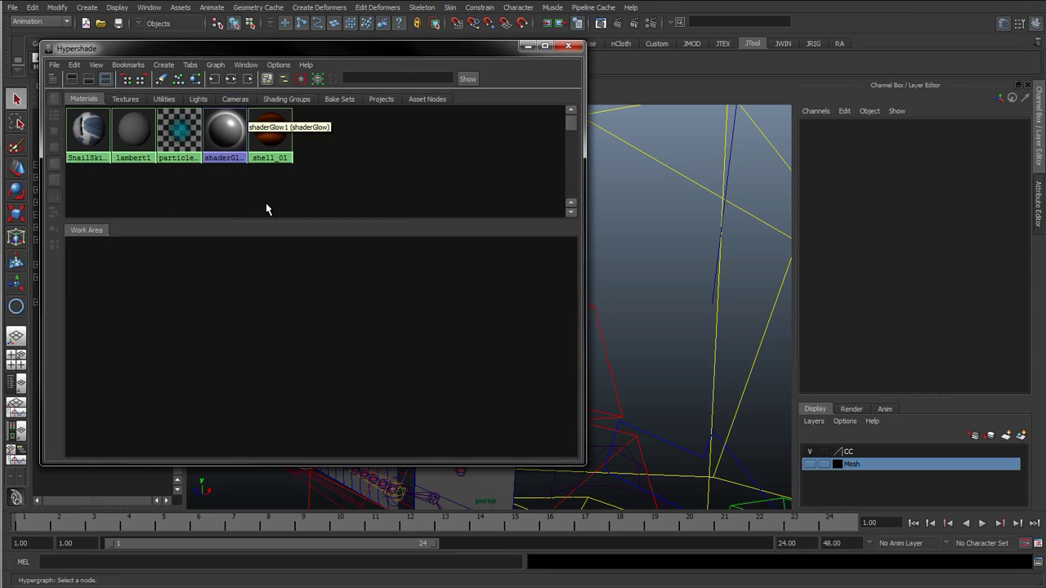
left_click_drag(265, 209, 707, 95)
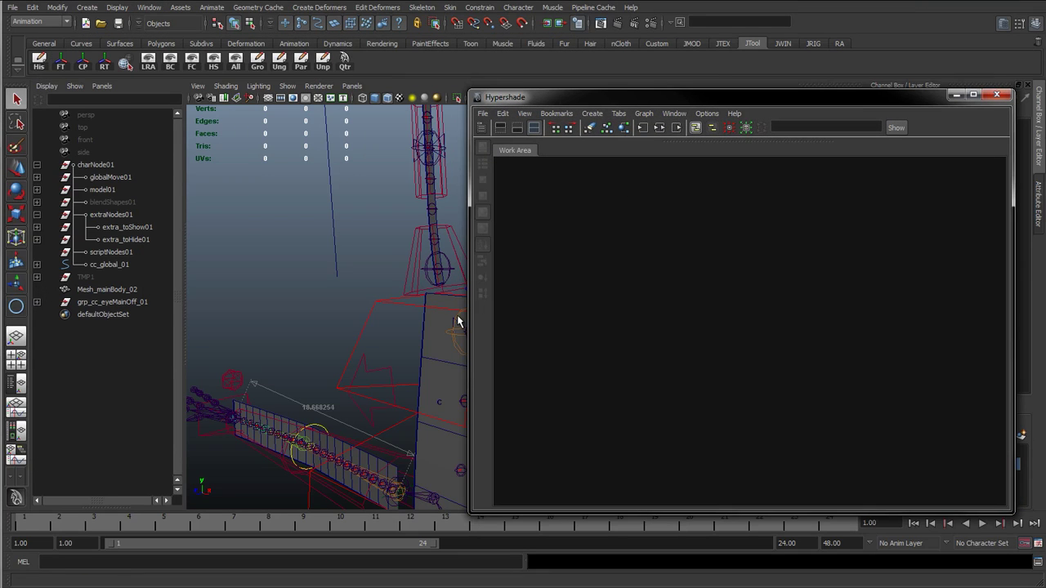
Select the tie_headFollow_01 curve at the head joint and add it to the Hypershade graph.
left_click(339, 306)
key("f")
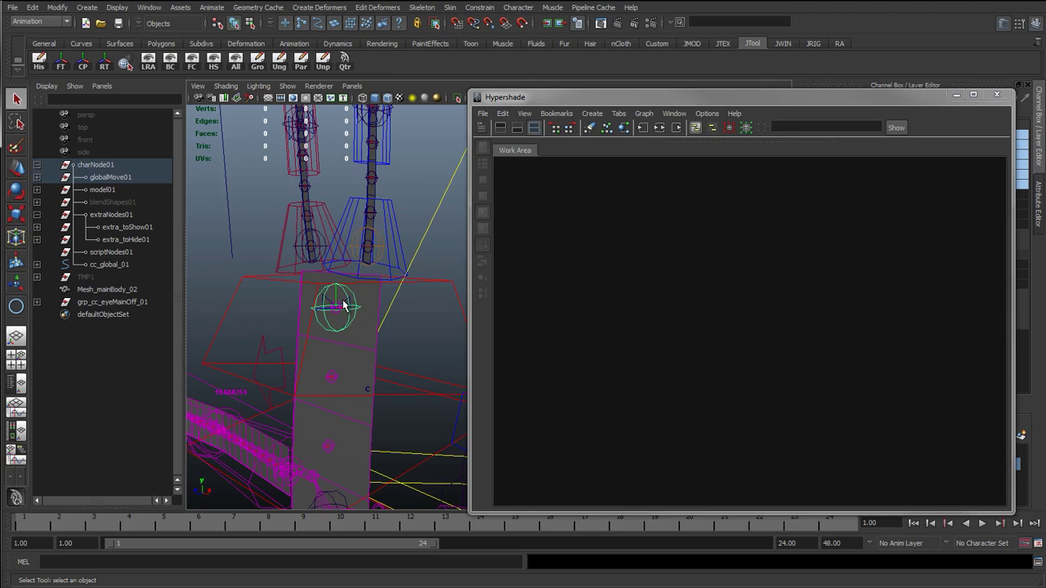
left_click(644, 114)
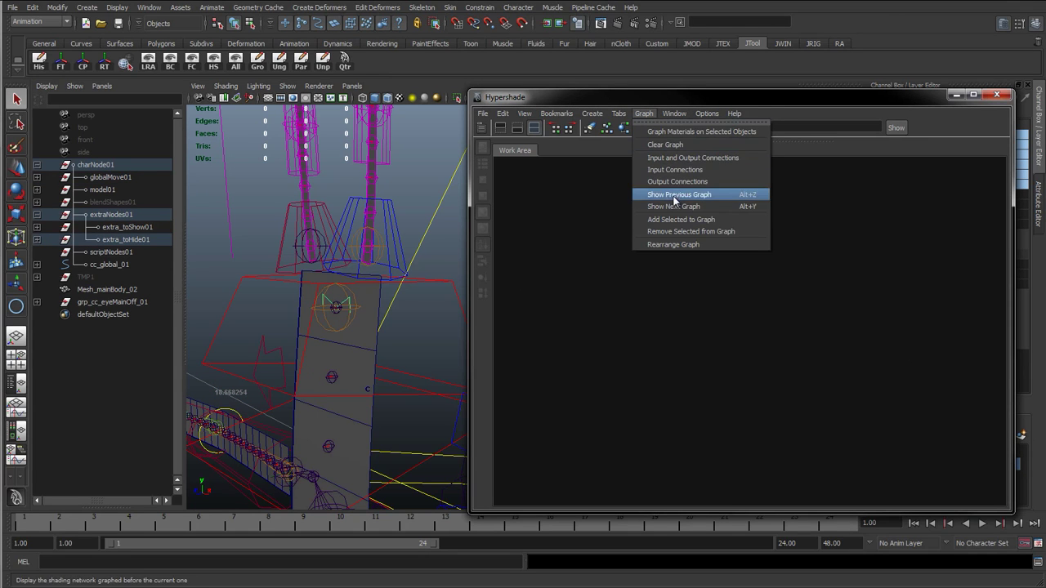
left_click(677, 219)
Add the grp_cc_eyeMainOff_01 group to the Hypershade graph alongside tie_headFollow_01.
right_click_drag(454, 250, 331, 264, "alt")
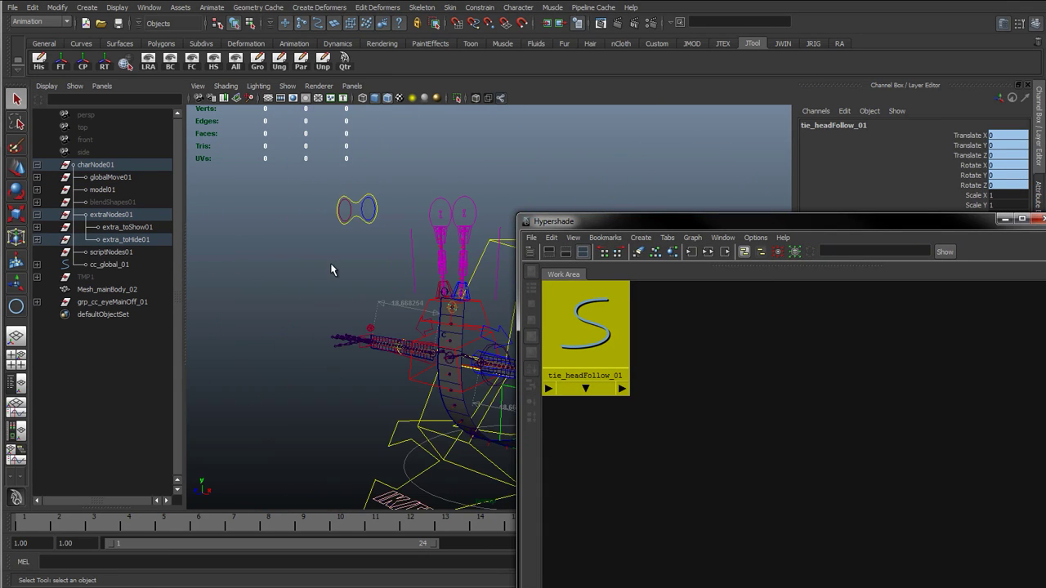
left_click(135, 302)
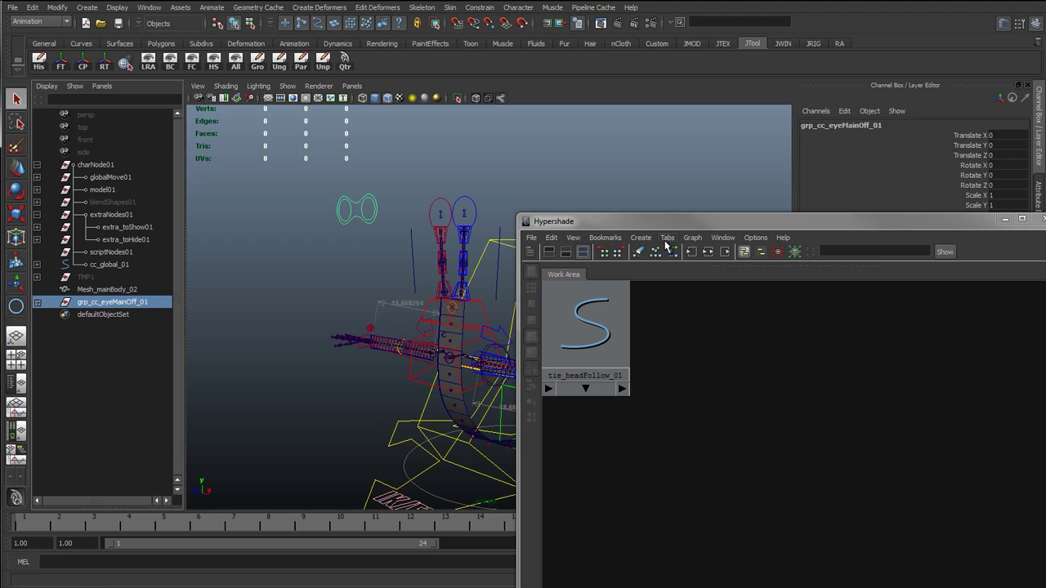
left_click(695, 240)
left_click(725, 333)
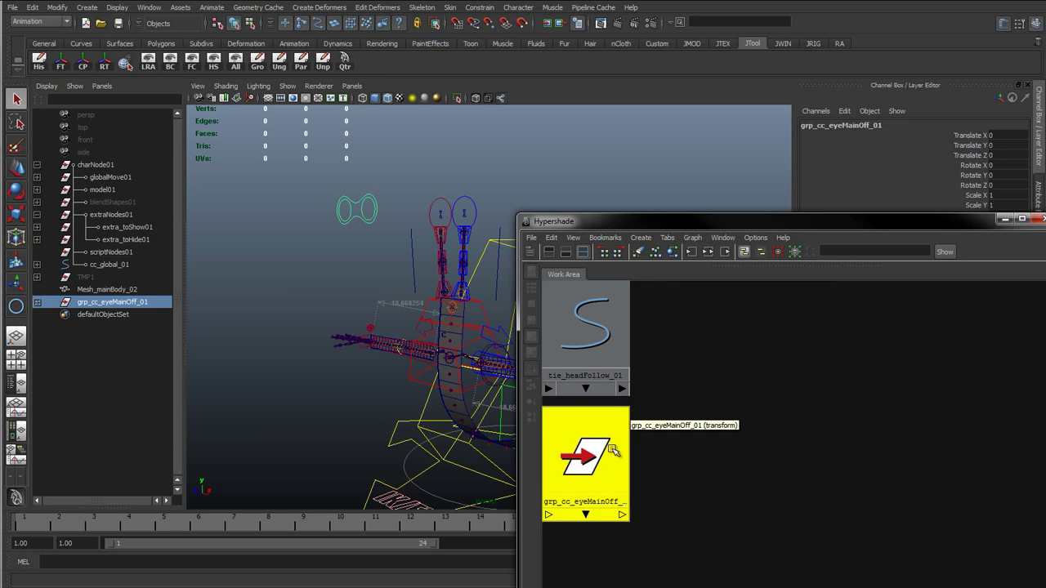
Create a Blend Colors node in the Hypershade by filtering the node list with "bl", and hide the node list again.
left_click_drag(801, 230, 570, 107)
left_click(299, 129)
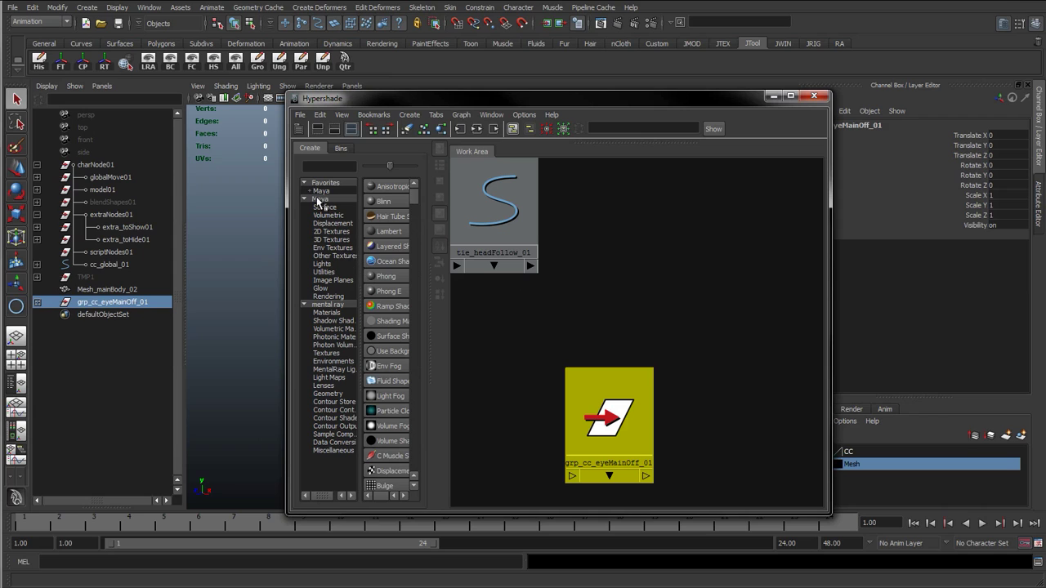
type("bl")
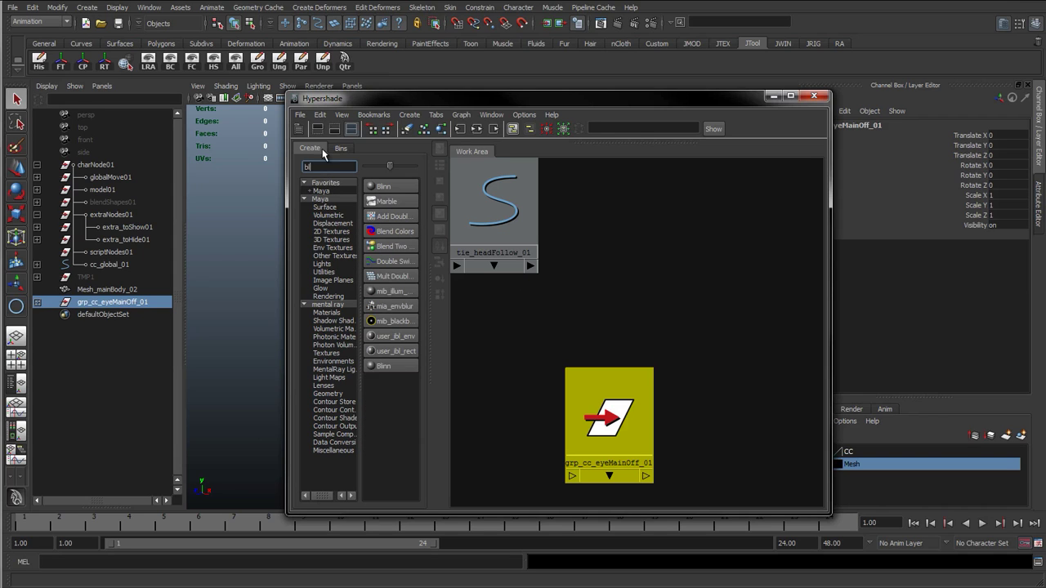
left_click(394, 232)
left_click(299, 129)
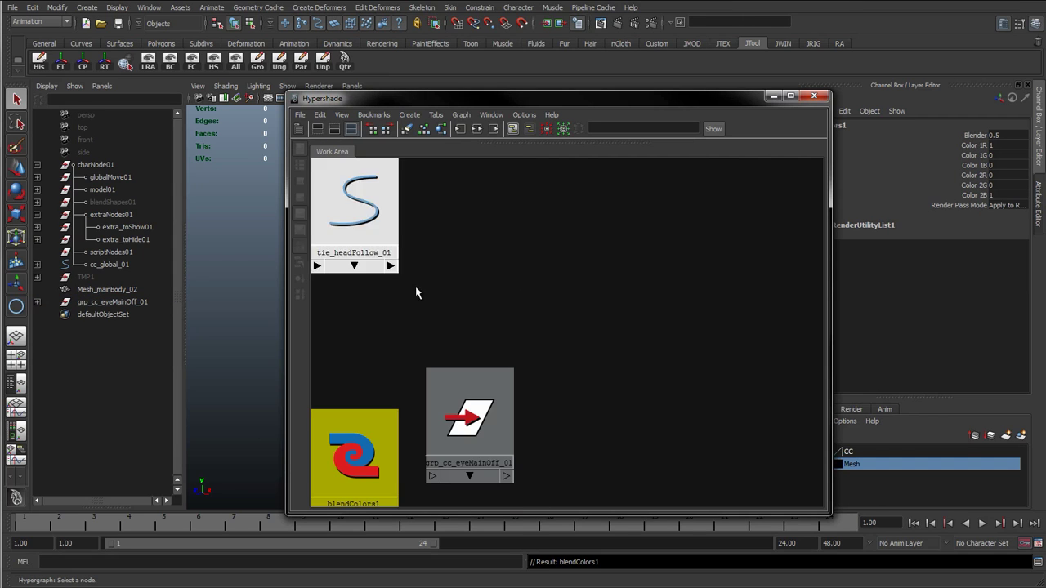
Arrange the graph so that blendColors1 sits between tie_headFollow_01 and grp_cc_eyeMainOff_01, just above the group.
left_click_drag(471, 412, 559, 433)
right_click_drag(583, 375, 552, 389, "alt")
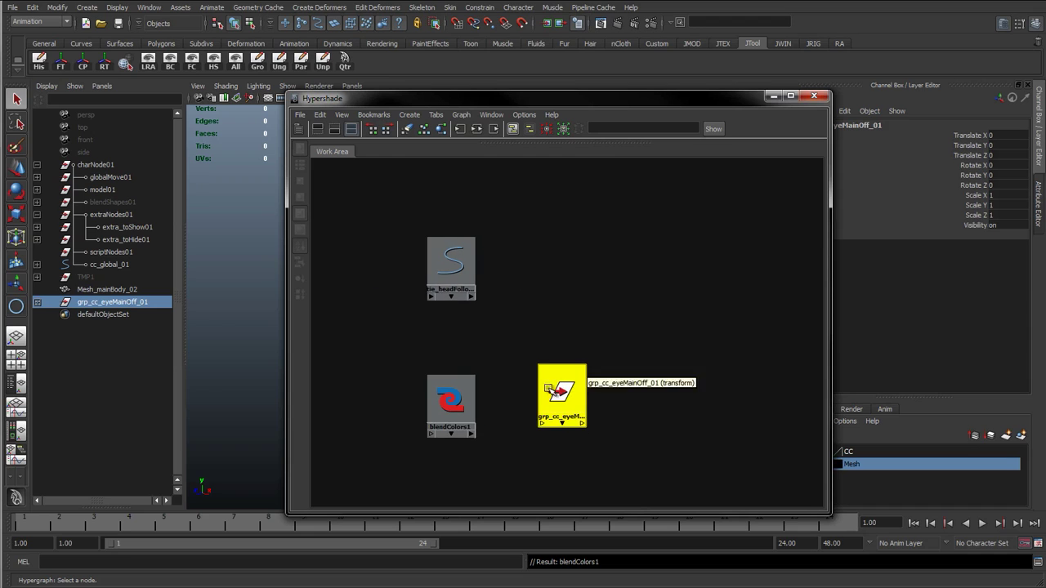
left_click_drag(552, 390, 559, 426)
left_click_drag(459, 287, 429, 254)
left_click_drag(466, 393, 579, 331)
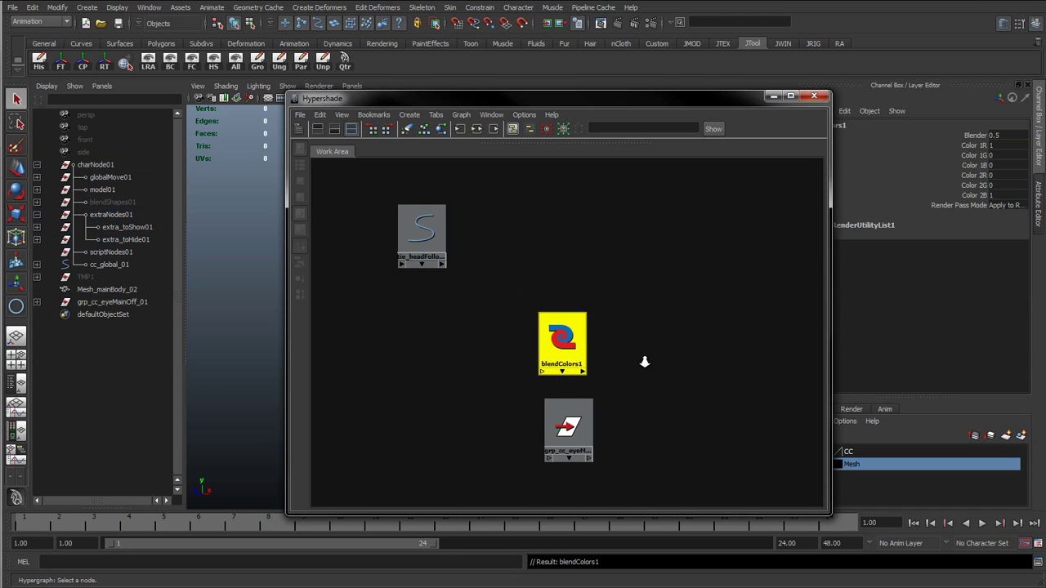
right_click_drag(644, 362, 665, 362, "alt")
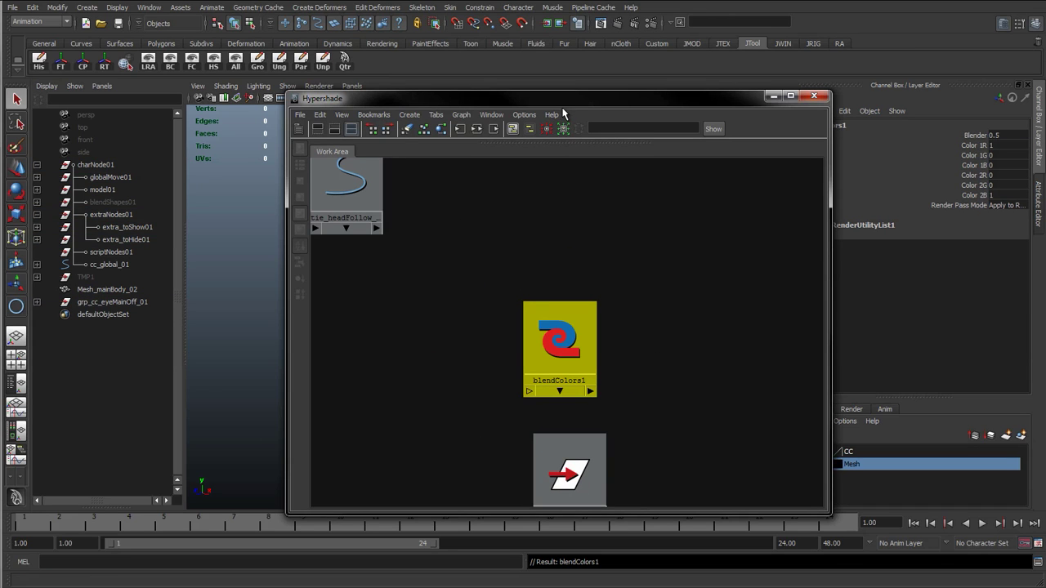
Test-move the cc_eyeMain_01 control away from its rest position and reset its Translate X, Y and Z to 0.
left_click_drag(562, 101, 583, 451)
left_click_drag(353, 377, 539, 394, "alt")
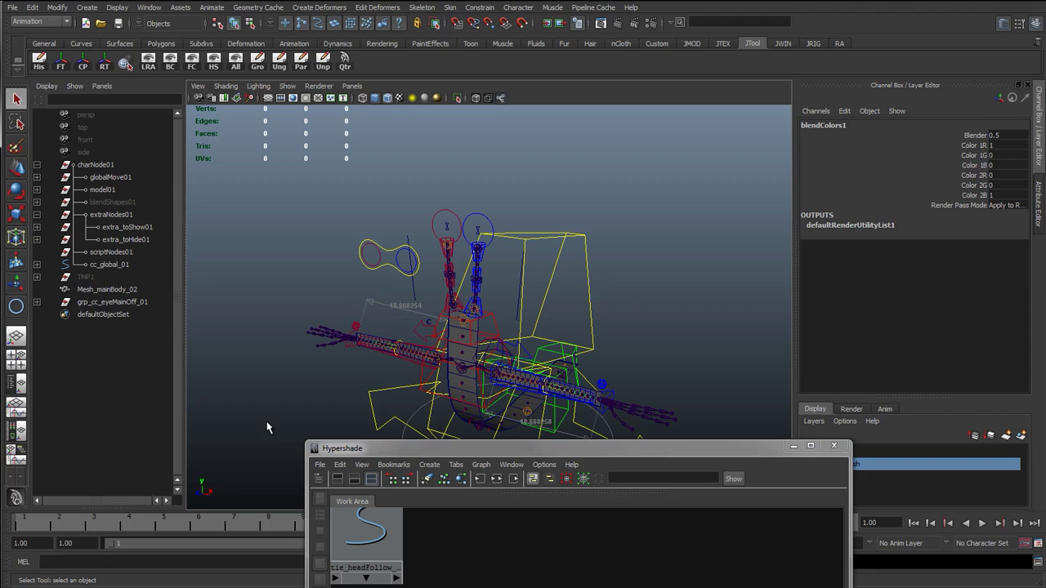
left_click(390, 253)
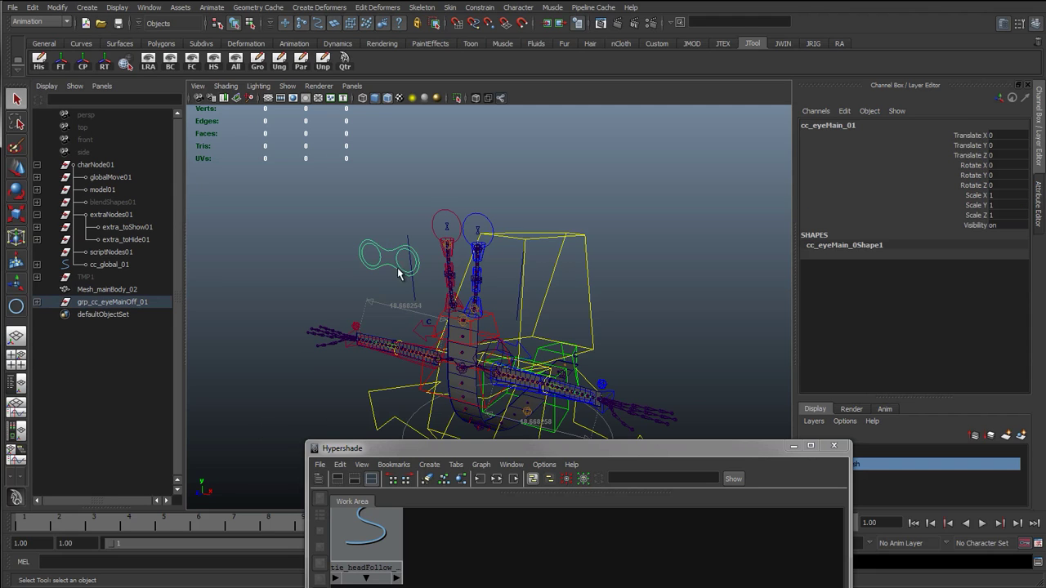
key("w")
left_click_drag(415, 311, 249, 346, "alt")
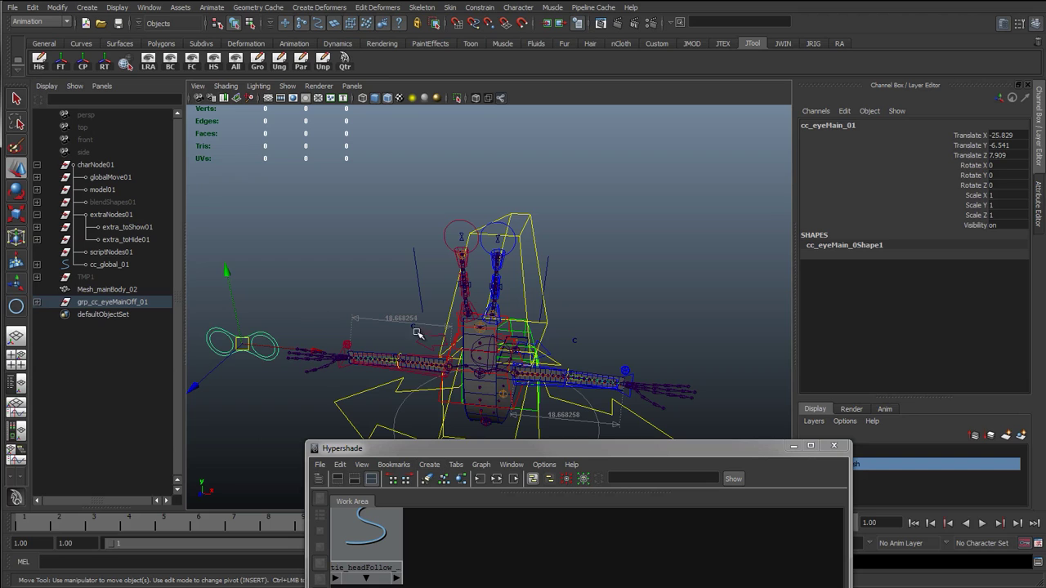
left_click_drag(244, 344, 339, 325)
key("ctrl+z")
left_click_drag(1003, 156, 996, 135)
type("0")
key("Return")
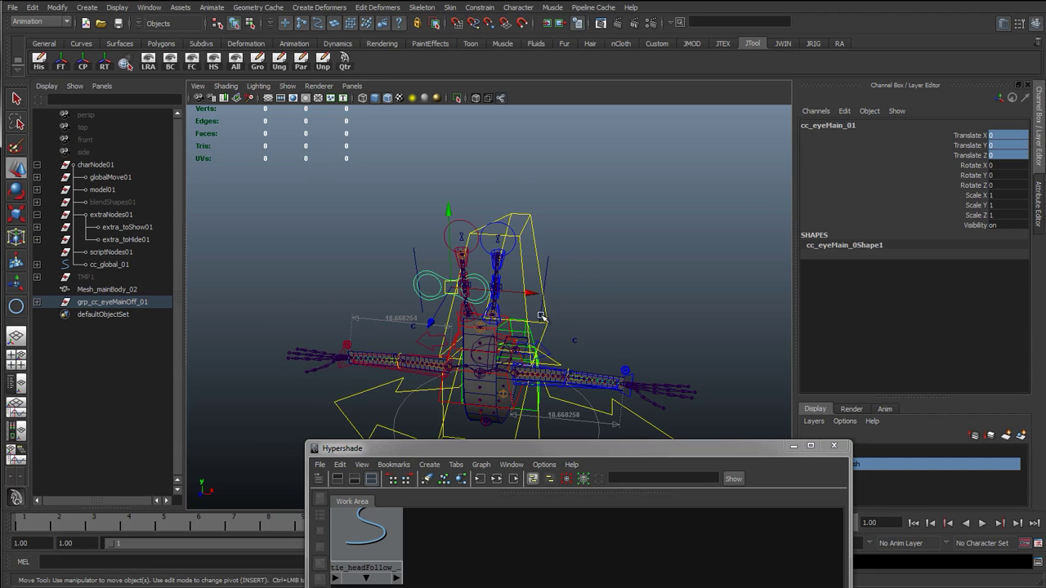
left_click_drag(541, 317, 417, 308, "alt")
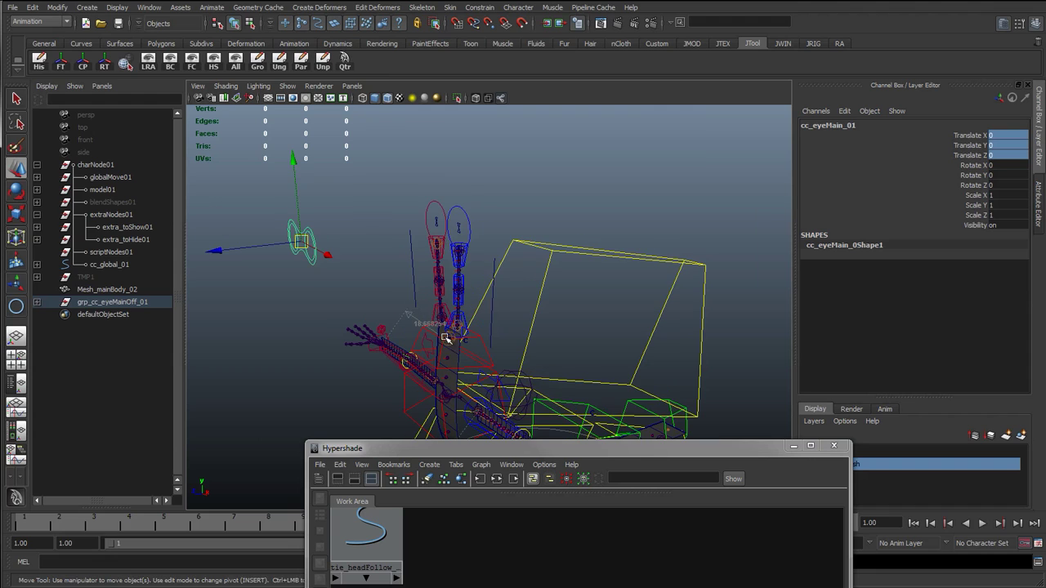
Duplicate the blendColors1 node in the Hypershade and place the copy right beside the original.
left_click_drag(544, 451, 616, 231)
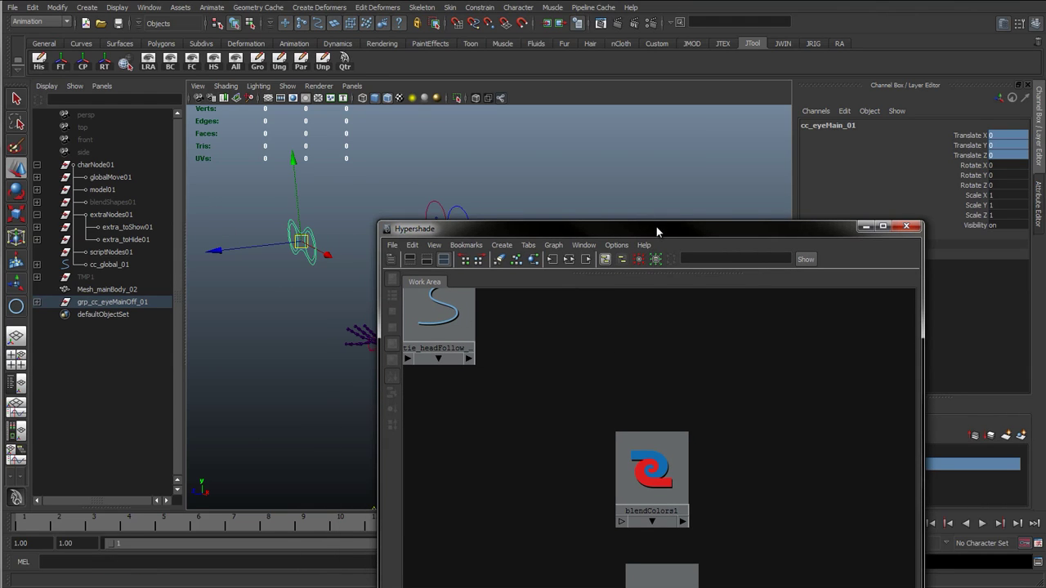
left_click_drag(656, 232, 651, 125)
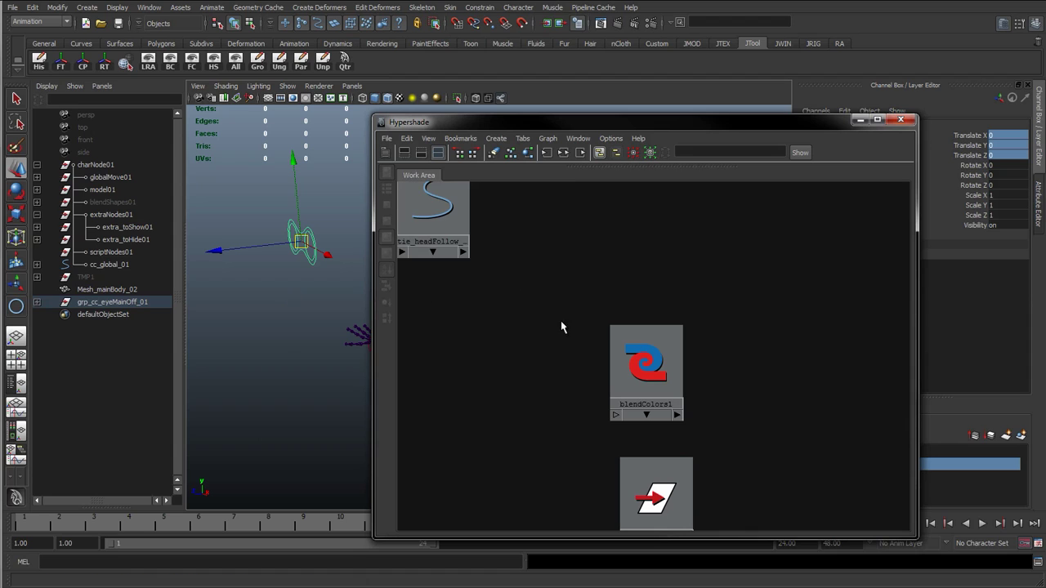
left_click_drag(645, 364, 556, 347)
scroll(630, 362, "down", 3)
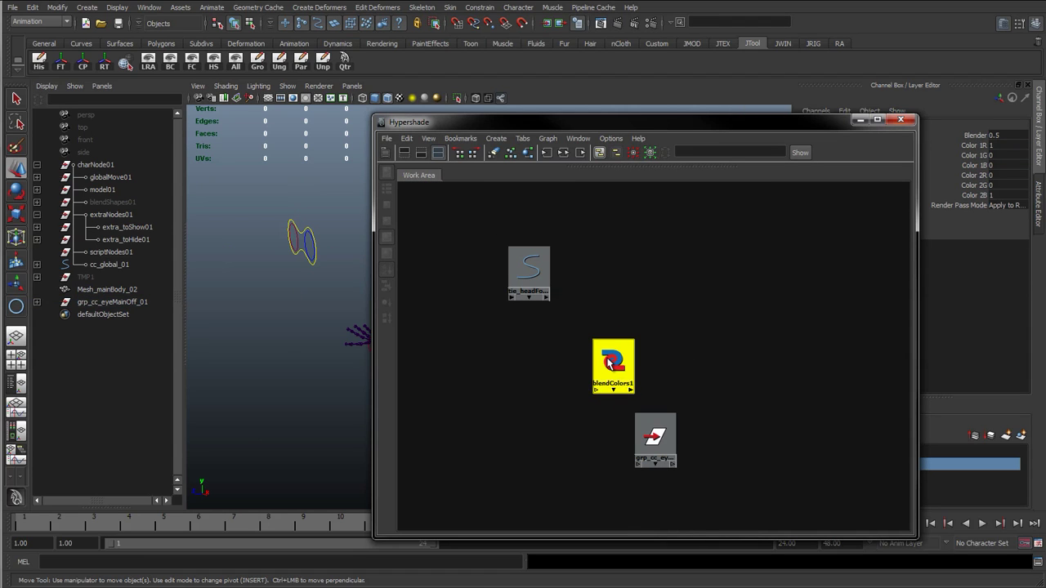
key("ctrl+d")
left_click_drag(605, 296, 669, 362)
scroll(707, 367, "up", 2)
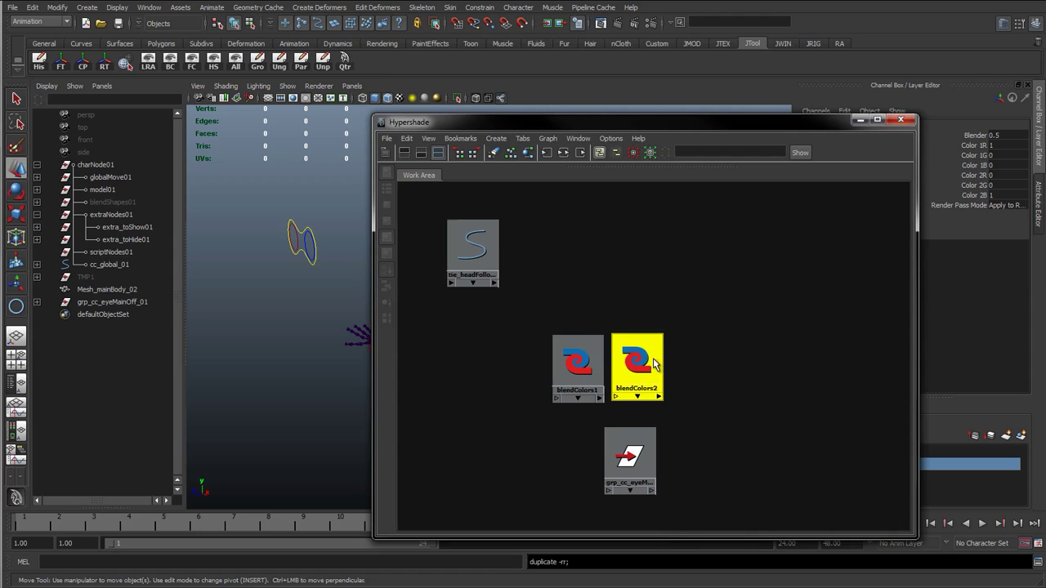
Line up the nodes with tie_headFollow_01 above the two blend nodes and grp_cc_eyeMainOff_01 below them.
left_click(597, 344)
left_click_drag(484, 243, 609, 216)
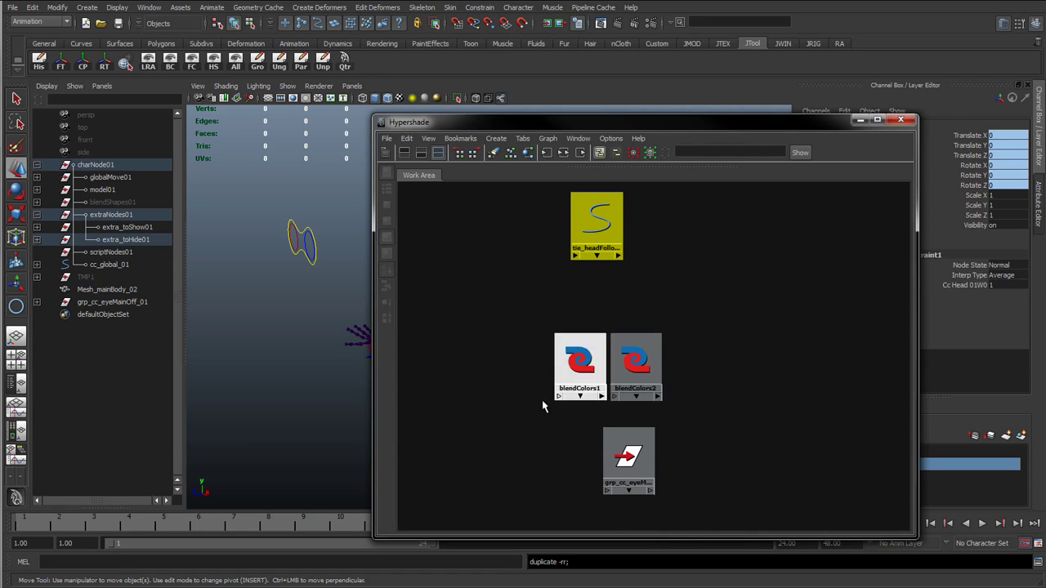
left_click_drag(618, 452, 589, 468)
Add a keyable float attribute named headFollow to cc_eyeMain_01 with minimum 0, maximum 1 and default 1.
left_click(309, 233)
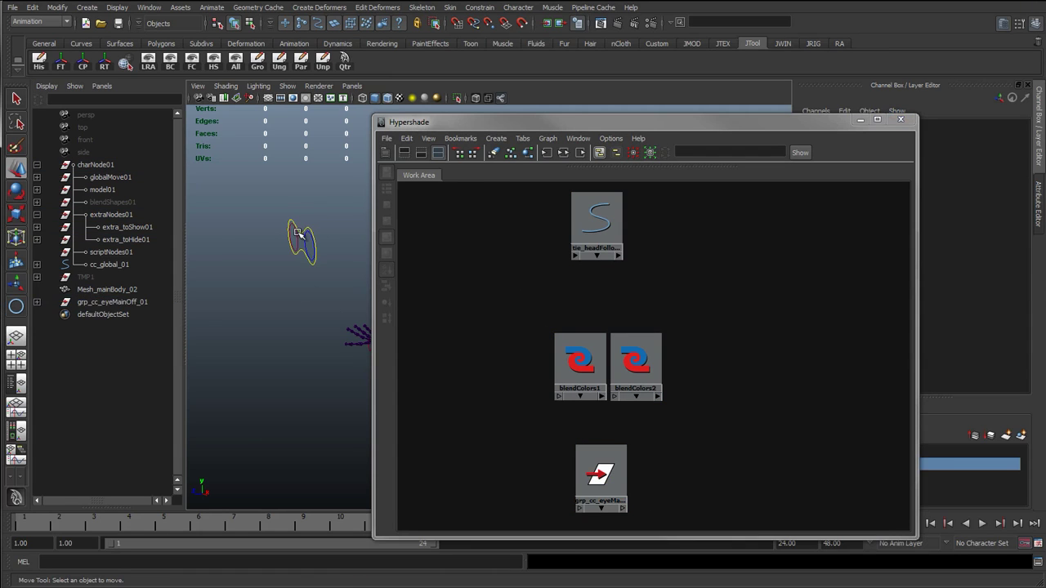
left_click(303, 239)
left_click_drag(654, 121, 552, 224)
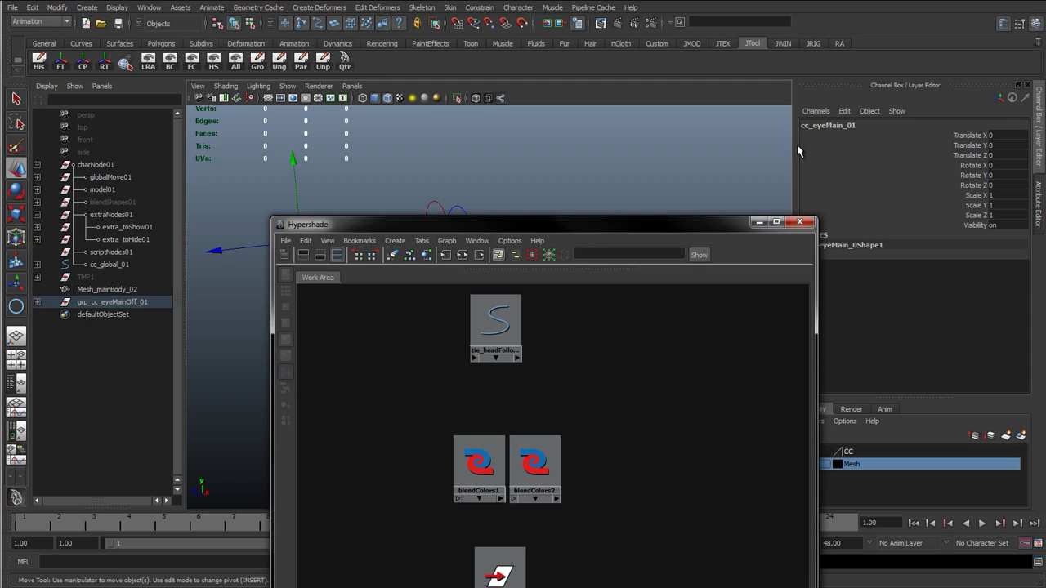
left_click(843, 110)
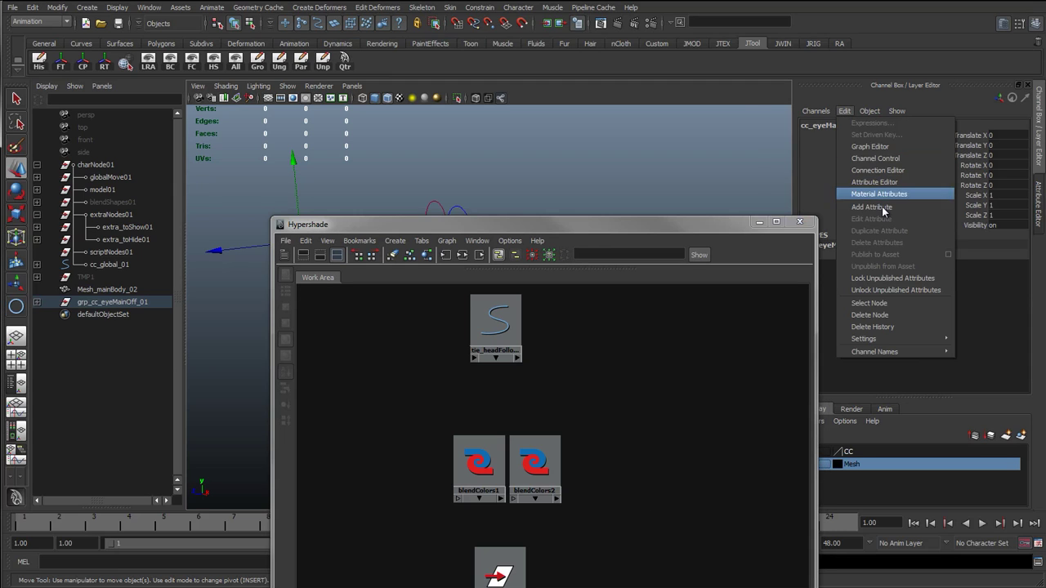
left_click(882, 206)
left_click(438, 302)
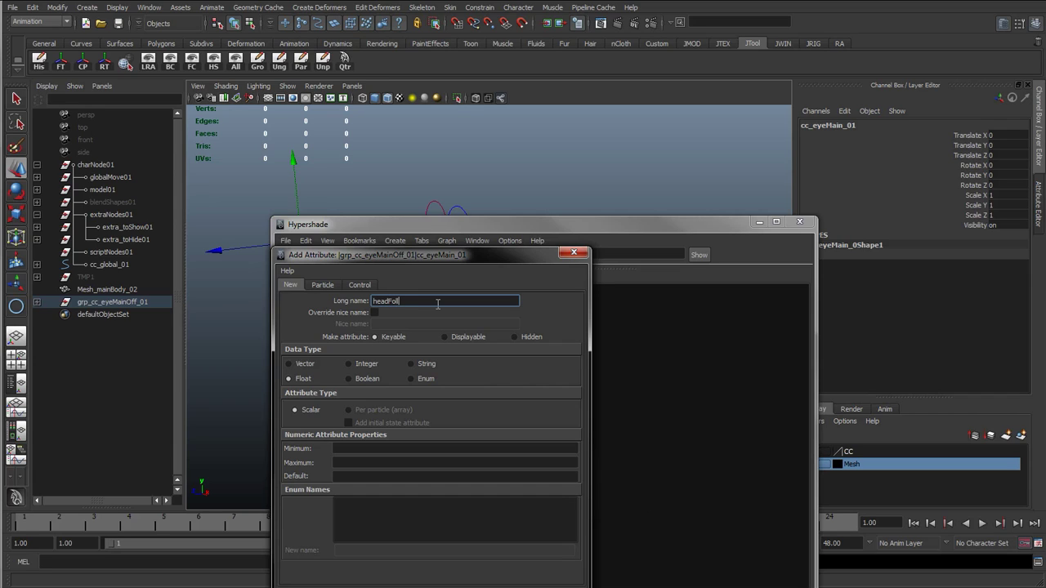
left_click(346, 449)
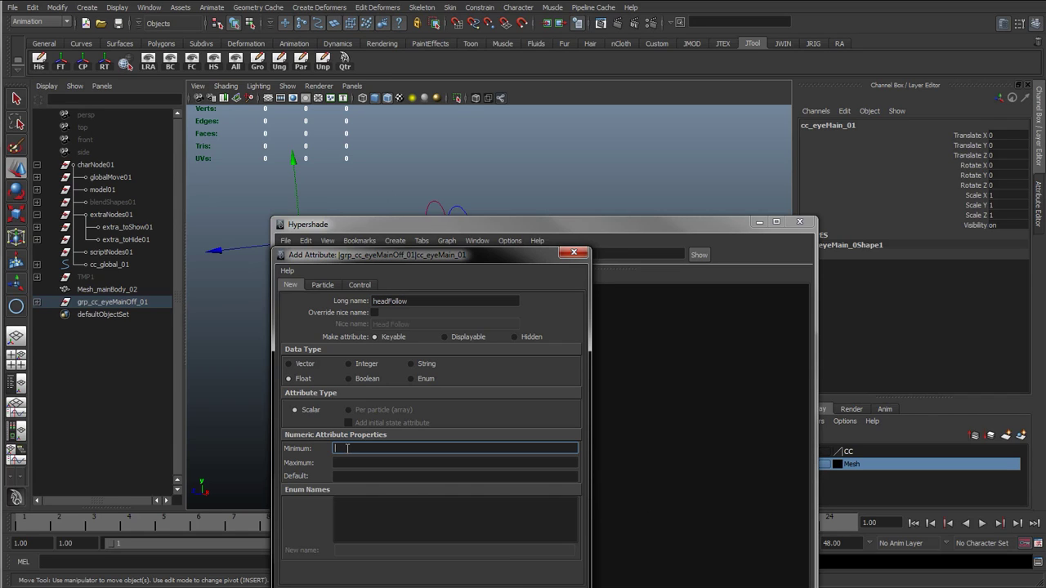
left_click(352, 461)
left_click(353, 477)
type("1")
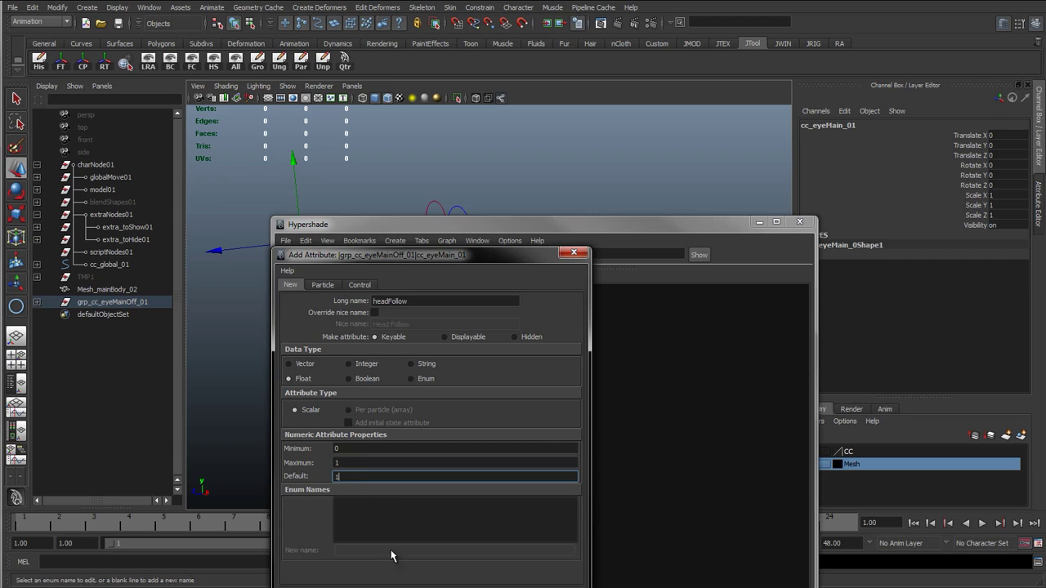
key("Return")
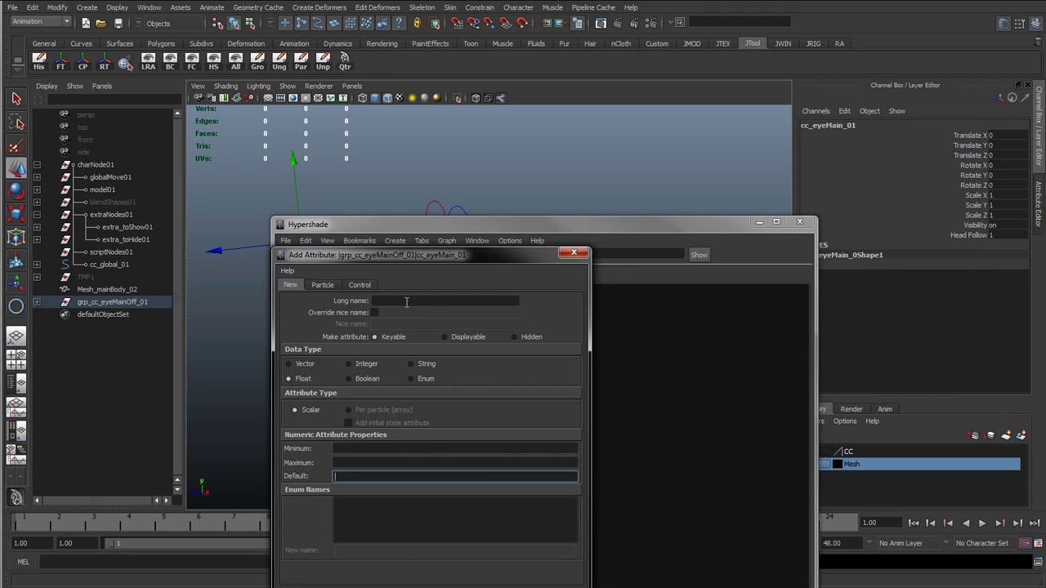
left_click(574, 254)
Add the cc_eyeMain_01 control to the Hypershade graph and place it beside tie_headFollow_01, above the blend nodes.
left_click(425, 384)
left_click_drag(351, 225, 430, 220)
left_click(304, 232)
left_click(300, 233)
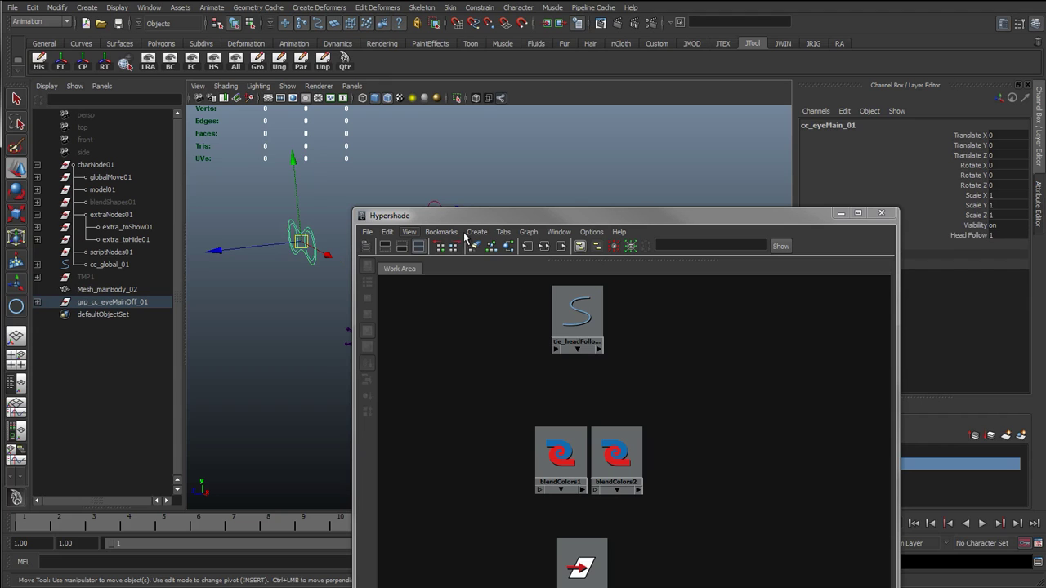
left_click(529, 232)
left_click(578, 331)
left_click_drag(542, 444, 459, 340)
Connect the headFollow attribute of cc_eyeMain_01 to the blender input of blendColors1 in the Connection Editor.
middle_click_drag(459, 341, 577, 457)
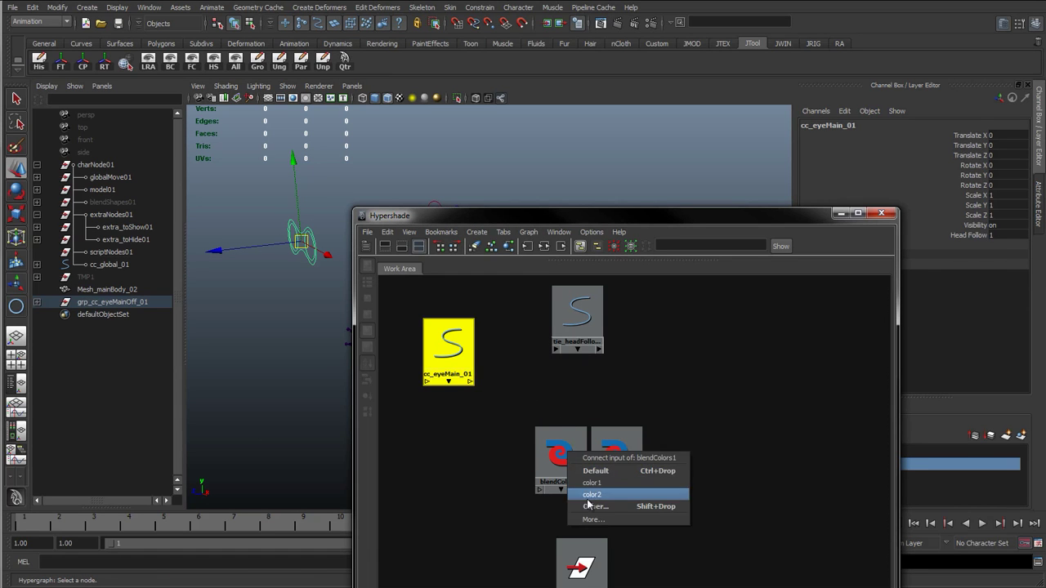
left_click(588, 507)
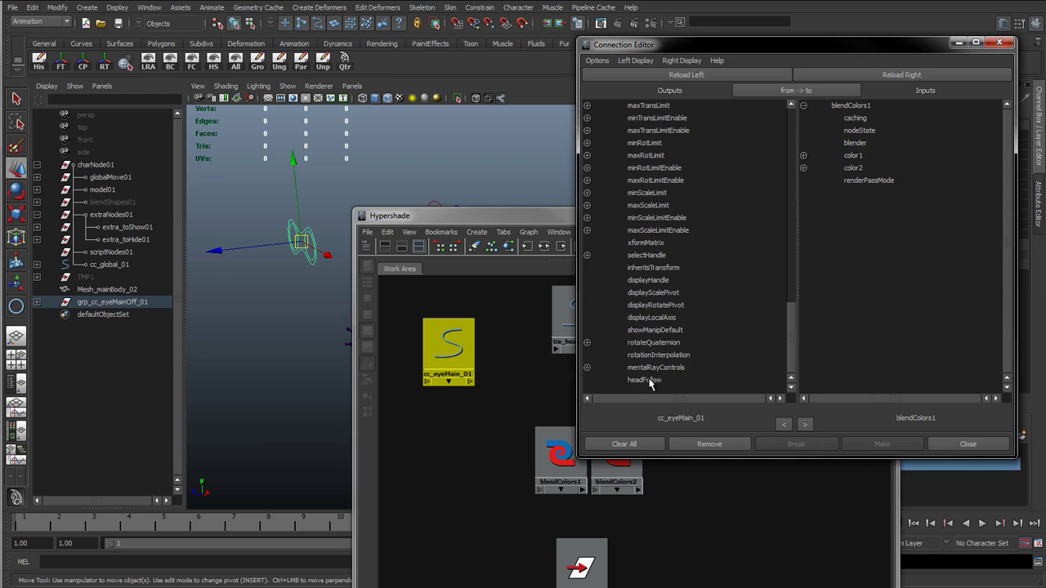
left_click(645, 379)
left_click(856, 143)
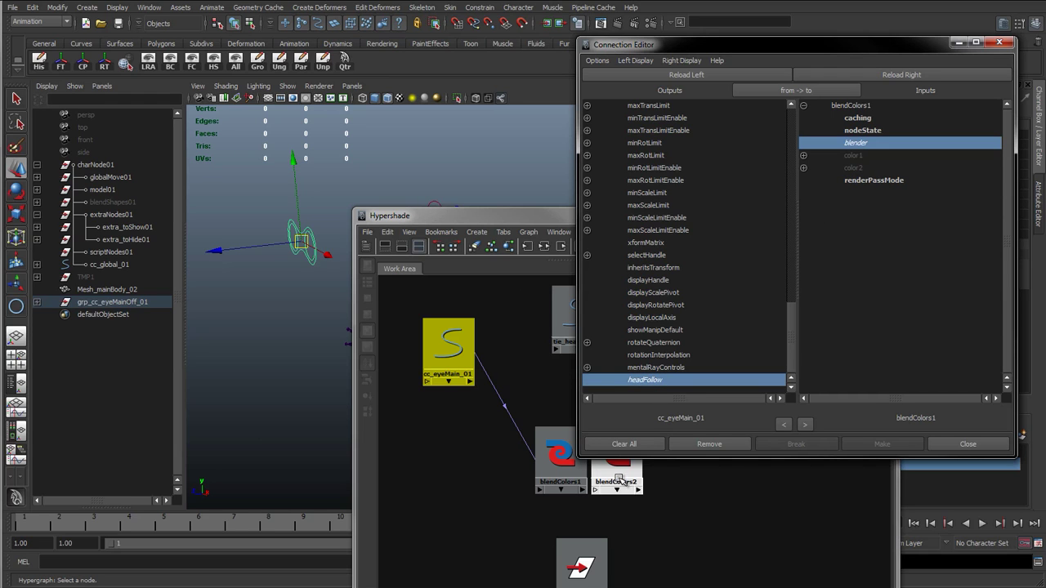
Connect the headFollow attribute of cc_eyeMain_01 to the blender input of blendColors2 and close the Connection Editor.
left_click(625, 458)
left_click(897, 75)
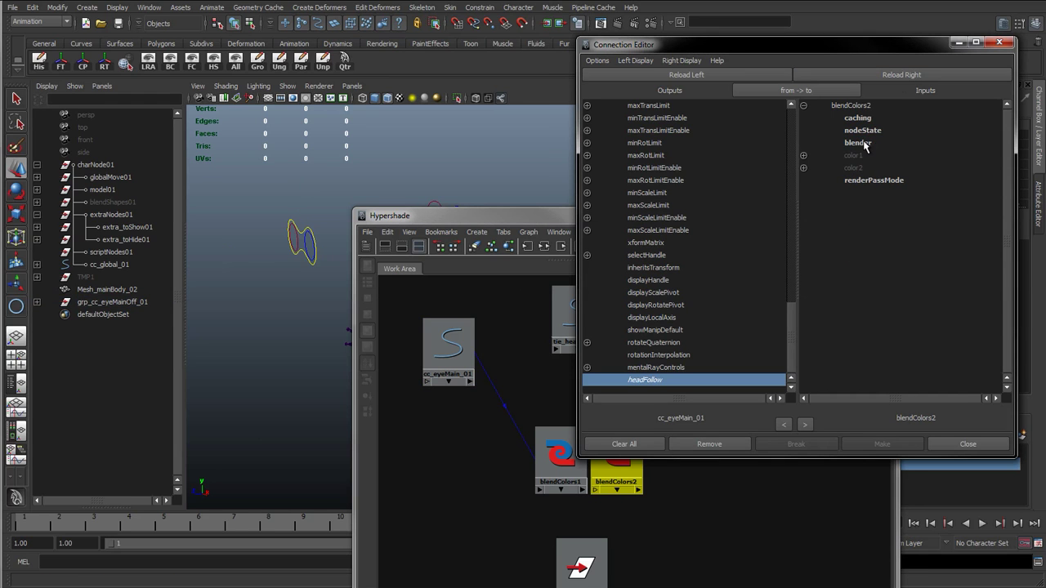
left_click(864, 144)
left_click(999, 42)
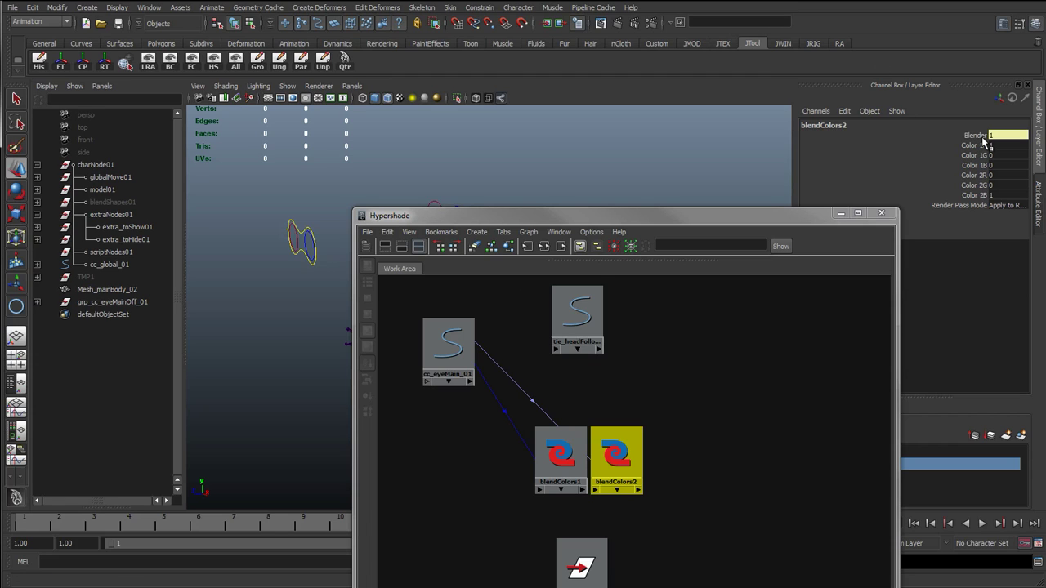
Connect the translate output of tie_headFollow_01 to the color1 input of blendColors1.
left_click_drag(974, 146, 974, 166)
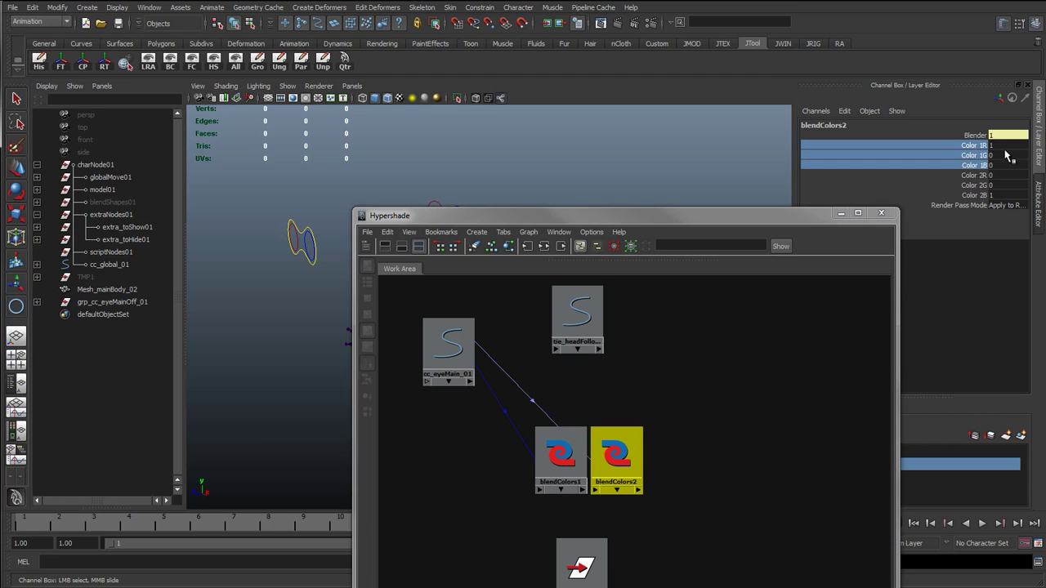
left_click(580, 323)
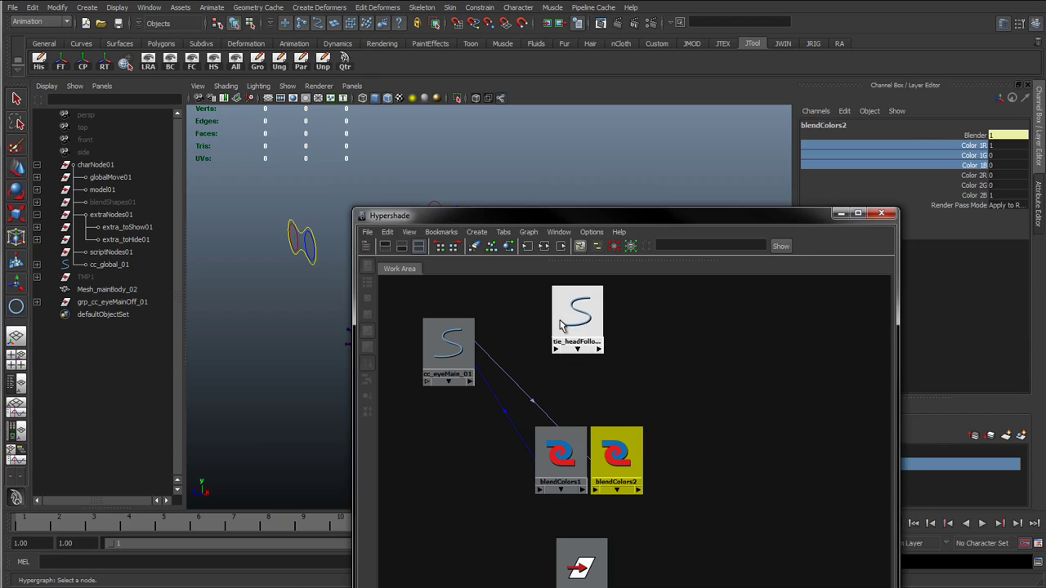
left_click(597, 349)
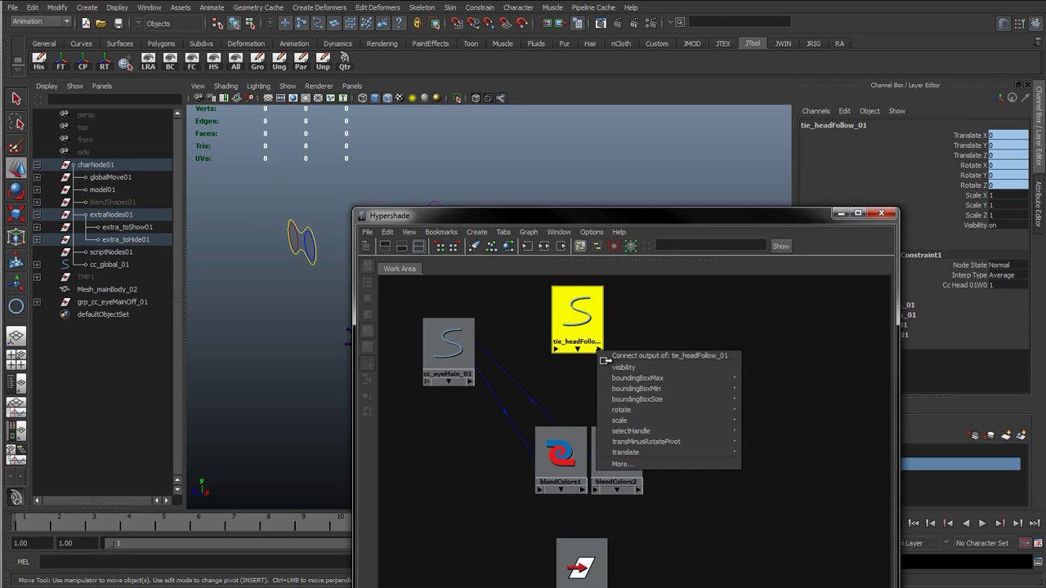
mouse_move(661, 452)
left_click(774, 451)
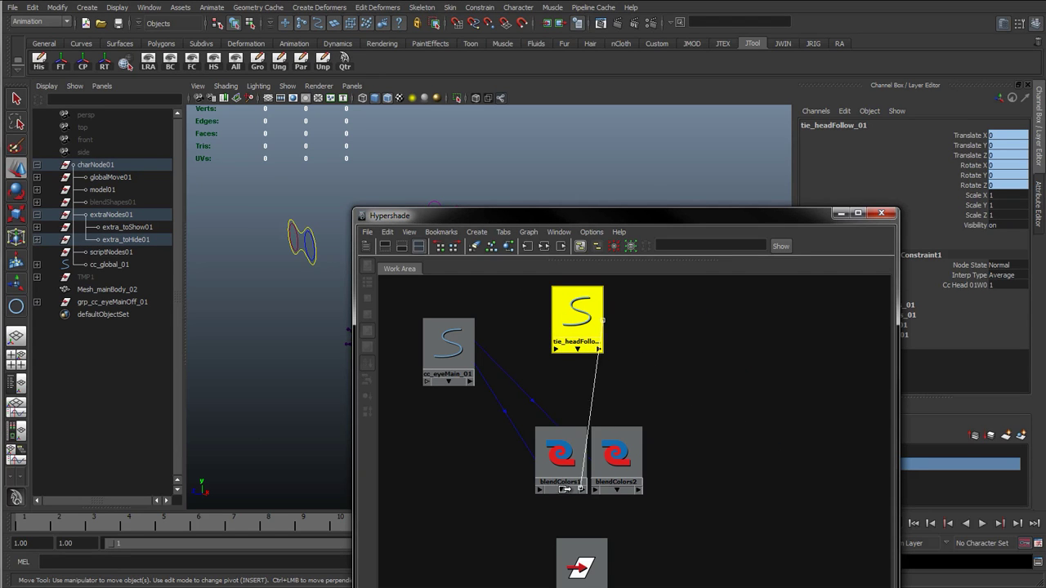
left_click(539, 489)
left_click(577, 517)
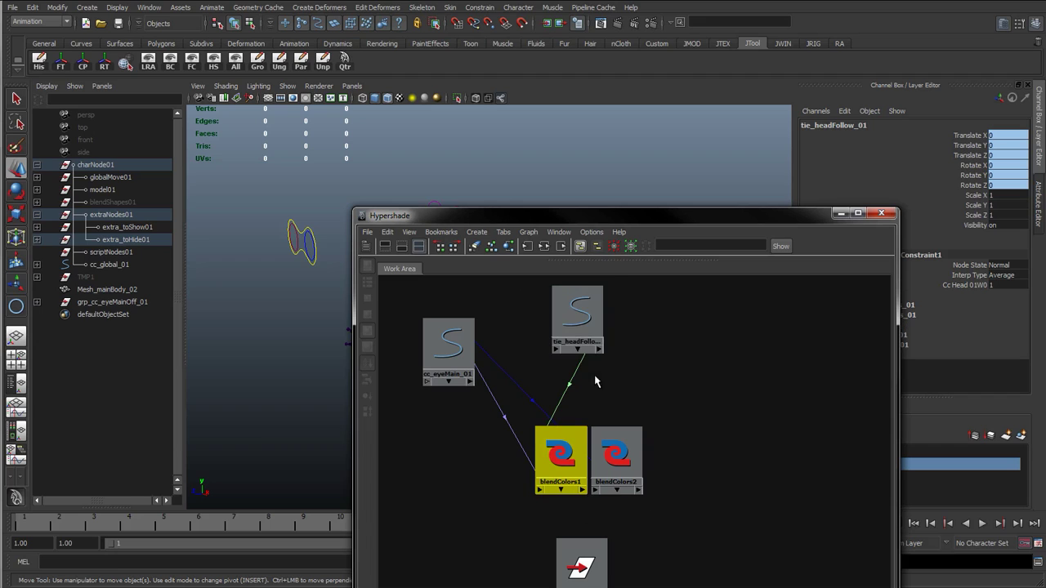
Connect the rotate output of tie_headFollow_01 to the color1 input of blendColors2.
left_click(597, 350)
mouse_move(625, 420)
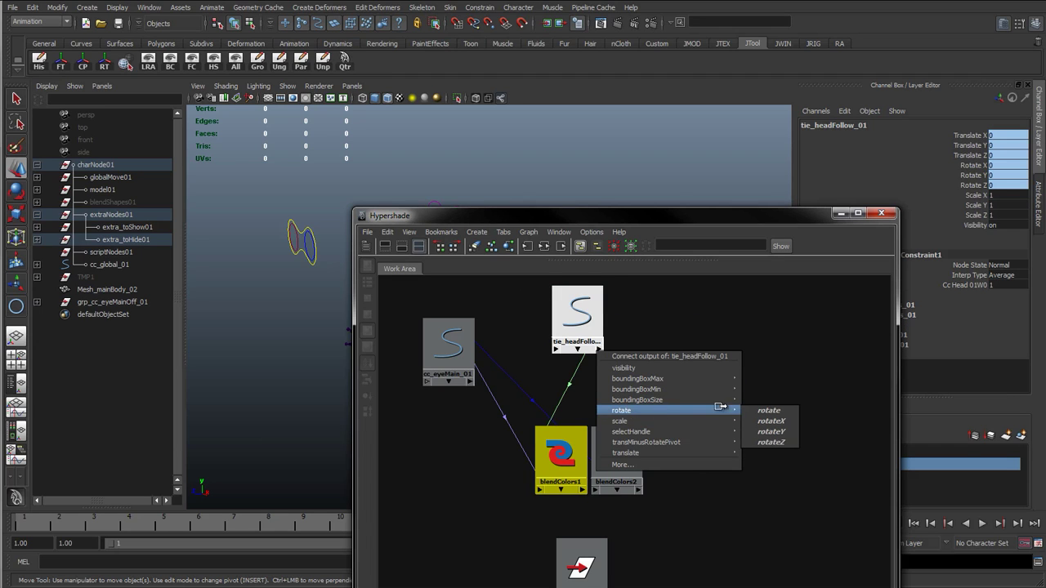
left_click(765, 420)
left_click(599, 490)
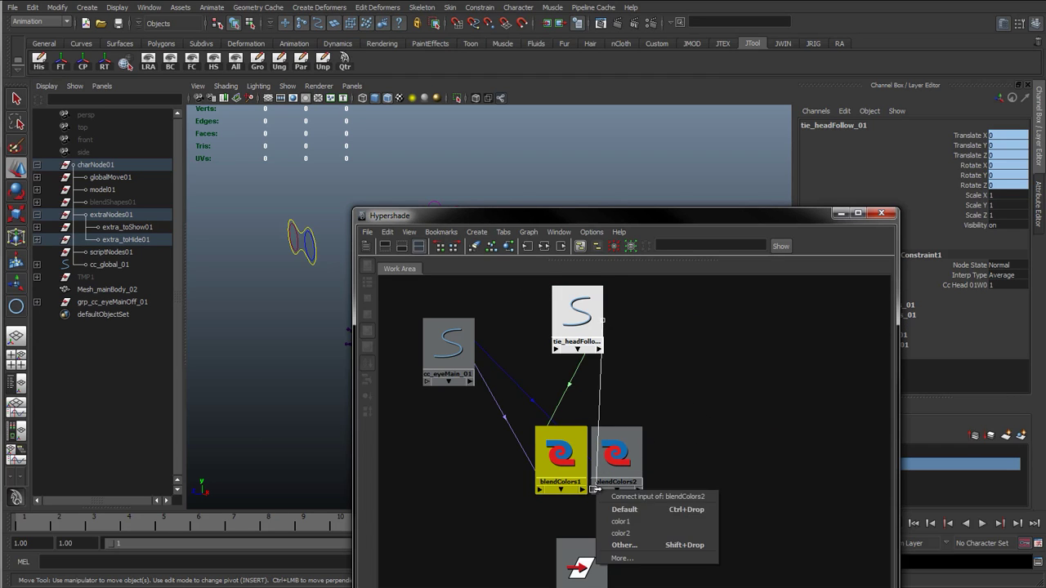
left_click(642, 518)
left_click(677, 427)
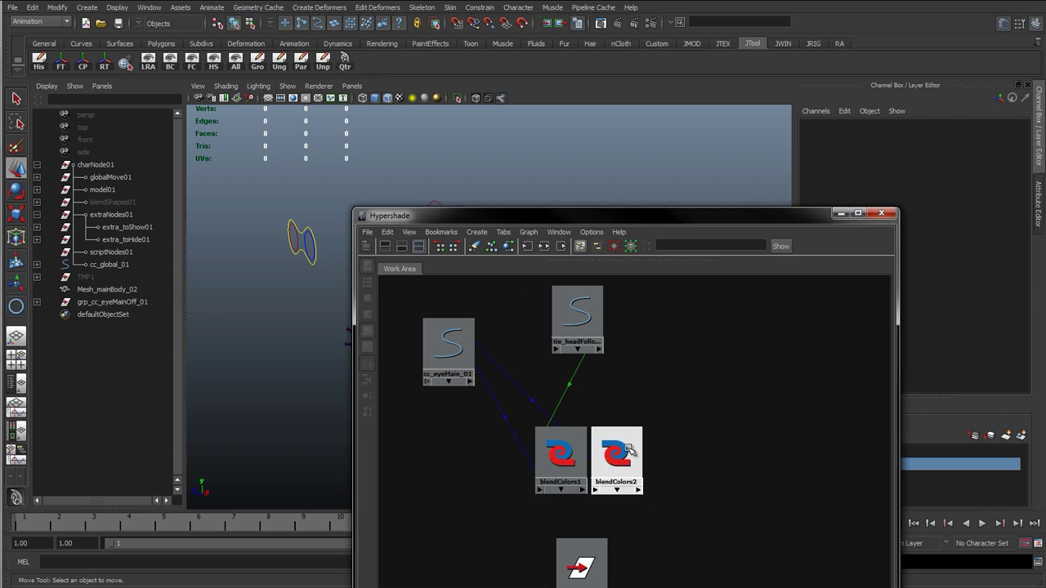
Set the Color 2R, 2G and 2B values of both blendColors1 and blendColors2 to 0.
left_click_drag(602, 346, 610, 350)
left_click_drag(535, 462, 535, 462)
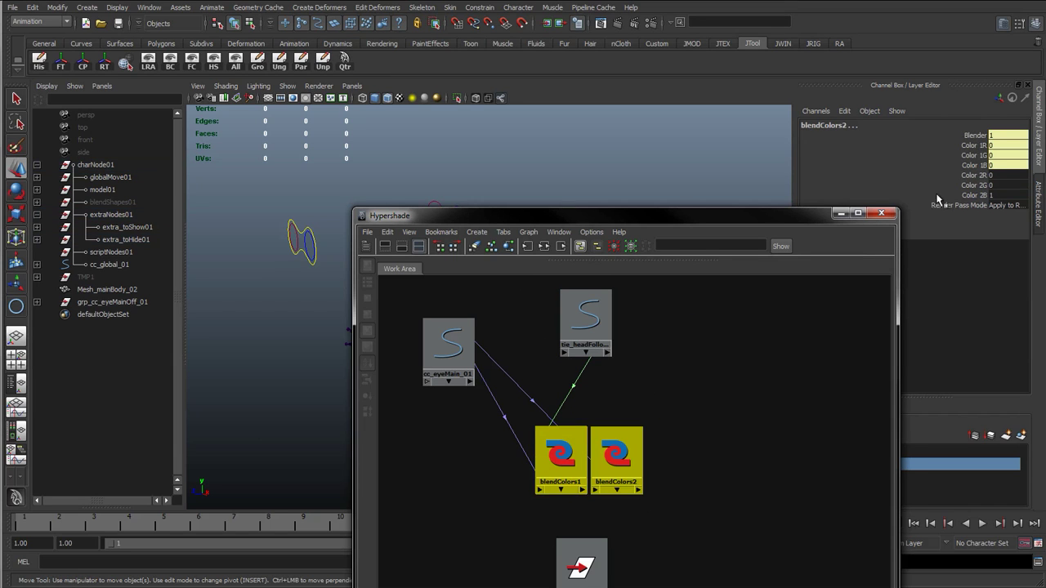
left_click_drag(1007, 175, 992, 194)
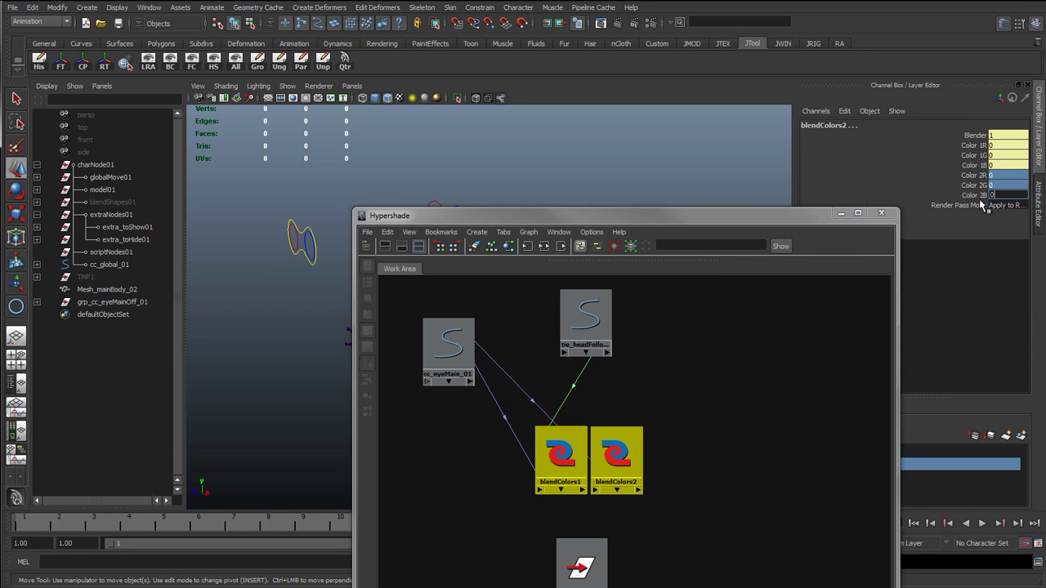
left_click(677, 428)
Connect the output of blendColors1 to the translate input of grp_cc_eyeMainOff_01 in the Connection Editor.
middle_click_drag(561, 458, 584, 562)
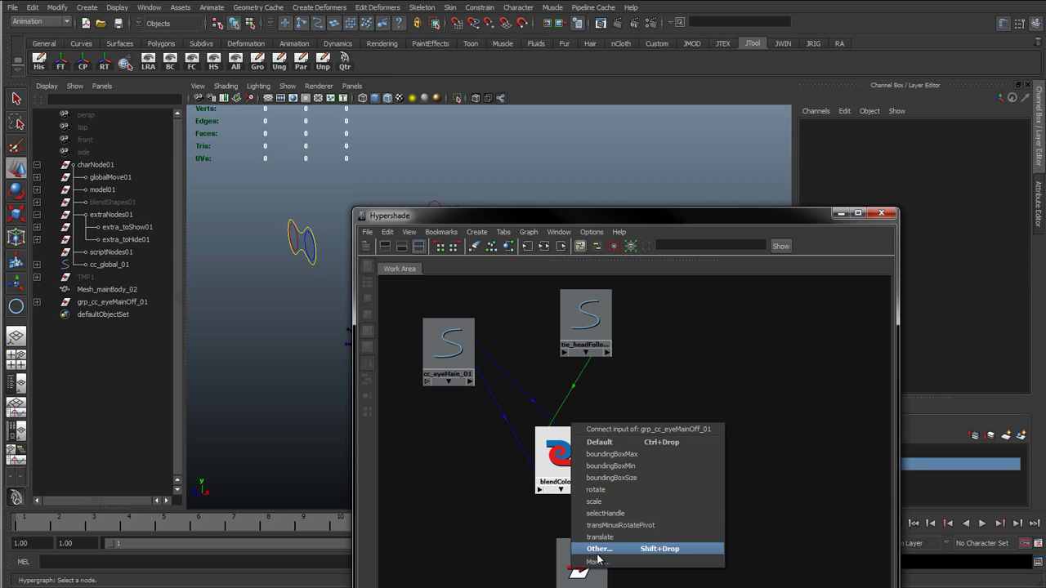
left_click(597, 552)
left_click(648, 219)
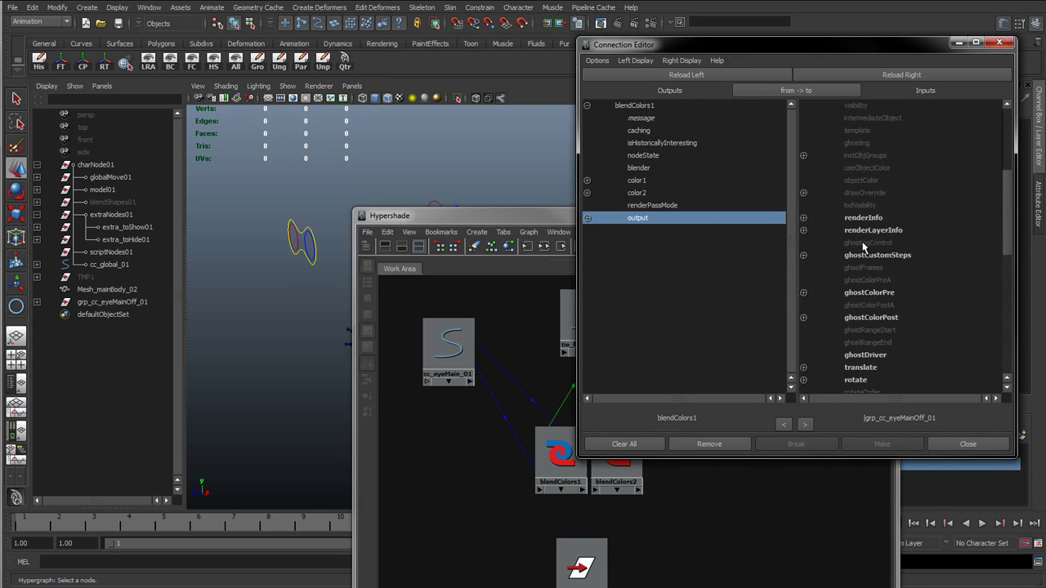
scroll(863, 245, "down", 8)
scroll(852, 279, "up", 5)
scroll(859, 288, "up", 8)
scroll(858, 284, "down", 15)
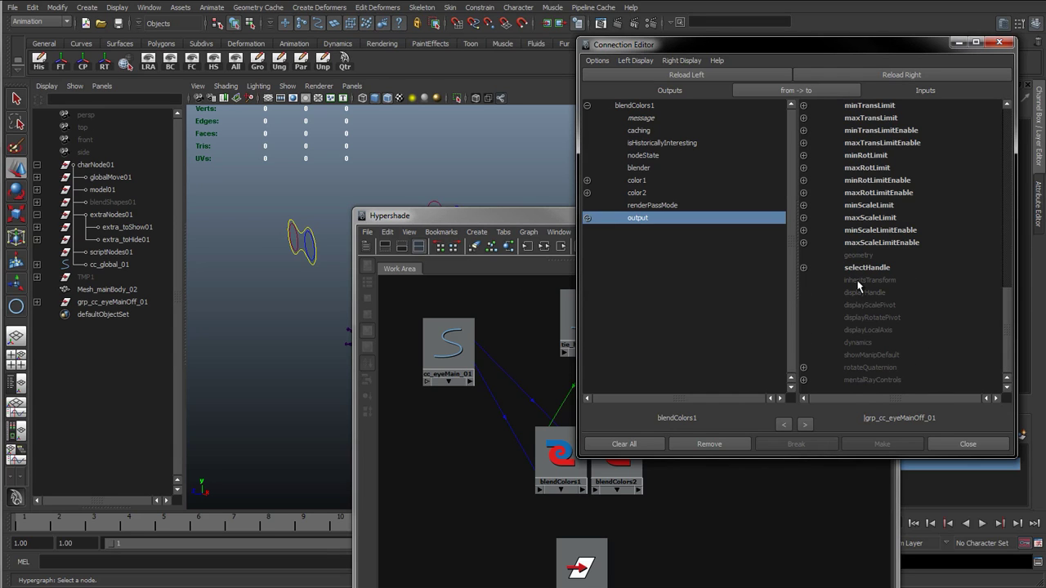
scroll(859, 285, "up", 5)
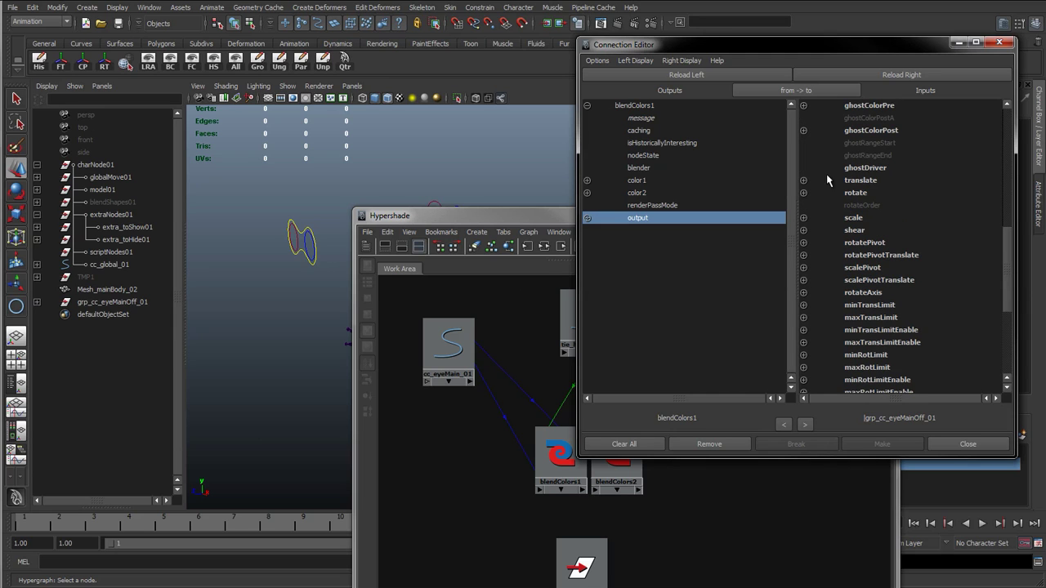
left_click(858, 180)
Close the Connection Editor, connect the output of blendColors2 to the rotate input of grp_cc_eyeMainOff_01 and check the group's inputs.
left_click(617, 470)
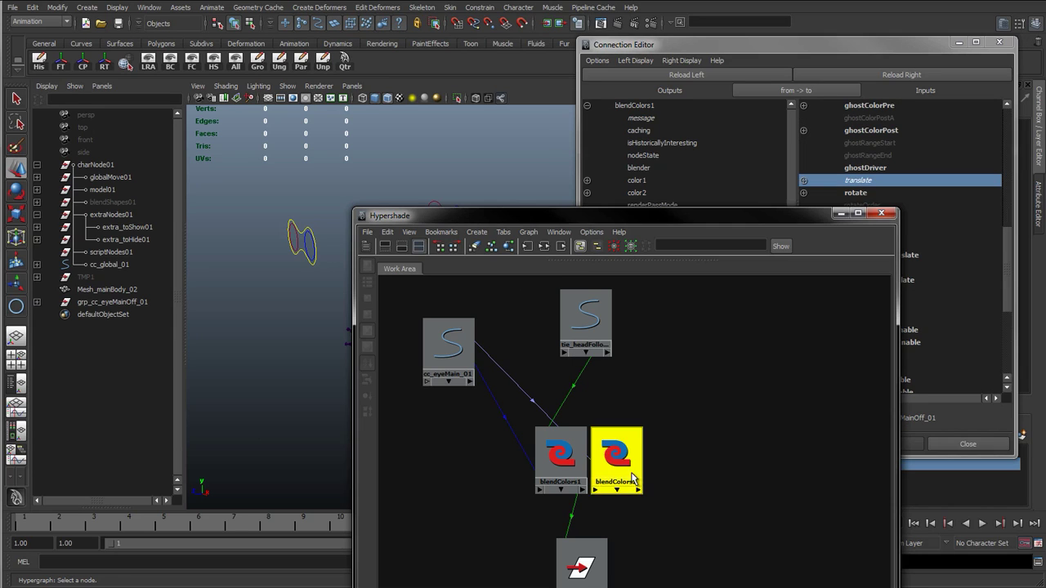
left_click(861, 75)
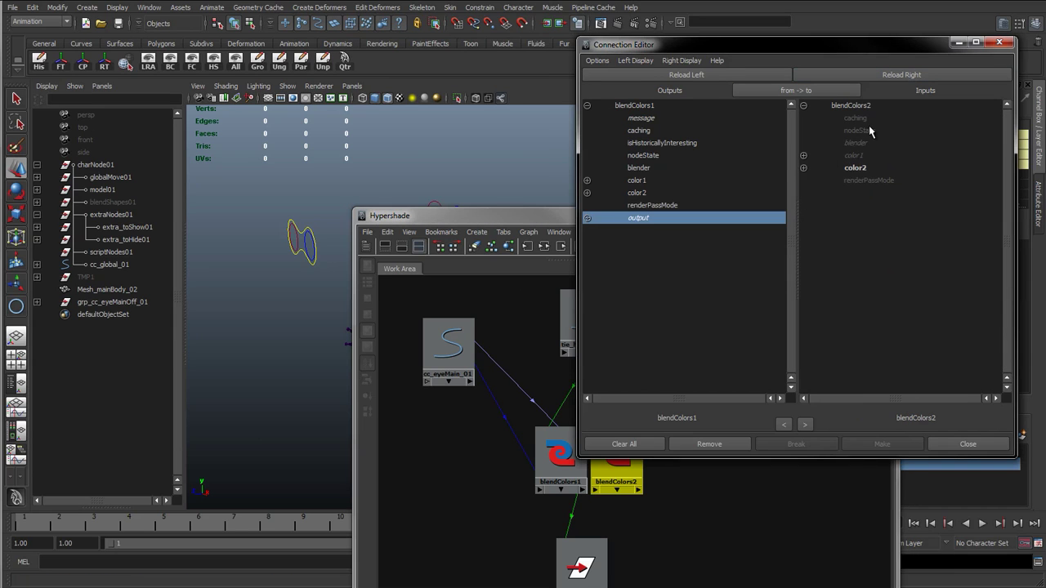
left_click(998, 42)
left_click(634, 488)
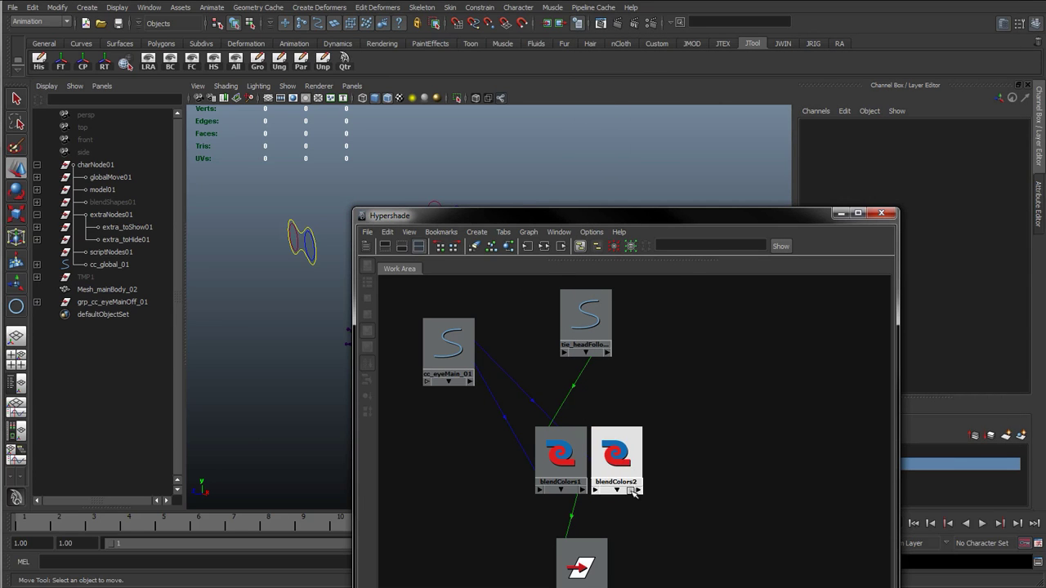
middle_click_drag(639, 490, 585, 570)
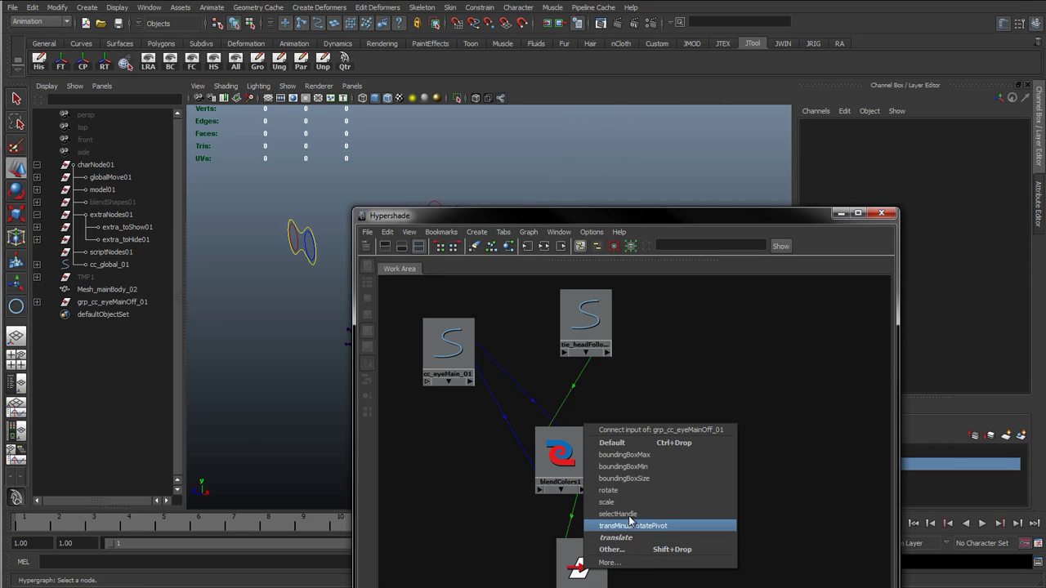
left_click(632, 491)
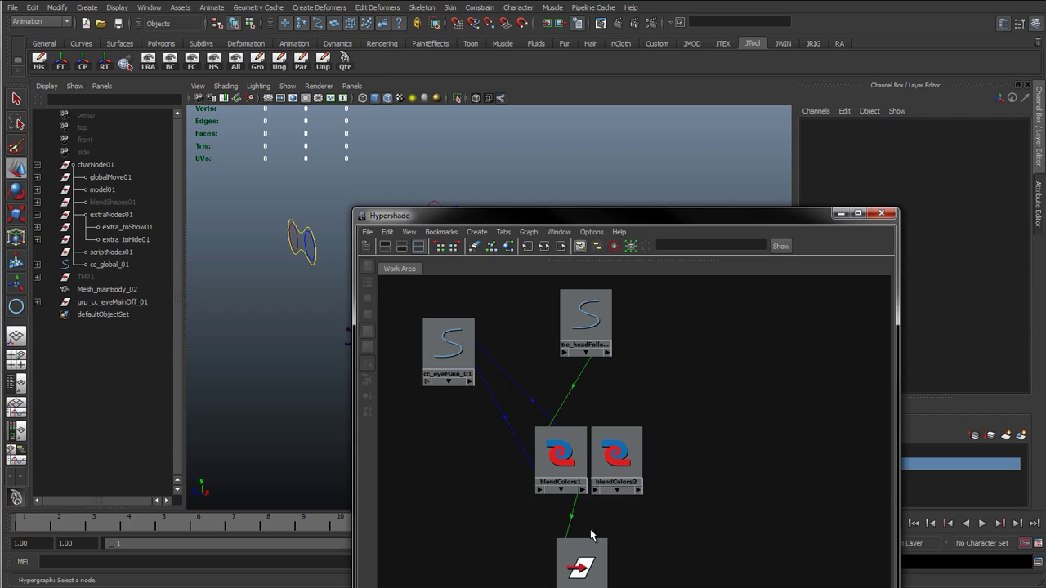
left_click(585, 560)
left_click_drag(776, 215, 574, 168)
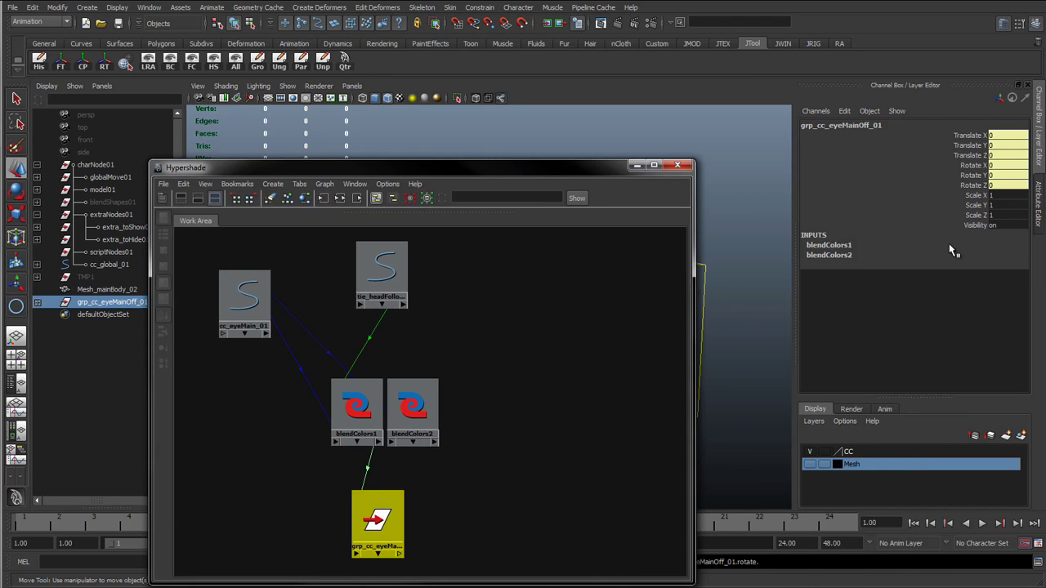
right_click(382, 516)
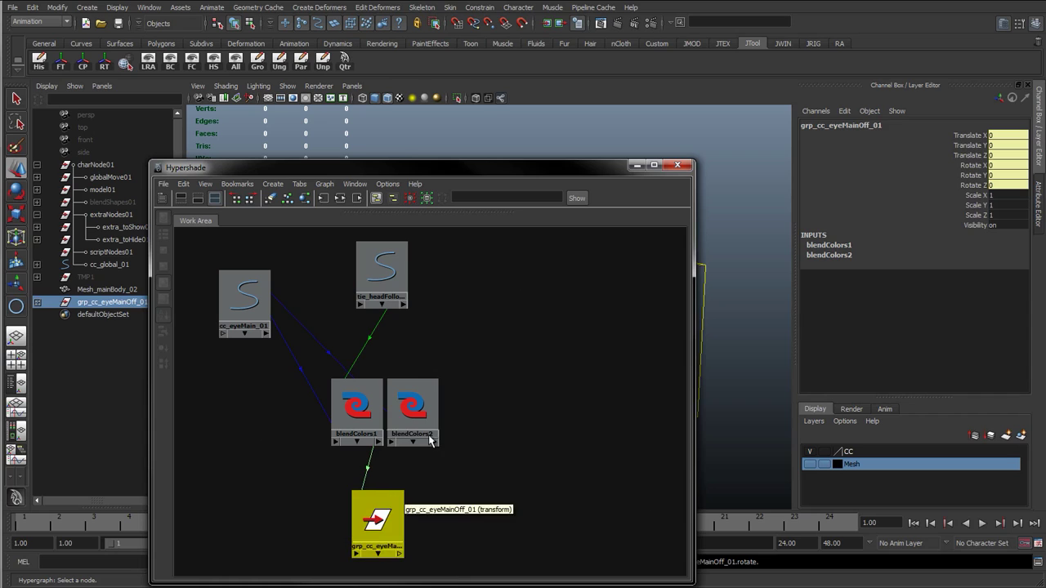
left_click(425, 482)
Rename the blendColors1 node as BC_eye_headFollow_01.
left_click(366, 414)
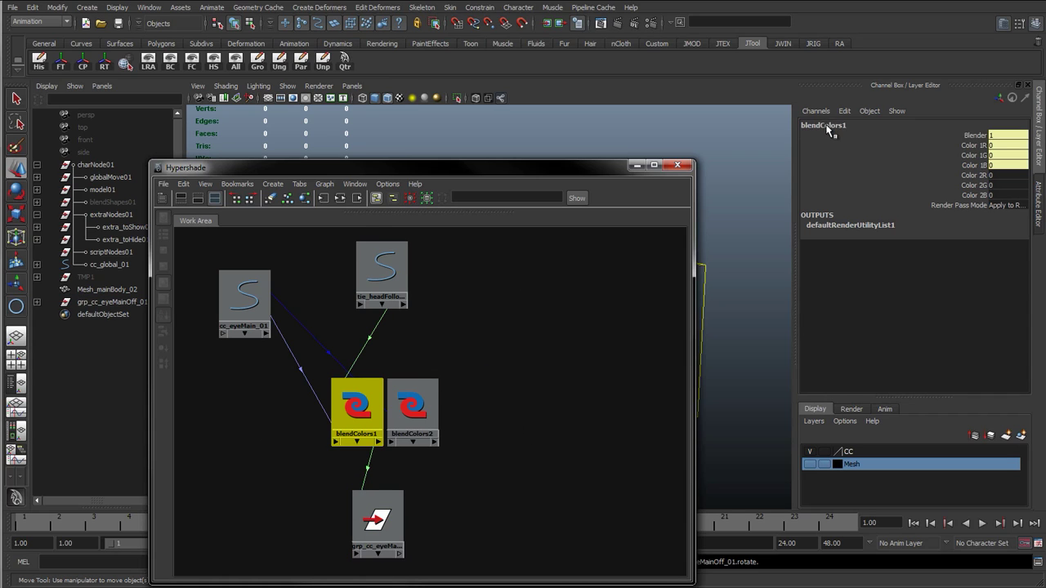
double_click(827, 126)
type("BC_eye_headFollow_0")
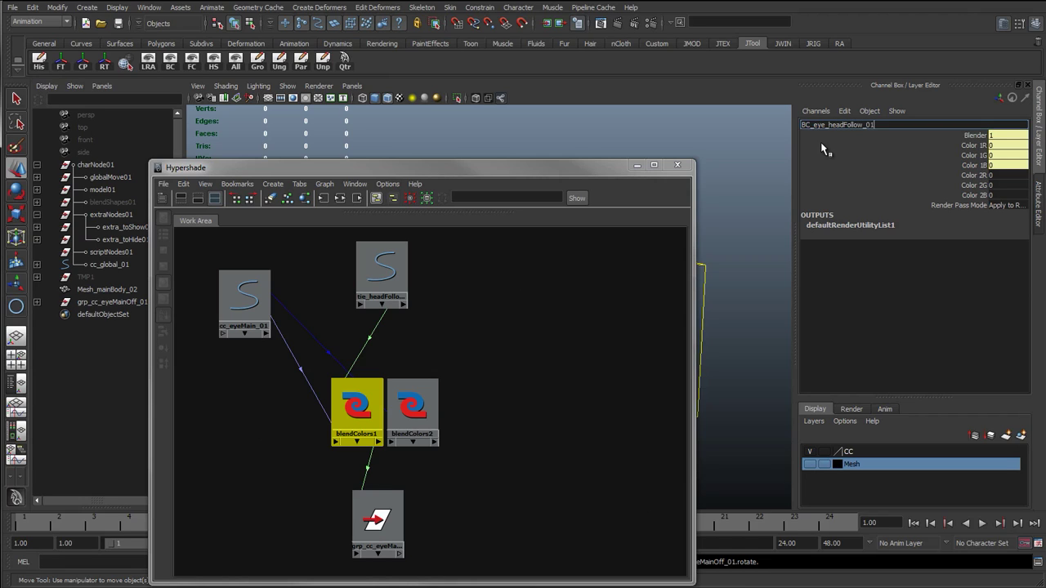
key("Return")
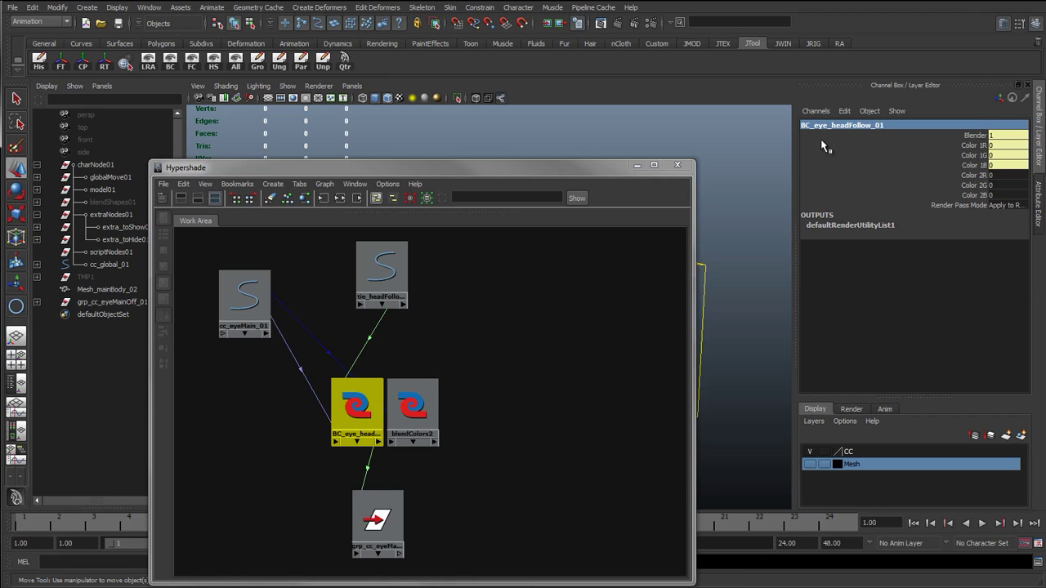
Rename the translate blend node as BC_eye_headFollowTrans_01 and copy its name.
double_click(827, 128)
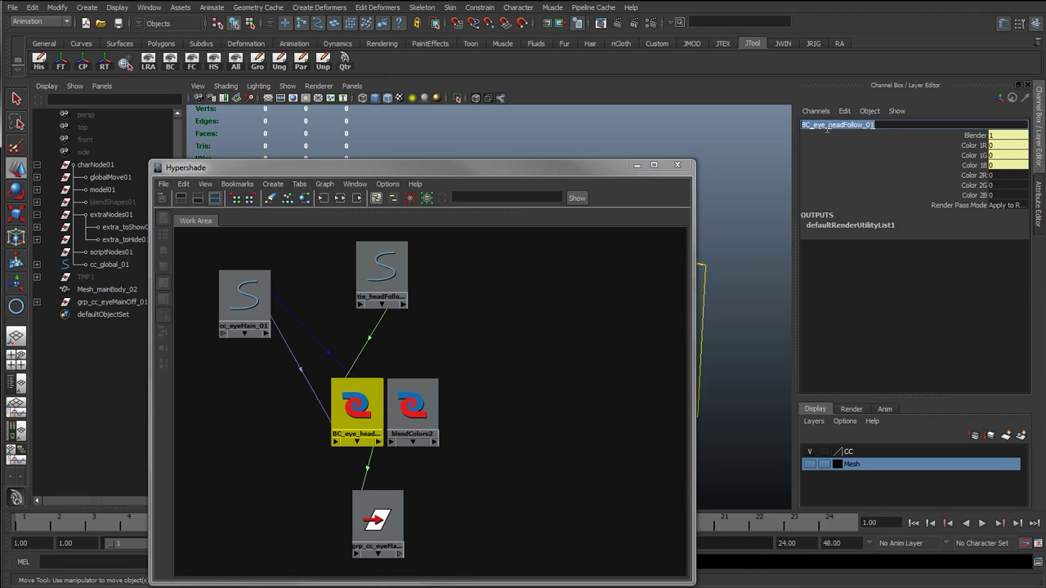
left_click(444, 397)
left_click(357, 406)
double_click(868, 127)
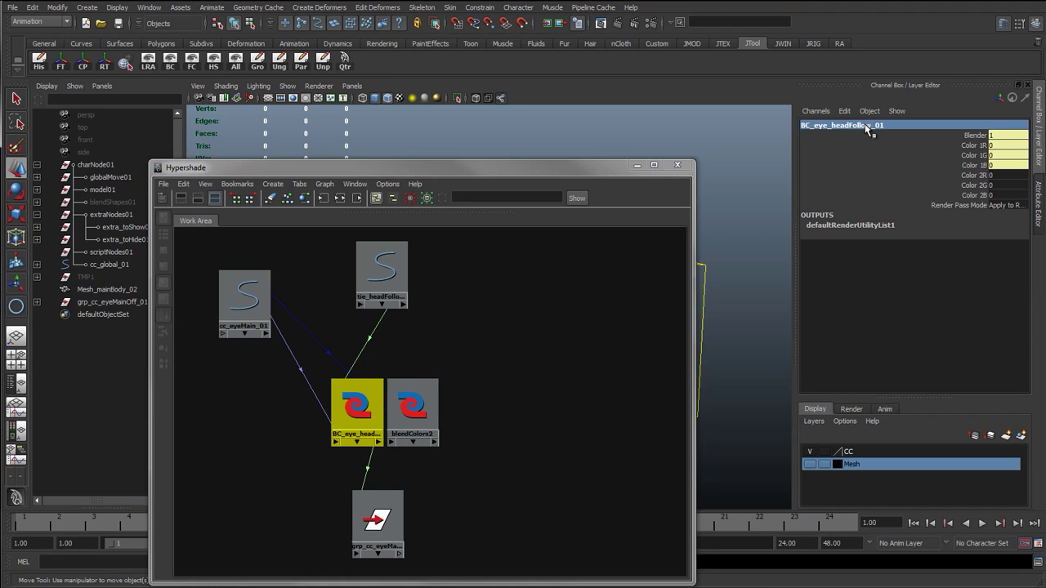
left_click(867, 127)
double_click(872, 126)
key("ctrl+c")
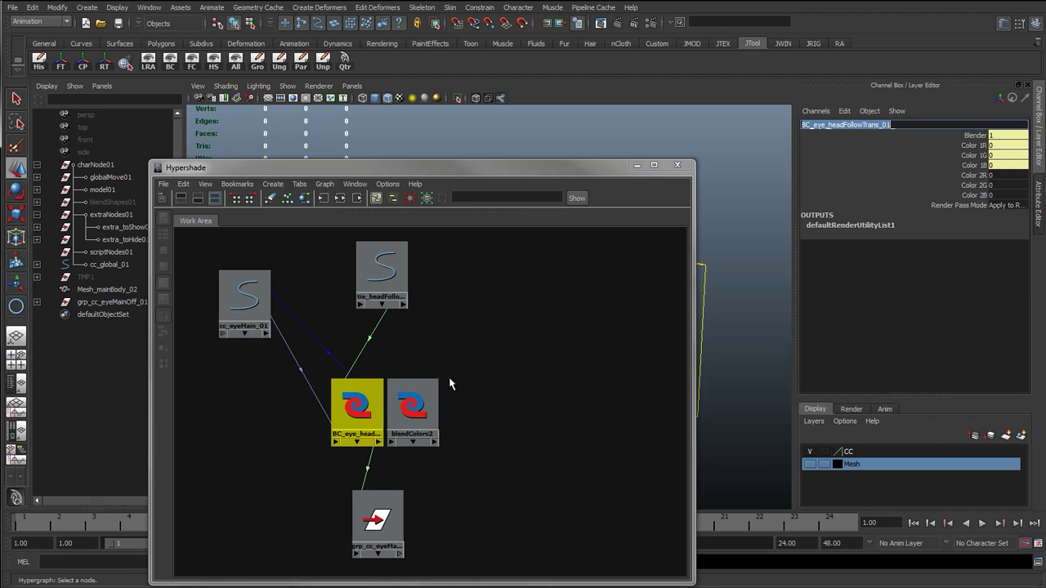
Rename the blendColors2 node as BC_eye_headFollowRot_01 by adapting the copied name, and close the Hypershade.
left_click(431, 396)
double_click(834, 126)
key("ctrl+v")
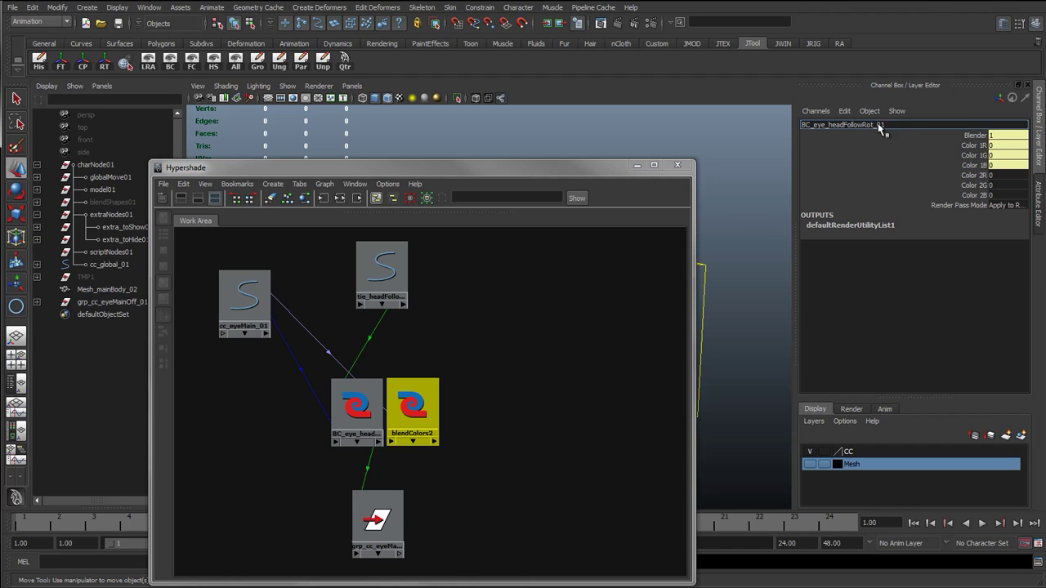
key("Return")
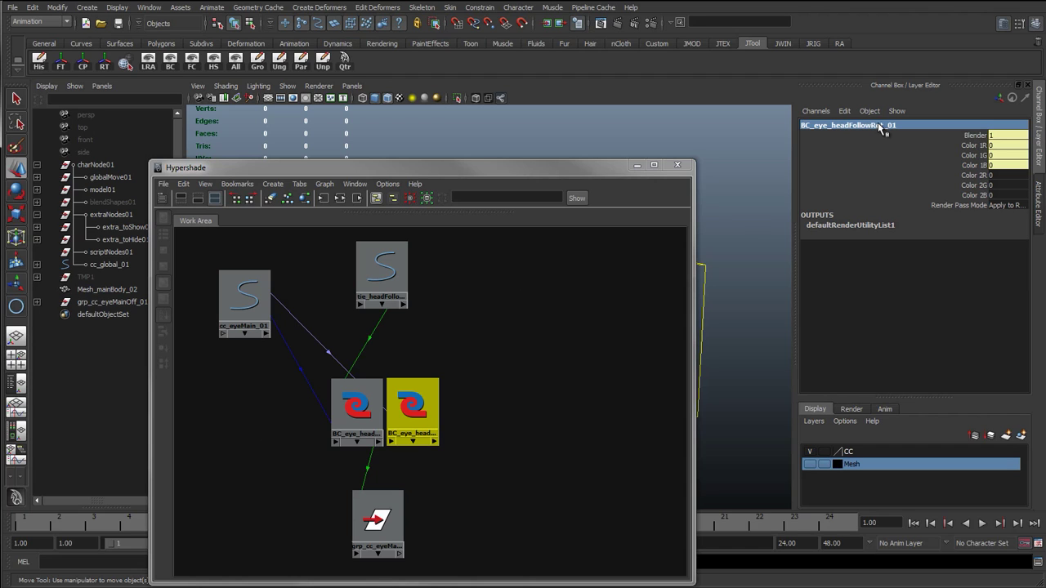
left_click(677, 165)
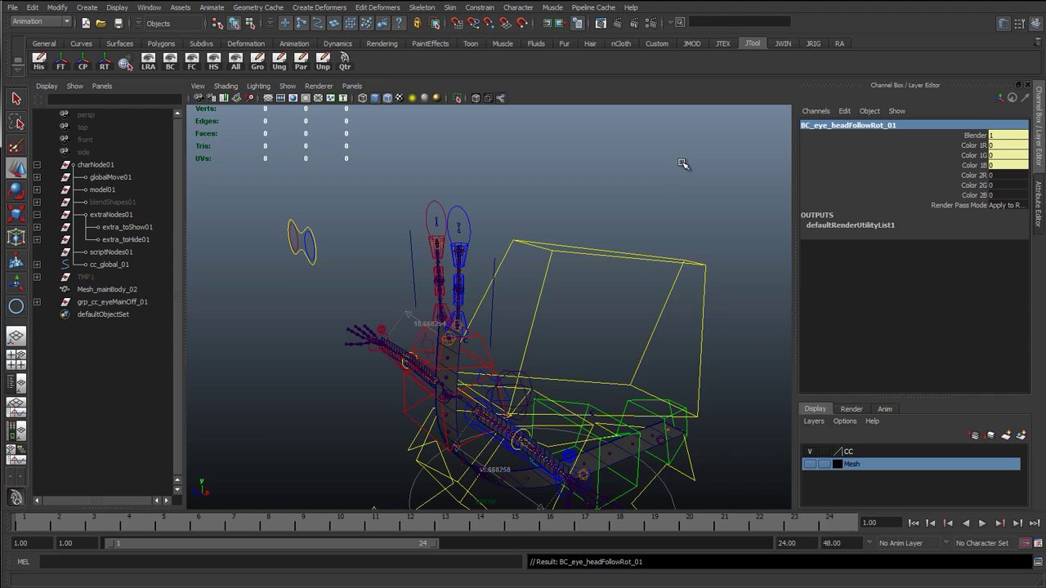
Rotate the cc_head_01 control freely to test whether the master eye control follows the head.
left_click(477, 335)
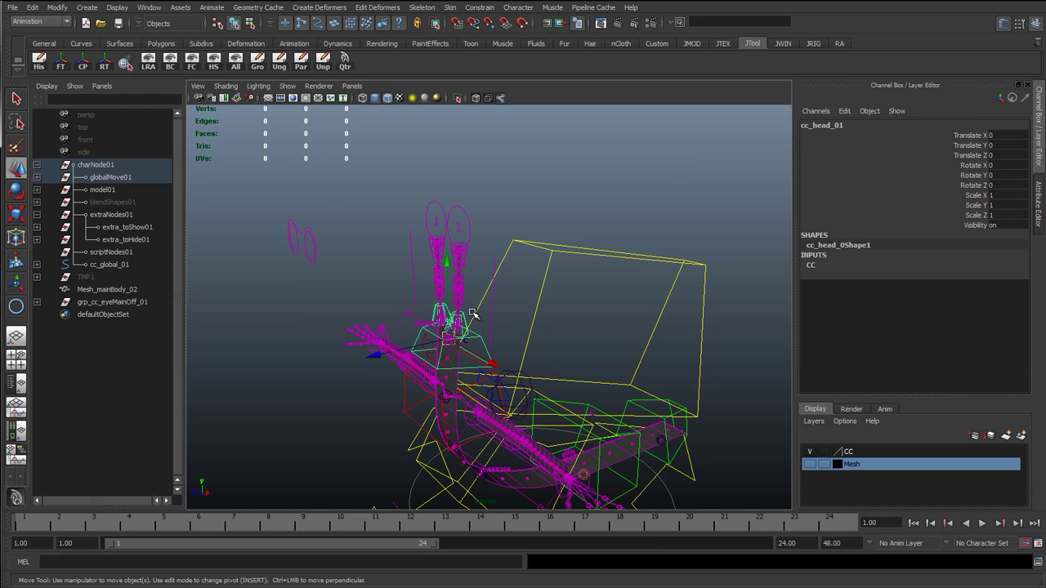
left_click(301, 235)
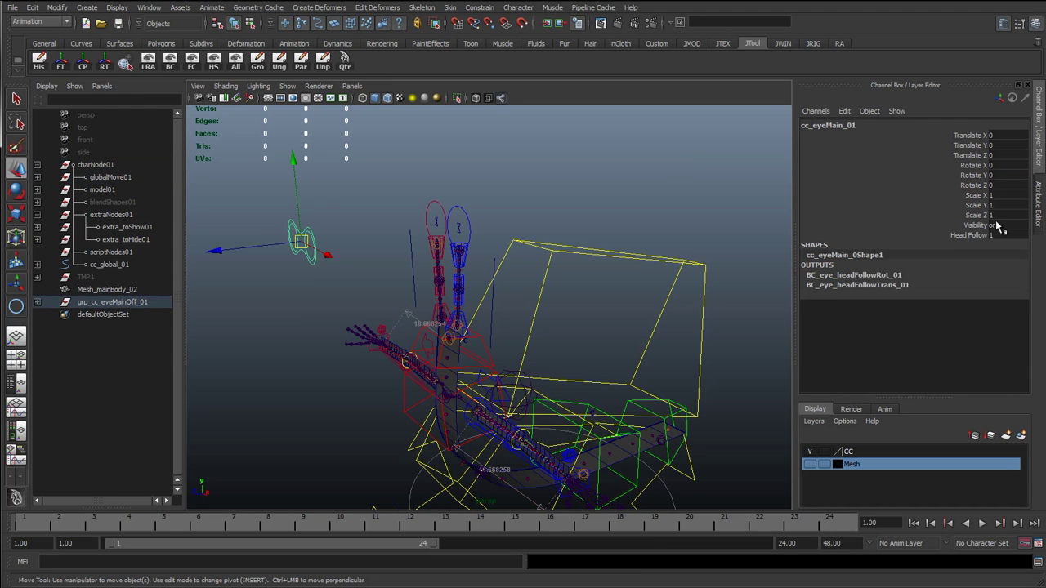
left_click(485, 340)
key("e")
left_click_drag(481, 368, 392, 343)
key("ctrl+z")
left_click_drag(445, 309, 337, 272)
key("w")
Slide the Head Follow attribute of cc_eyeMain_01 between 1 and 0 to test the blend, leaving it at 0.
left_click(316, 271)
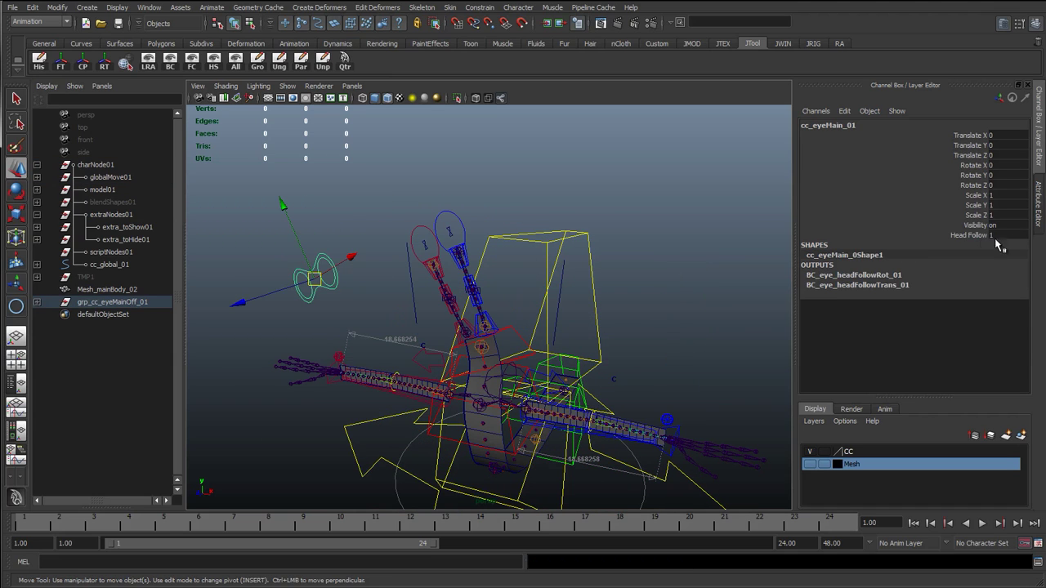
left_click(984, 236)
middle_click_drag(668, 302, 672, 324)
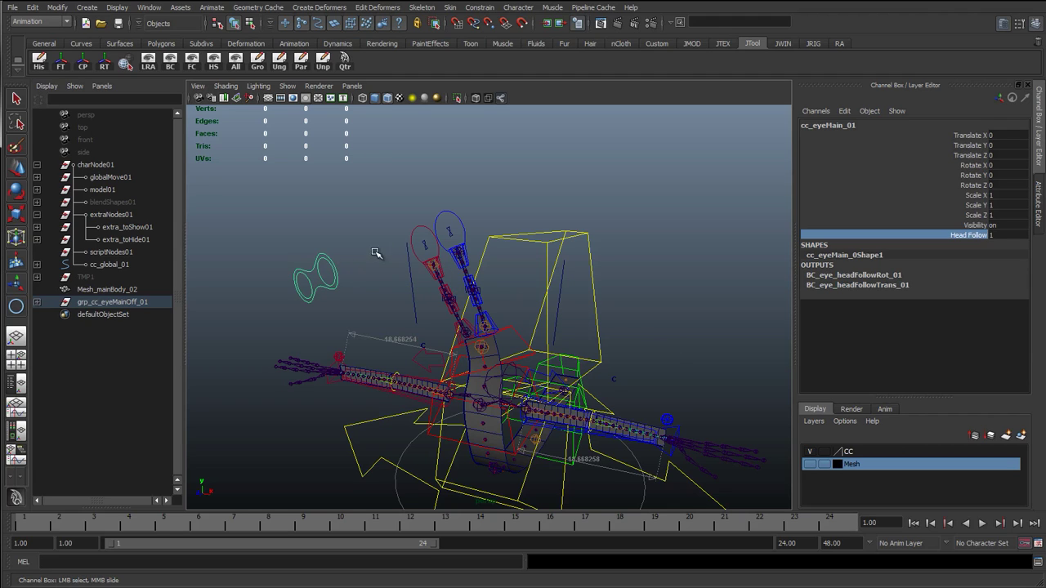
middle_click_drag(510, 315, 335, 294)
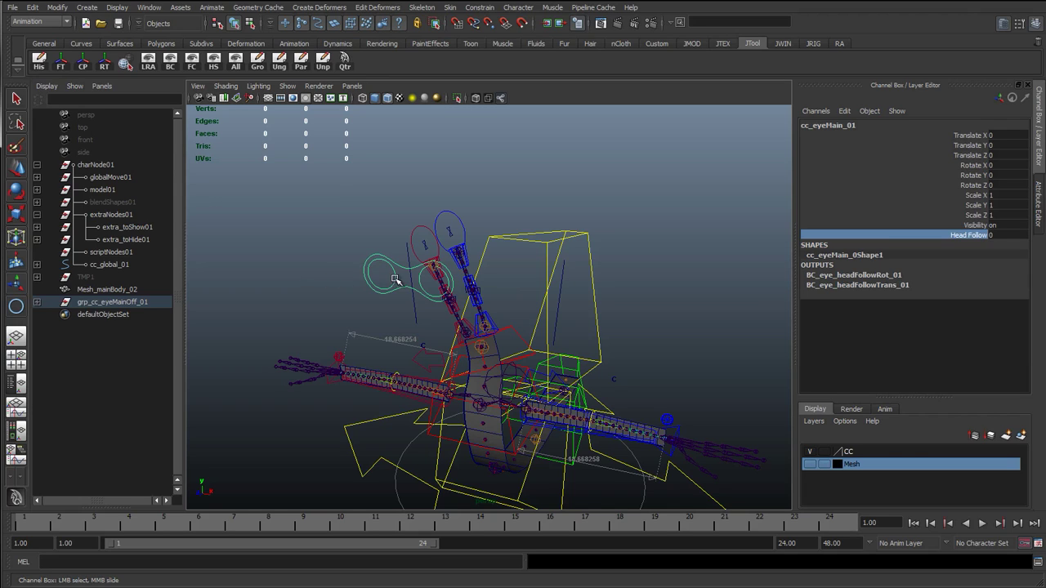
middle_click_drag(383, 306, 313, 322)
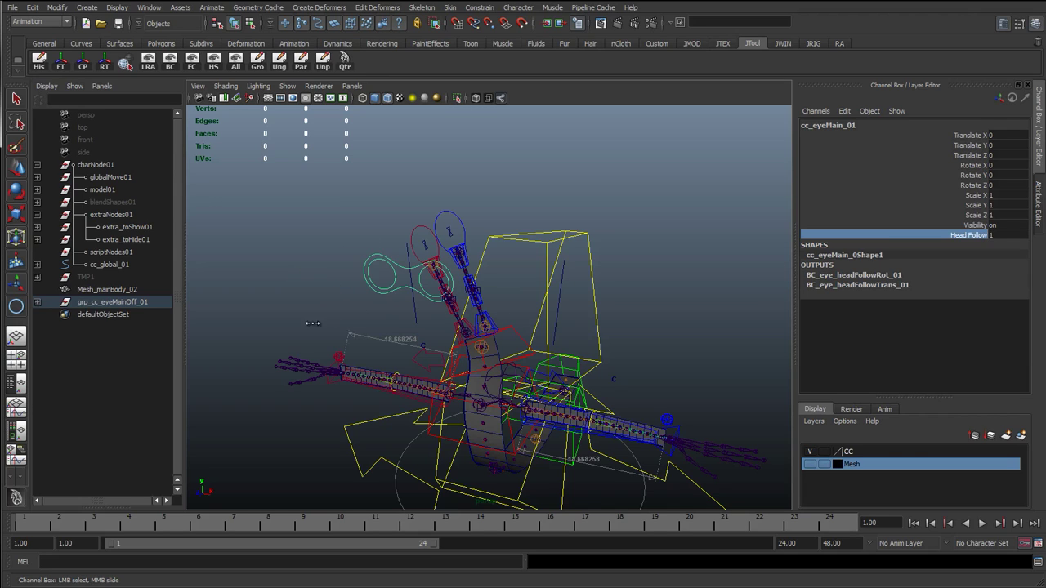
Reset the X, Y and Z rotation of the cc_head_01 control to 0.
left_click(516, 333)
key("w")
left_click_drag(973, 165, 973, 186)
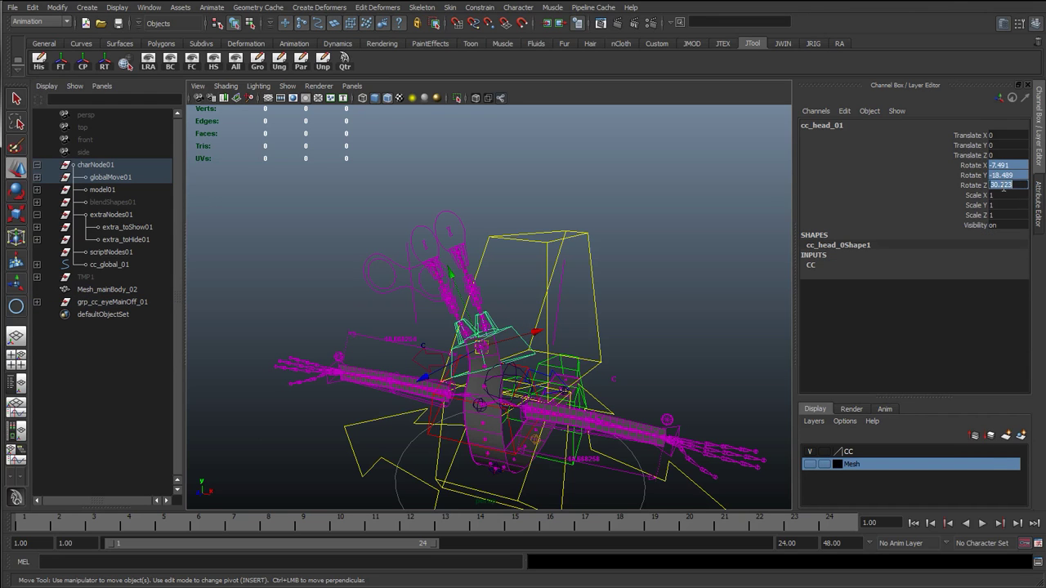
type("0")
key("Return")
left_click(408, 270)
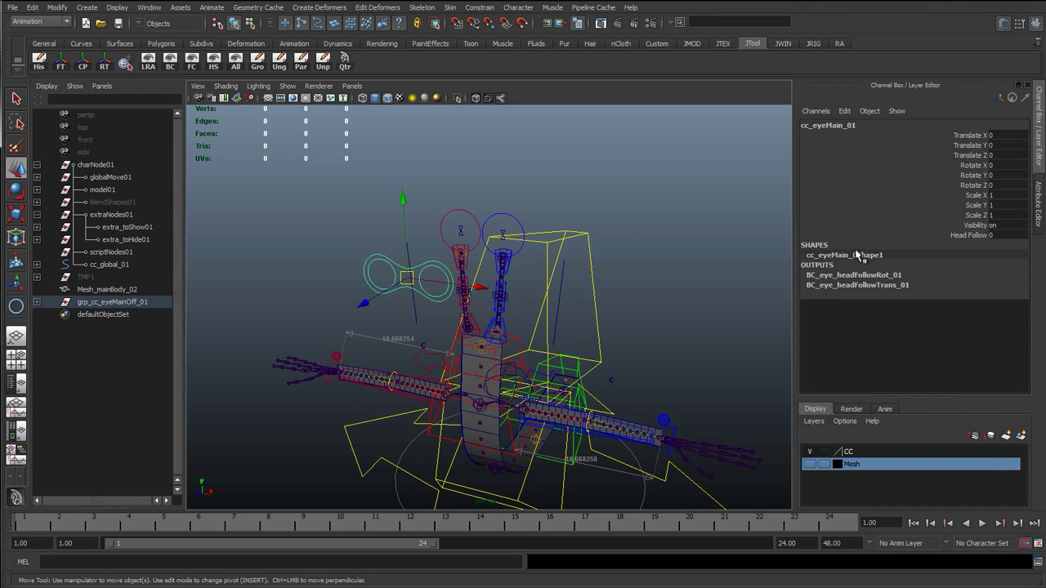
left_click(973, 235)
left_click_drag(633, 283, 567, 283, "alt")
left_click(448, 192)
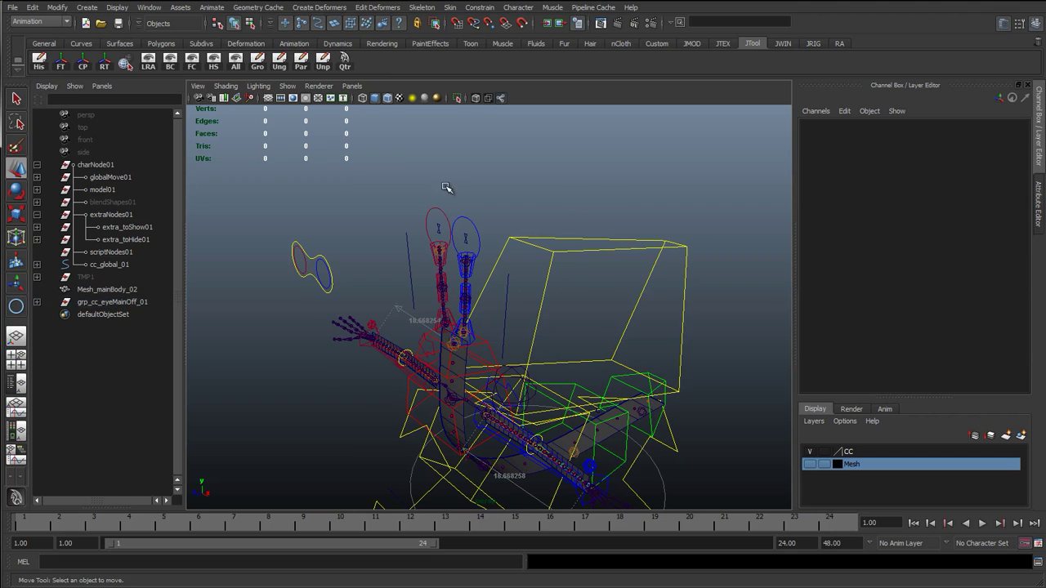
scroll(411, 297, "up", 3)
key("q")
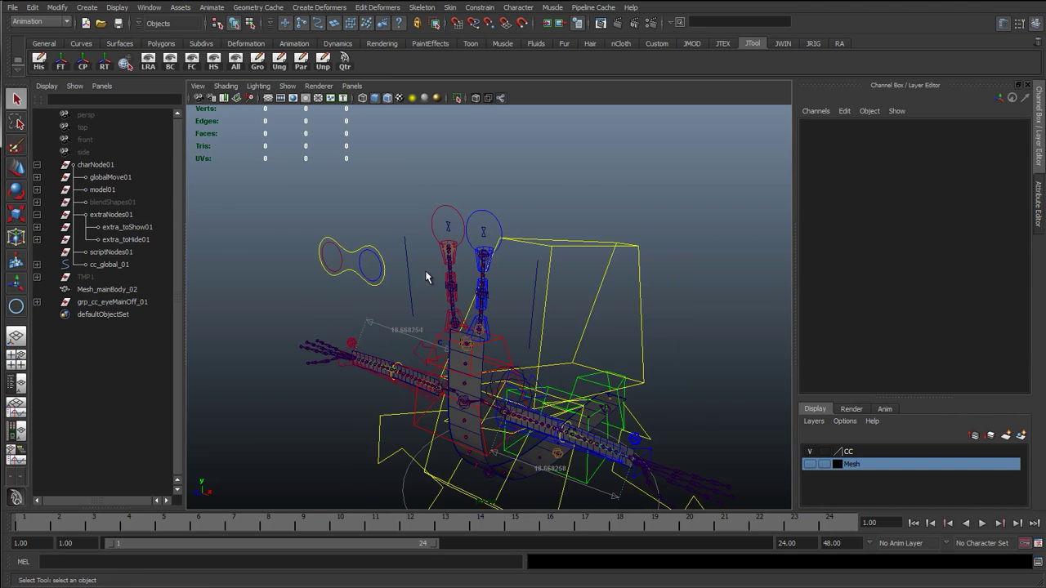
Parent the grp_cc_eyeMainOff_01 group under controlObjects01 in the globalMove01 hierarchy and collapse charNode01.
scroll(425, 275, "up", 6)
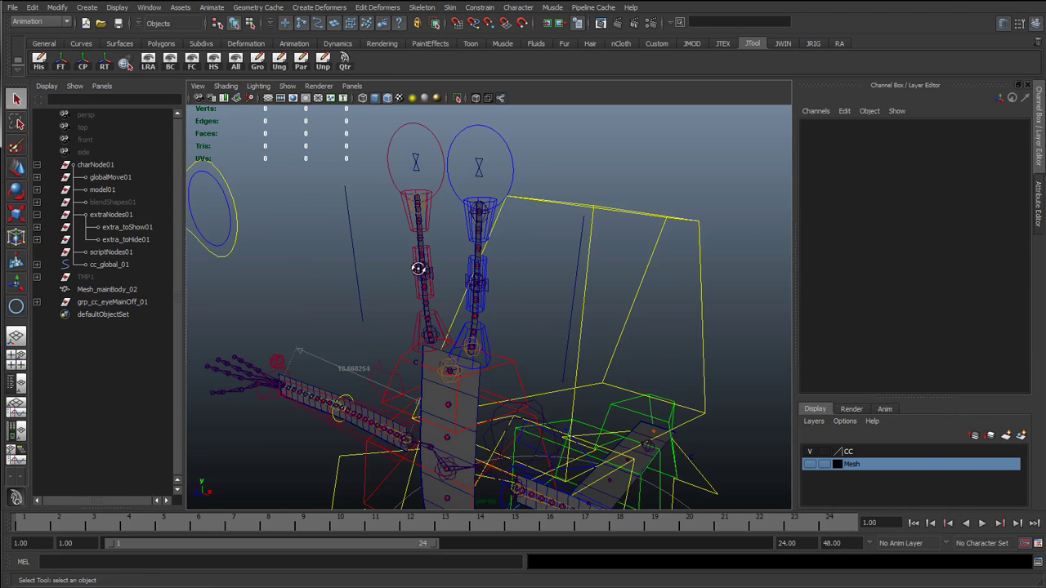
left_click(106, 303)
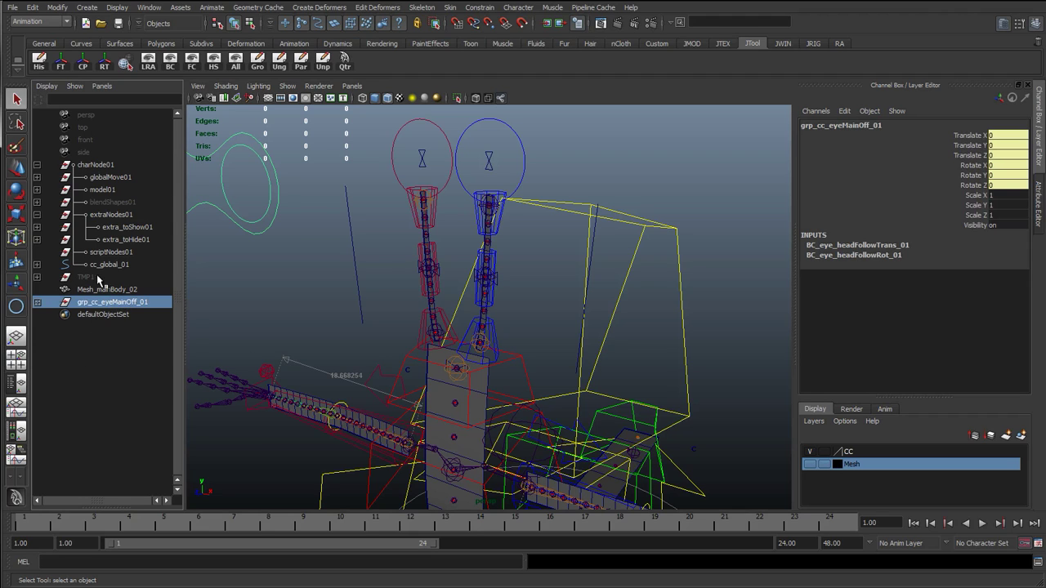
left_click(37, 164)
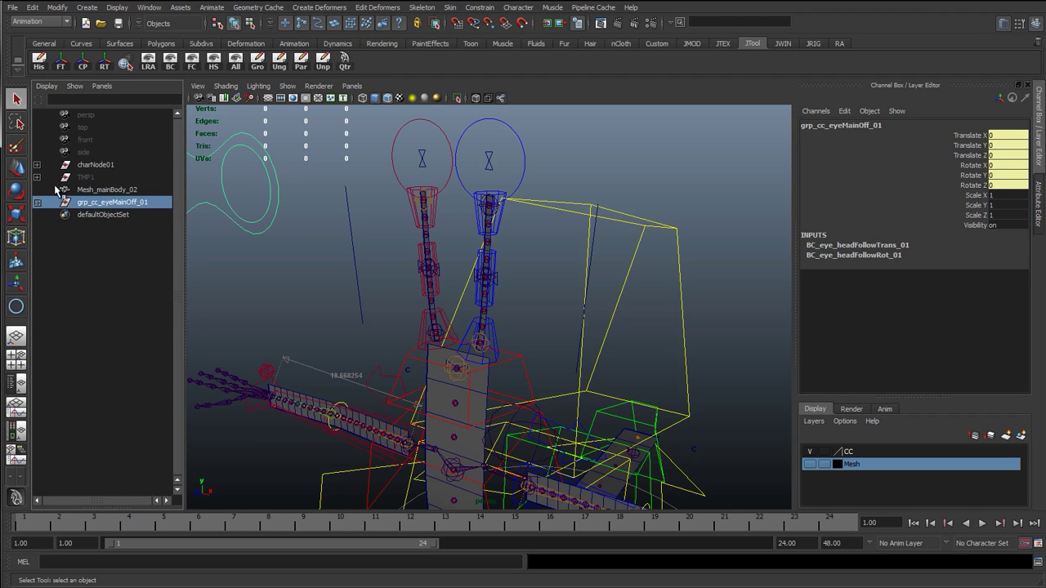
left_click(37, 166)
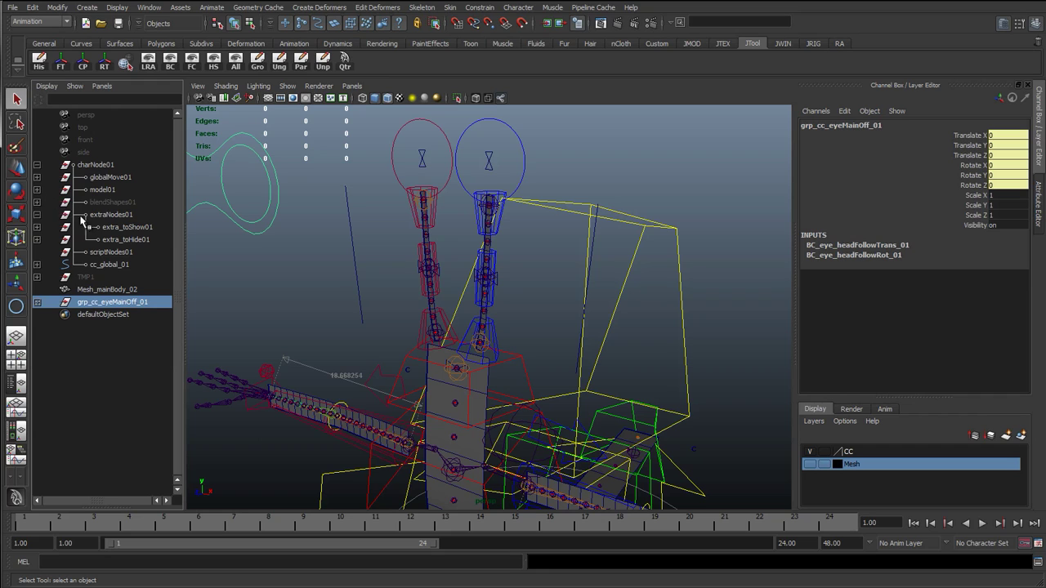
left_click(37, 176)
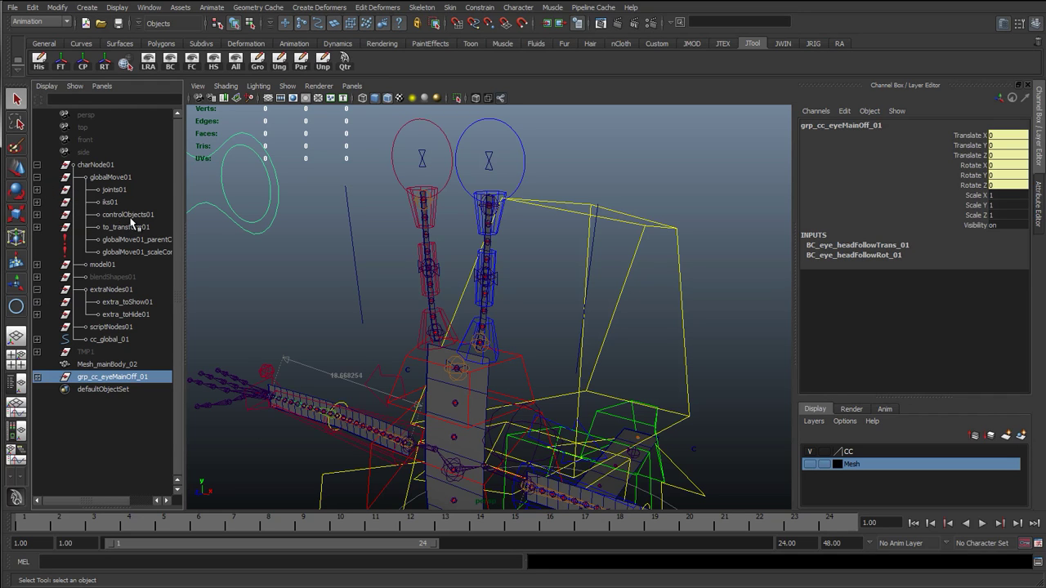
left_click(131, 215, "ctrl")
key("p")
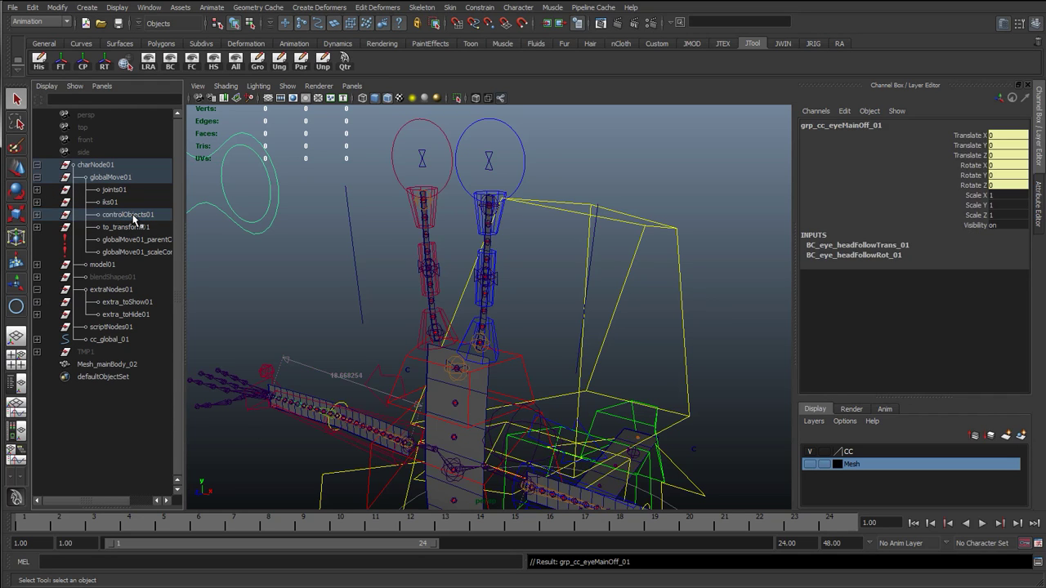
left_click(127, 216)
left_click(37, 165)
Scale the rig to a Global Scale of 1.91 on cc_global_01 to test the eye controls, and undo the scaling.
right_click_drag(387, 288, 274, 278, "alt")
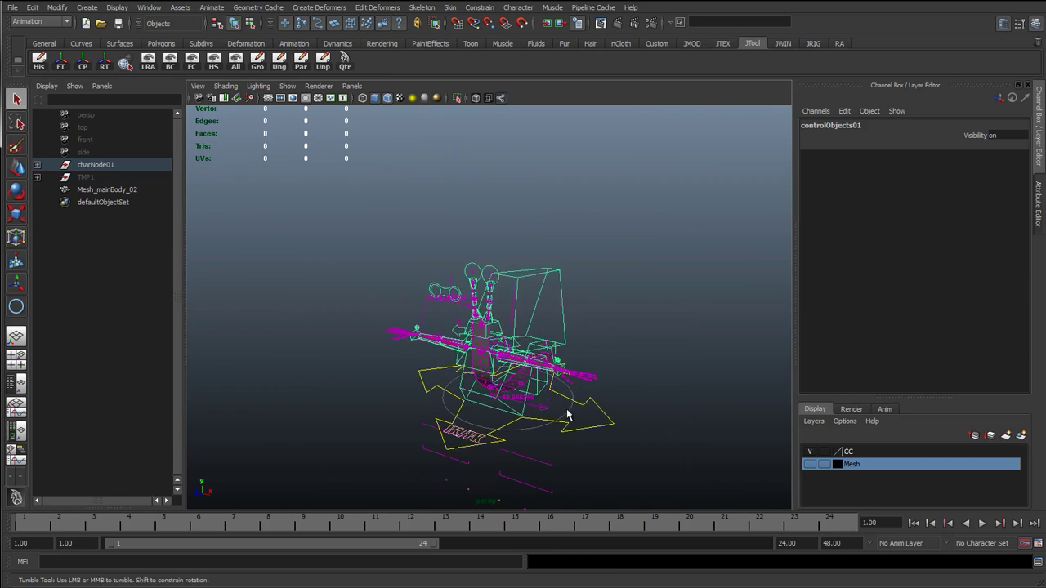
left_click(566, 414)
left_click(960, 206)
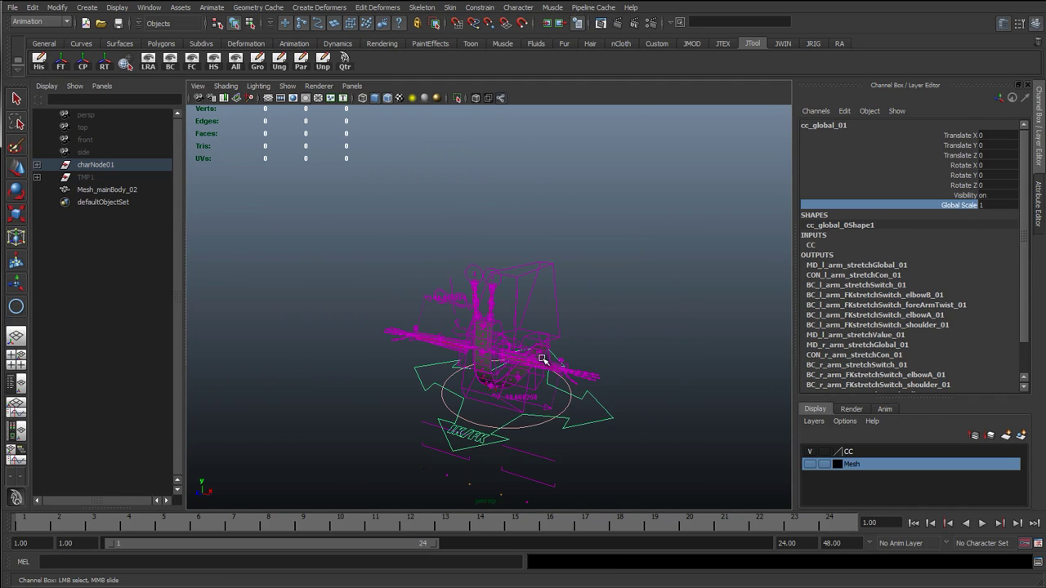
middle_click_drag(542, 359, 601, 369)
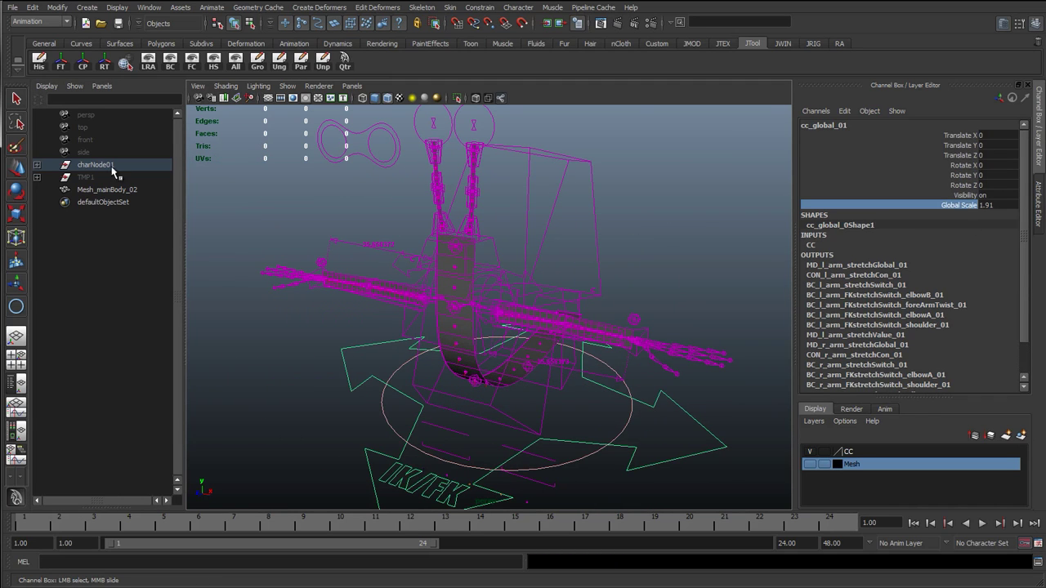
right_click_drag(534, 273, 433, 245, "alt")
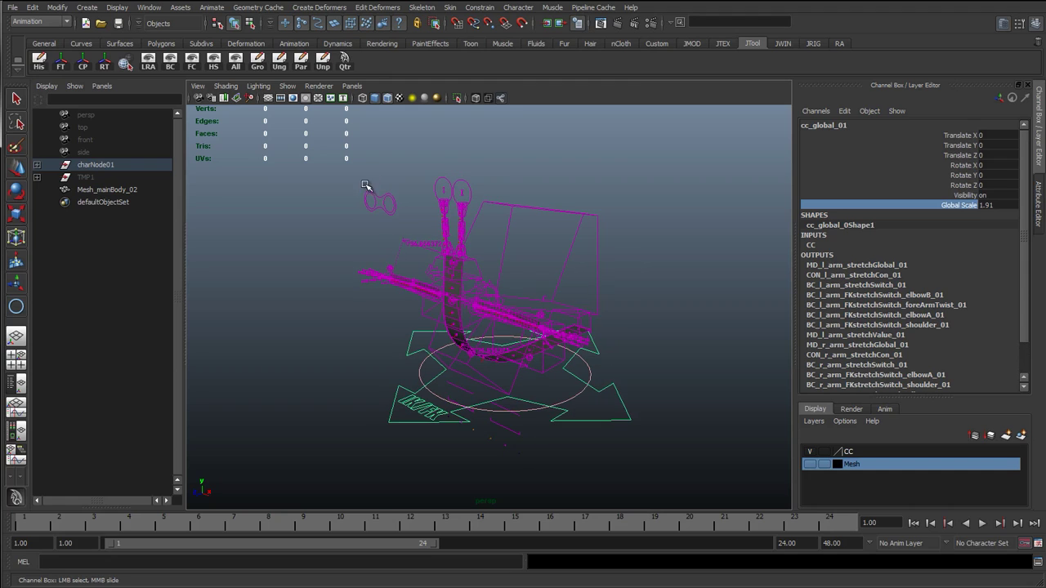
left_click_drag(399, 289, 434, 289, "alt")
key("ctrl+z")
scroll(555, 308, "up", 5)
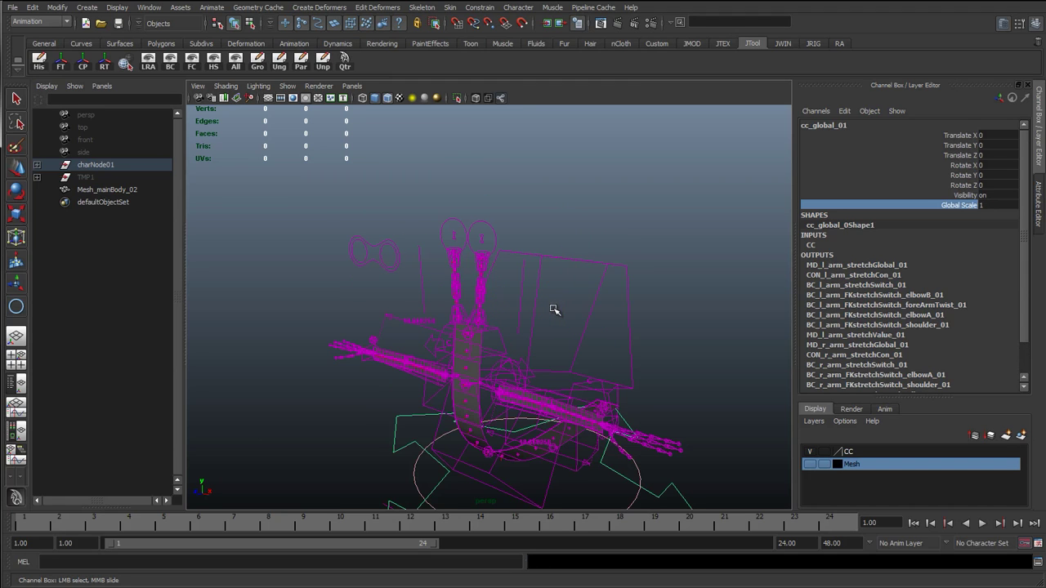
key("q")
left_click(384, 204)
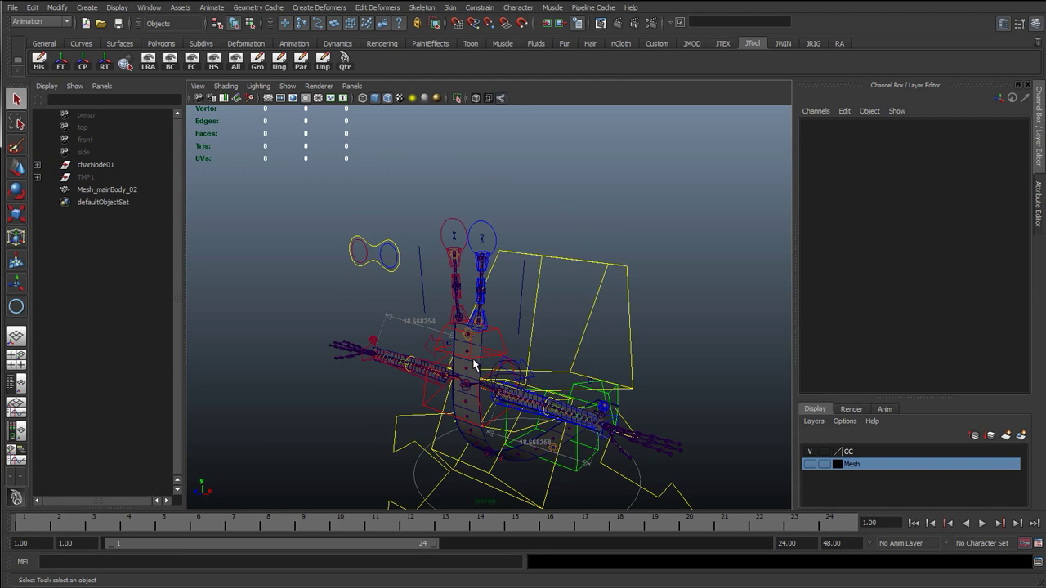
Display polygons in the viewport and make the Mesh layer visible.
scroll(487, 360, "up", 3)
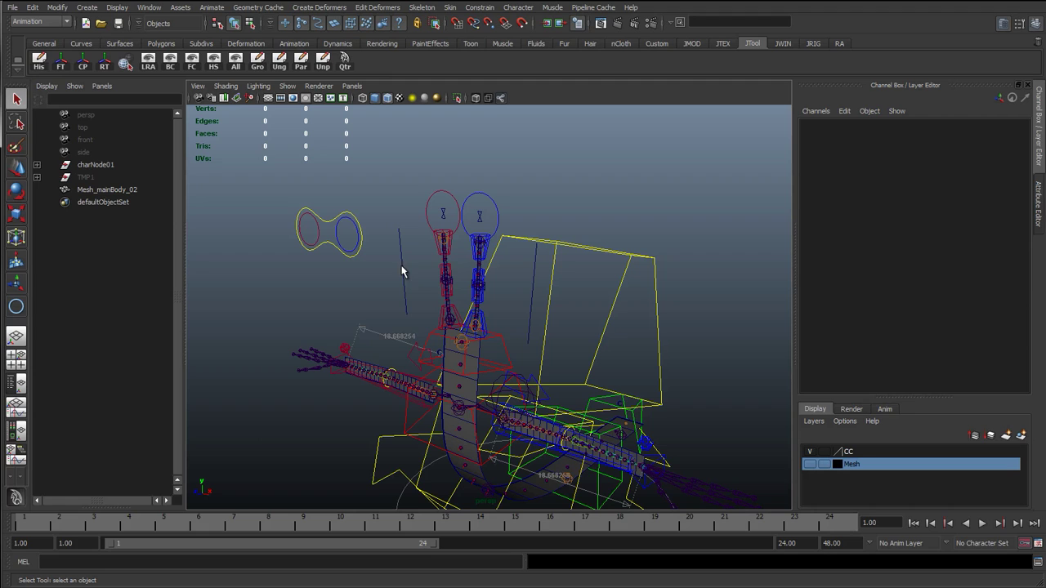
left_click(319, 225)
left_click(288, 86)
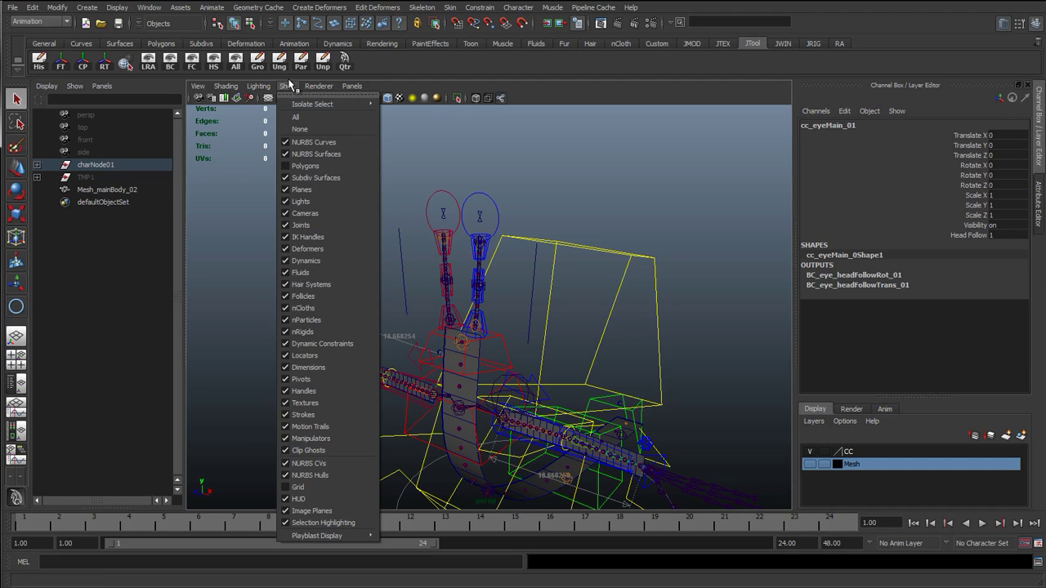
left_click(305, 166)
scroll(566, 373, "up", 3)
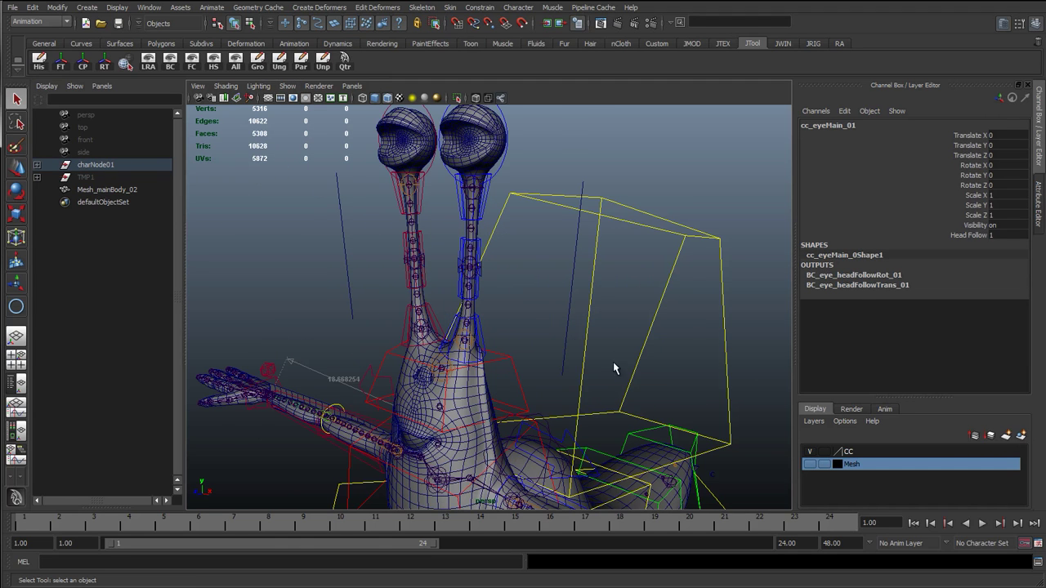
left_click(809, 464)
Hide the extra Mesh_mainBody_02 mesh and check its Visibility attribute.
left_click(103, 190)
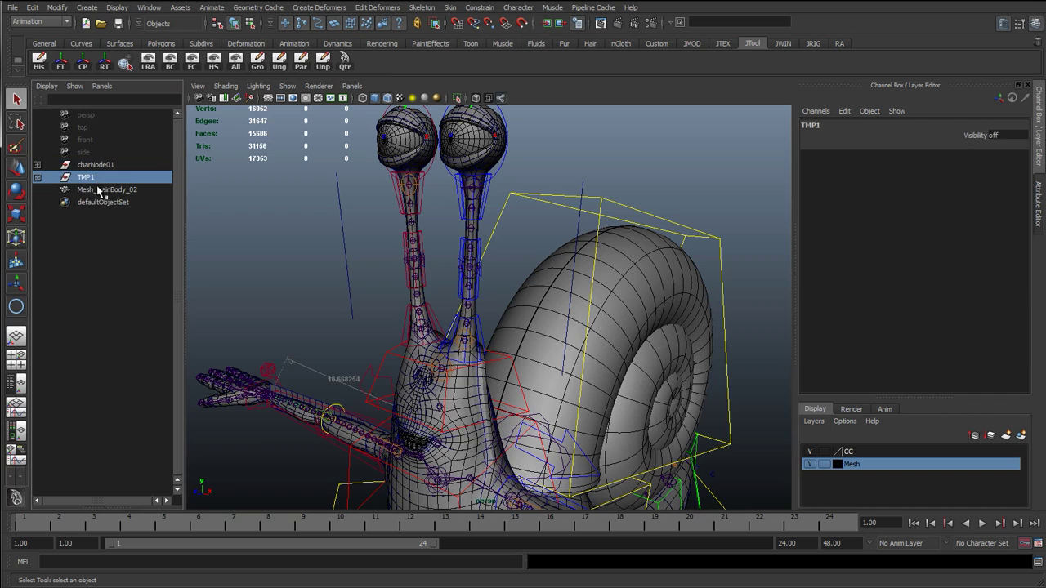
left_click_drag(384, 303, 609, 324, "alt")
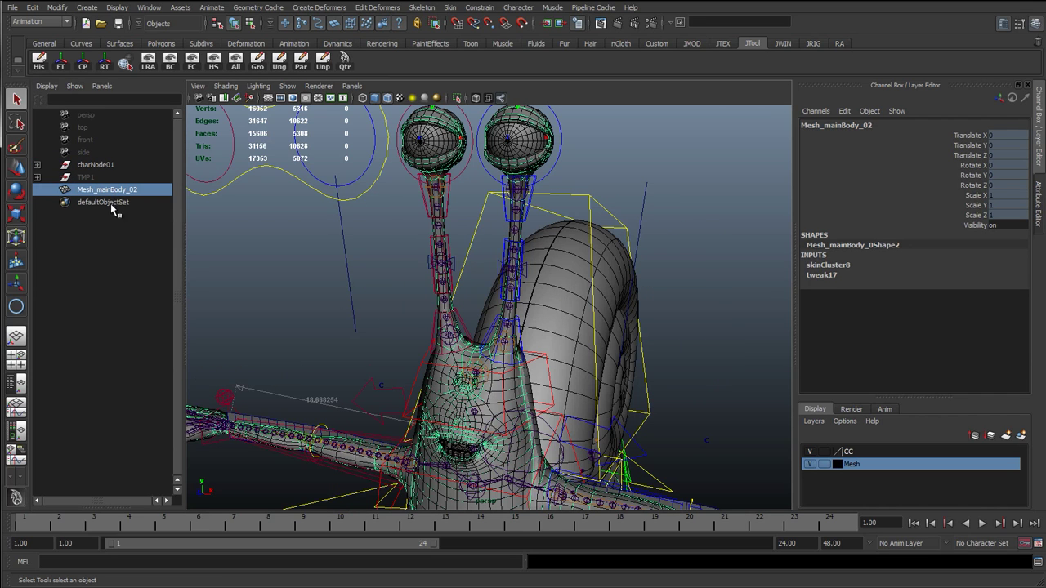
key("ctrl+h")
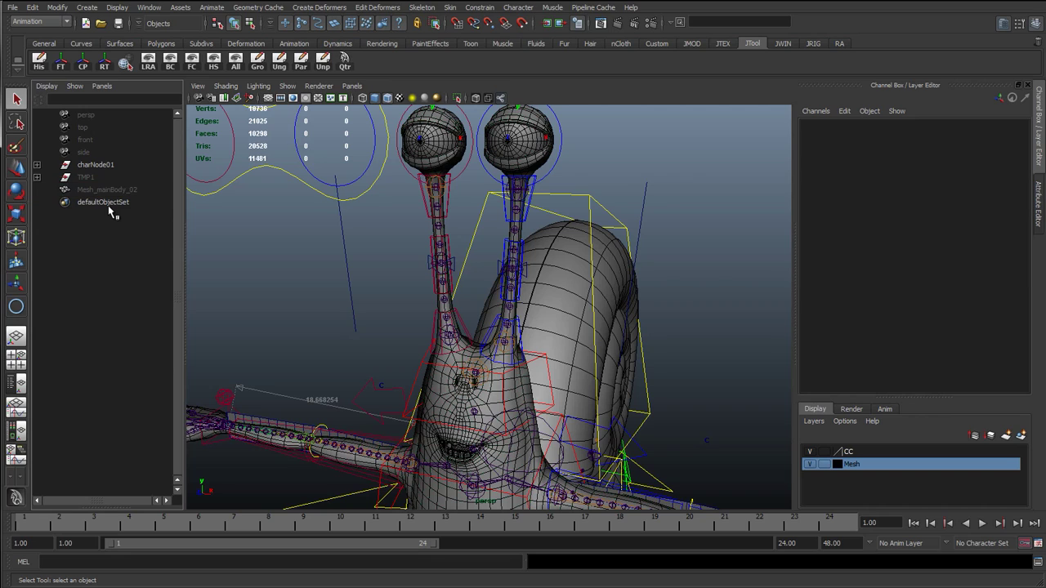
left_click(111, 191)
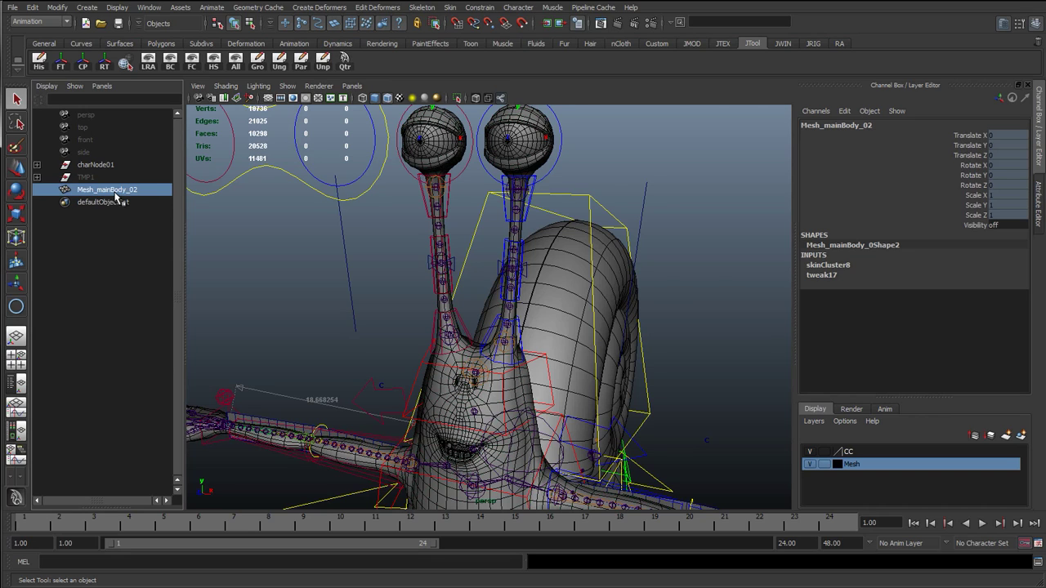
double_click(1004, 225)
key("Return")
left_click(270, 275)
left_click_drag(270, 276, 398, 295, "alt")
left_click_drag(361, 183, 497, 335, "alt")
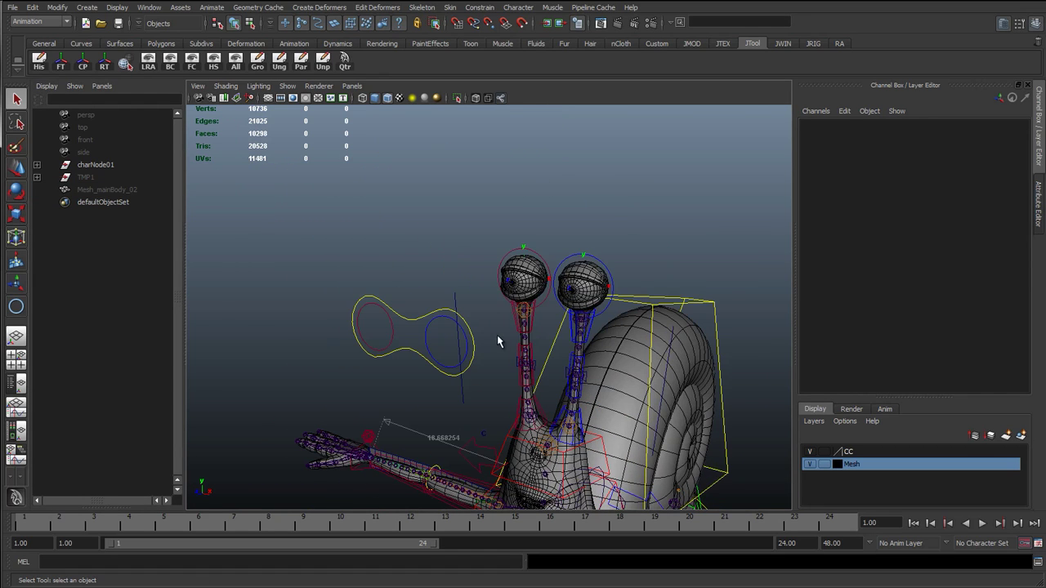
Locate both eye meshes under model01 in a widened Outliner and examine how the shell mesh is attached.
scroll(539, 381, "up", 4)
left_click(550, 258)
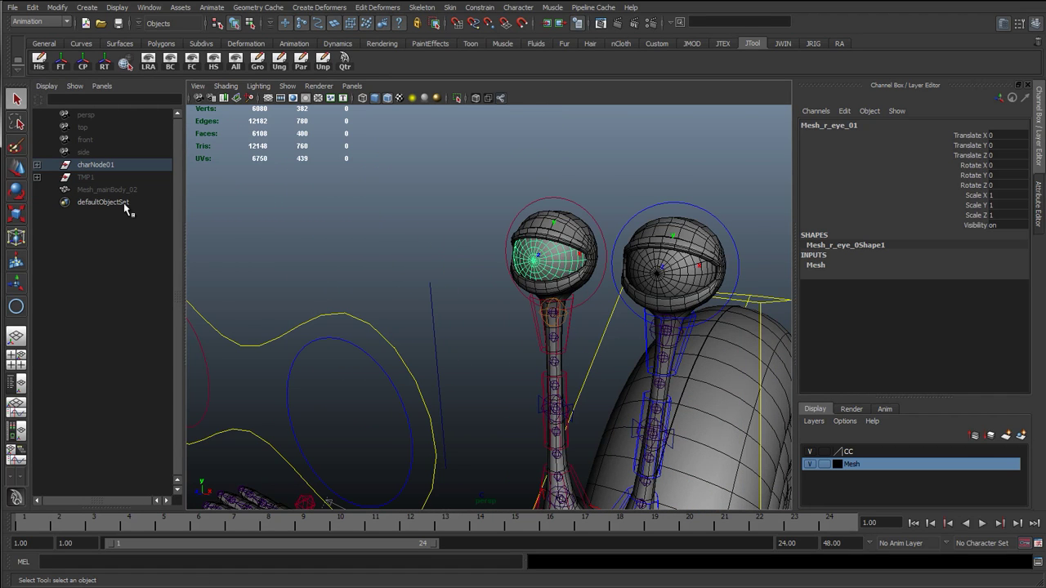
left_click(665, 275, "shift")
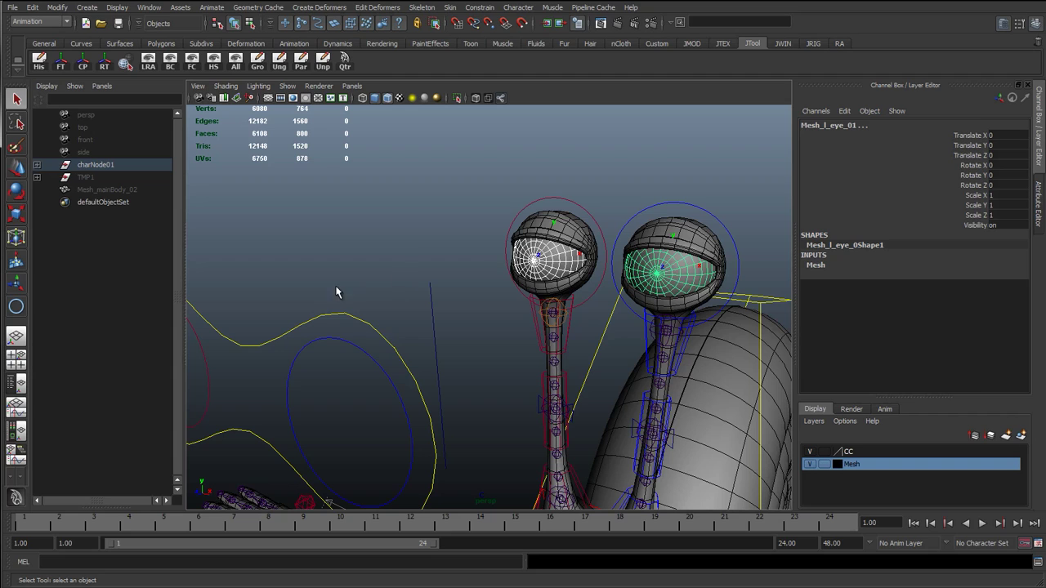
key("f")
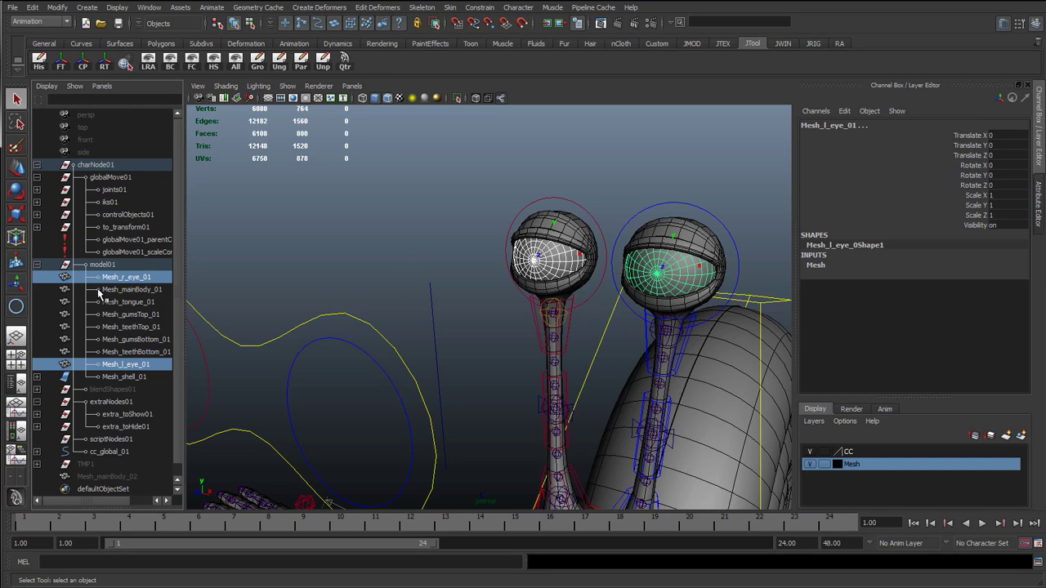
left_click_drag(181, 278, 321, 282)
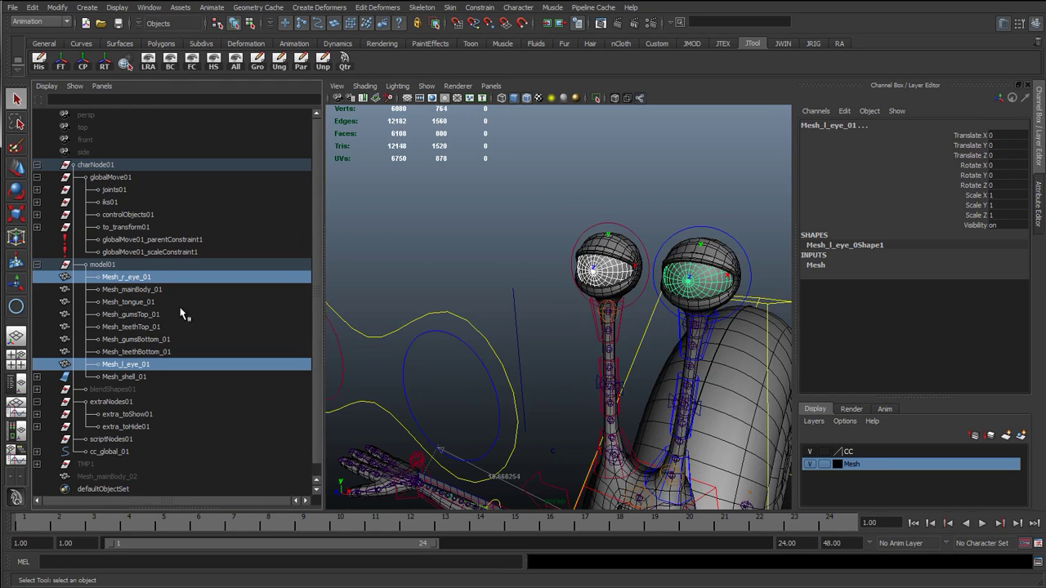
scroll(131, 315, "down", 1)
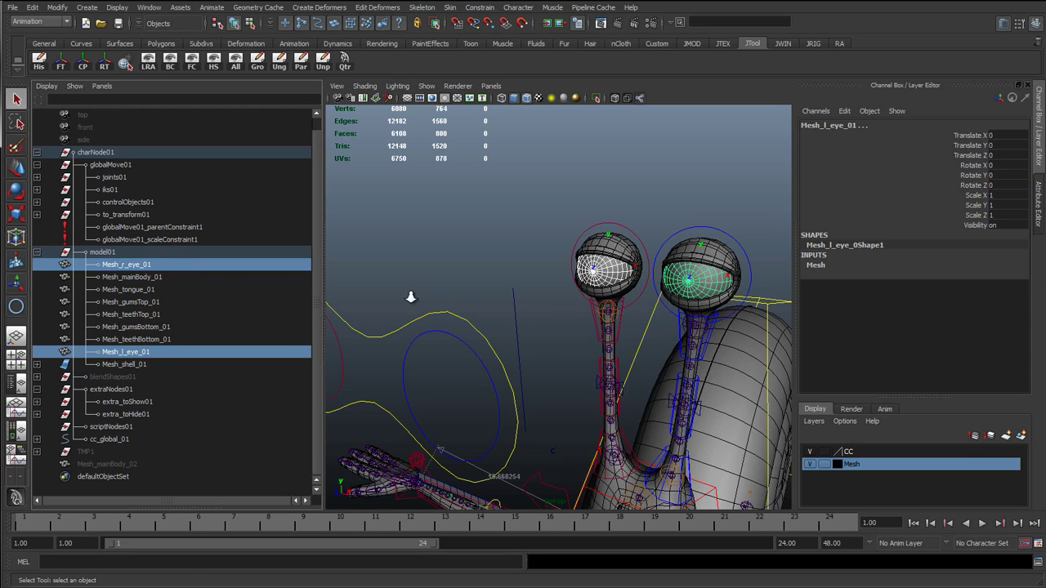
right_click_drag(412, 297, 351, 297, "alt")
middle_click_drag(493, 322, 433, 265, "alt")
left_click_drag(431, 327, 617, 322, "alt")
left_click(595, 321)
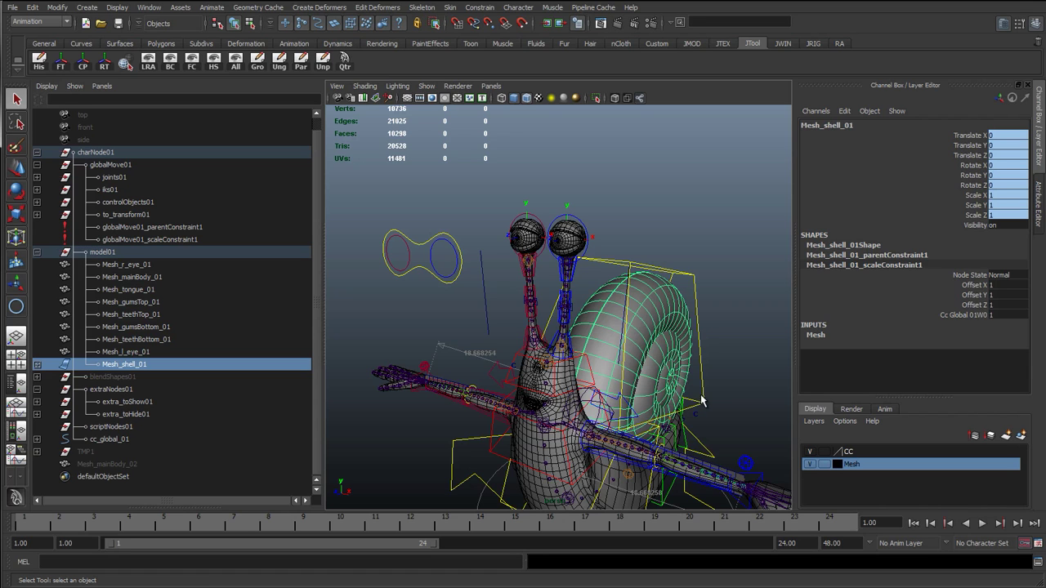
scroll(500, 265, "up", 3)
scroll(491, 201, "down", 3)
Put Mesh_r_eye_01 and Mesh_l_eye_01 each into a group of its own.
left_click(529, 239)
scroll(525, 325, "up", 5)
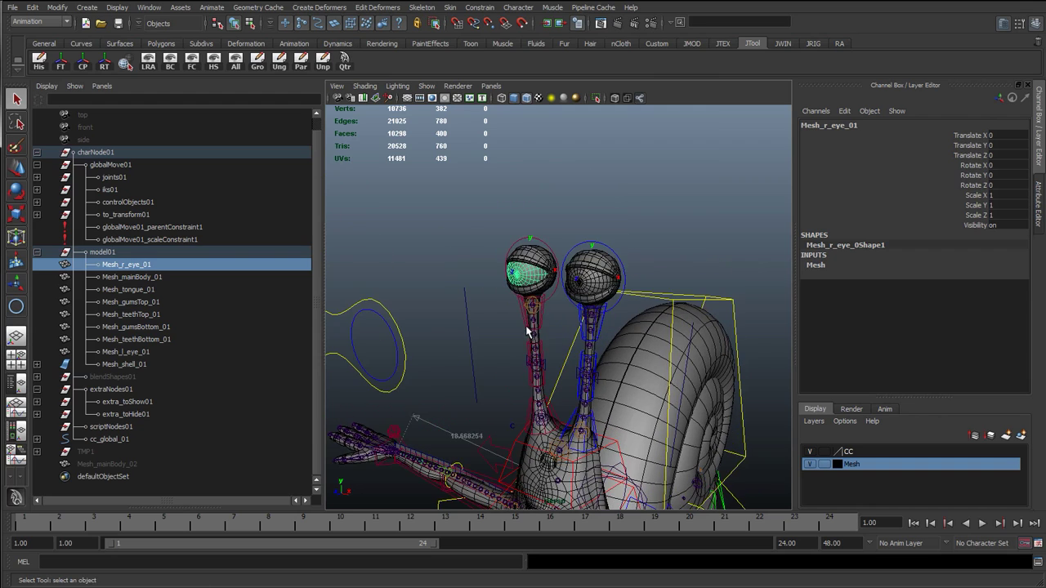
key("ctrl+g")
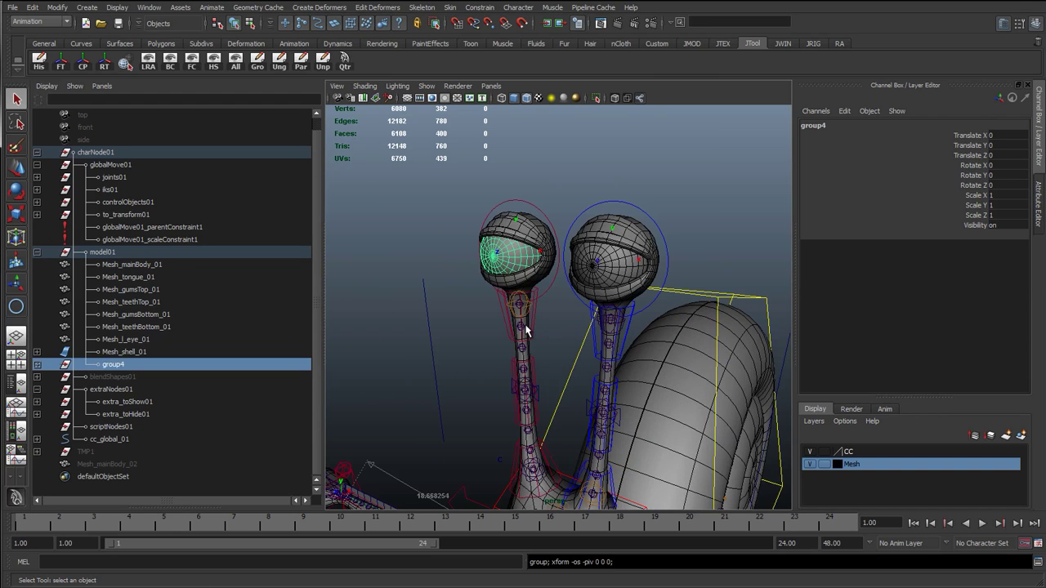
left_click(609, 270)
key("ctrl+g")
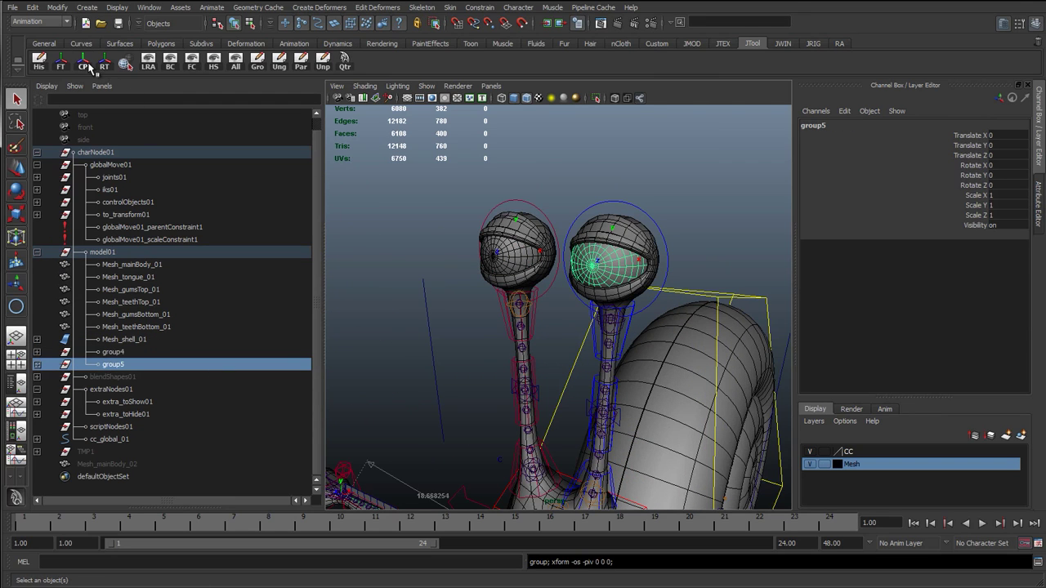
Center the pivot of the right eye's group, test it with a free rotation and undo that rotation.
left_click(113, 351)
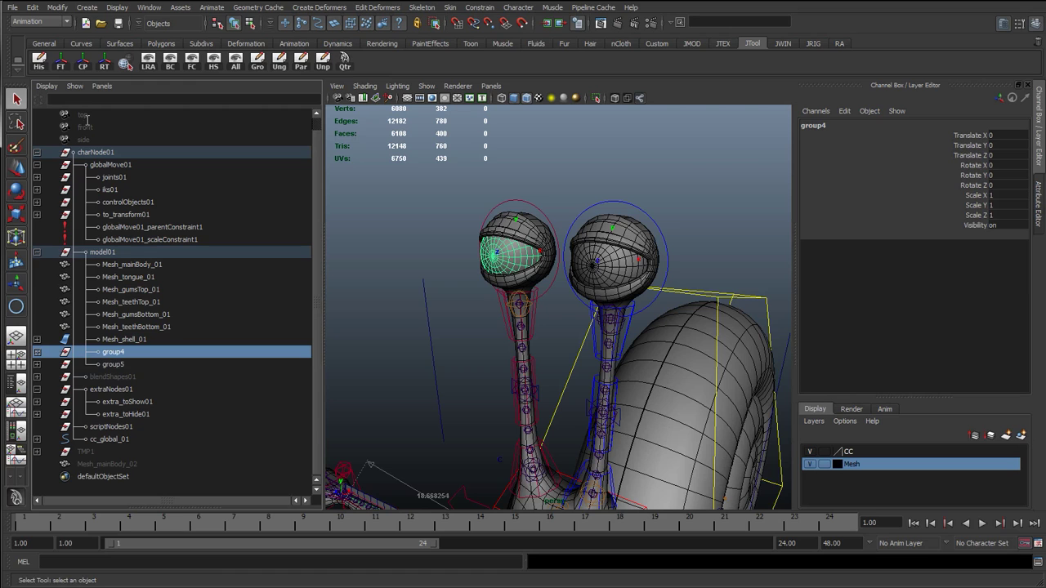
left_click(83, 63)
key("w")
key("e")
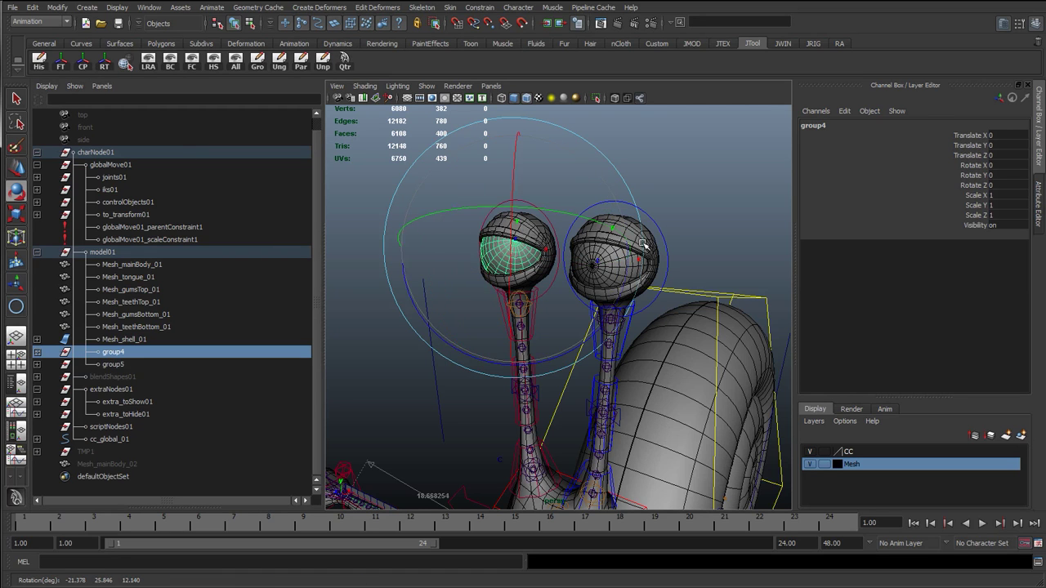
left_click_drag(643, 244, 481, 301)
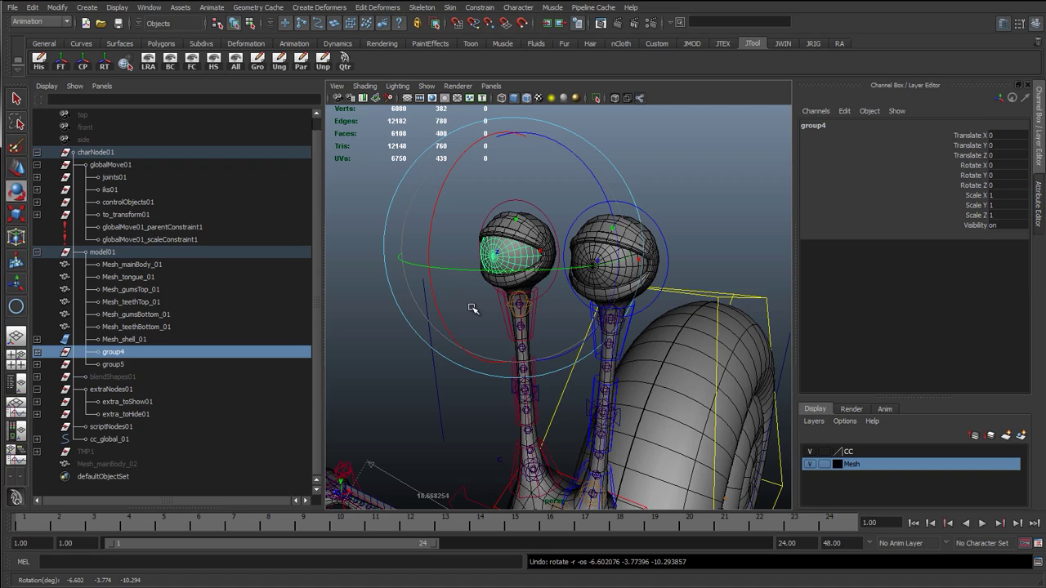
key("q")
Rename the right eye mesh's group to grp_Mesh_r_eye_01, reusing the mesh's own name.
left_click(121, 365)
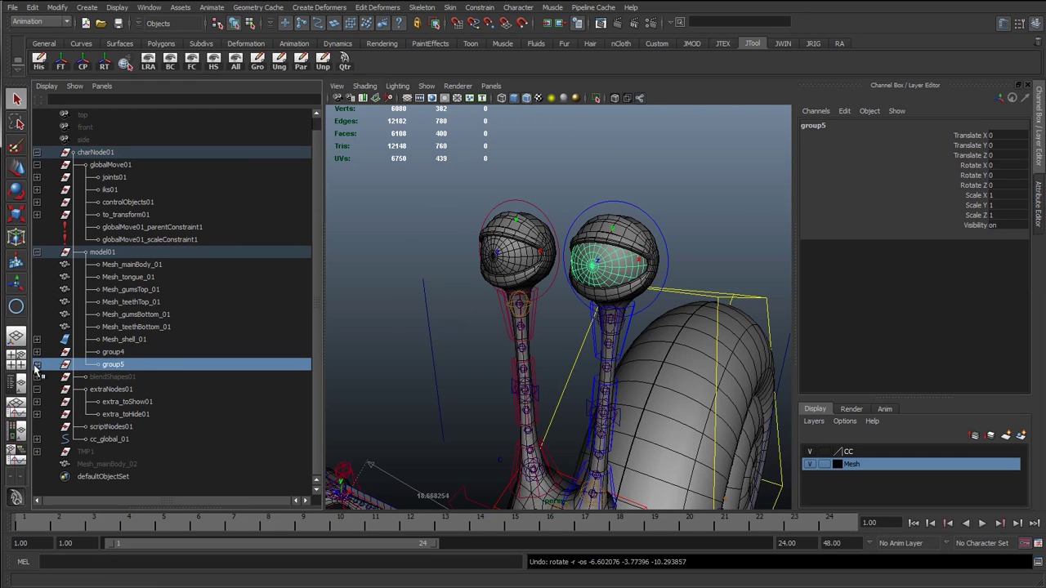
left_click(36, 364)
left_click(37, 351)
double_click(139, 365)
key("ctrl+c")
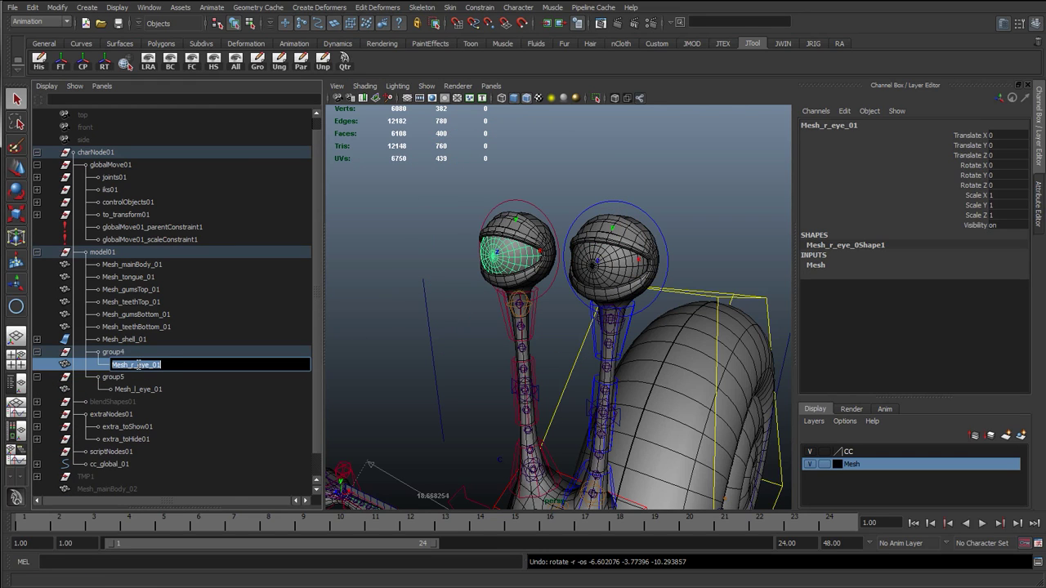
double_click(128, 351)
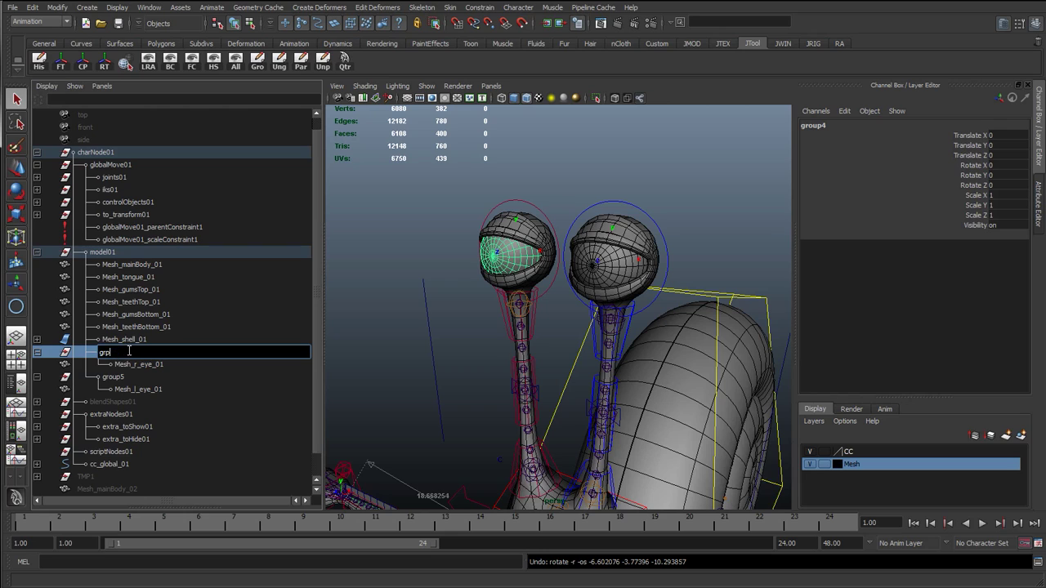
type("grp_")
key("ctrl+v")
key("Return")
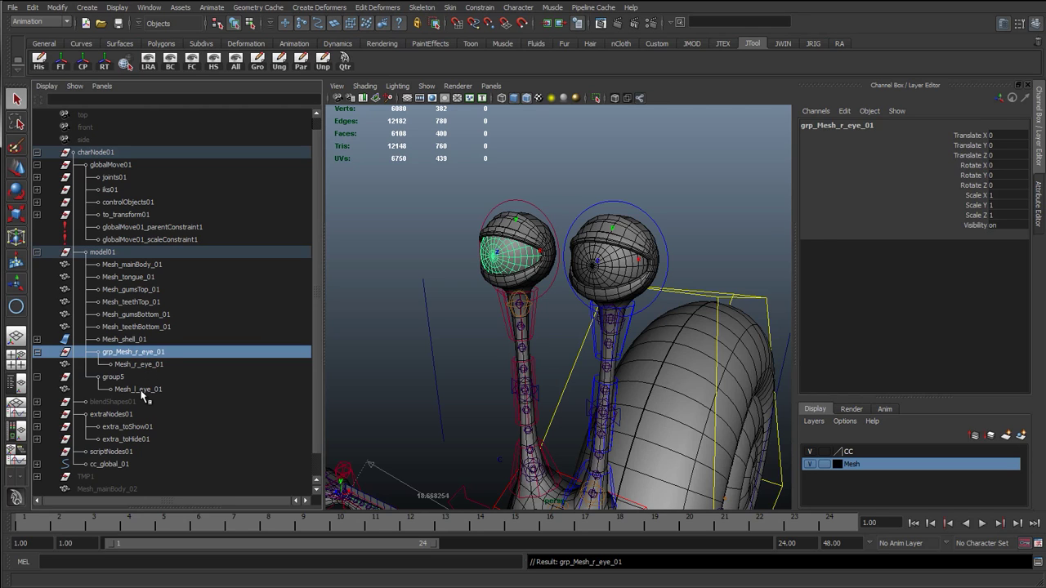
Rename the left eye mesh's group to grp_Mesh_l_eye_01 and collapse both eye groups in the hierarchy.
double_click(139, 391)
key("ctrl+c")
double_click(114, 377)
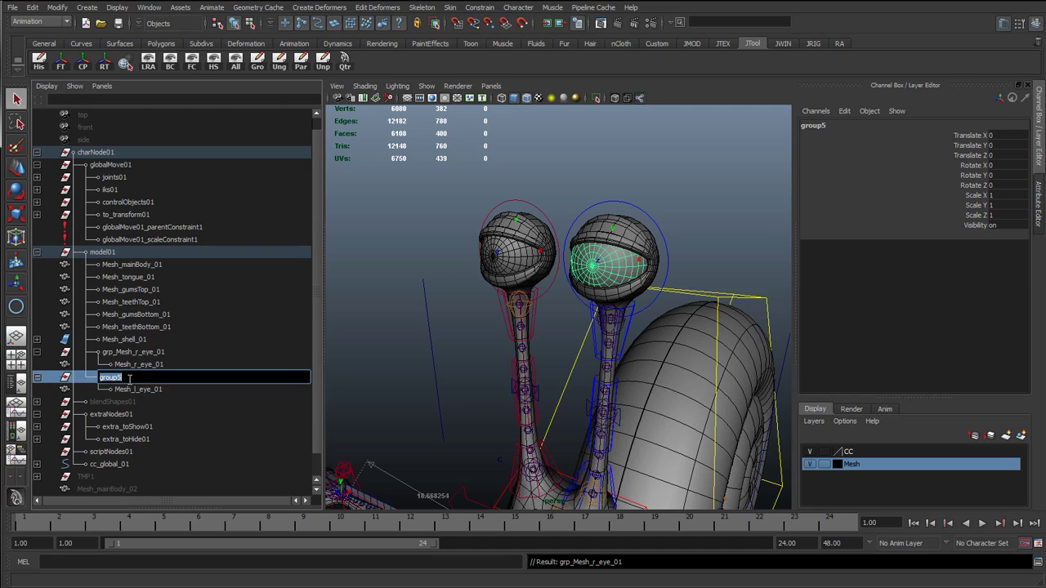
key("ctrl+v")
key("Home")
type("grp_")
key("Return")
left_click(37, 377)
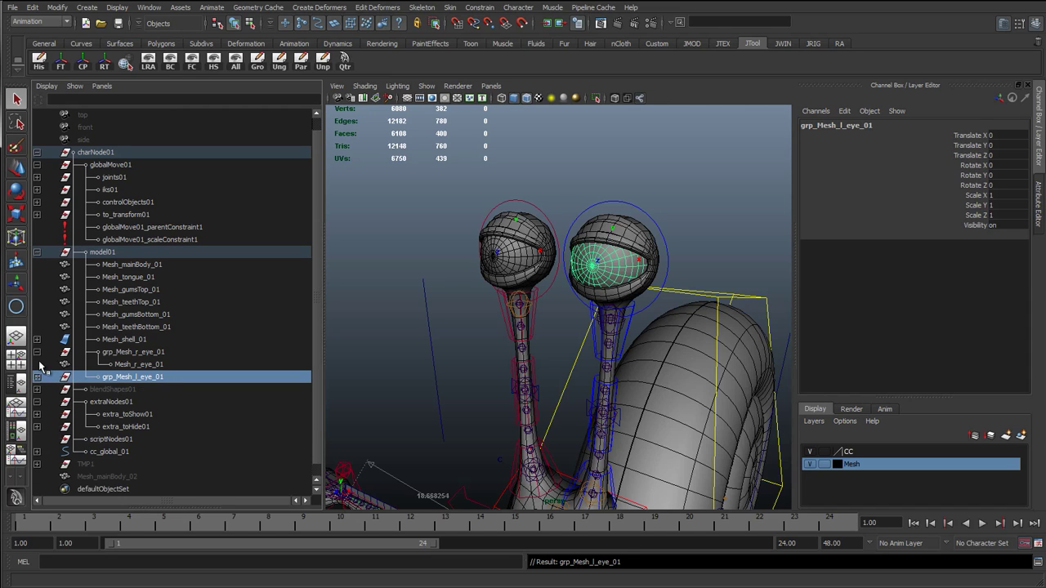
left_click(36, 352)
Check which object is selected by picking the right eye in the view compared with its group in the hierarchy.
left_click(149, 352)
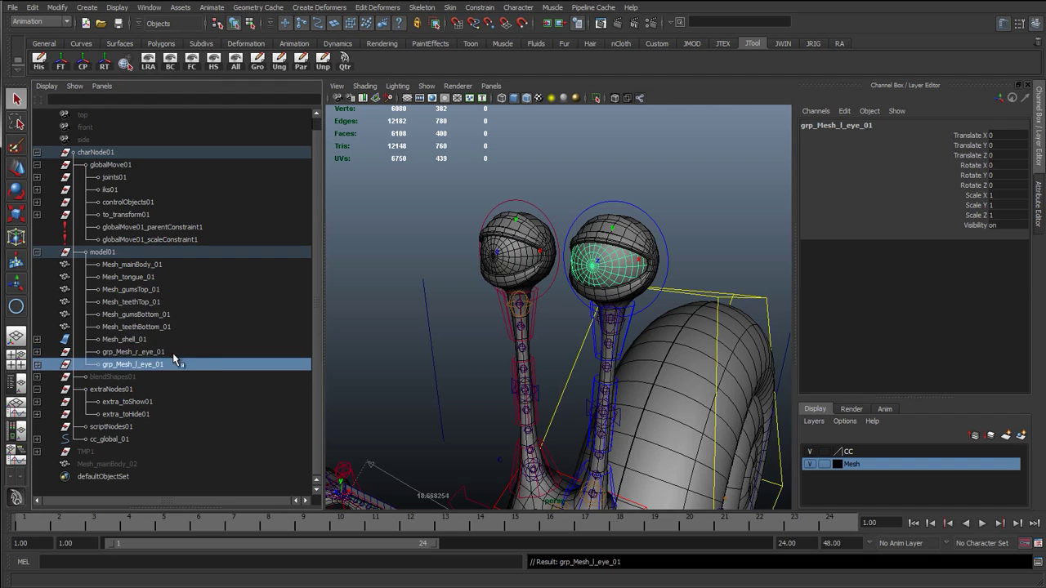
left_click(501, 248)
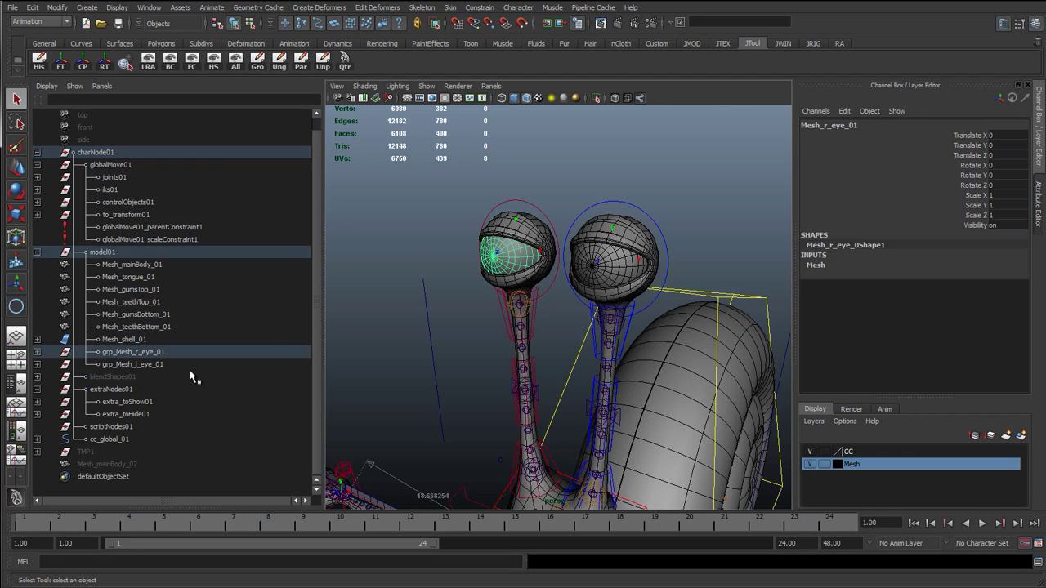
left_click(161, 363)
key("Up")
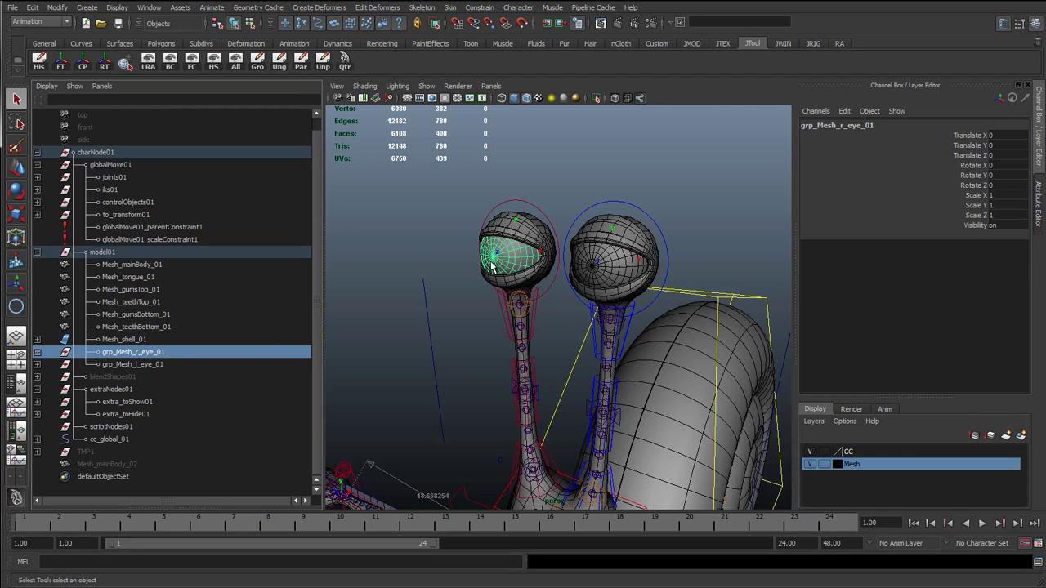
left_click(543, 256)
left_click(507, 257)
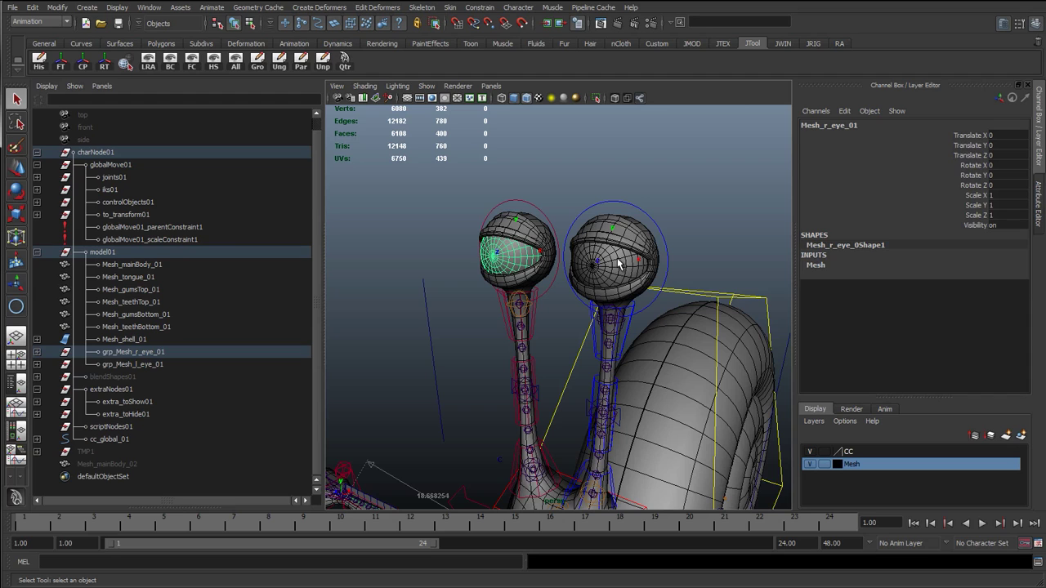
left_click(370, 196)
Create a locator, hide the polygon meshes in the view and snap the locator to the right eye joint.
scroll(463, 255, "up", 4)
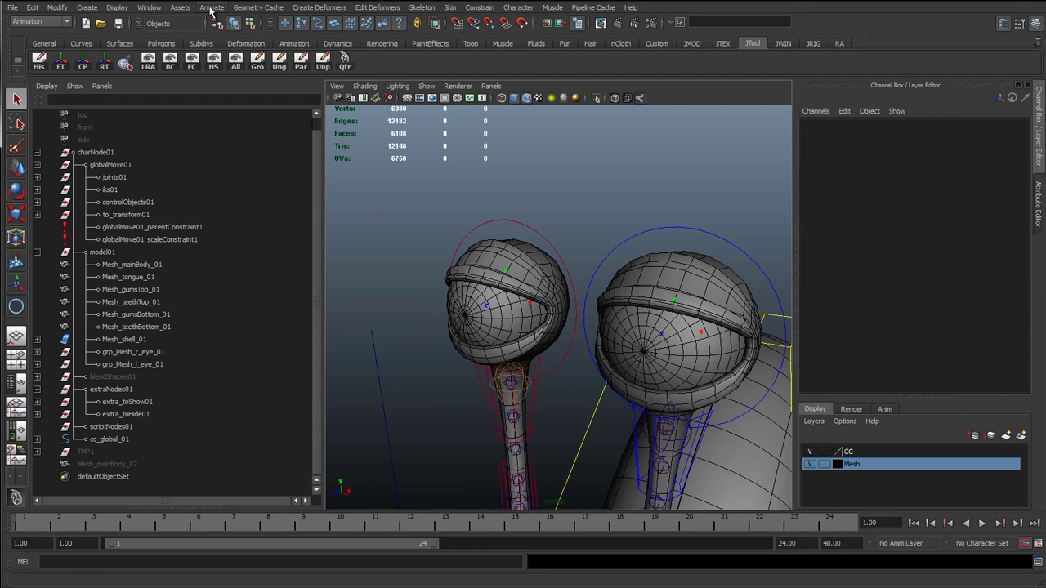
left_click(83, 7)
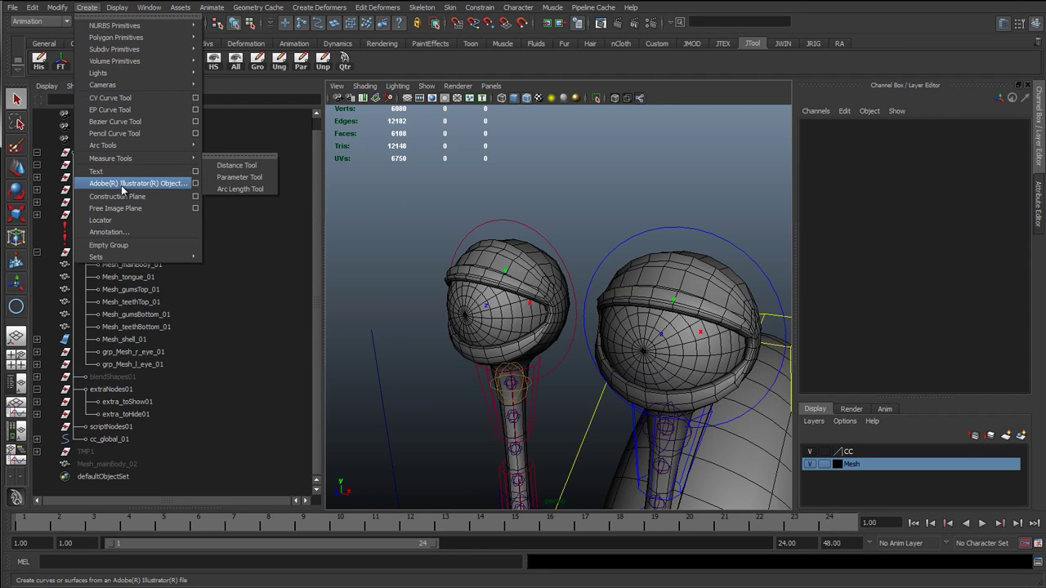
left_click(101, 220)
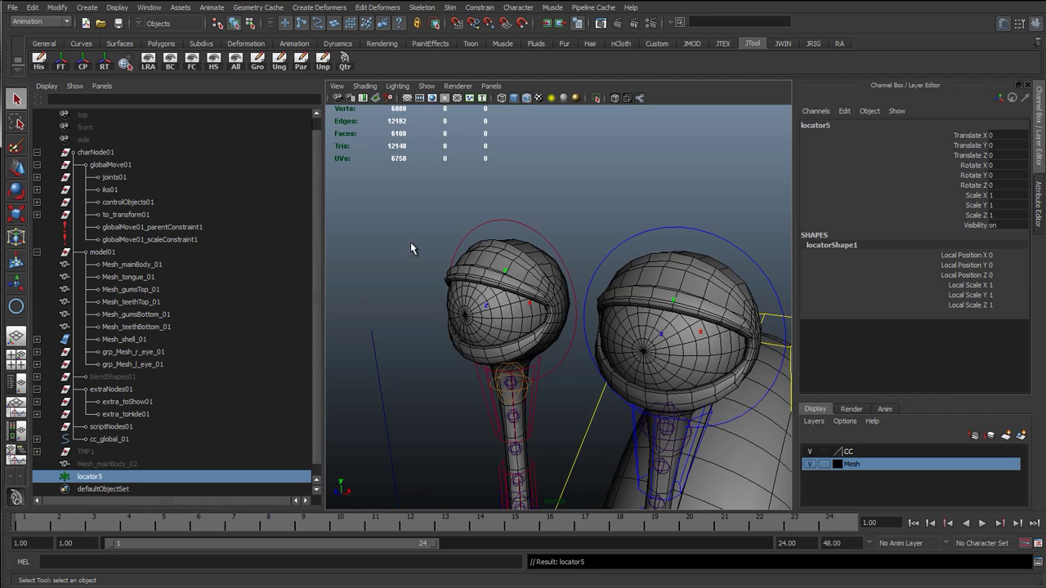
left_click(427, 85)
left_click(462, 171)
key("w")
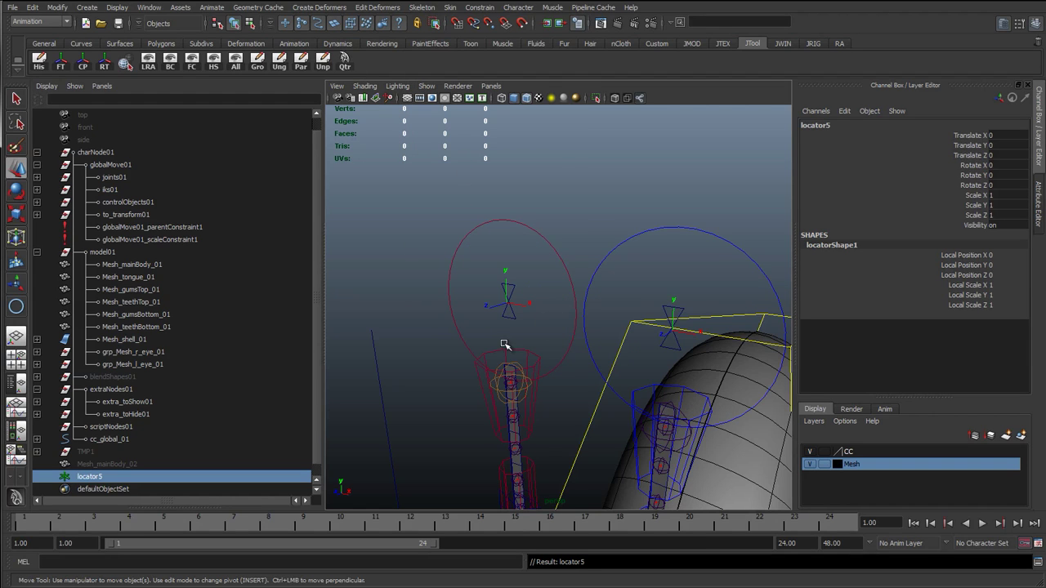
left_click_drag(506, 397, 515, 278)
Duplicate the locator and snap the copy to the left eye joint.
key("ctrl+d")
left_click_drag(605, 313, 590, 291)
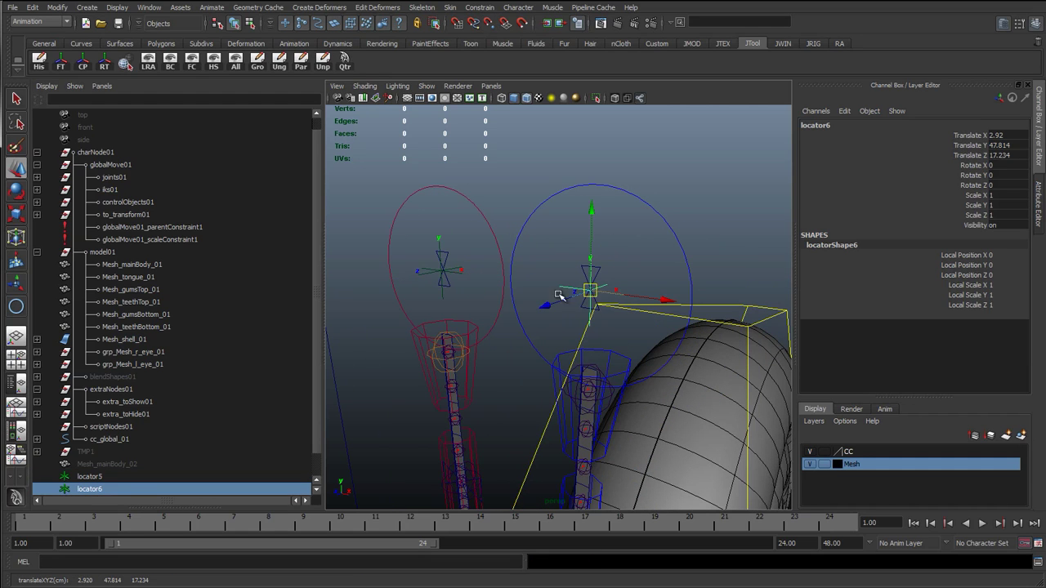
scroll(498, 299, "up", 3)
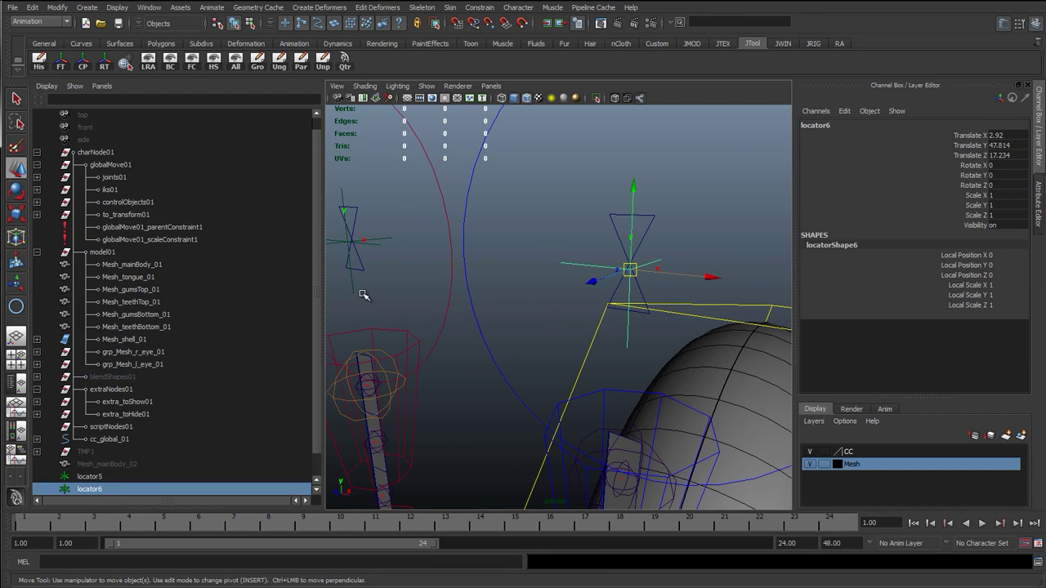
Raise both locators together above the eyes and show the polygon meshes in the view again.
left_click(351, 241, "shift")
key("f")
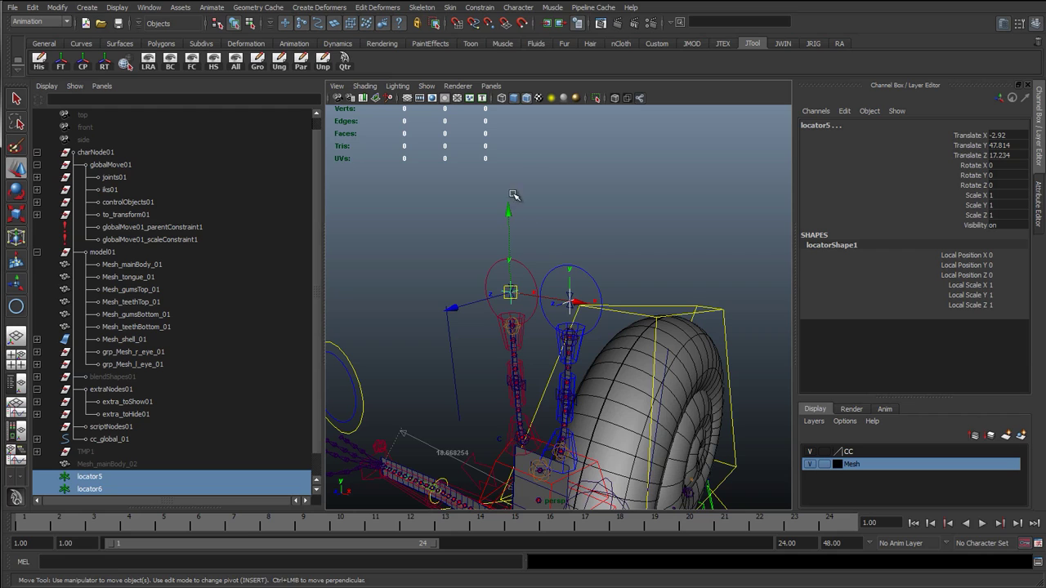
left_click_drag(514, 196, 514, 163)
left_click(427, 86)
left_click(437, 170)
scroll(503, 282, "up", 4)
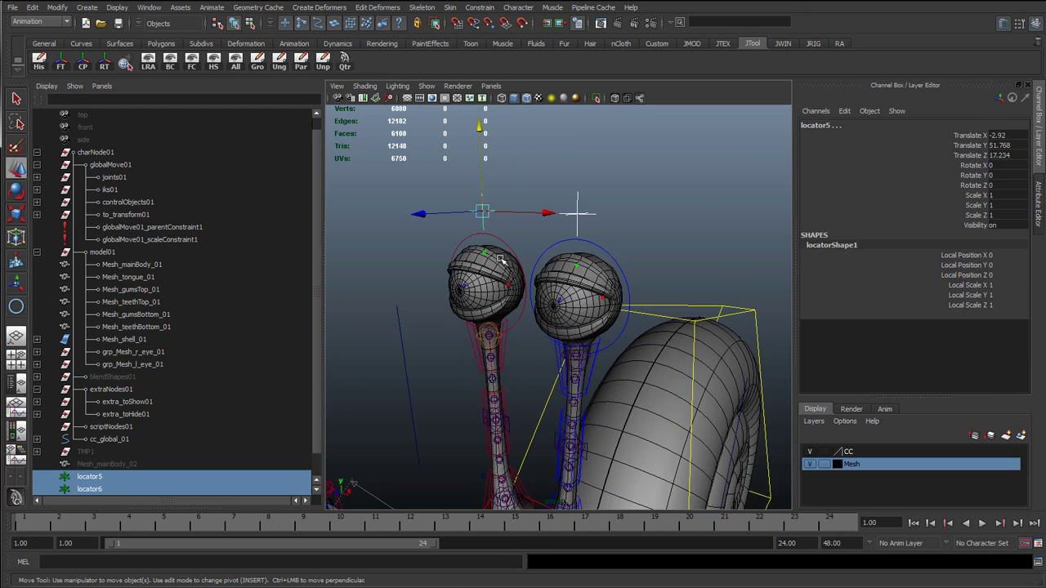
Set Translate Y of both locators to 55 and freeze their transformations.
left_click_drag(513, 306, 516, 280, "alt")
middle_click_drag(515, 278, 522, 349, "alt")
middle_click_drag(532, 207, 534, 190)
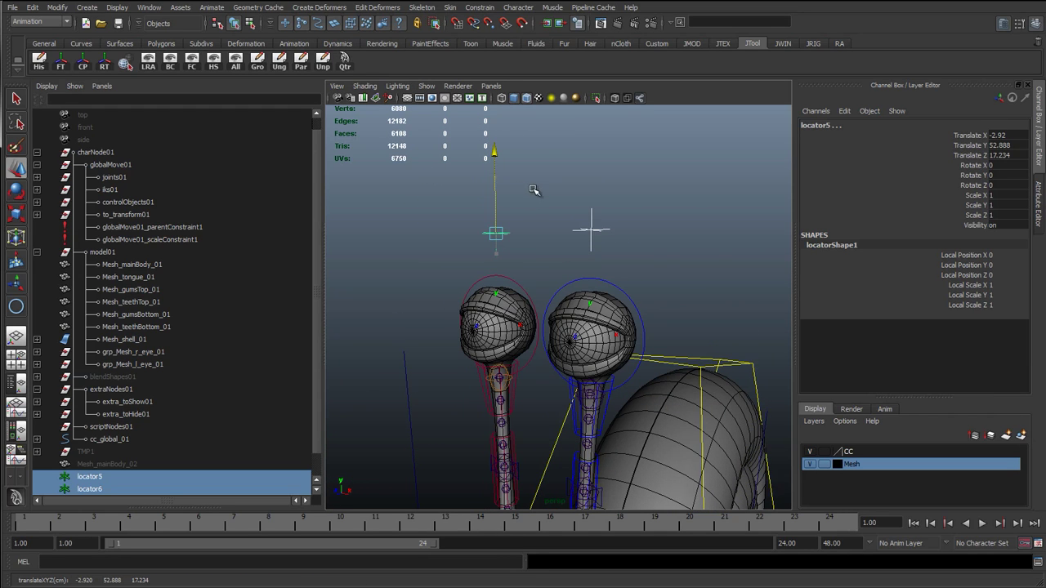
key("ctrl+z")
double_click(1002, 144)
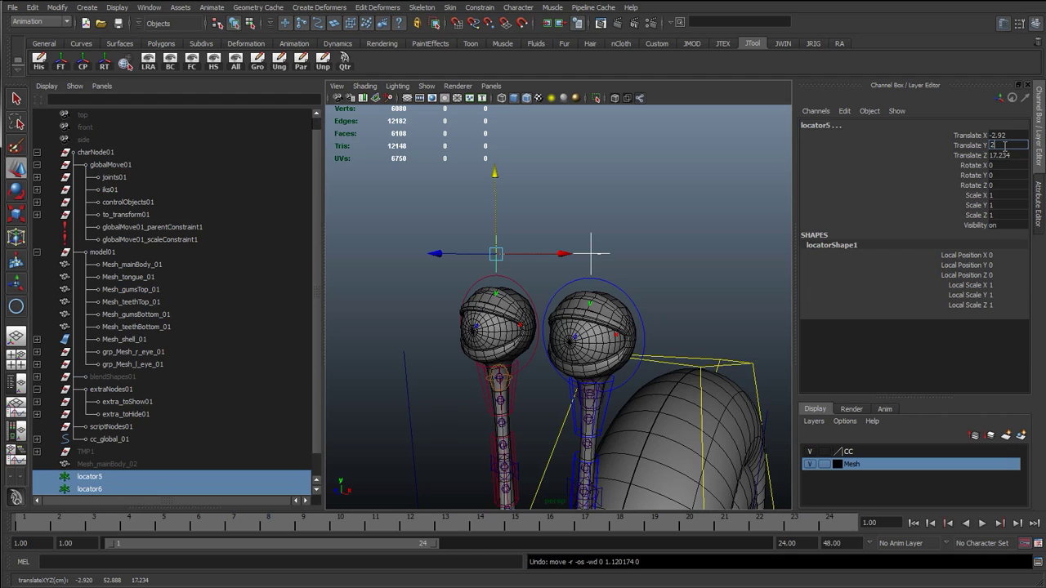
type("55")
key("Return")
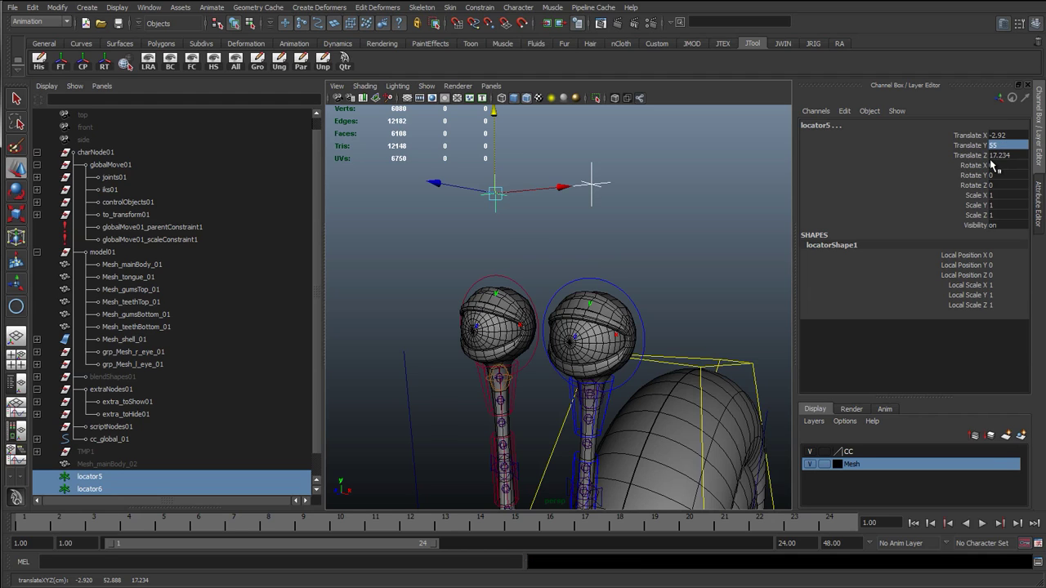
left_click(60, 61)
Test the right eye control cc_r_eye_01 with a free rotation and undo that rotation.
left_click_drag(586, 286, 486, 292, "alt")
key("q")
left_click(457, 264)
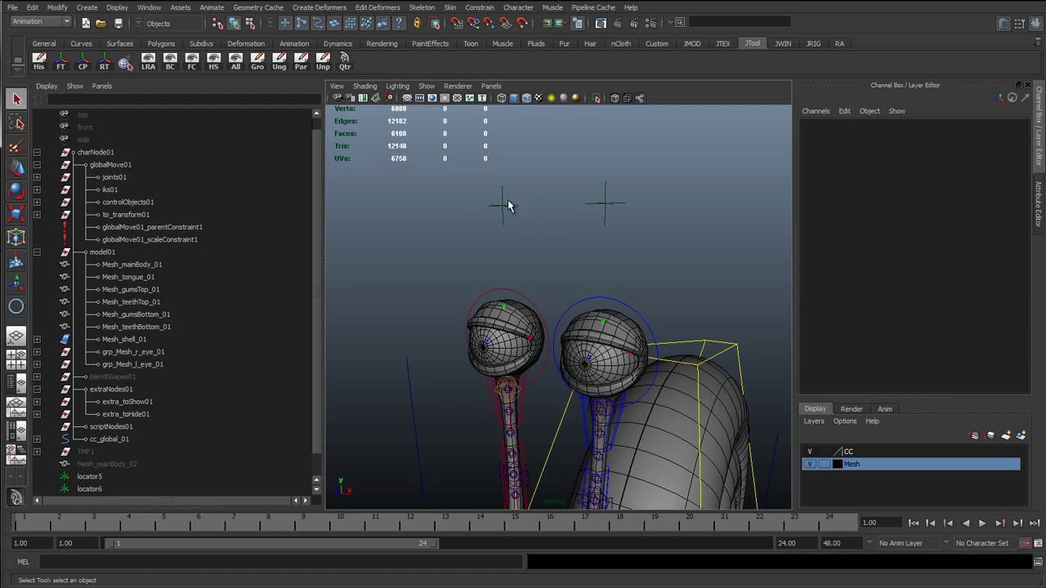
left_click_drag(508, 199, 630, 232)
left_click(557, 282)
left_click(477, 306)
key("e")
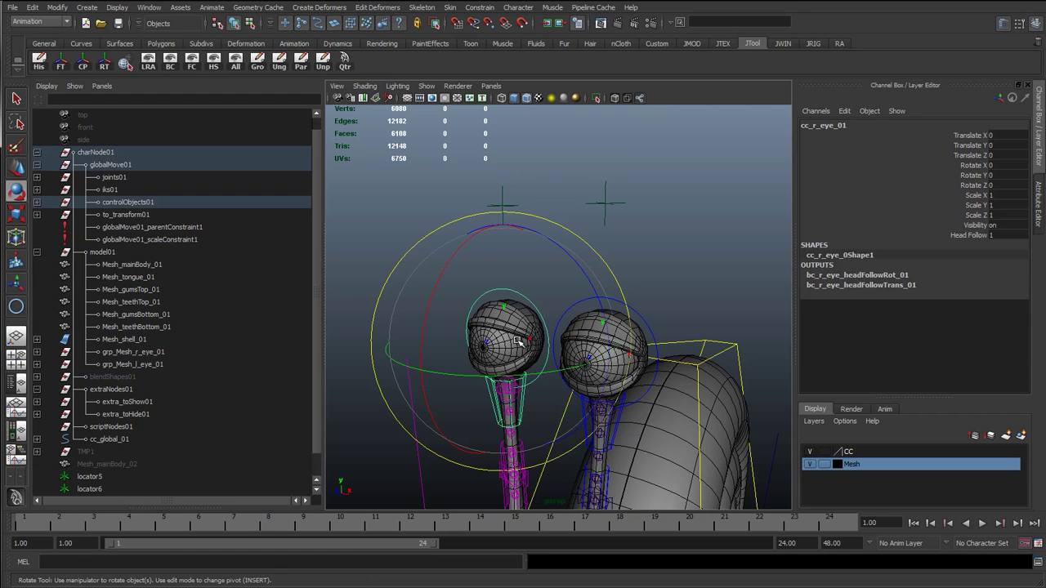
left_click_drag(457, 245, 402, 362)
key("ctrl+z")
key("ctrl+z")
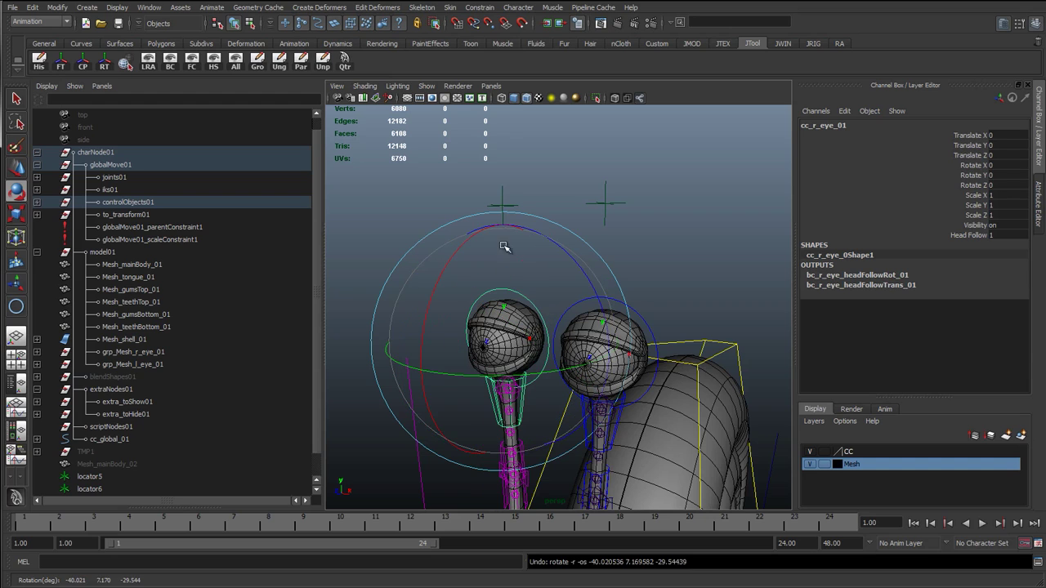
key("q")
key("ctrl+z")
Examine the right eye control and the locator above it up close.
left_click_drag(560, 244, 426, 296, "alt")
left_click(426, 296)
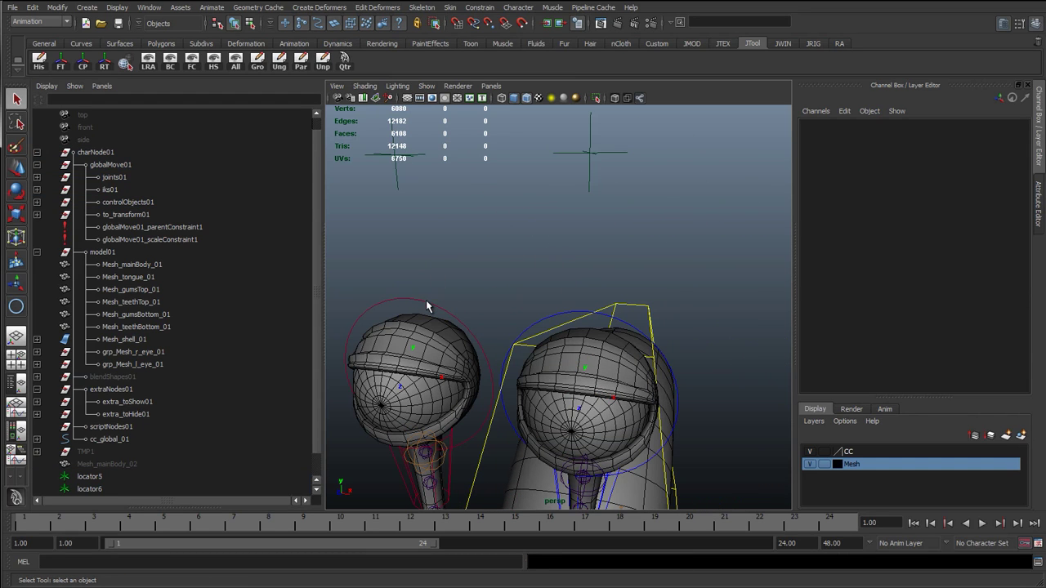
left_click(426, 300)
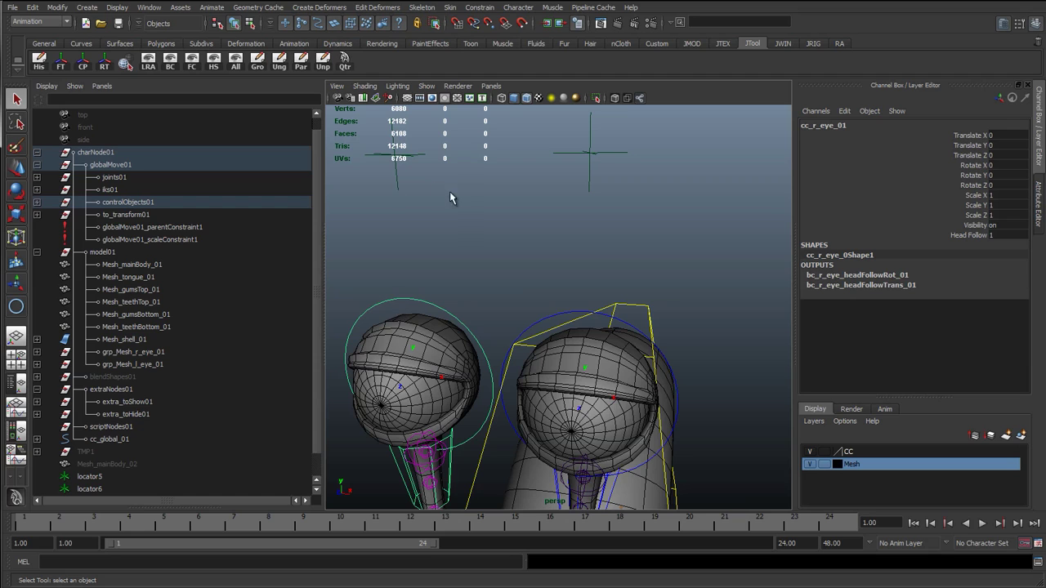
scroll(469, 299, "down", 3)
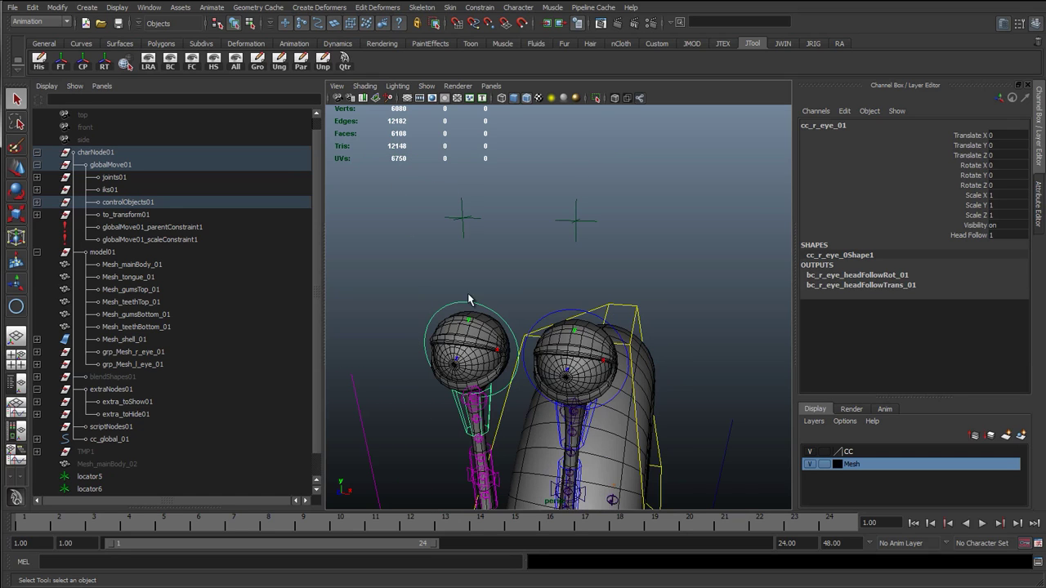
scroll(432, 331, "up", 3)
middle_click_drag(428, 261, 465, 307, "alt")
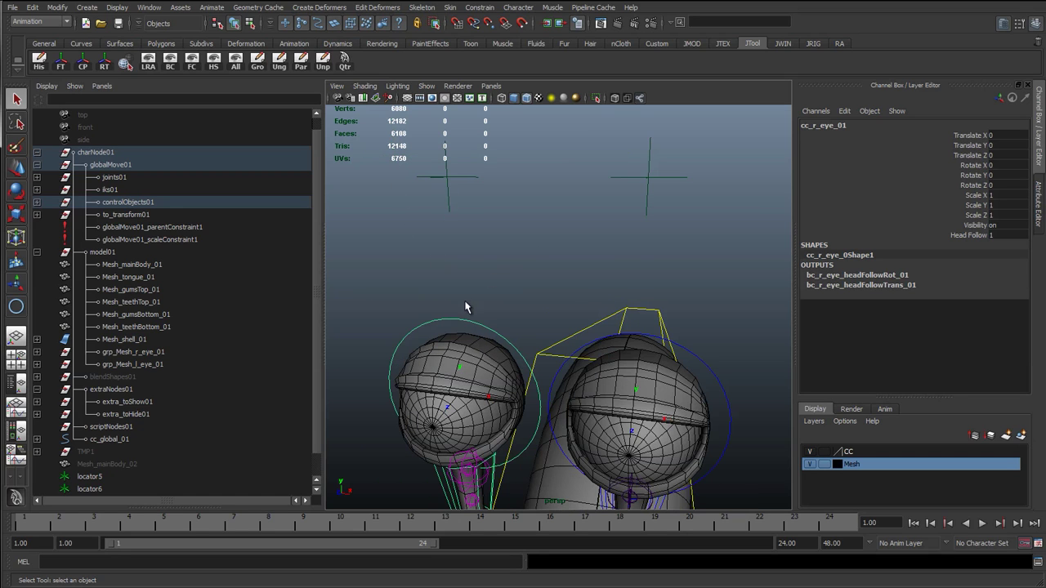
left_click(422, 174)
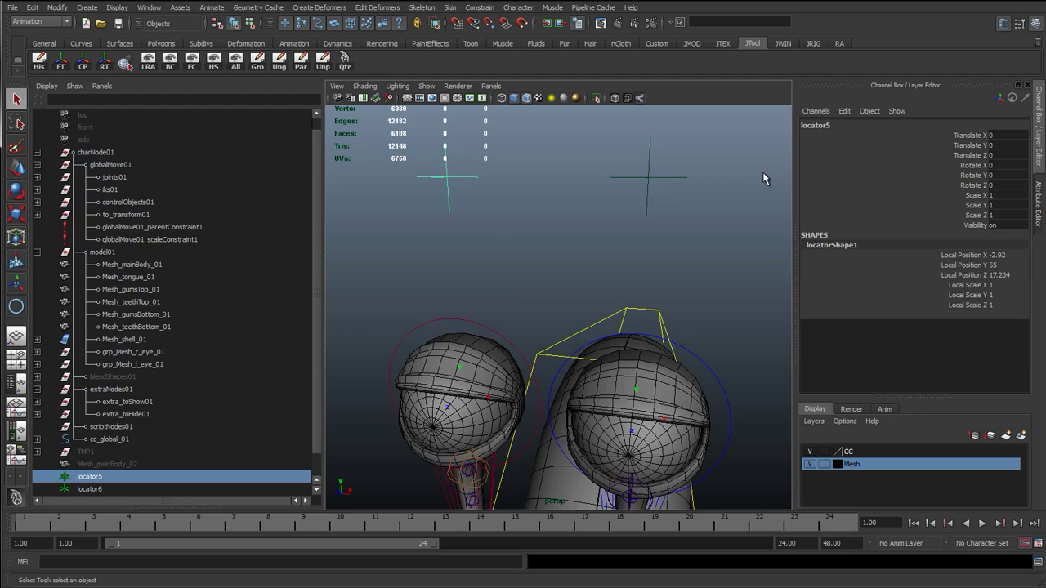
scroll(582, 232, "down", 3)
Rename the locator above the left eye to loc_l_eyeAim_up_01.
left_click(590, 235)
double_click(854, 125)
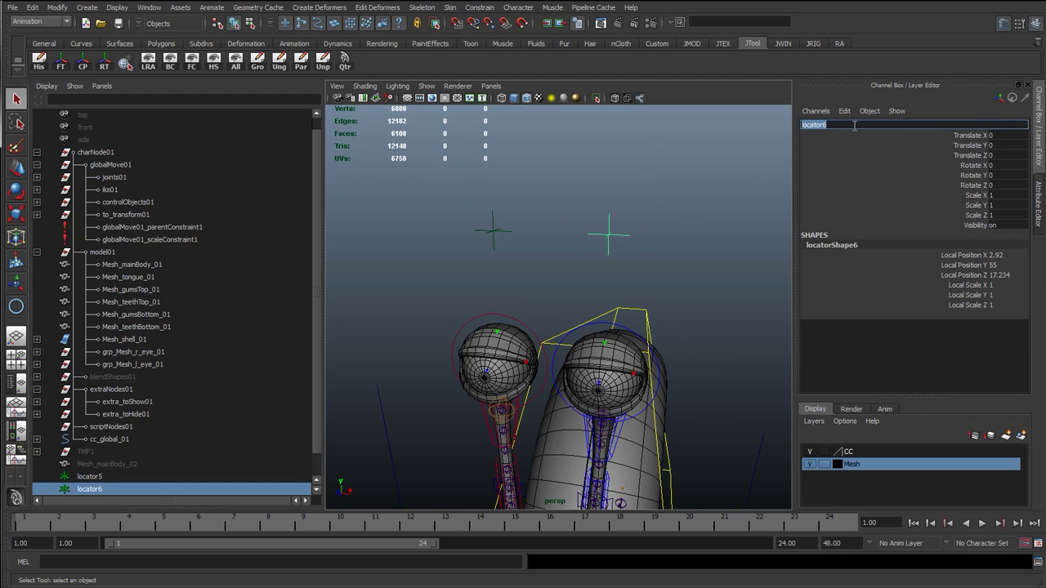
type("loc_l_eyeAim_up01")
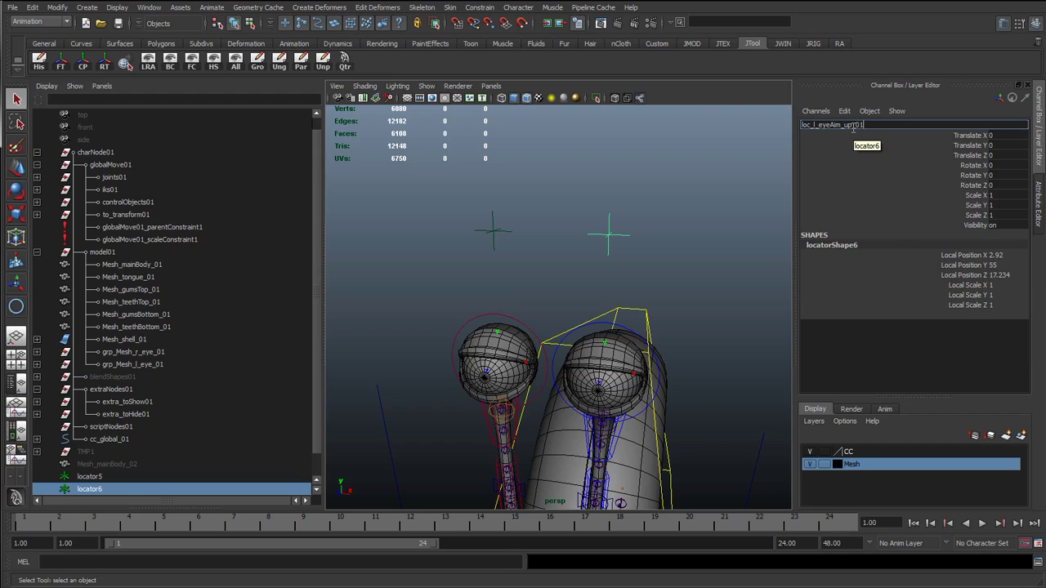
key("Return")
Rename the locator above the right eye to loc_r_eyeAim_up_01 and clear the selection.
key("ctrl+c")
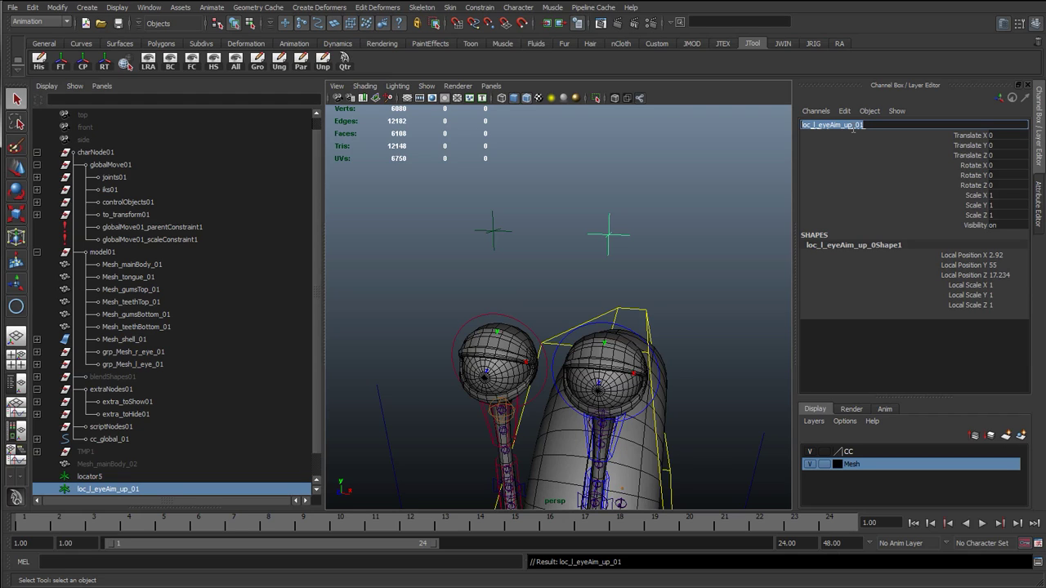
left_click_drag(489, 218, 530, 257)
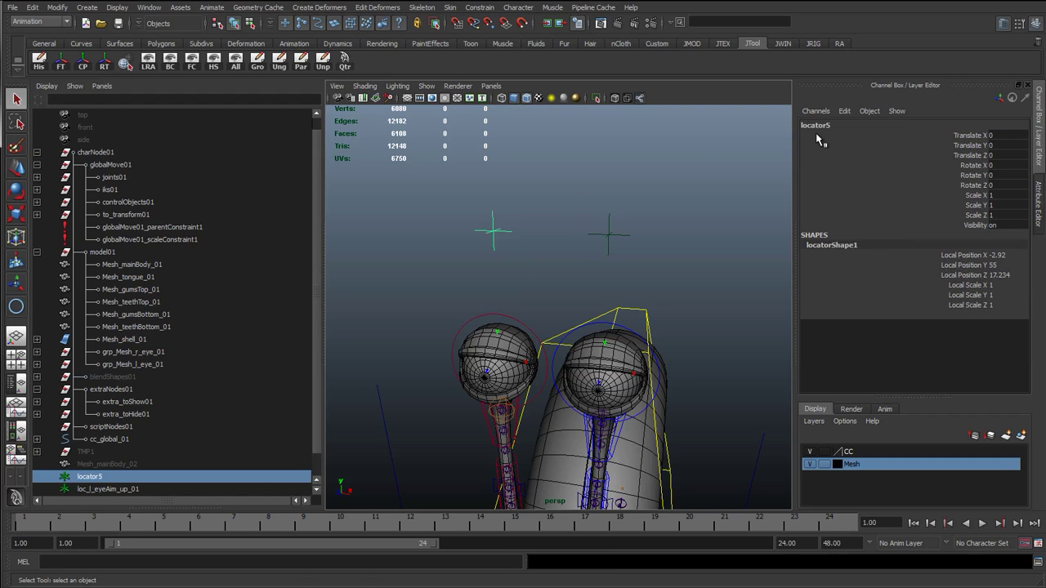
key("w")
left_click(820, 126)
key("ctrl+v")
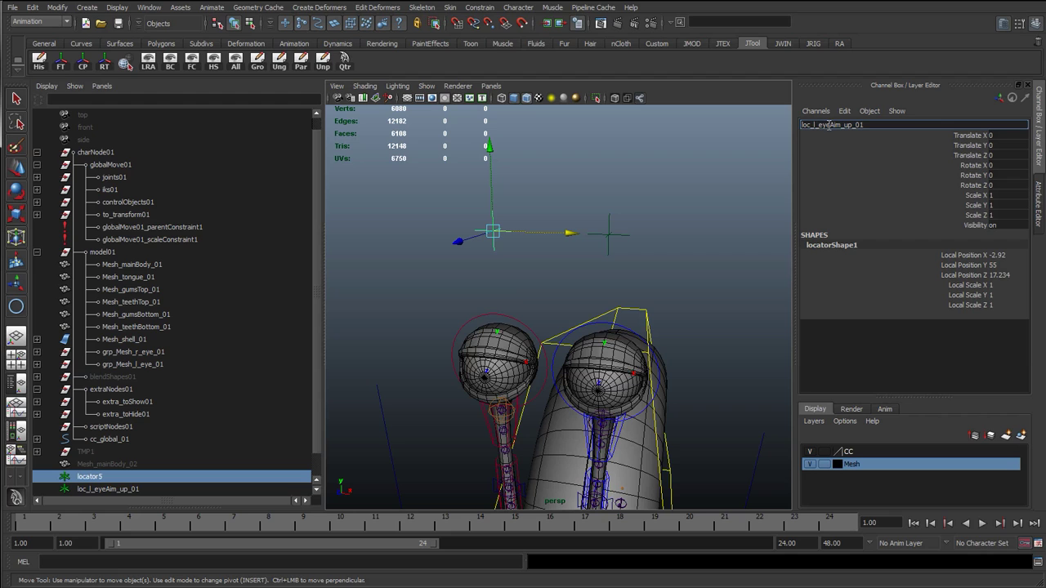
key("BackSpace")
type("r")
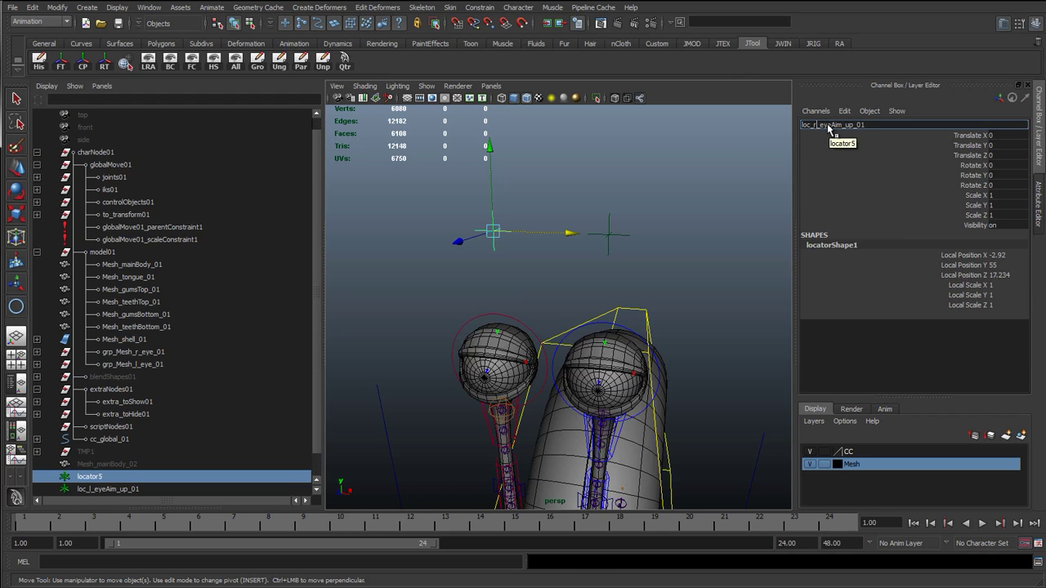
key("Return")
left_click(573, 190)
key("q")
Parent-constrain loc_l_eyeAim_up_01 to the left eye control cc_l_eye_01.
scroll(563, 263, "down", 3)
left_click_drag(509, 257, 522, 254, "alt")
scroll(531, 263, "up", 3)
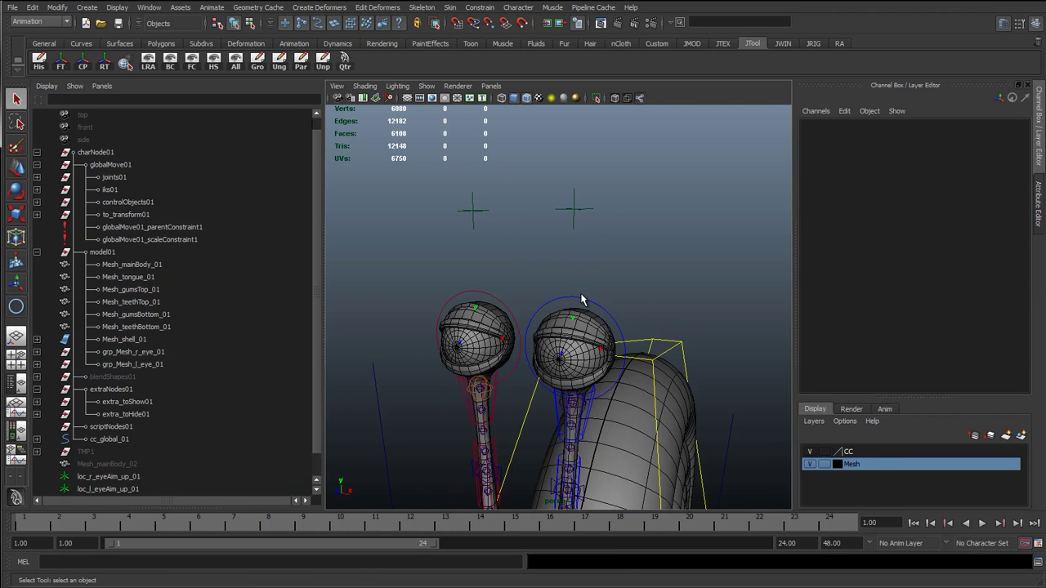
left_click(583, 300)
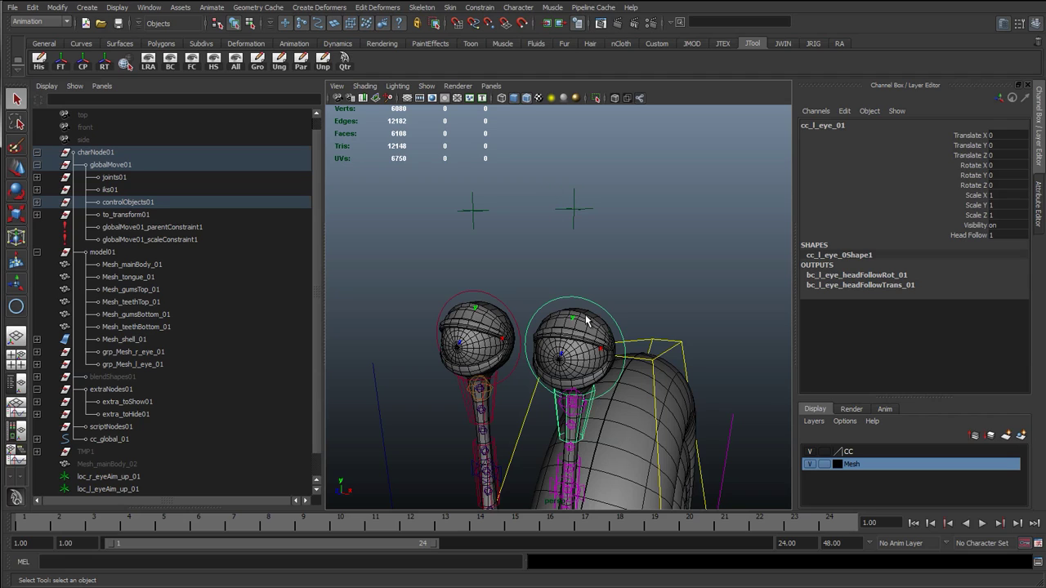
left_click(584, 214)
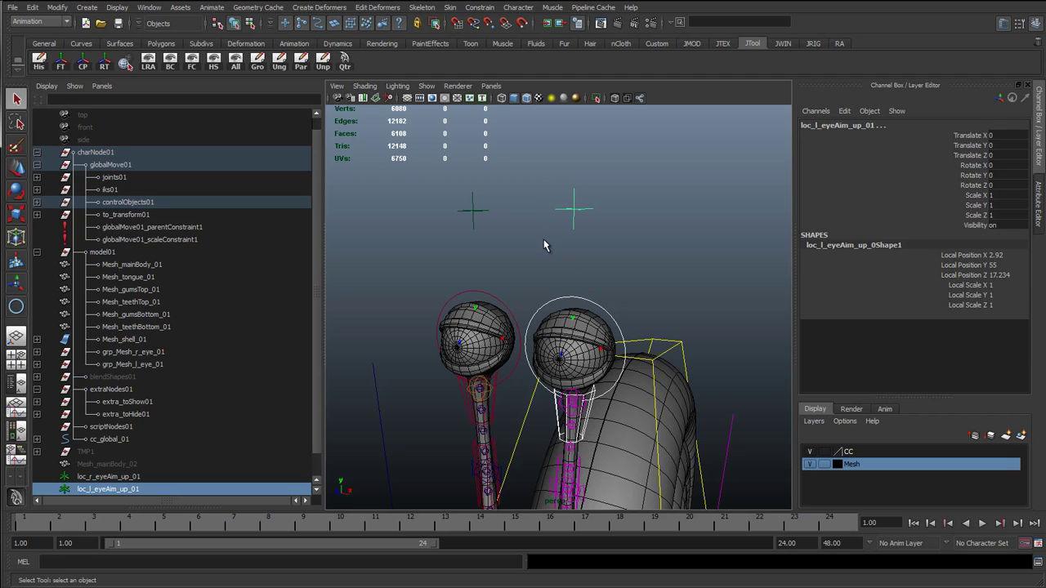
left_click(479, 8)
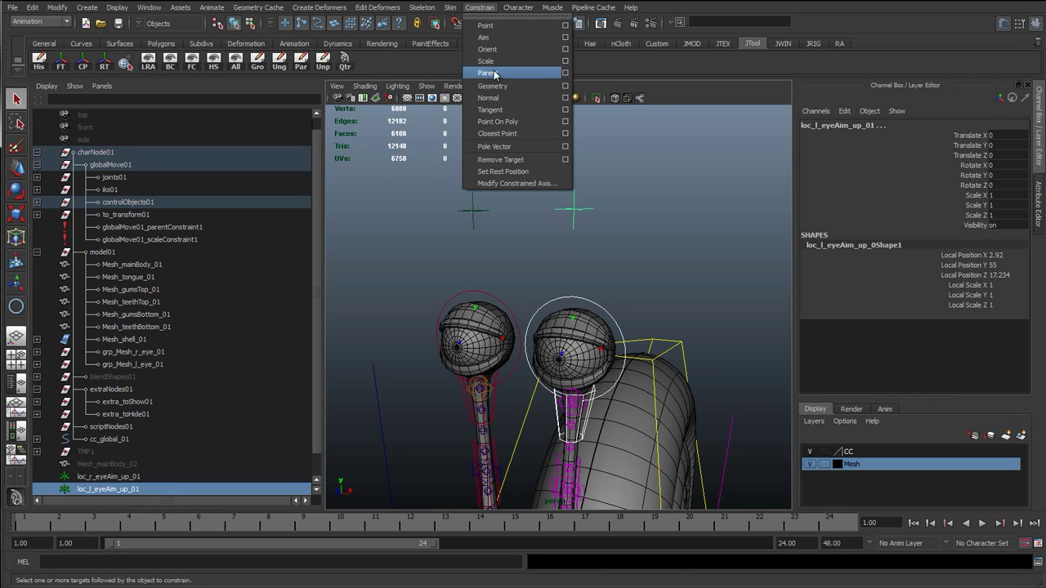
left_click(491, 71)
Parent-constrain loc_r_eyeAim_up_01 to the right eye control around the eyeball.
left_click(486, 292)
left_click(468, 212, "shift")
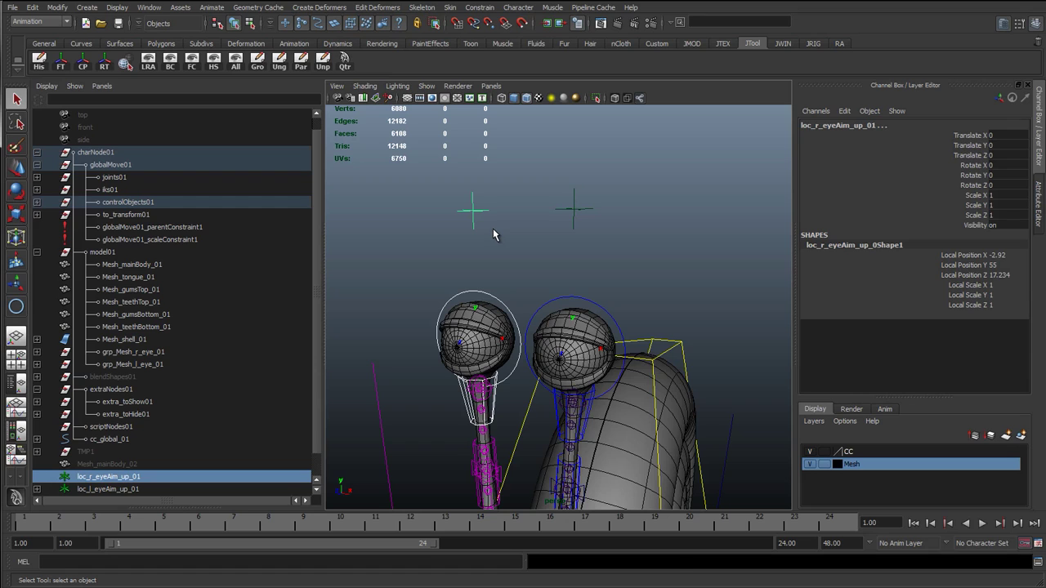
key("g")
Select both eye up-vector locators and collapse the charNode01 hierarchy in the Outliner.
left_click_drag(450, 177, 582, 242)
scroll(139, 415, "down", 2)
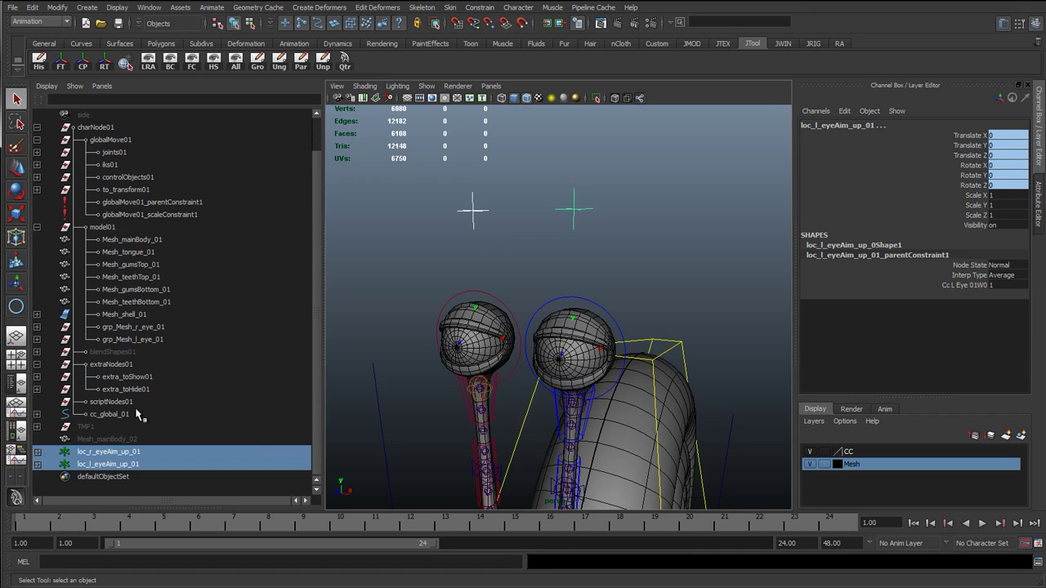
left_click_drag(515, 400, 458, 347, "alt")
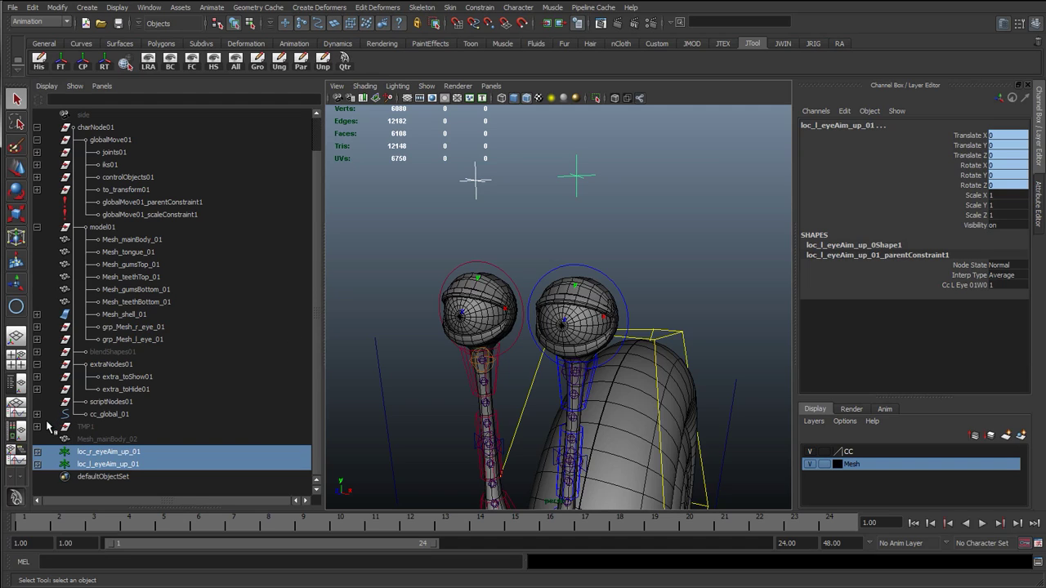
left_click(37, 128)
left_click(37, 165)
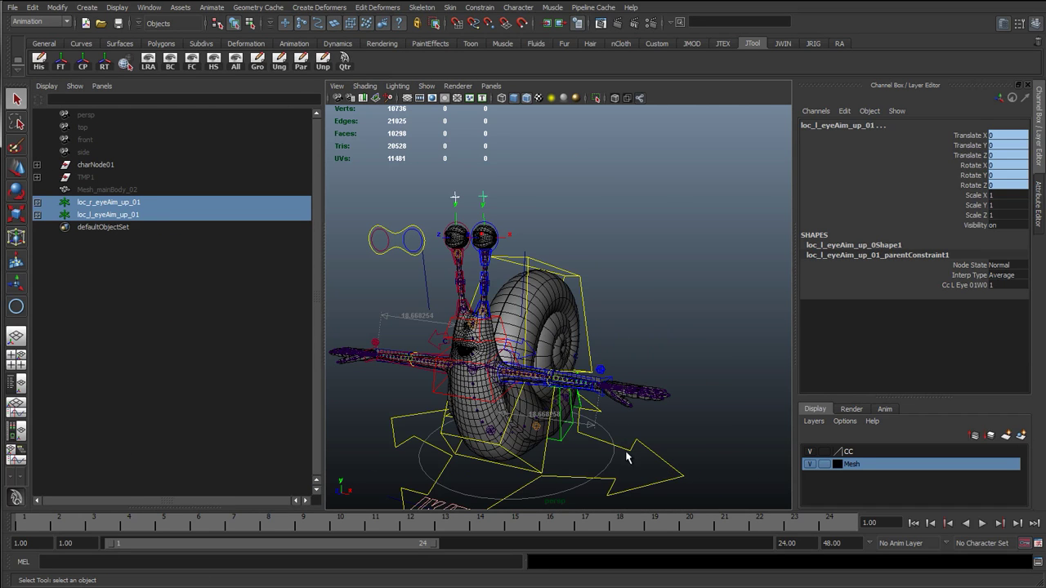
Test the rig with cc_global_01's Global Scale at about 1.37 and undo the scaling.
left_click(627, 457)
left_click(972, 205)
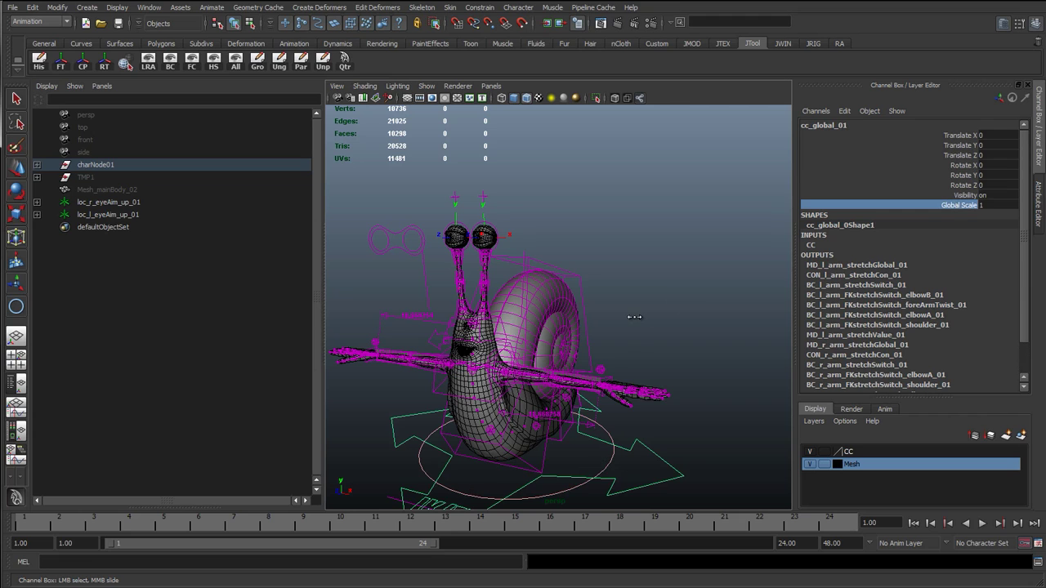
middle_click_drag(634, 316, 449, 268)
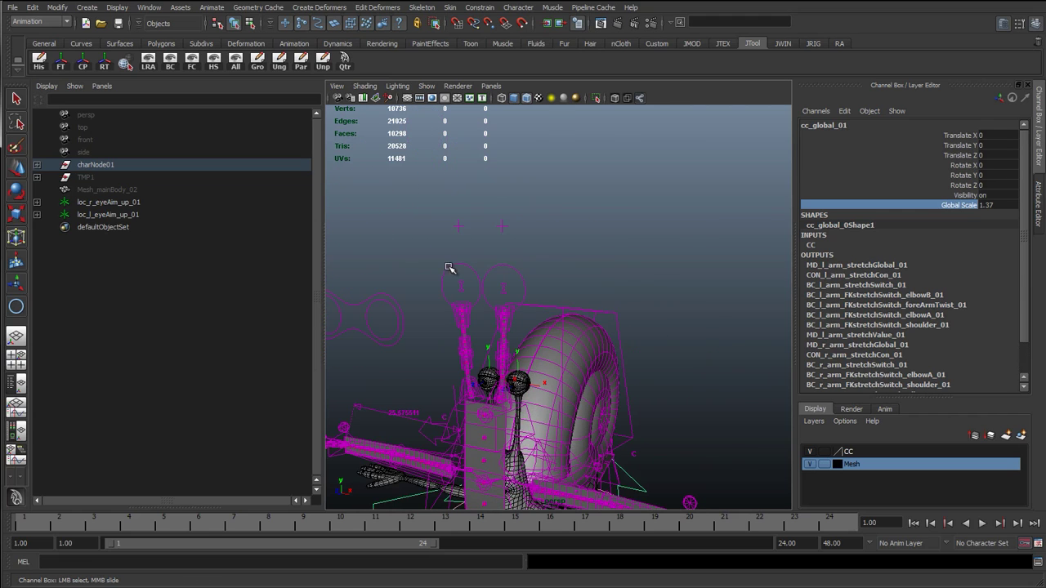
key("ctrl+z")
key("ctrl+z")
key("q")
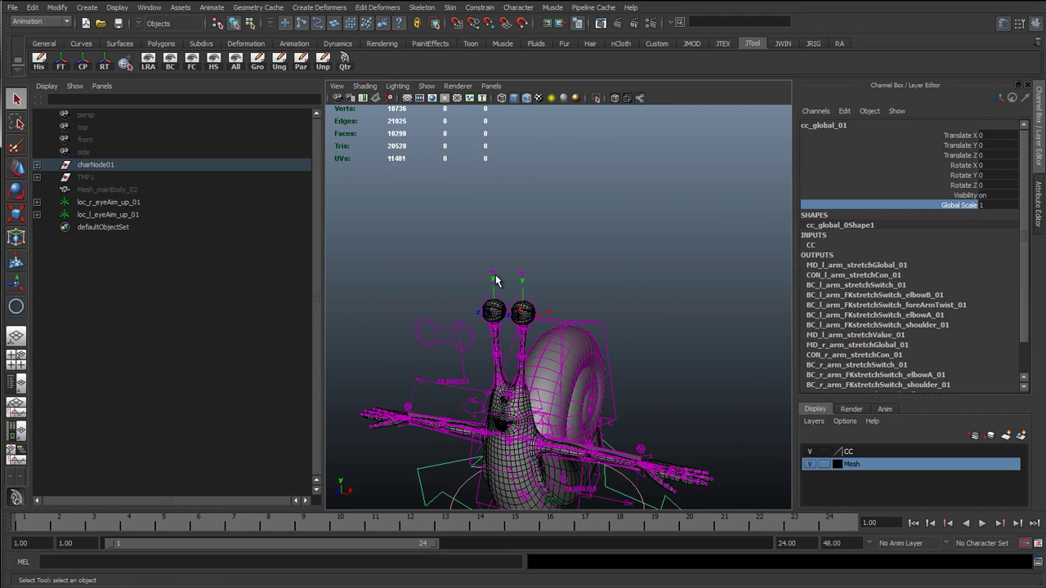
Select the up-vector locators above both eyes and frame them in the viewport.
left_click(495, 272)
left_click(524, 272, "shift")
key("f")
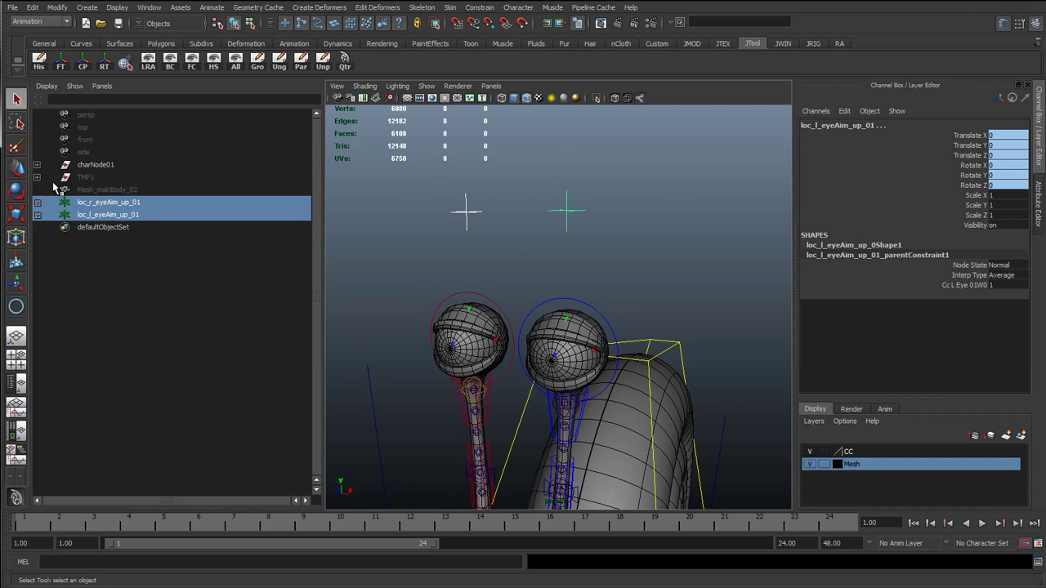
key("a")
key("f")
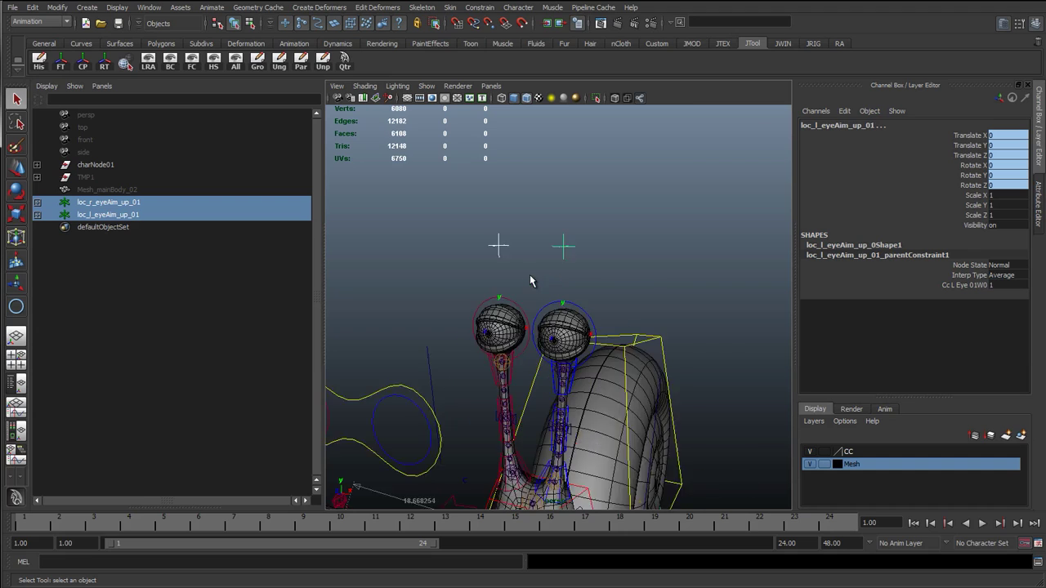
Expand extra_toHide01 under charNode01's extraNodes01 and parent both up-vector locators under grp_tieGlobalOffset_01.
left_click(36, 178)
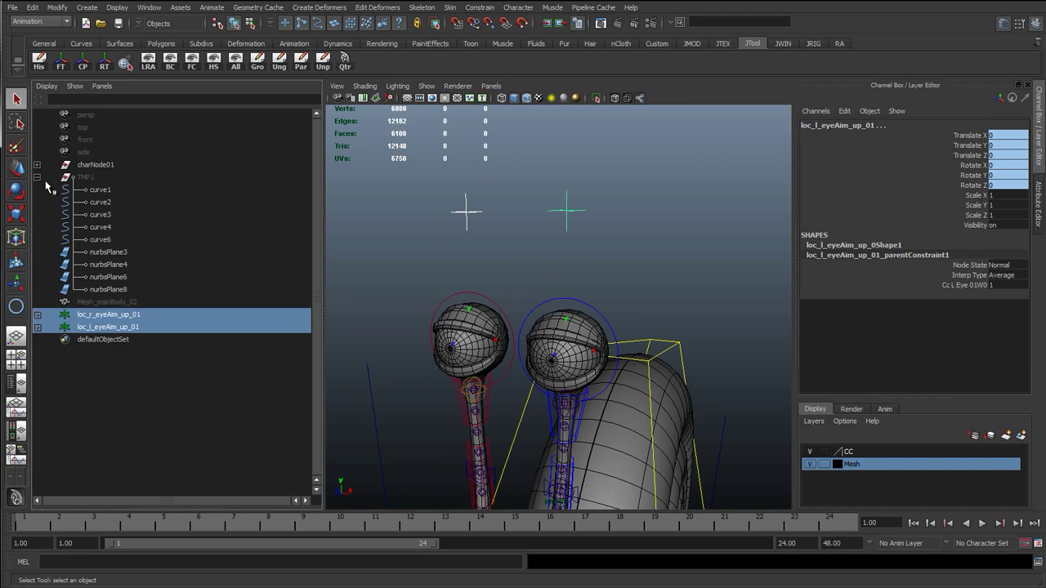
left_click(36, 178)
left_click(37, 165)
scroll(80, 351, "down", 1)
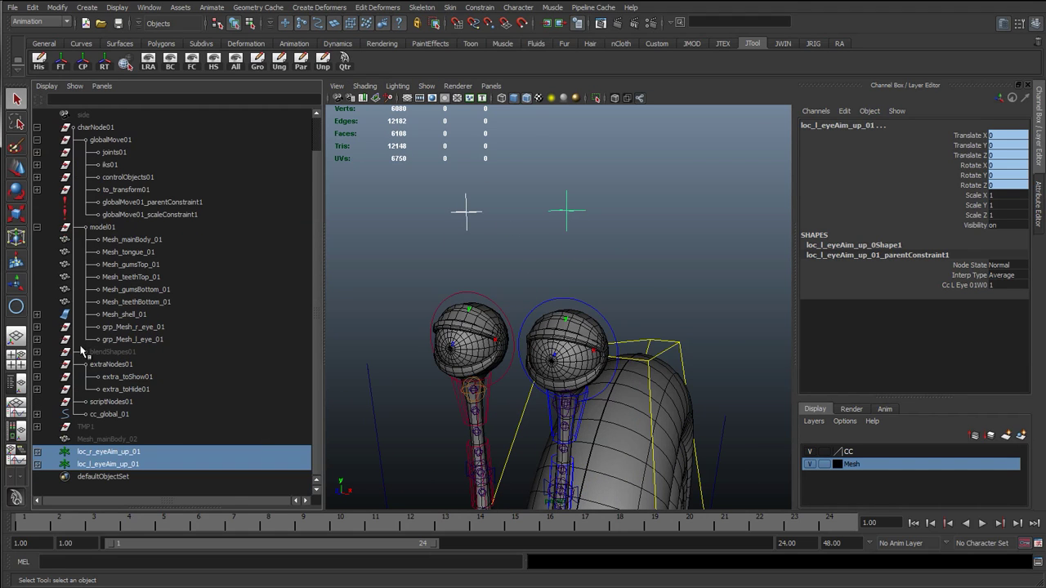
left_click(36, 389)
scroll(139, 404, "down", 3)
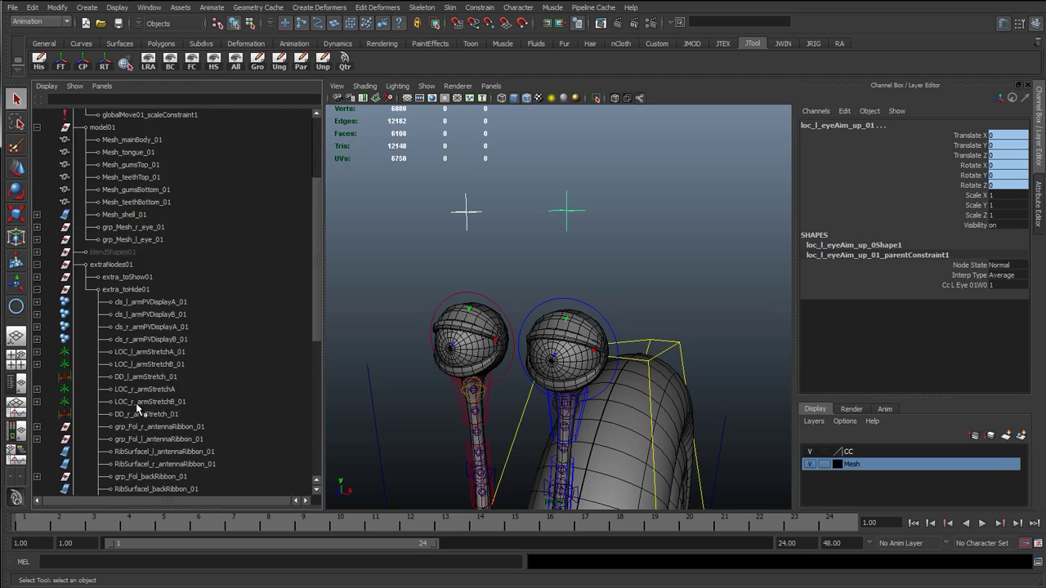
scroll(115, 364, "down", 8)
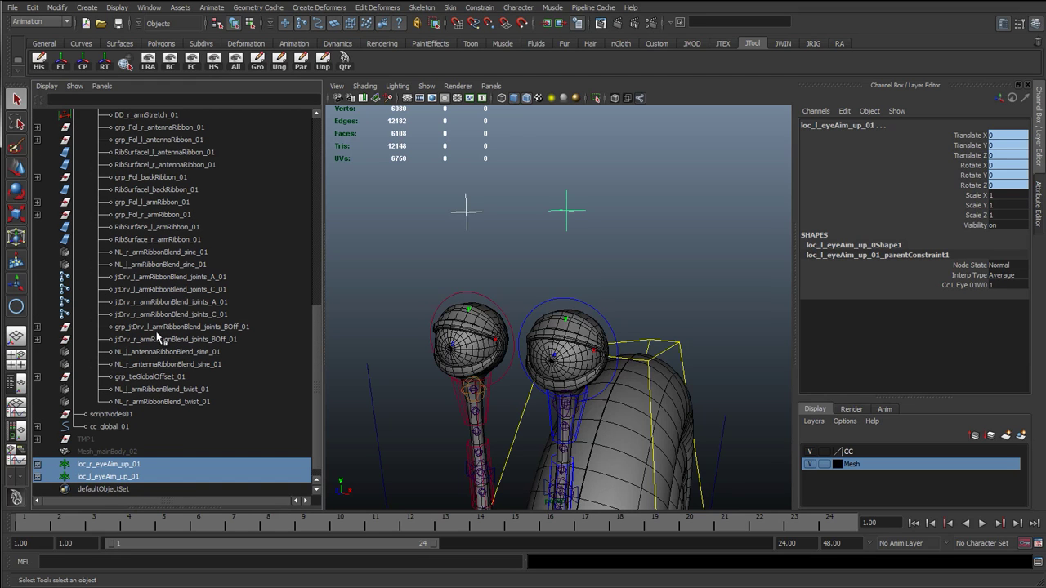
middle_click_drag(133, 477, 139, 376)
left_click(142, 389)
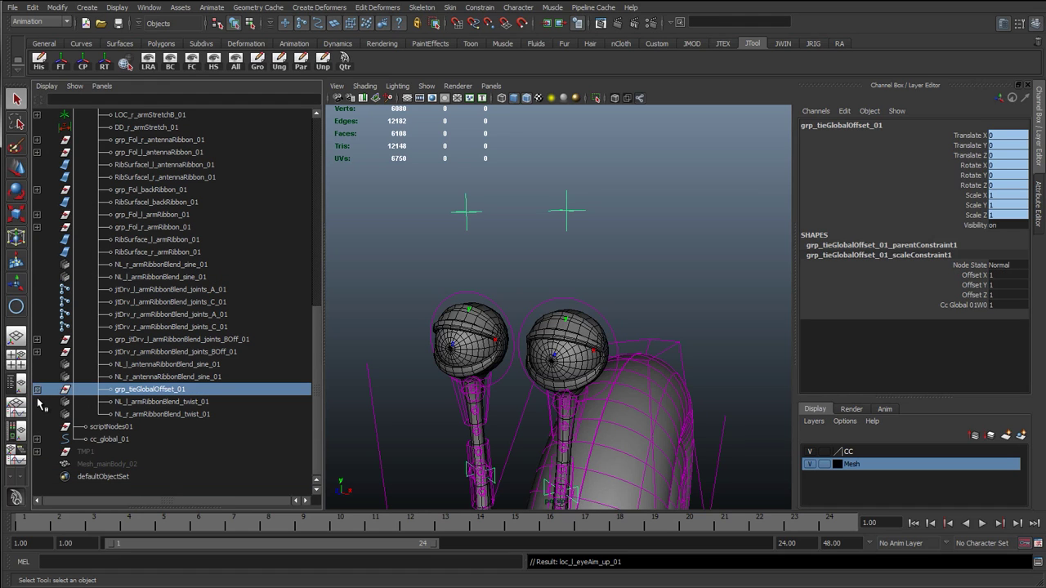
Test the regrouped locators with another Global Scale change on cc_global_01 and restore the rig's size.
scroll(570, 418, "down", 5)
left_click(617, 470)
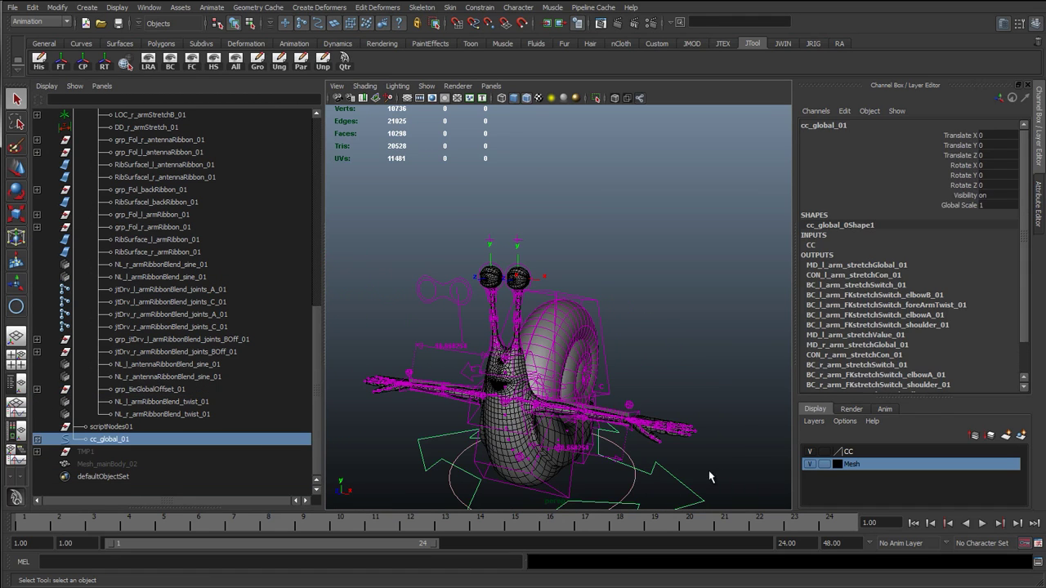
key("r")
left_click(956, 205)
middle_click_drag(621, 286, 719, 286)
scroll(612, 299, "down", 2)
left_click_drag(607, 297, 513, 282, "alt")
scroll(523, 245, "up", 4)
left_click(527, 292)
scroll(527, 292, "up", 2)
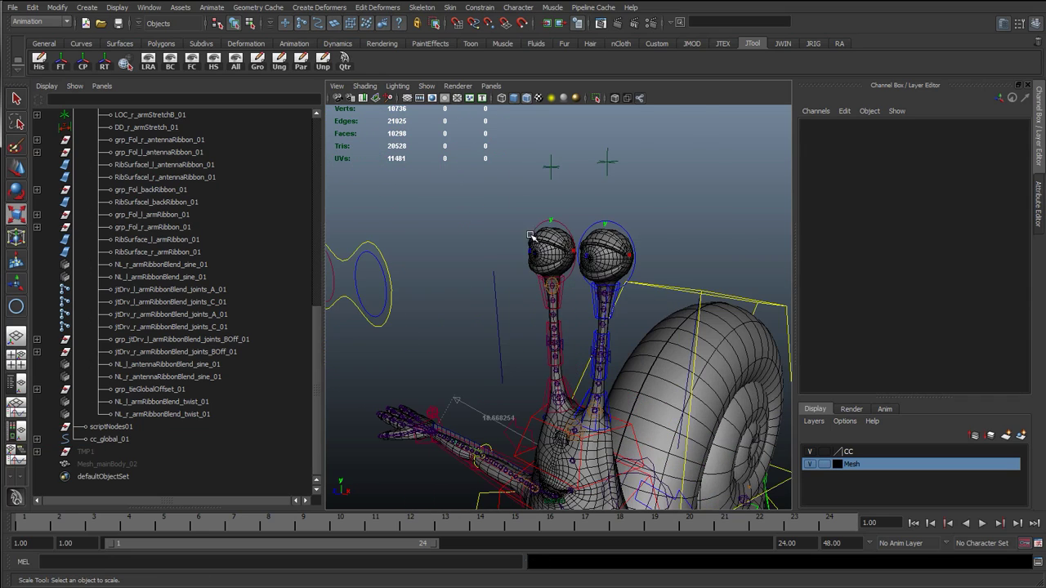
Hide the local rotation axes of both eyeball meshes and clear the selection.
left_click_drag(539, 155, 625, 184)
key("q")
left_click(462, 200)
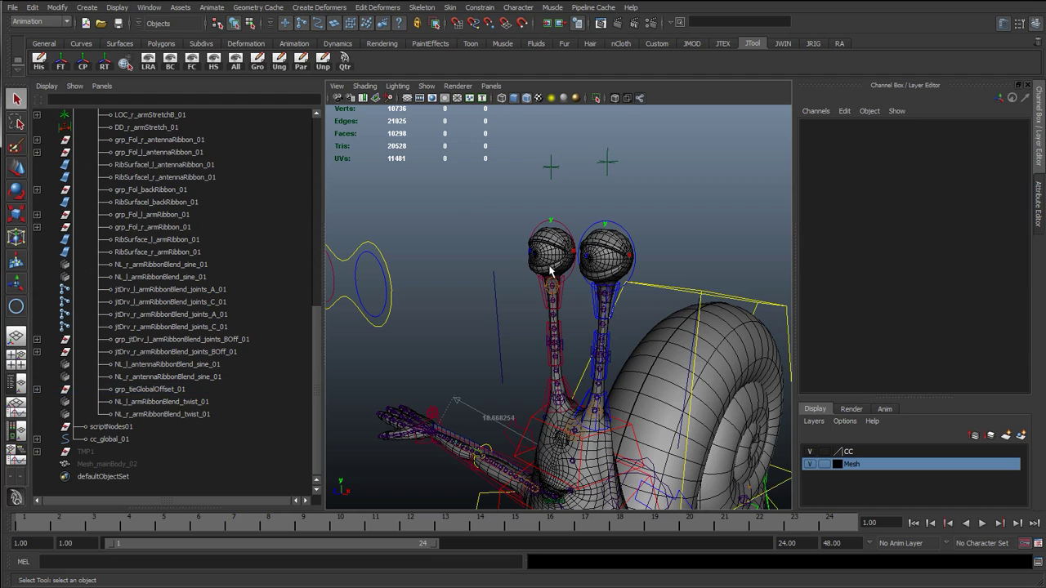
left_click(549, 255)
scroll(589, 273, "up", 3)
left_click(617, 231, "shift")
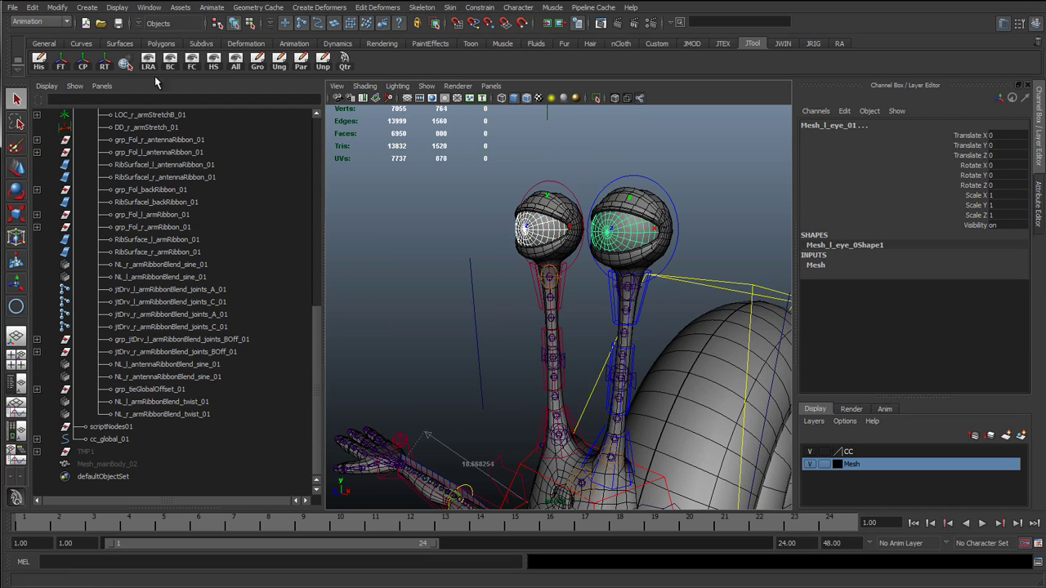
left_click(415, 231)
Collapse the model01 and extraNodes01 groups in the Outliner.
scroll(155, 311, "up", 10)
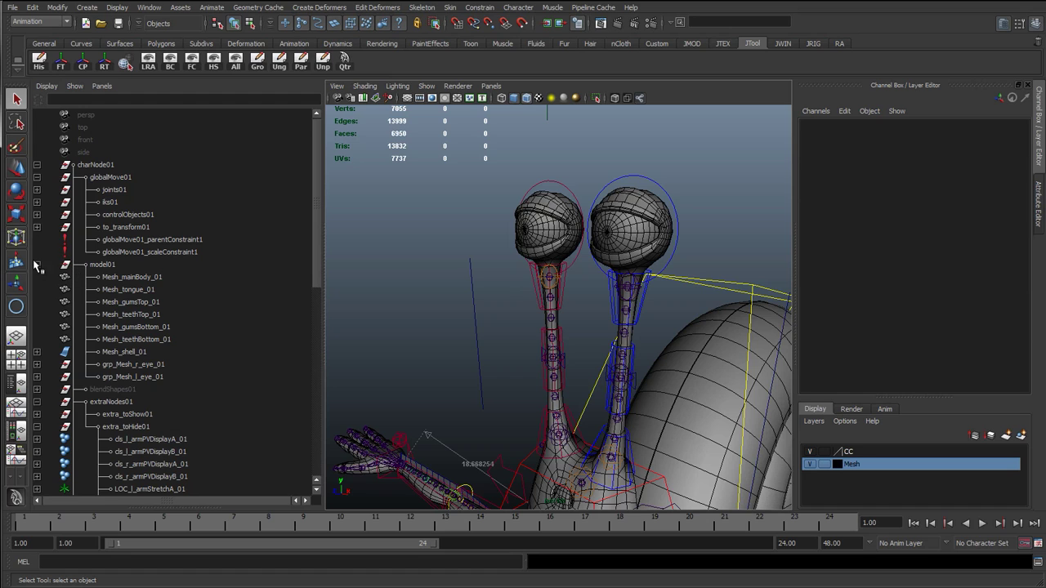
left_click(37, 265)
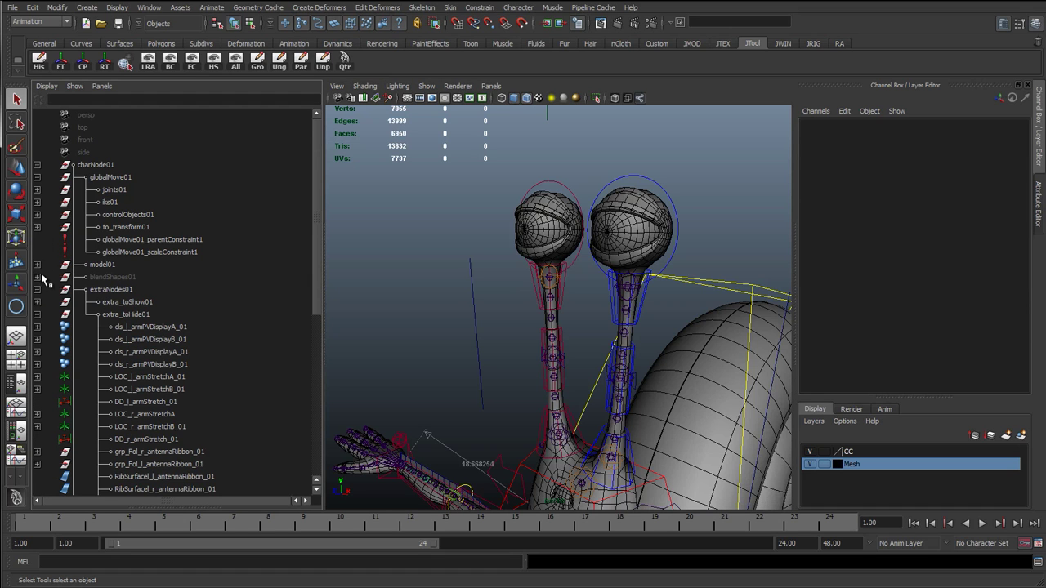
left_click(37, 289)
Reset the Aim constraint options to their defaults and turn on Maintain offset.
right_click_drag(668, 324, 523, 320, "alt")
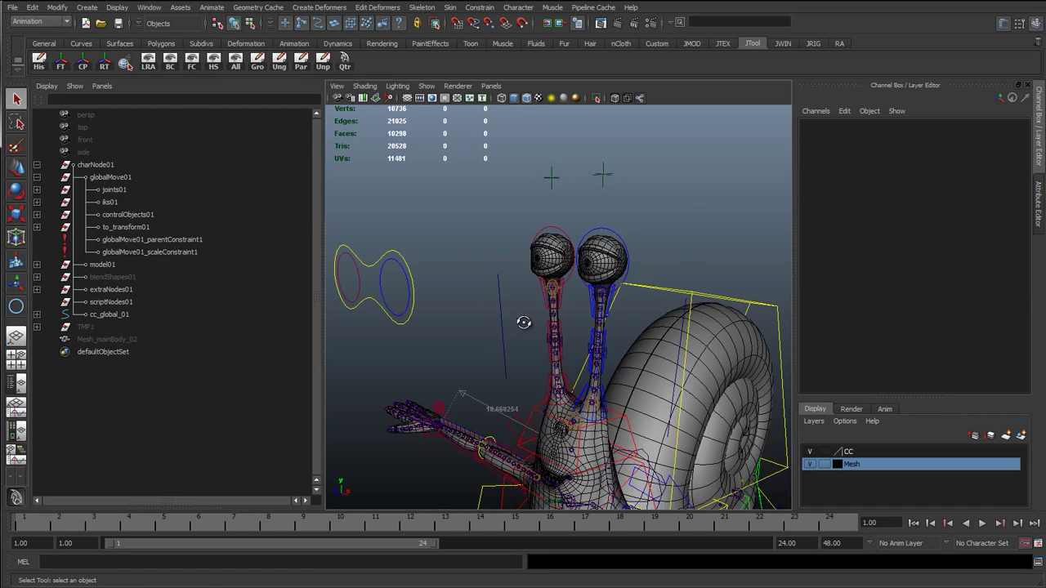
left_click_drag(523, 320, 561, 324, "alt")
left_click_drag(462, 304, 428, 288, "alt")
left_click(434, 290)
left_click(423, 251)
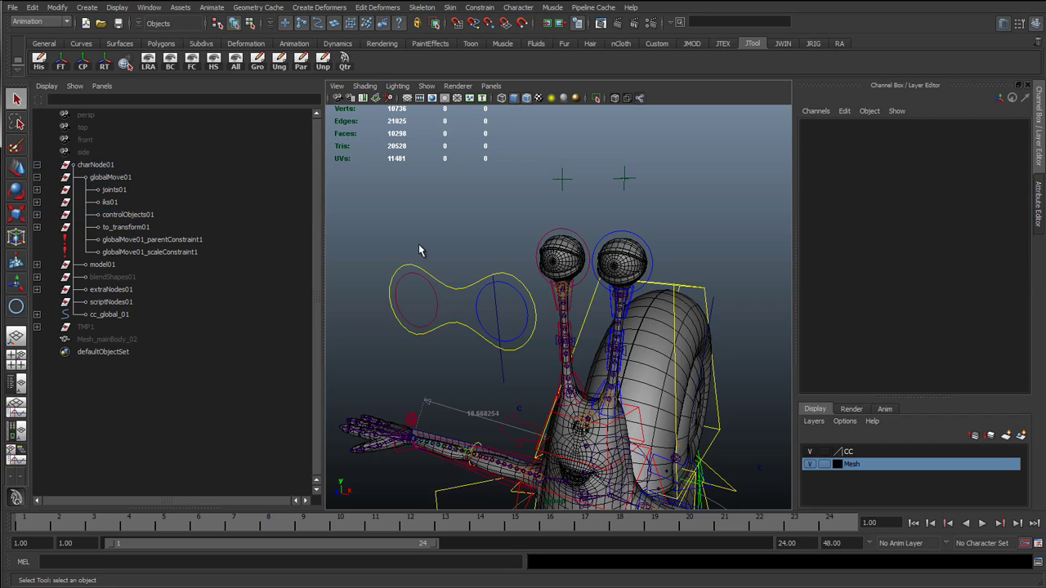
left_click(487, 9)
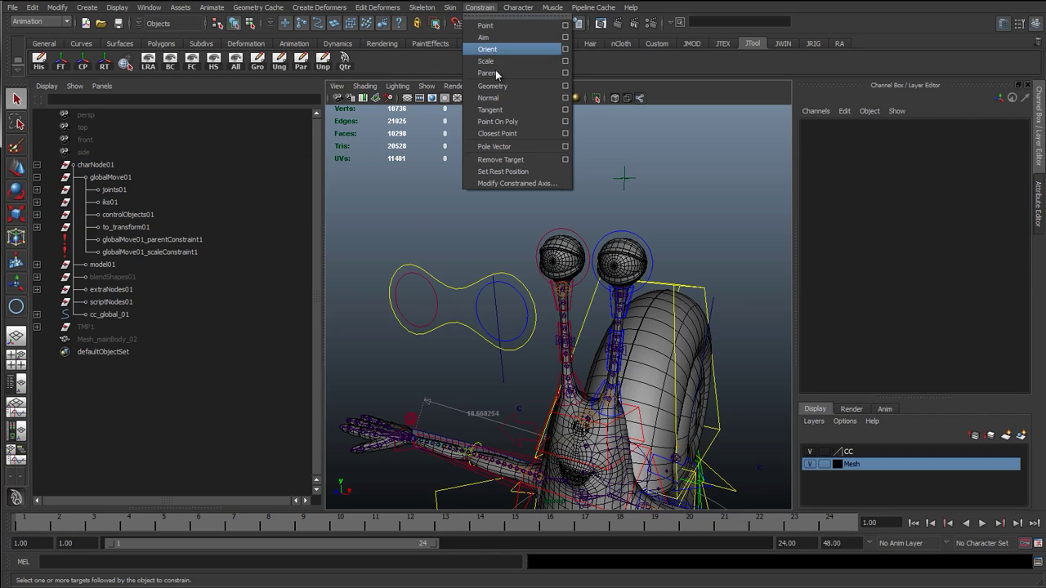
left_click(565, 38)
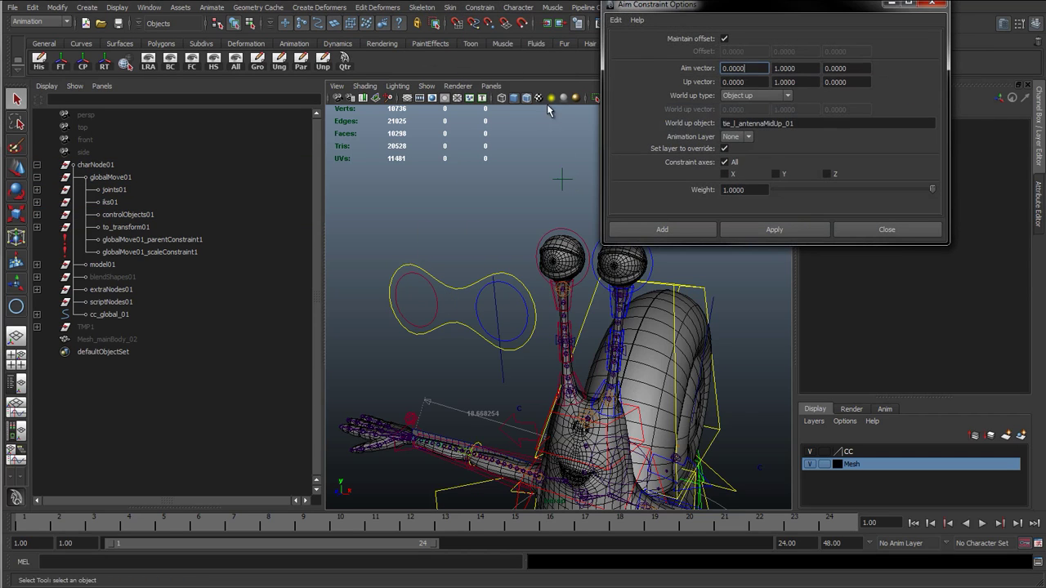
left_click(615, 21)
left_click(644, 43)
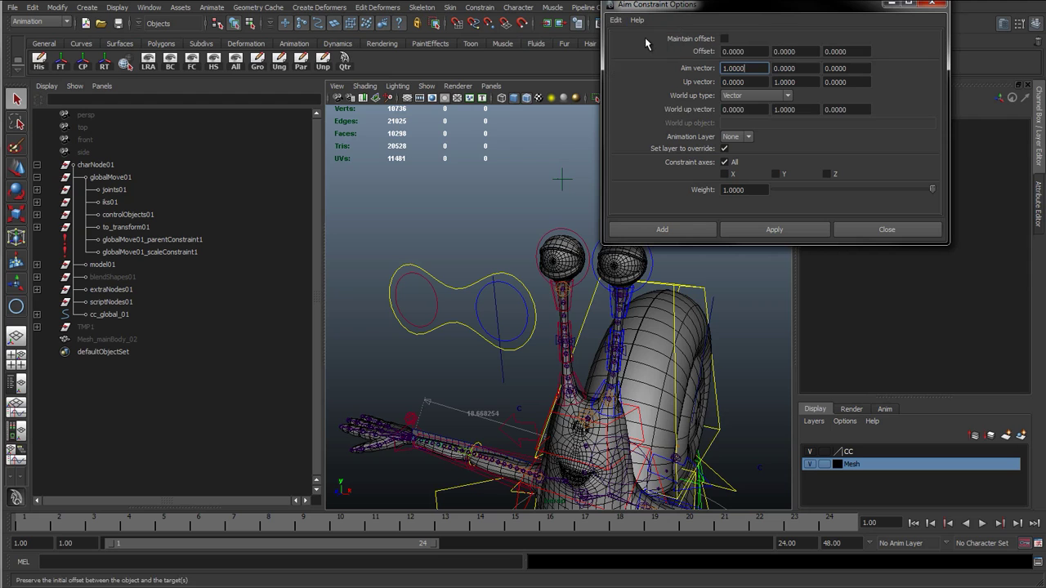
left_click_drag(697, 5, 180, 100)
left_click(205, 122)
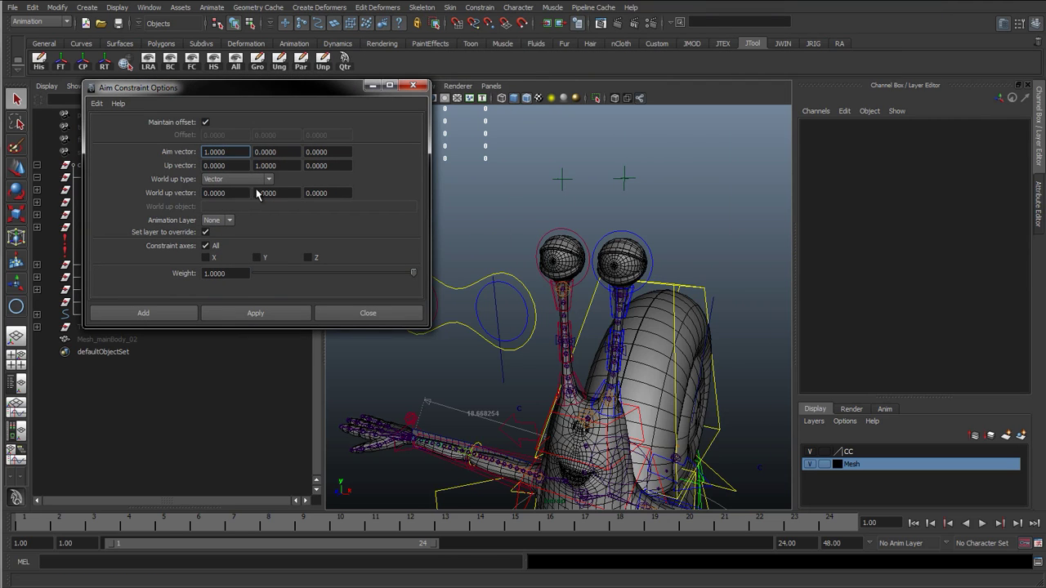
Select the right eye aim control cc_r_eye_01 and reposition the Aim Constraint Options window clear of the eye controls.
left_click_drag(507, 286, 490, 327, "alt")
left_click(449, 319)
key("w")
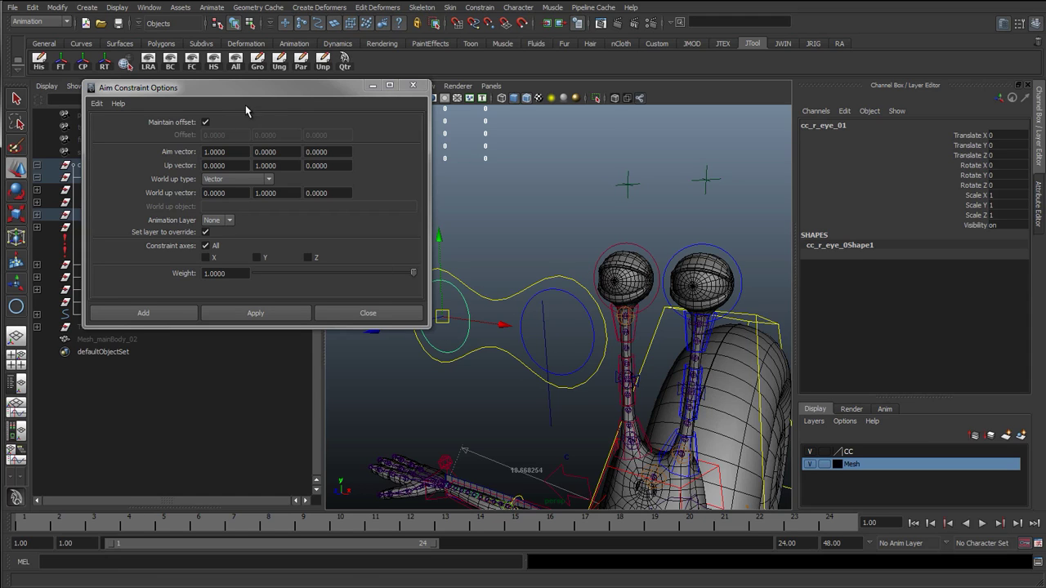
left_click_drag(245, 88, 418, 56)
left_click(378, 90)
left_click(378, 90)
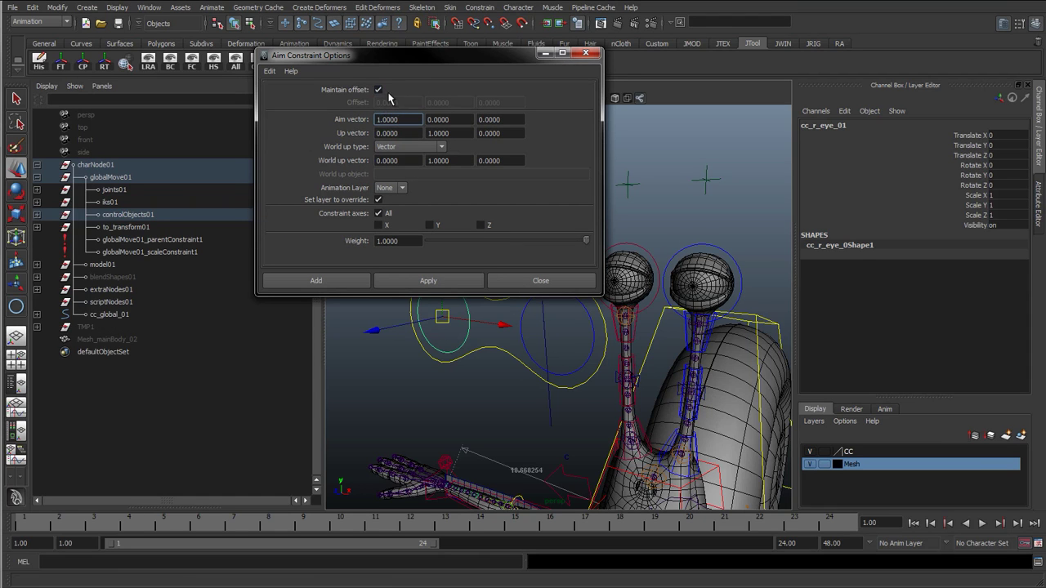
left_click_drag(482, 62, 362, 36)
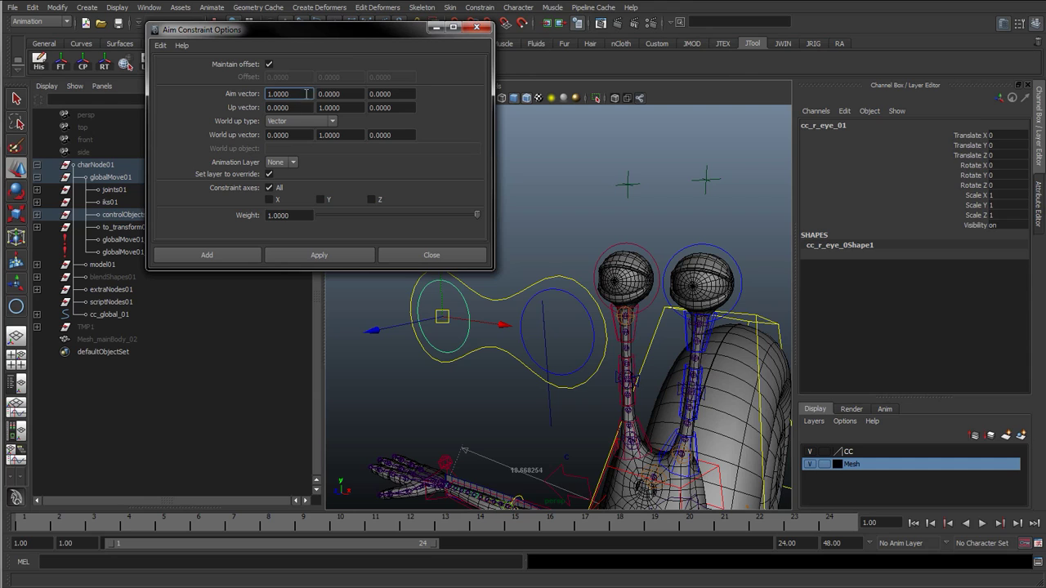
Test the aim axis of Mesh_r_eye_01 by moving it along Z towards the aim control, and undo the move.
key("e")
left_click_drag(649, 296, 613, 300, "alt")
left_click(614, 296)
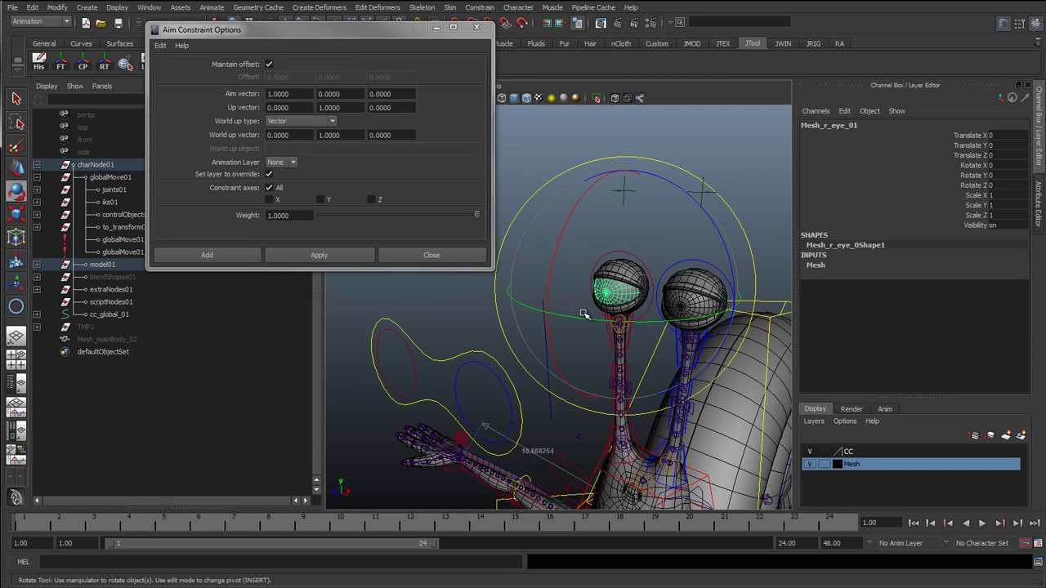
key("w")
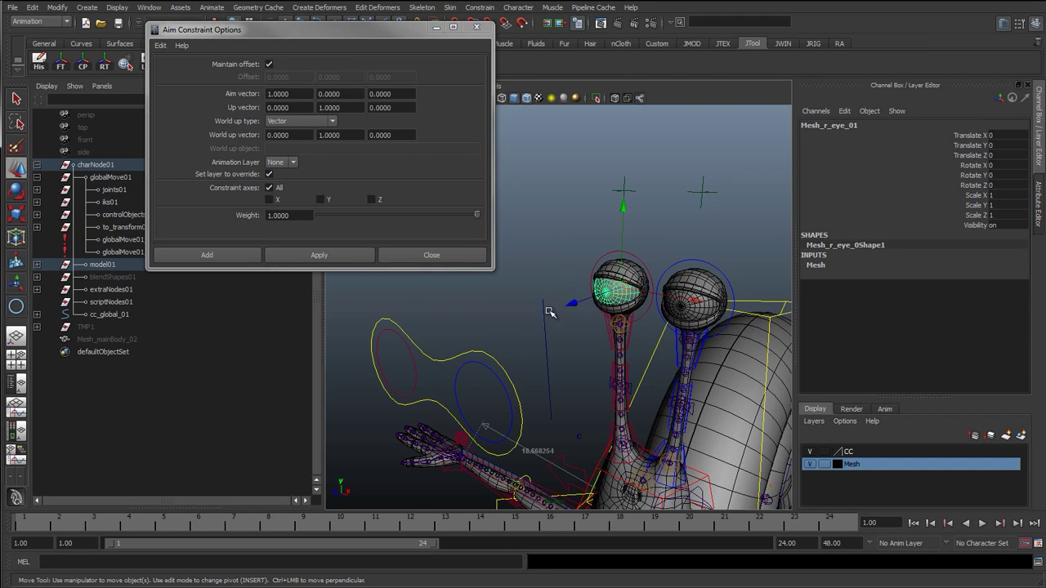
left_click_drag(549, 312, 401, 377)
key("ctrl+z")
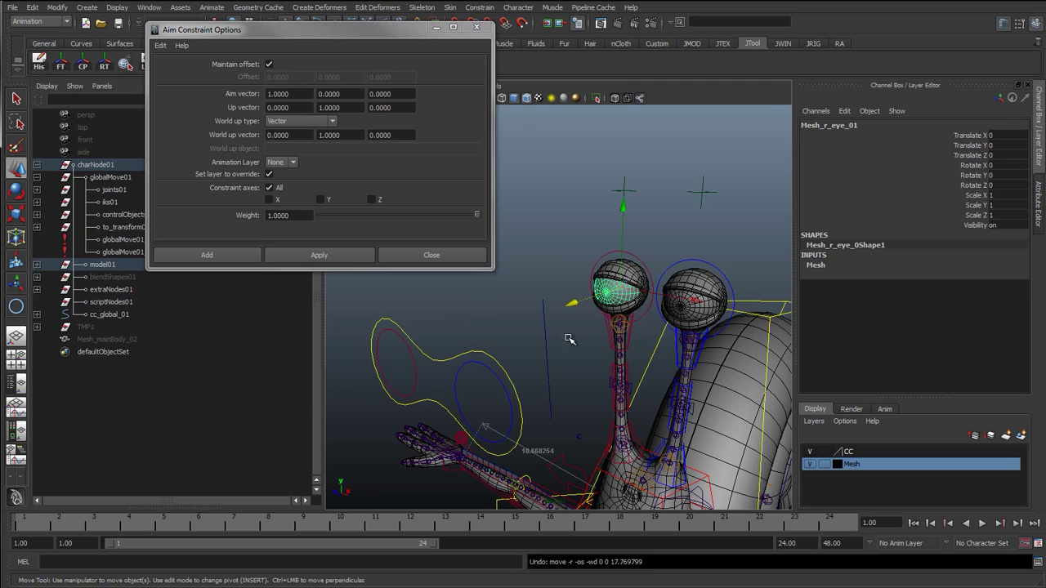
Set the Aim vector of the Aim constraint to 0, 0, 1.
left_click_drag(296, 95, 234, 94)
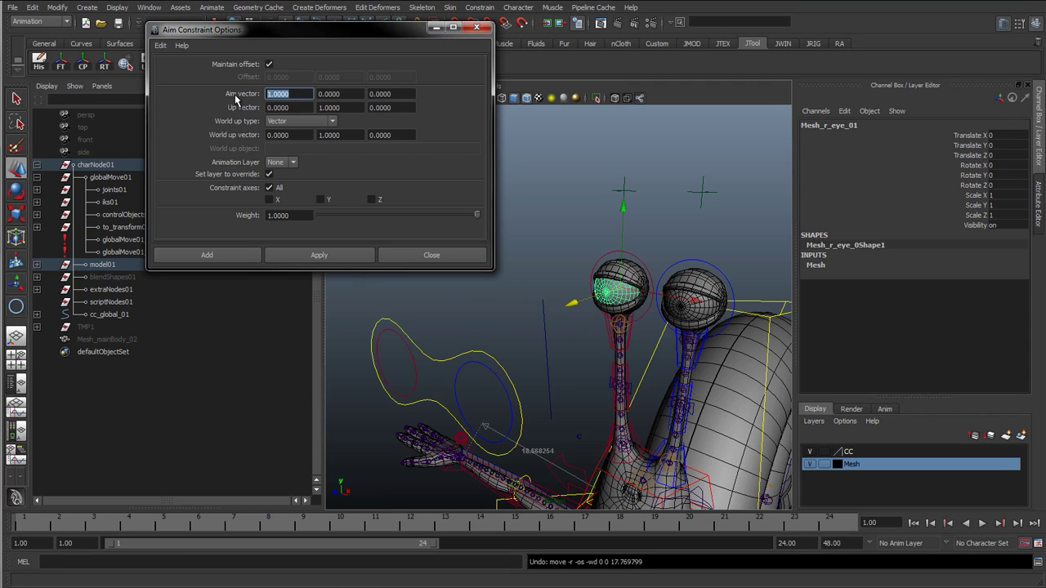
type("0")
key("Tab")
key("Tab")
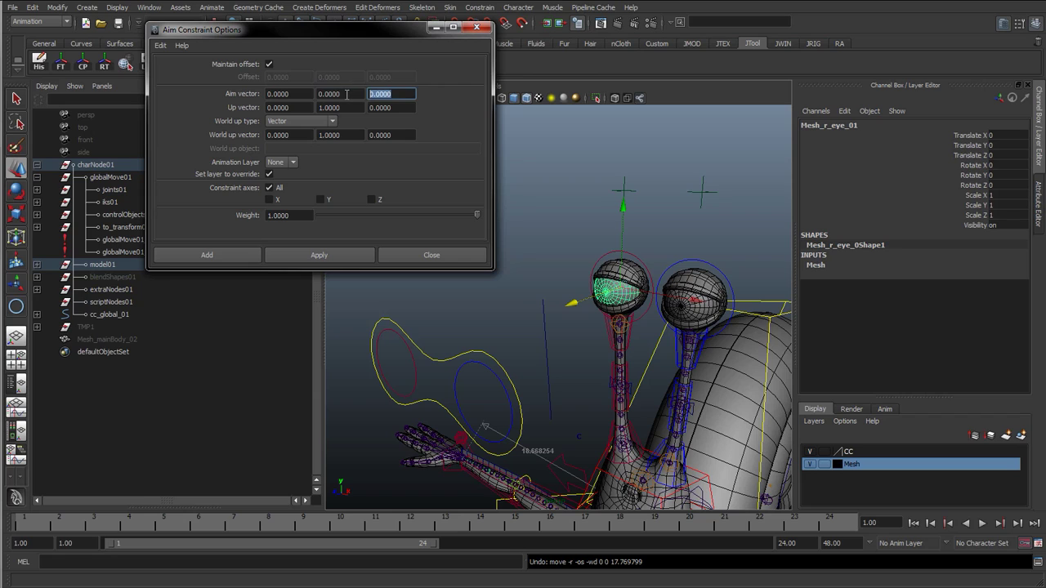
type("1")
Check the right eyeball's up axis with an undone move along Y, and set the World up type to Object up.
left_click(356, 107)
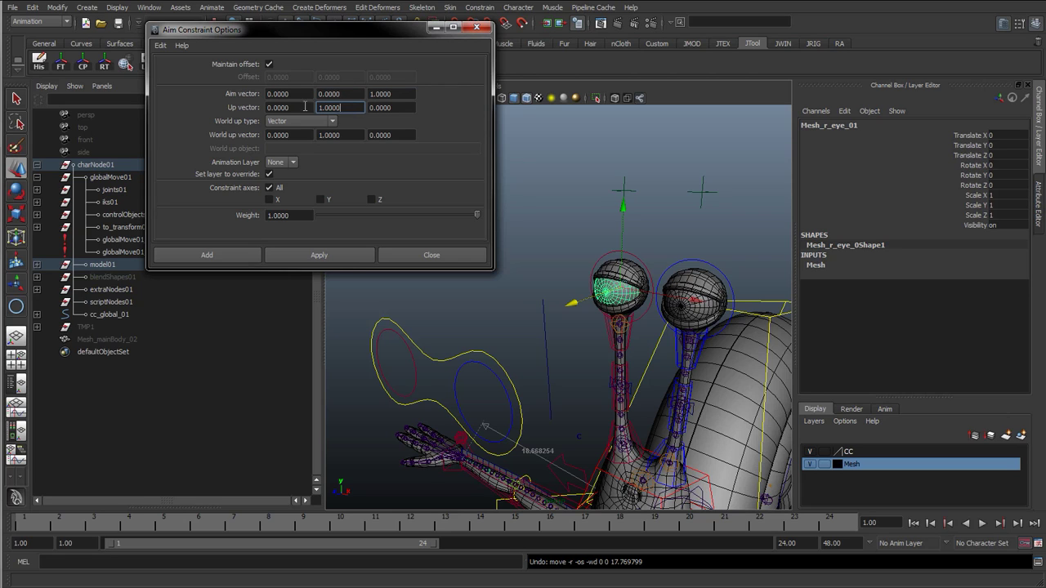
left_click_drag(621, 210, 624, 124)
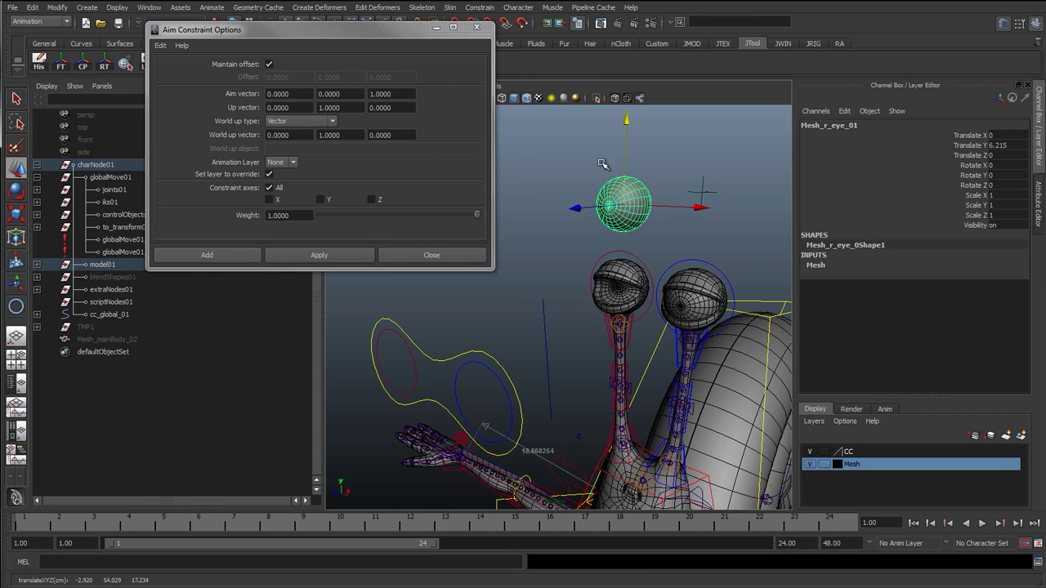
key("ctrl+z")
left_click(301, 121)
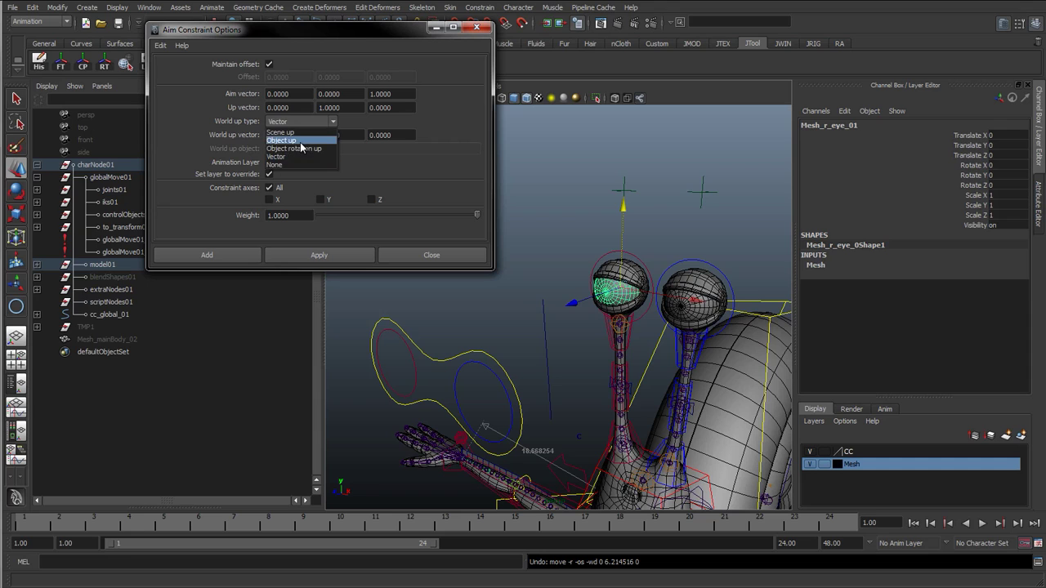
left_click(300, 142)
Copy the name of the left eye's up locator and enter loc_l_eyeAim_up_01 as the World up object.
left_click(624, 191)
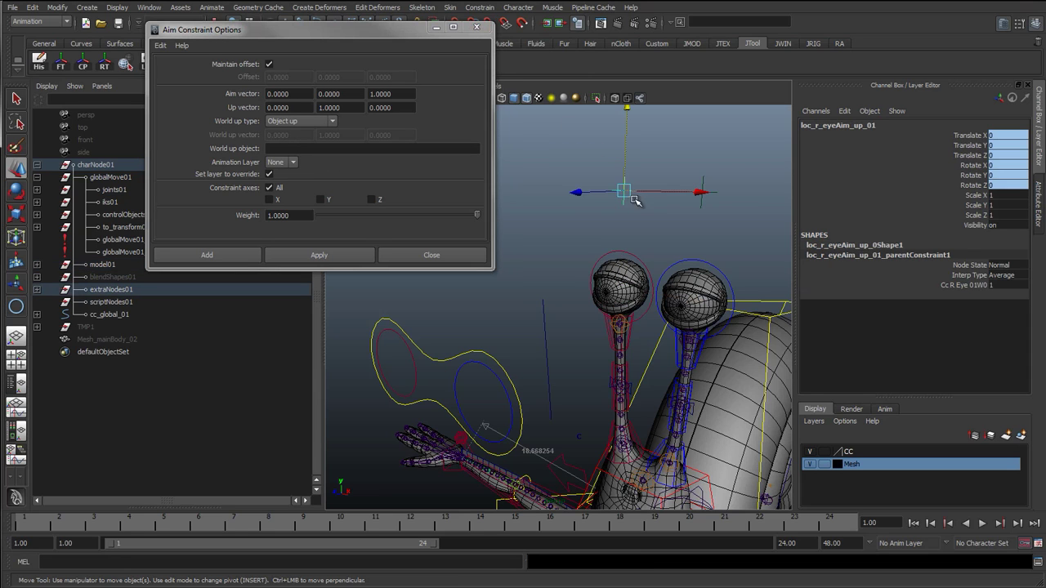
key("q")
left_click_drag(719, 214, 686, 225, "alt")
double_click(834, 125)
key("ctrl+c")
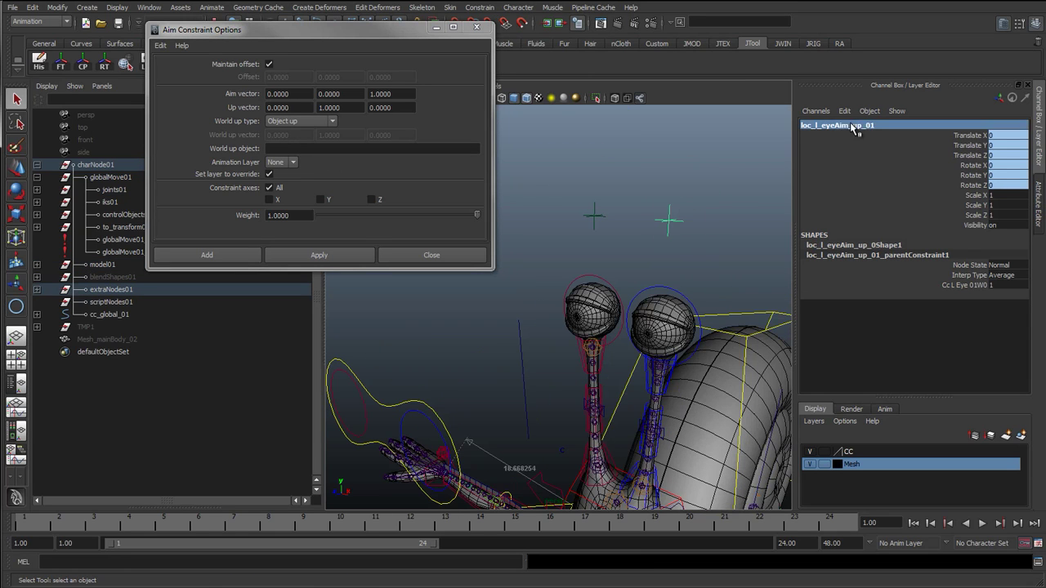
left_click(343, 148)
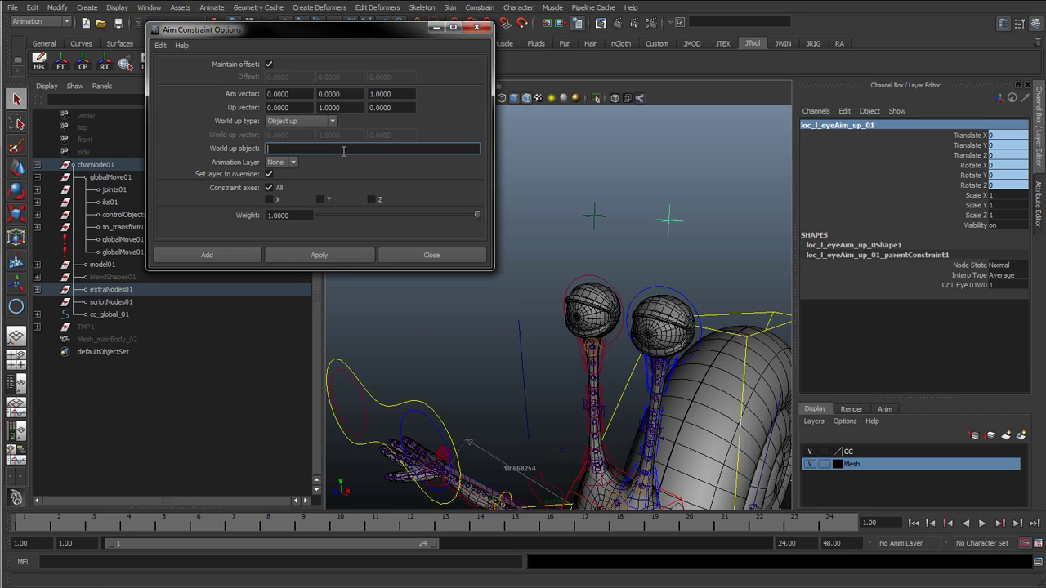
key("ctrl+v")
Test how the left up locator follows by rotating the left antenna-end and left eye controls, undo the rotations and clear the selection.
left_click(646, 370)
key("e")
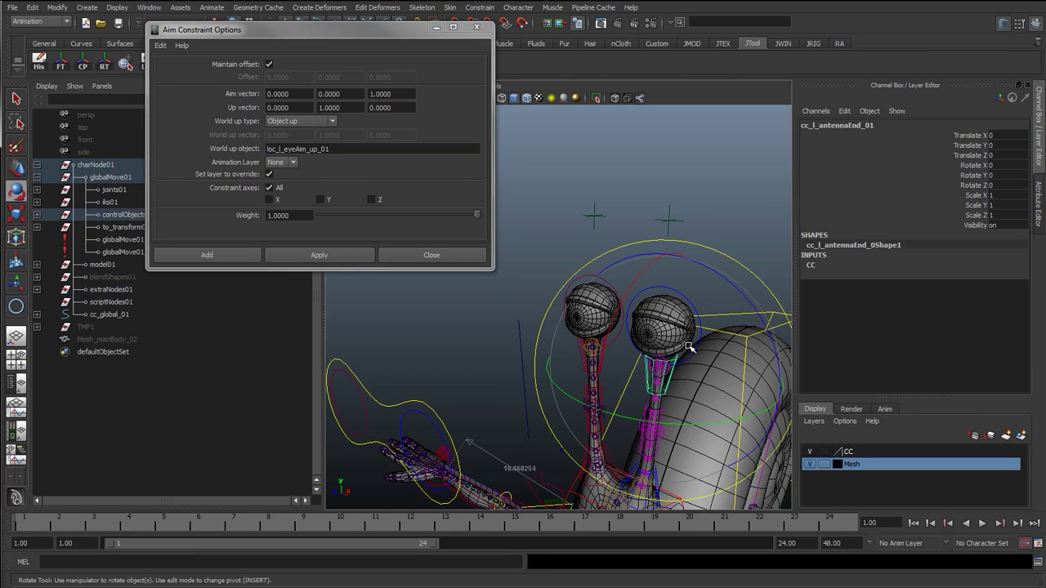
left_click_drag(690, 349, 666, 179)
key("ctrl+z")
left_click(701, 287)
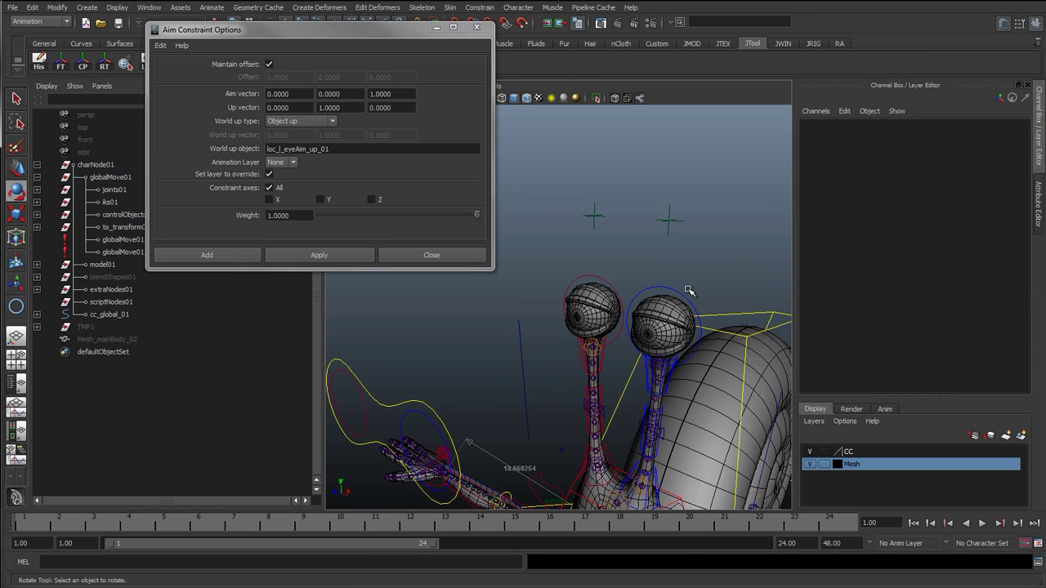
left_click(675, 289)
left_click_drag(635, 238, 651, 304)
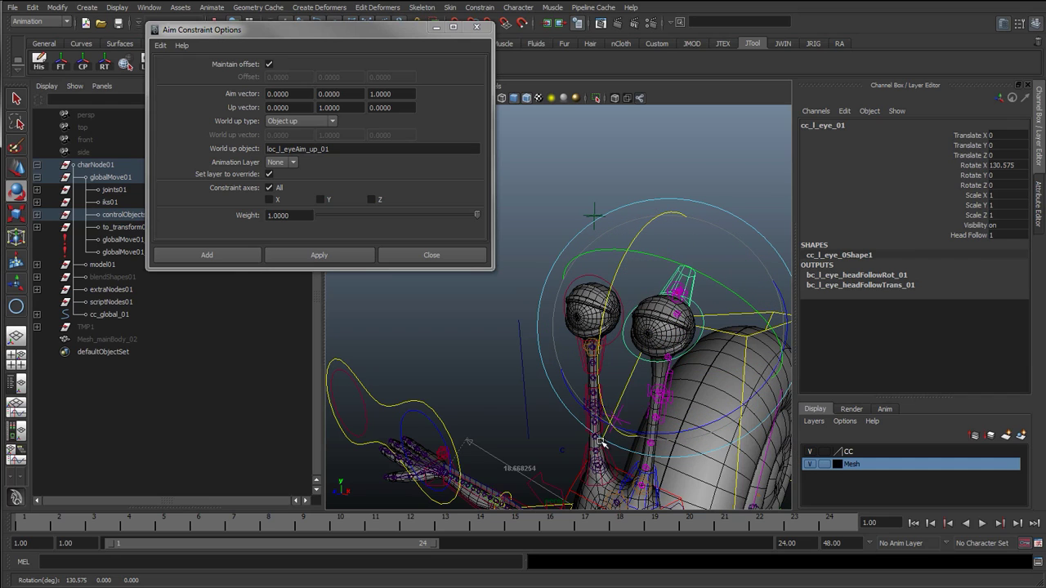
key("ctrl+z")
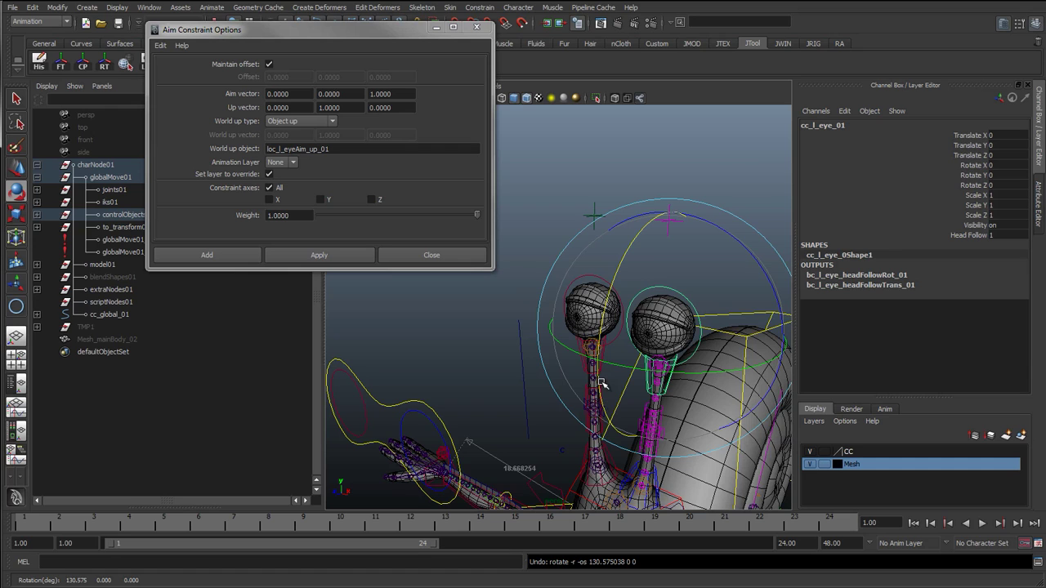
key("q")
key("w")
left_click_drag(601, 384, 554, 248, "alt")
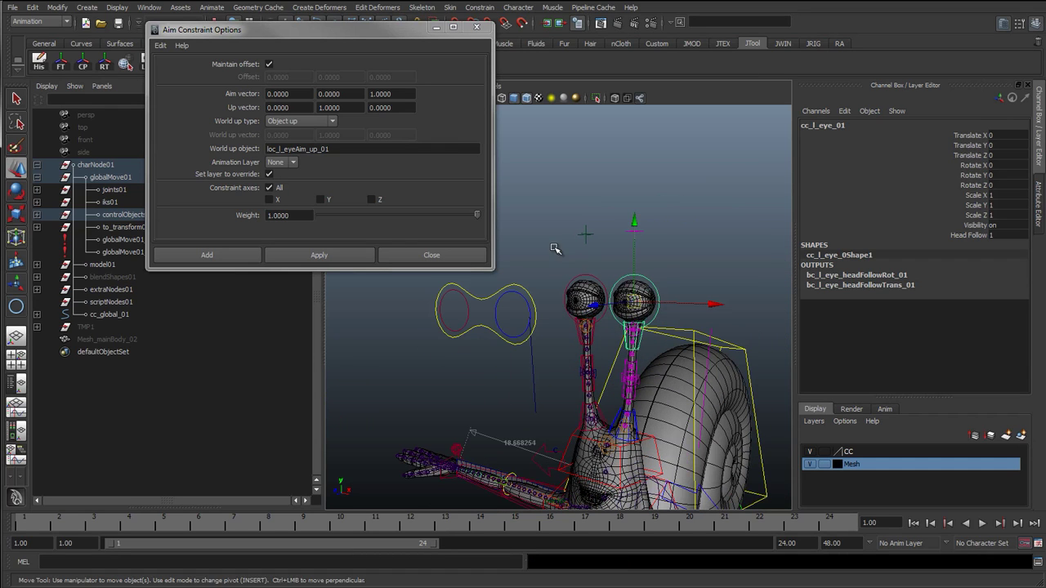
left_click(554, 248)
Aim-constrain grp_Mesh_l_eye_01 to the left eye aim control cc_l_eye_01 with the current options.
scroll(588, 246, "up", 2)
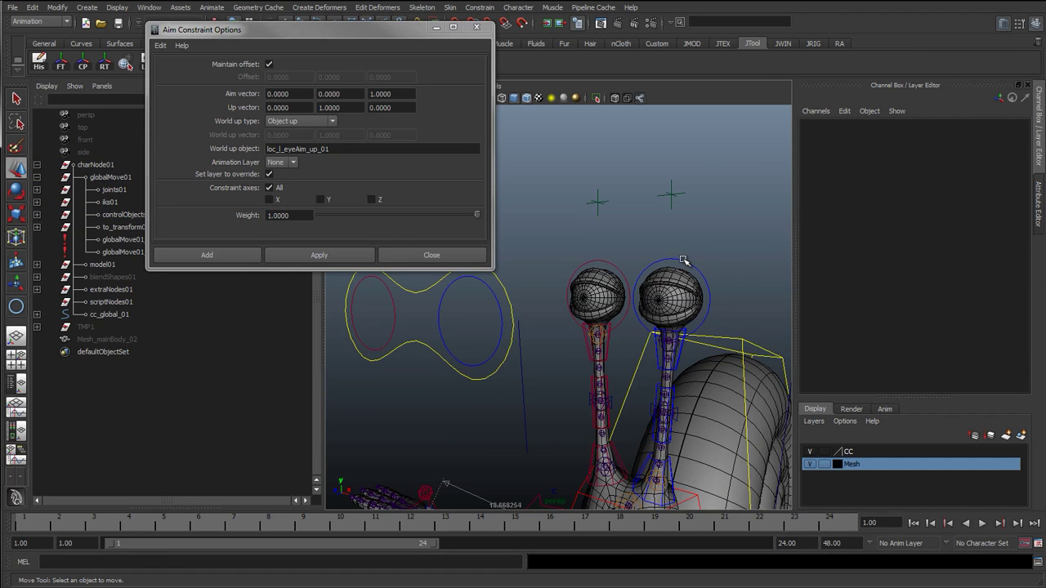
left_click_drag(683, 260, 674, 237, "alt")
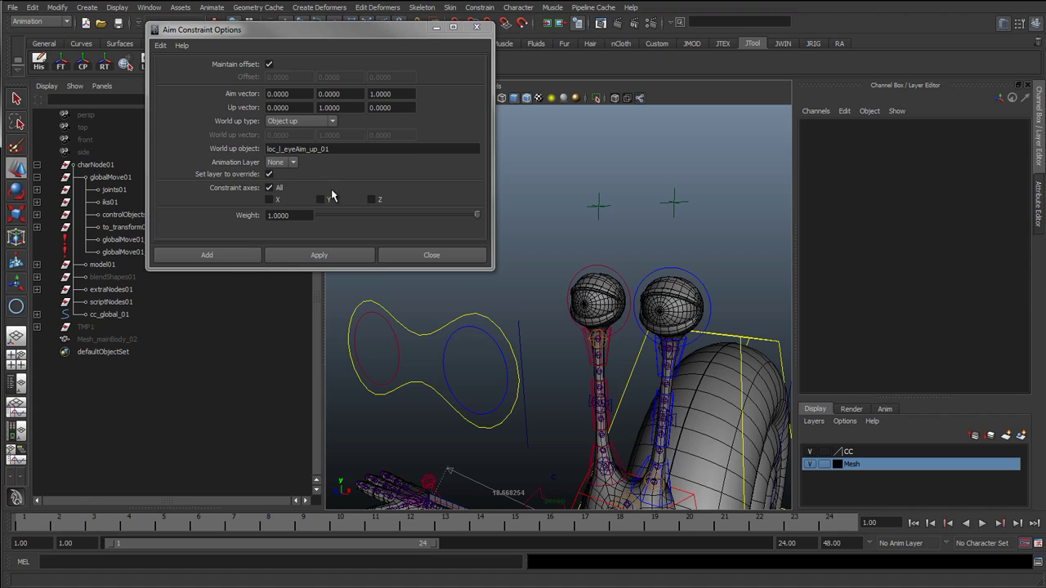
left_click_drag(440, 361, 472, 371)
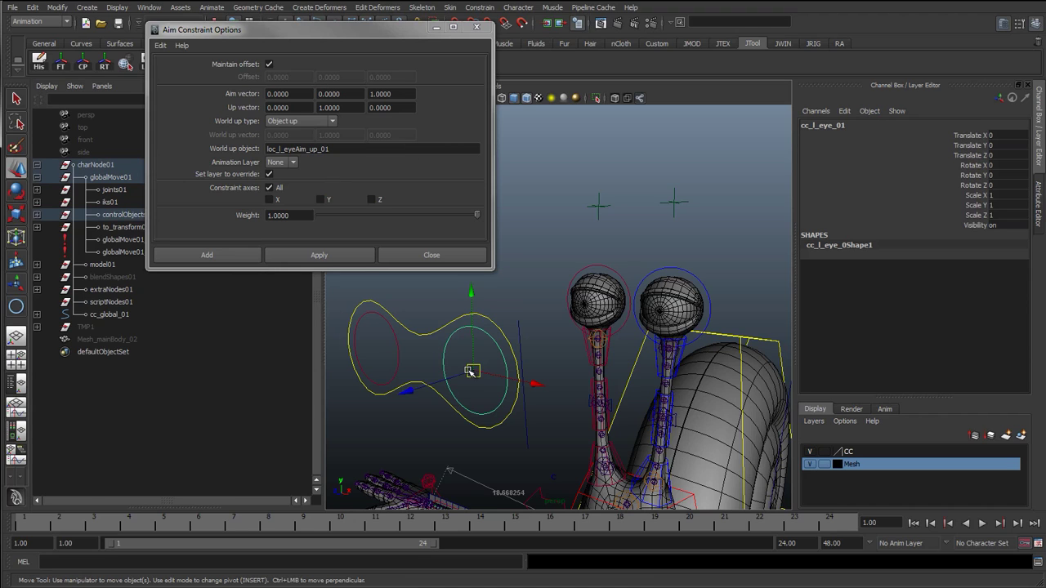
left_click(638, 311)
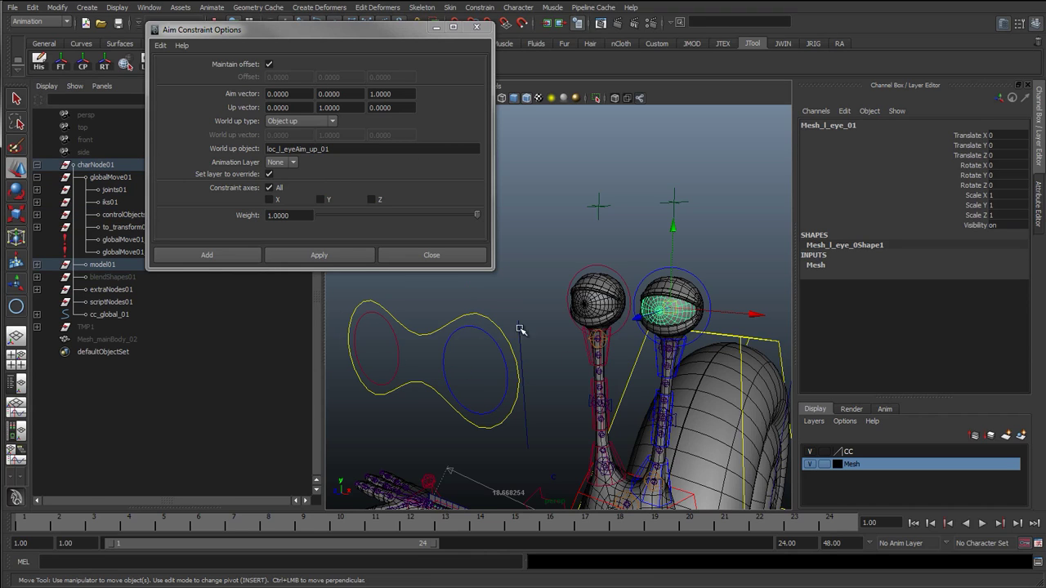
left_click(37, 264)
left_click(104, 377)
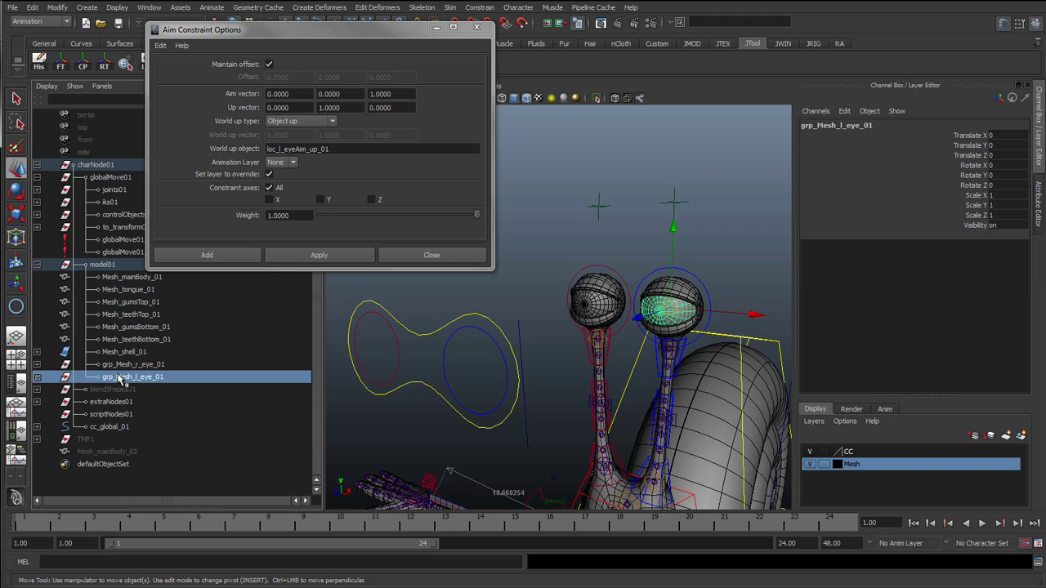
left_click(441, 352)
left_click(139, 378, "ctrl")
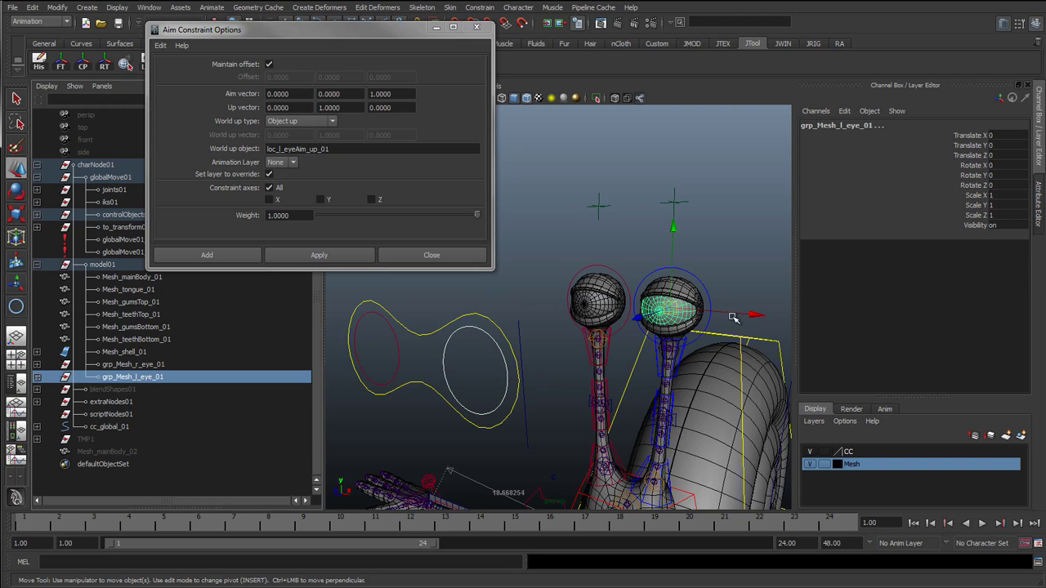
left_click(312, 257)
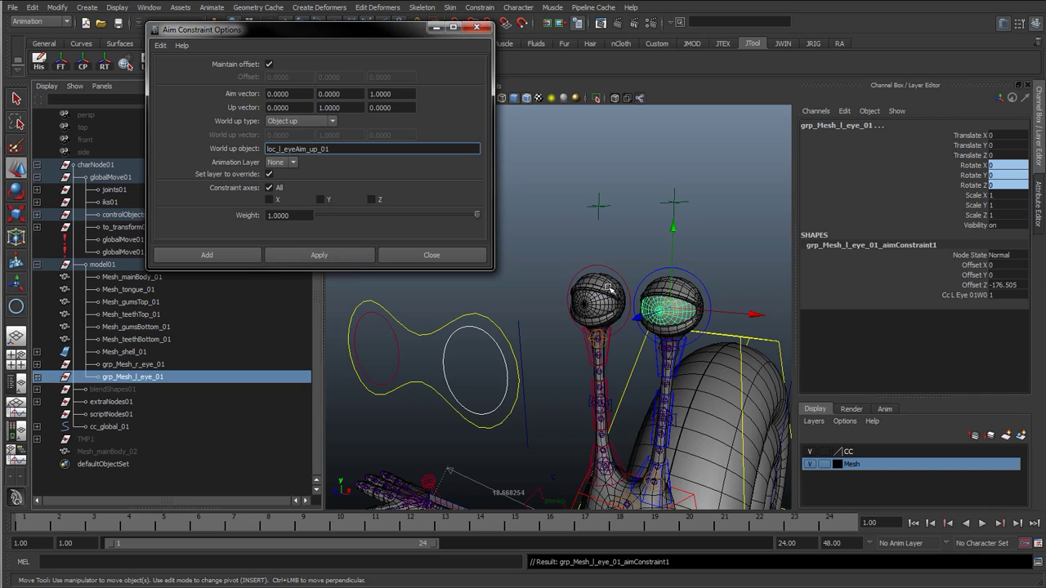
Aim-constrain grp_Mesh_r_eye_01 to cc_r_eye_01 with loc_r_eyeAim_up_01 as the World up object, and close the options.
middle_click_drag(630, 283, 668, 287, "alt")
left_click(545, 360)
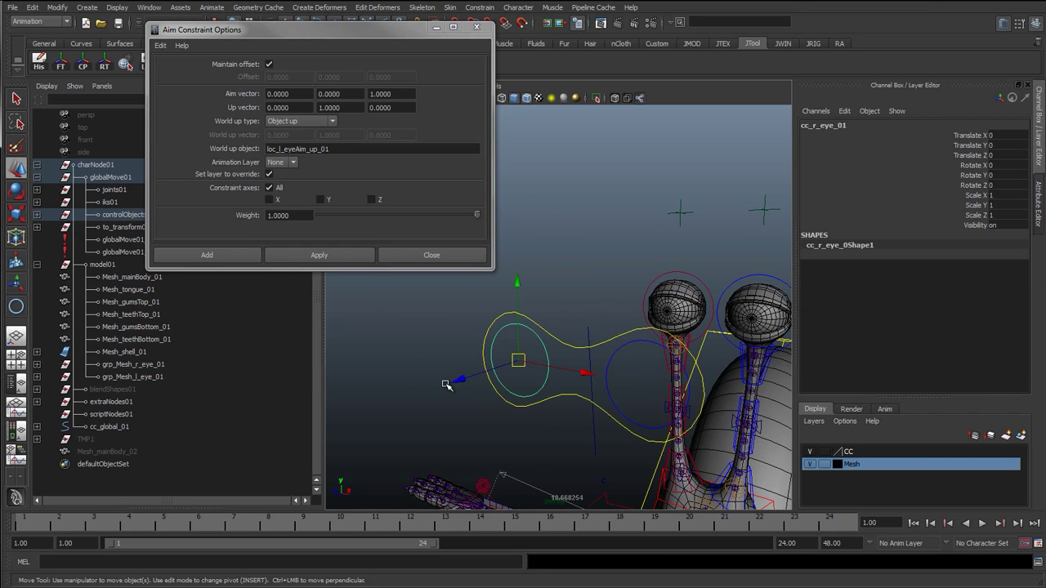
left_click(158, 365, "ctrl")
left_click(283, 149)
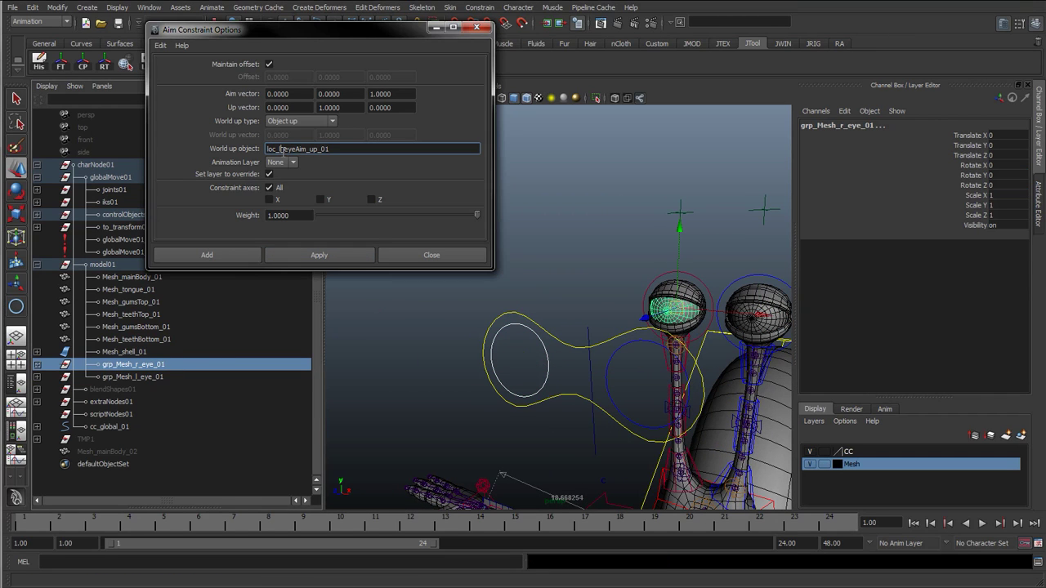
key("BackSpace")
type("r")
left_click(310, 255)
left_click(430, 258)
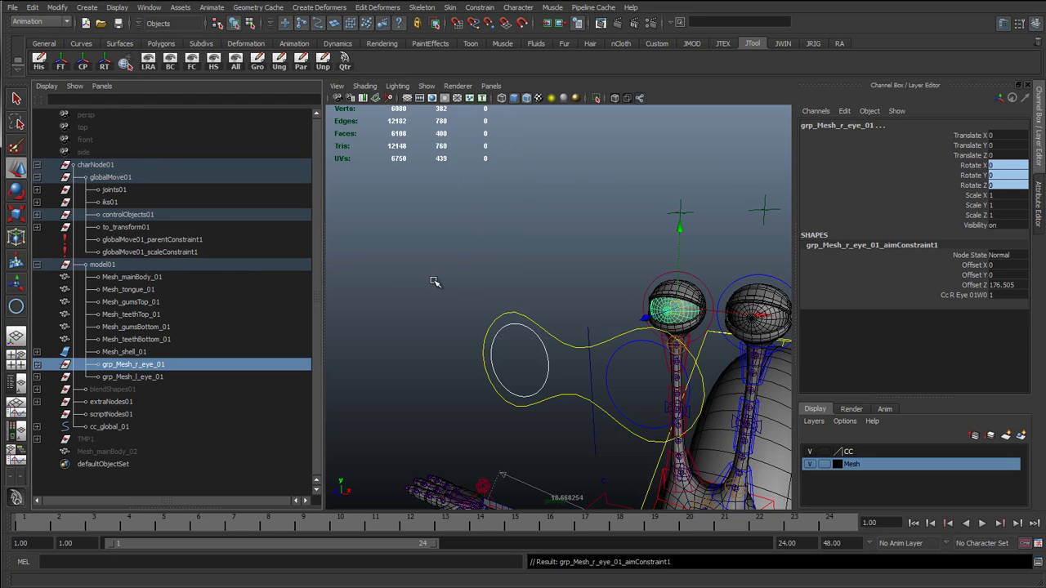
Test both eyes' aiming by moving the main eye control cc_eyeMain_01 around, and undo the moves.
left_click(520, 354)
left_click(568, 346)
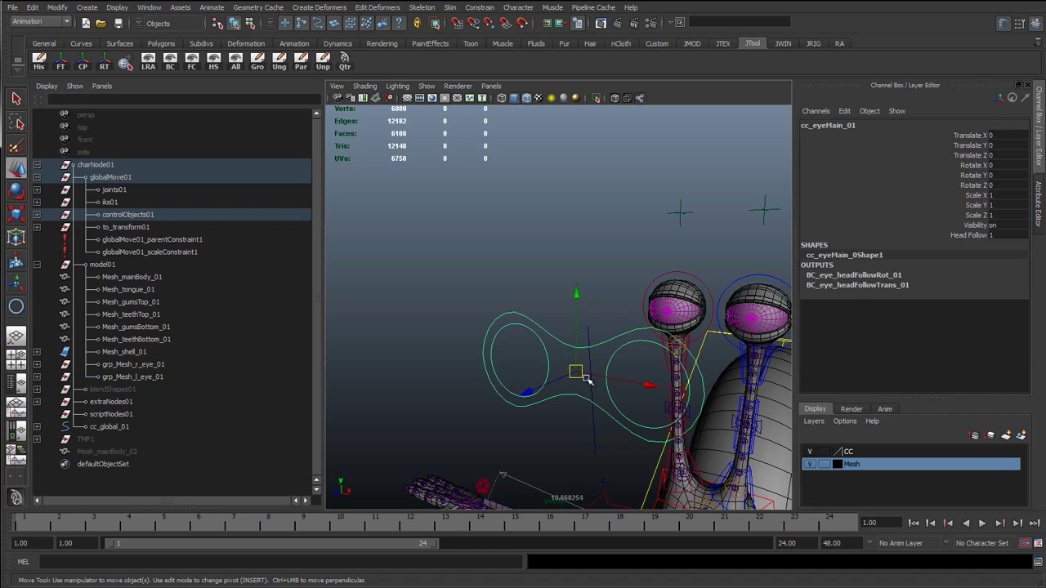
left_click_drag(581, 375, 492, 249)
scroll(507, 373, "down", 5)
key("ctrl+z")
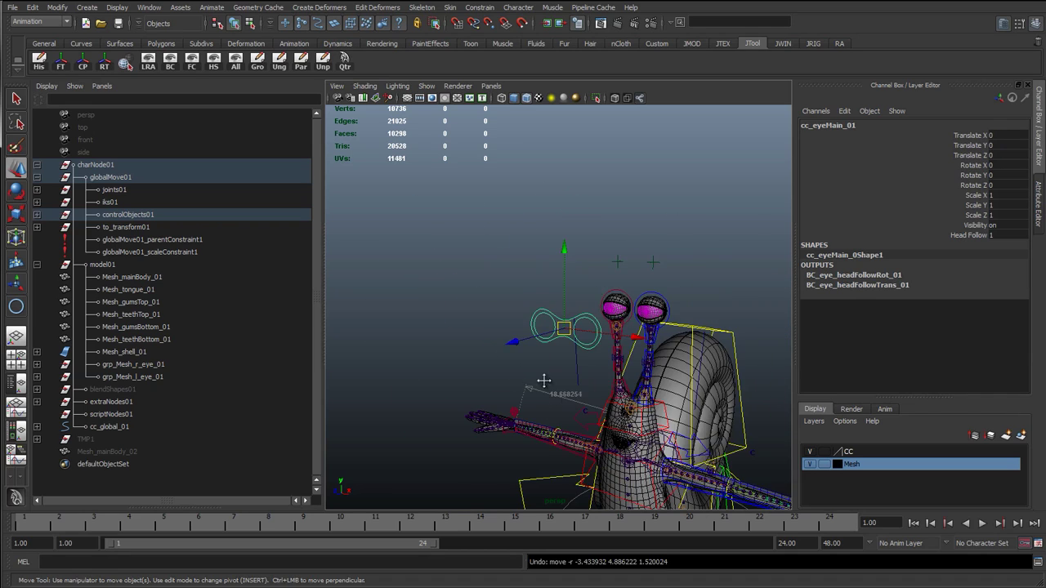
scroll(544, 379, "up", 5)
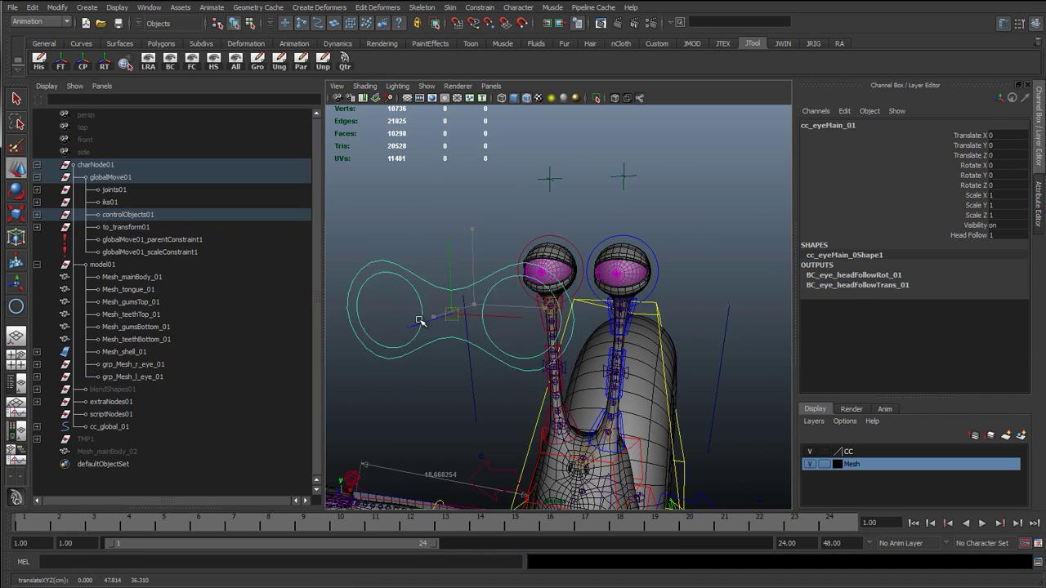
left_click_drag(419, 321, 474, 141)
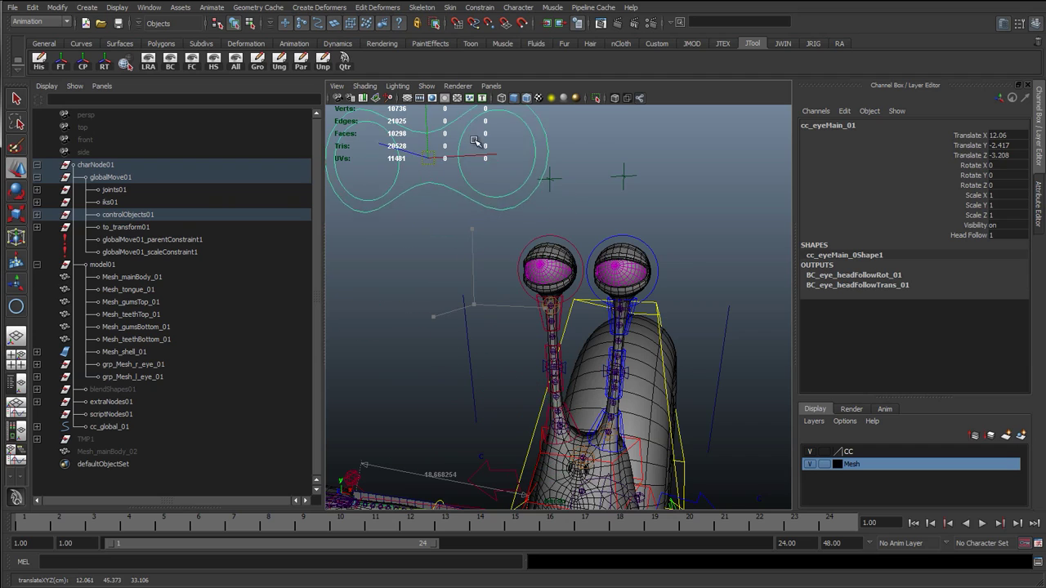
key("ctrl+z")
key("ctrl+z")
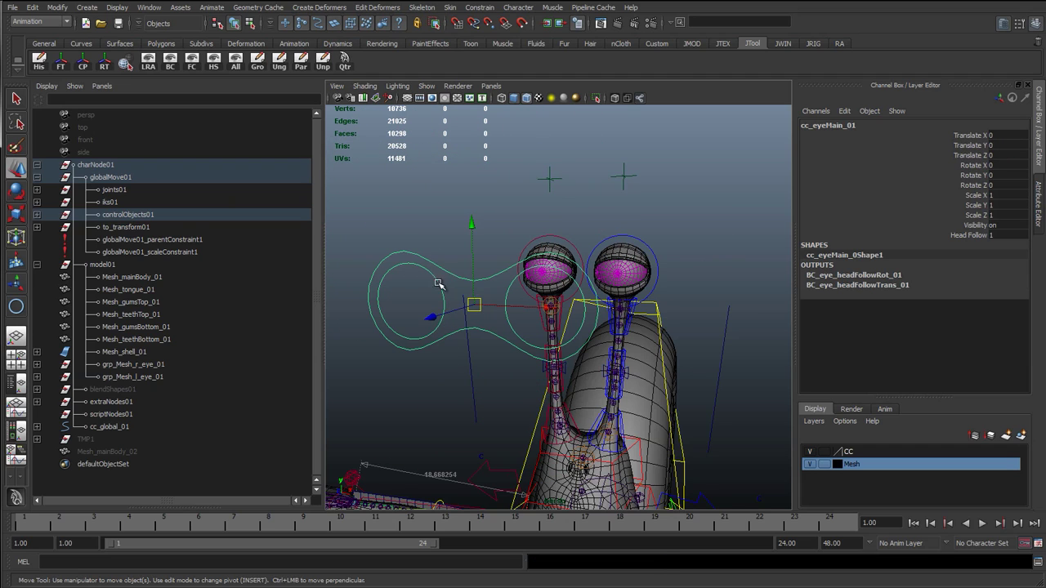
Test crossed eyes by moving cc_r_eye_01 about 2.8 and cc_l_eye_01 about -2.9 in X, bring cc_eyeMain_01 closer, and undo everything.
left_click(438, 284)
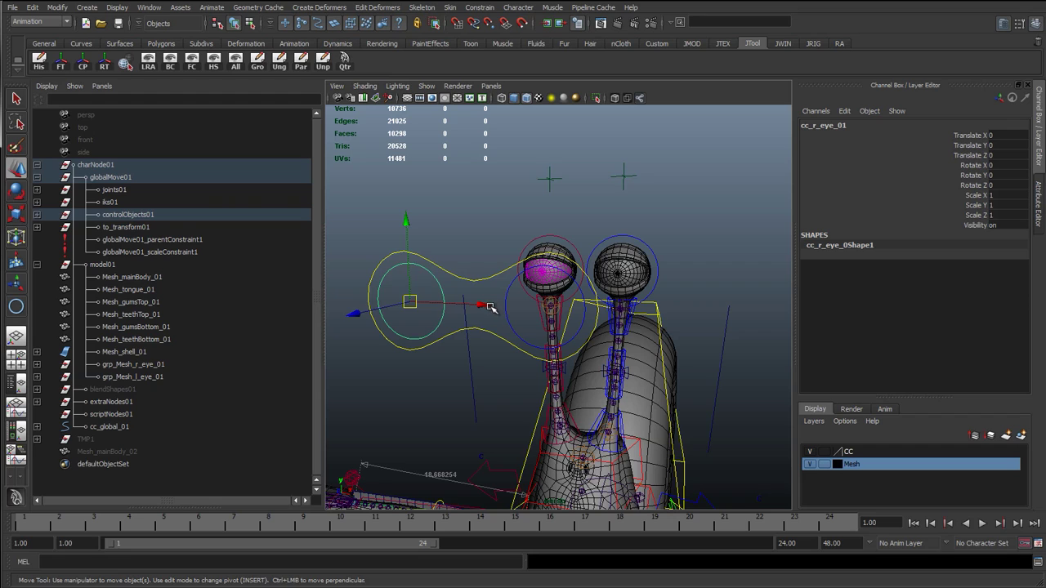
left_click_drag(488, 307, 550, 317)
left_click(523, 336)
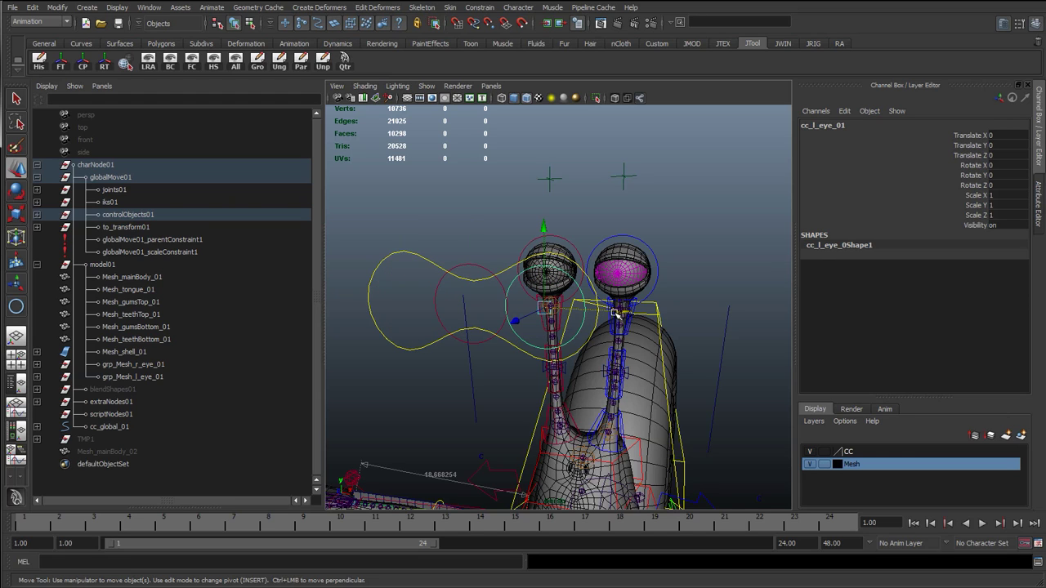
left_click_drag(617, 313, 555, 315)
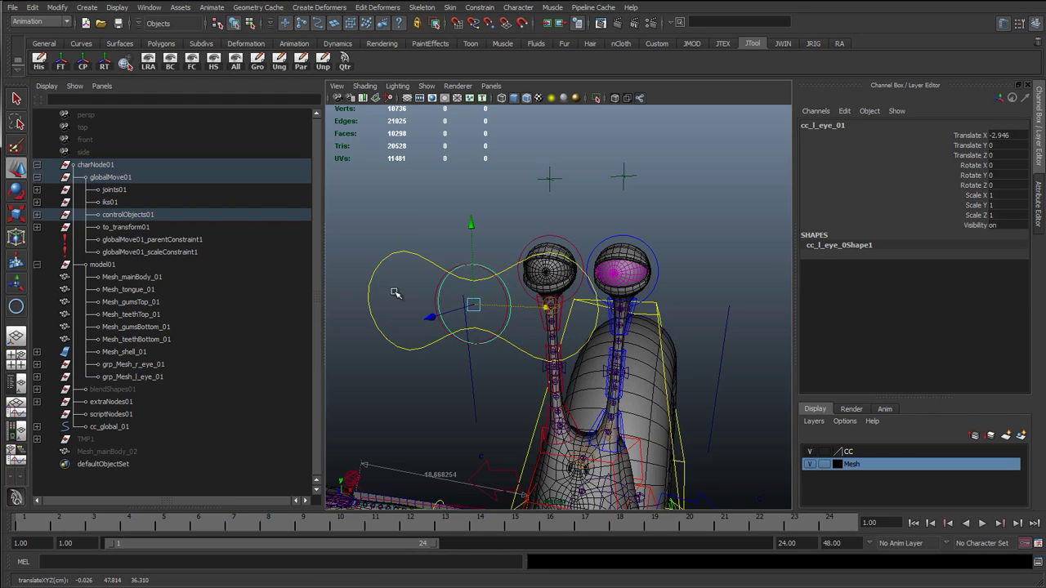
left_click(400, 257)
left_click_drag(430, 317, 539, 282)
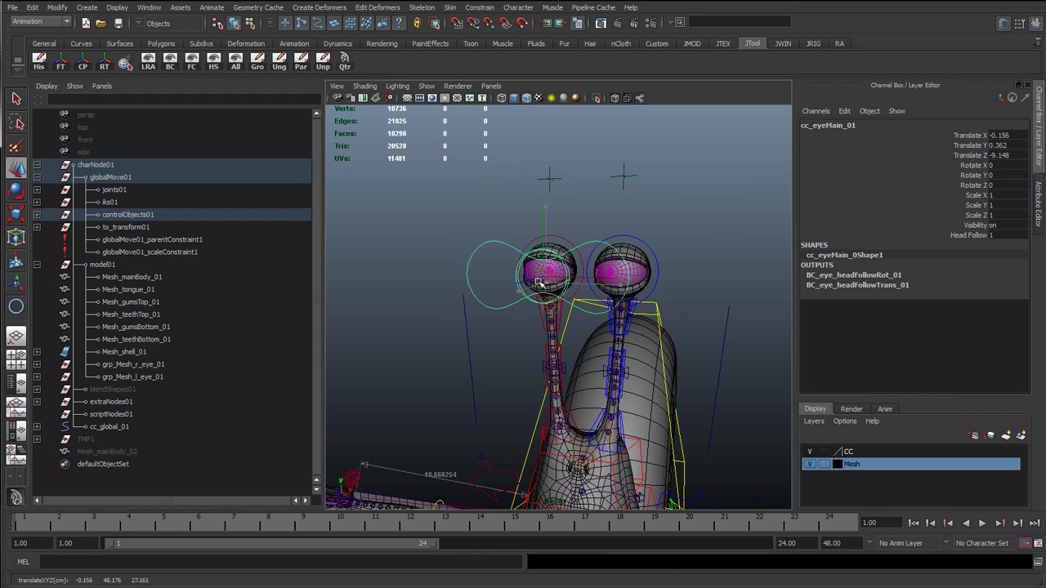
key("ctrl+z")
key("ctrl+z")
key("ctrl+z")
key("ctrl+z")
key("ctrl+z")
key("ctrl+z")
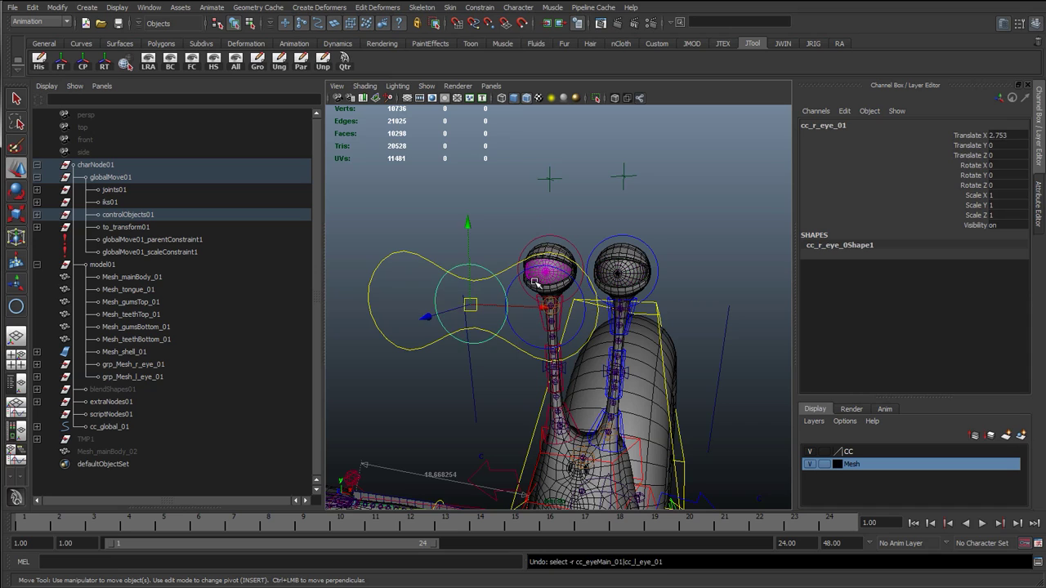
Test the main eye control cc_eyeMain_01 by moving it freely and rotating it about -267 degrees in Z, undoing each change.
left_click(447, 275)
left_click_drag(478, 304, 404, 276)
key("ctrl+z")
key("e")
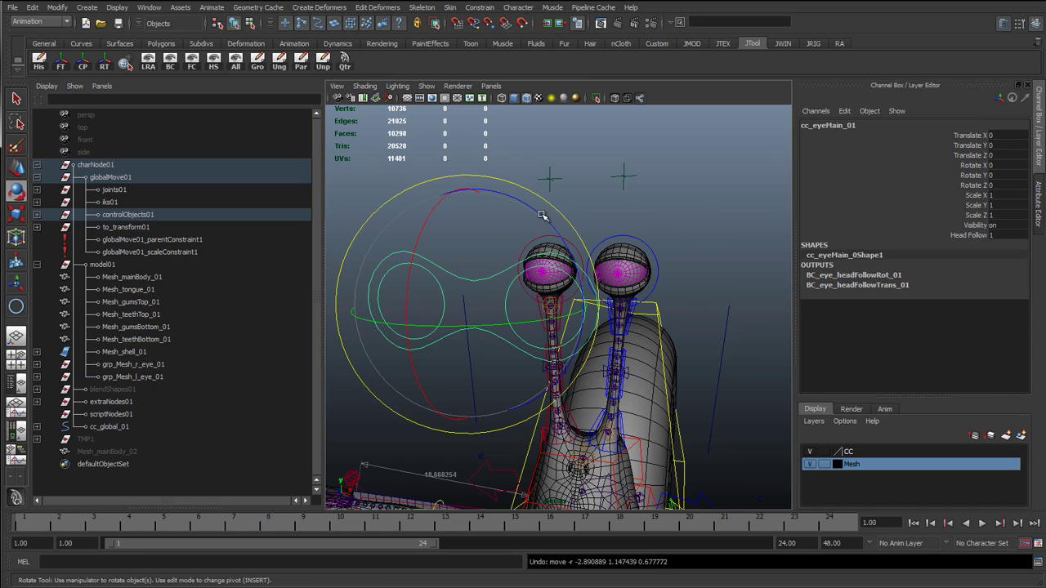
left_click_drag(542, 216, 387, 305)
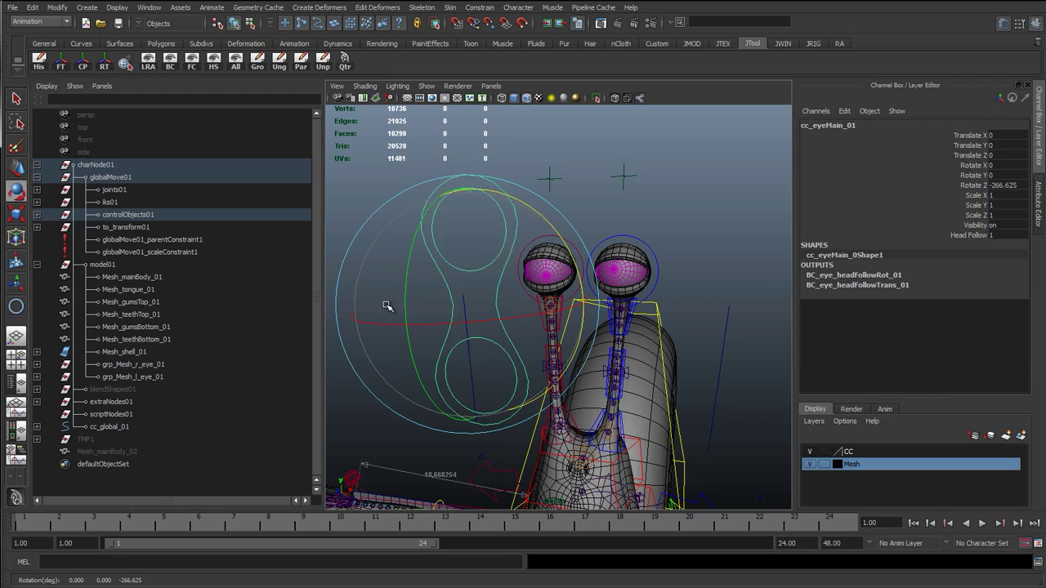
key("ctrl+z")
Test how the eyes follow the head by rotating cc_head_01 freely on all three axes, and undo the rotations.
key("a")
left_click(967, 235)
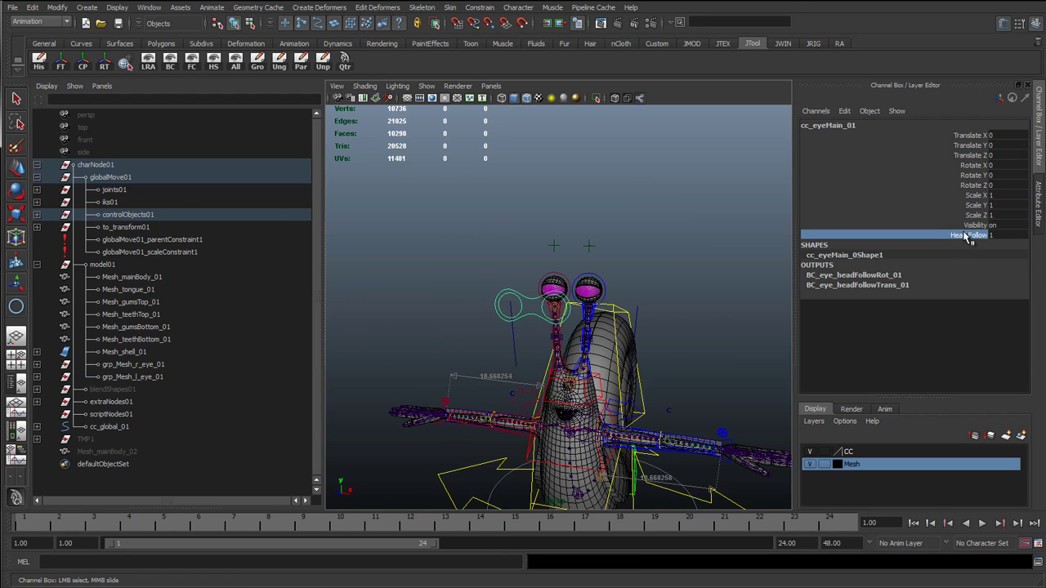
left_click(697, 313)
left_click(597, 377)
key("f")
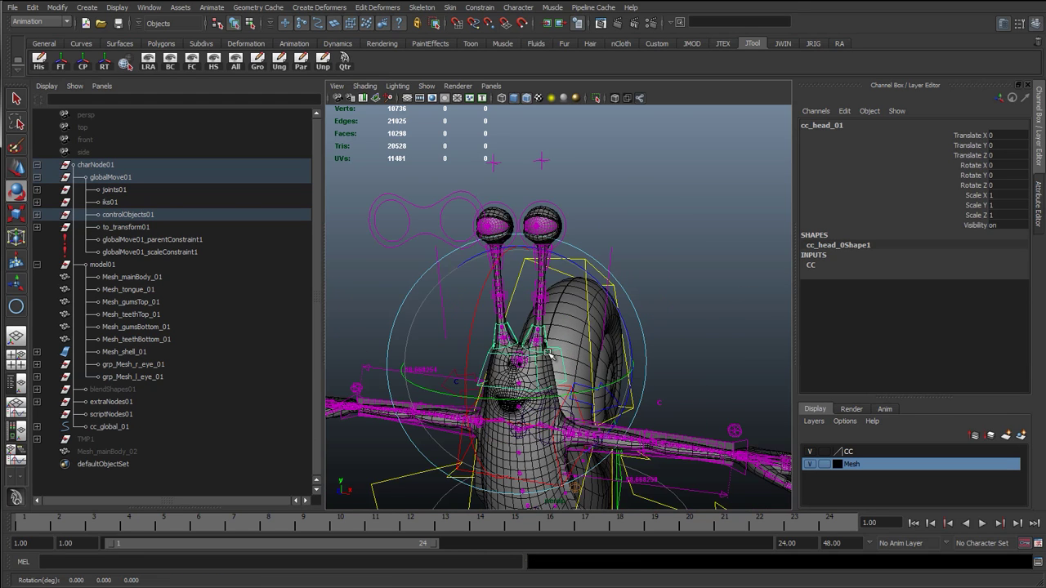
left_click_drag(506, 393, 601, 299)
key("ctrl+z")
key("ctrl+z")
key("ctrl+z")
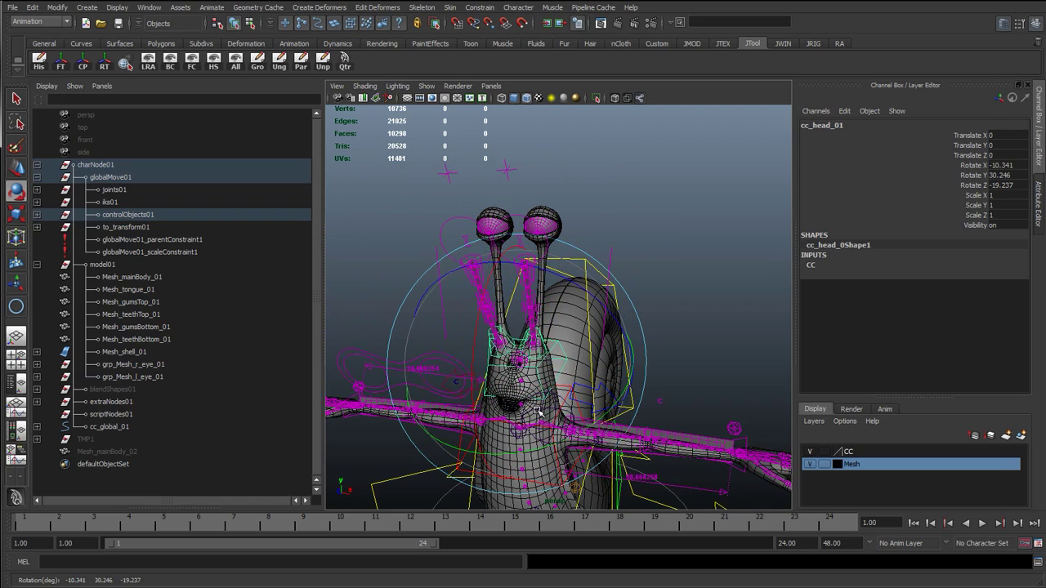
Turn on the visibility of the hidden Mesh_mainBody_02.
key("q")
key("w")
left_click_drag(552, 330, 490, 245, "alt")
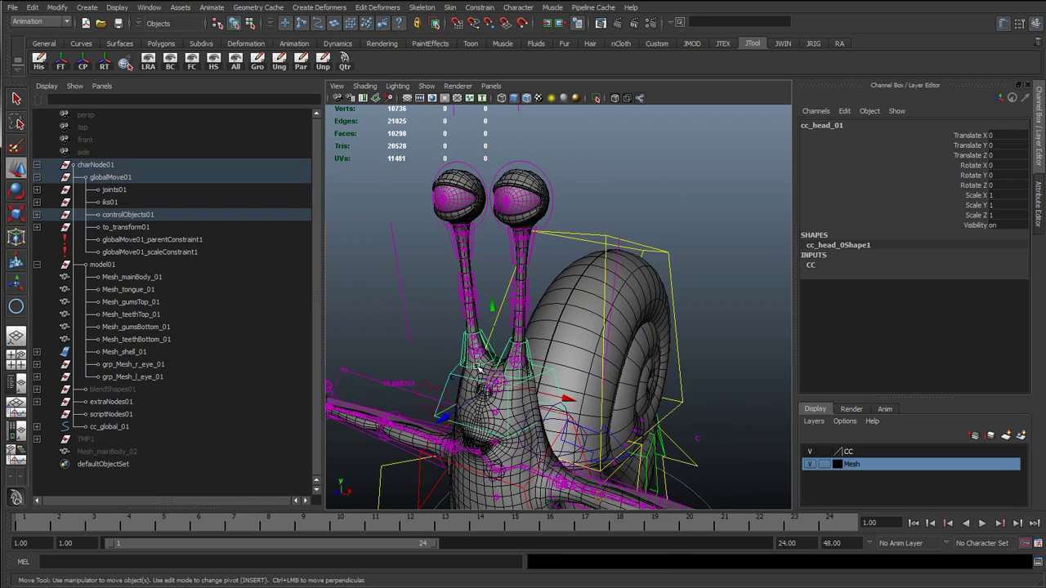
left_click(426, 85)
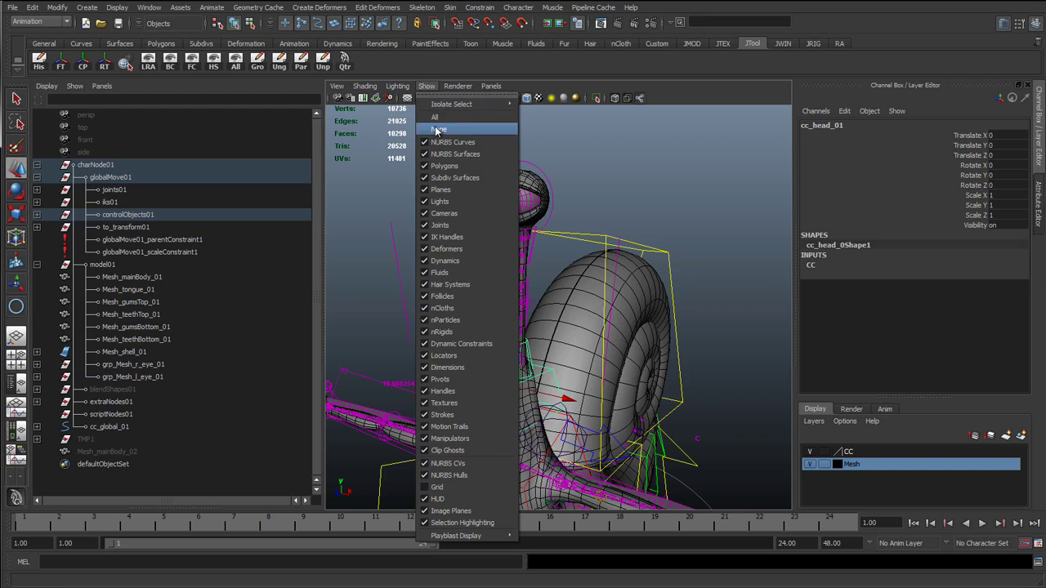
left_click(427, 85)
left_click(113, 453)
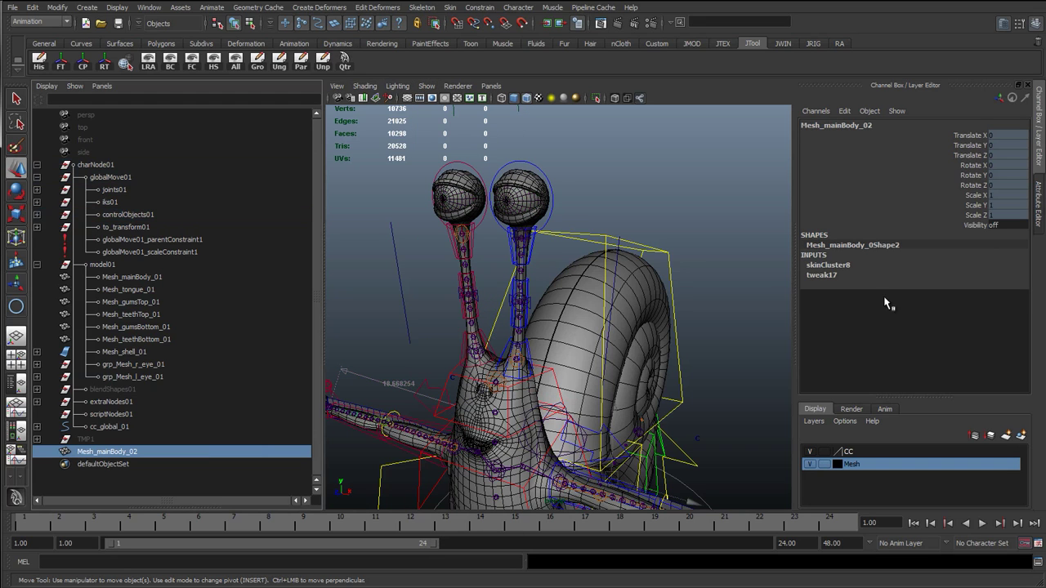
left_click(1004, 225)
type("1")
key("Return")
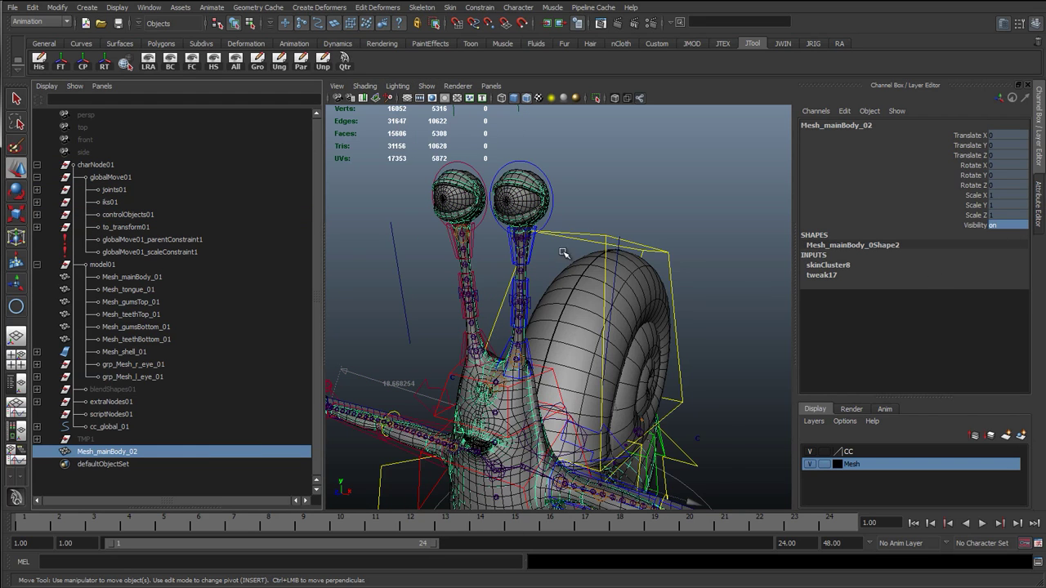
Rotate the head control cc_head_01 about 46 degrees in Z to test whether the eyes and antennae follow, and undo the rotation.
key("f")
left_click(448, 267)
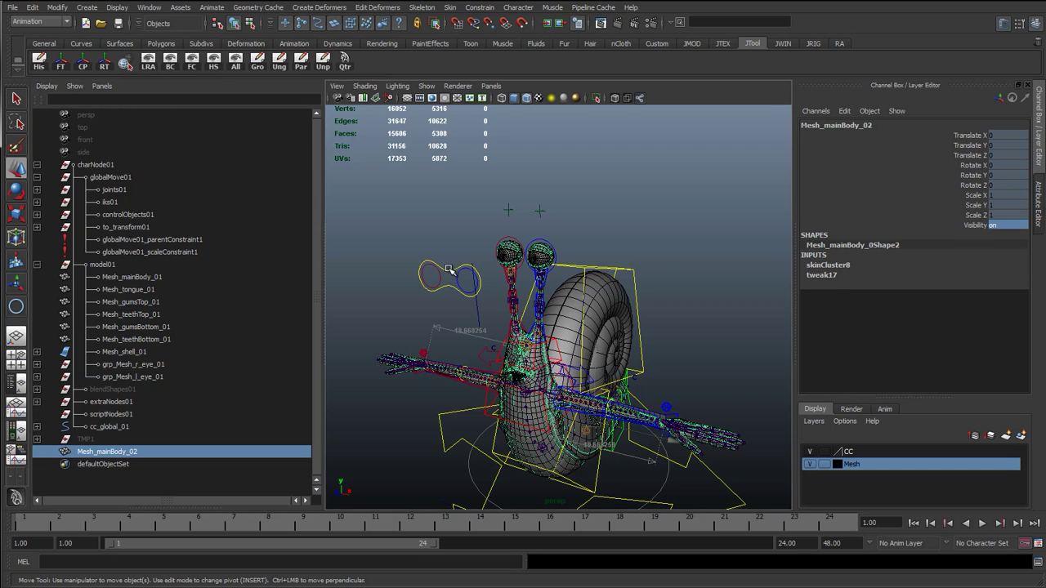
scroll(552, 369, "up", 3)
left_click(552, 357)
scroll(552, 357, "up", 3)
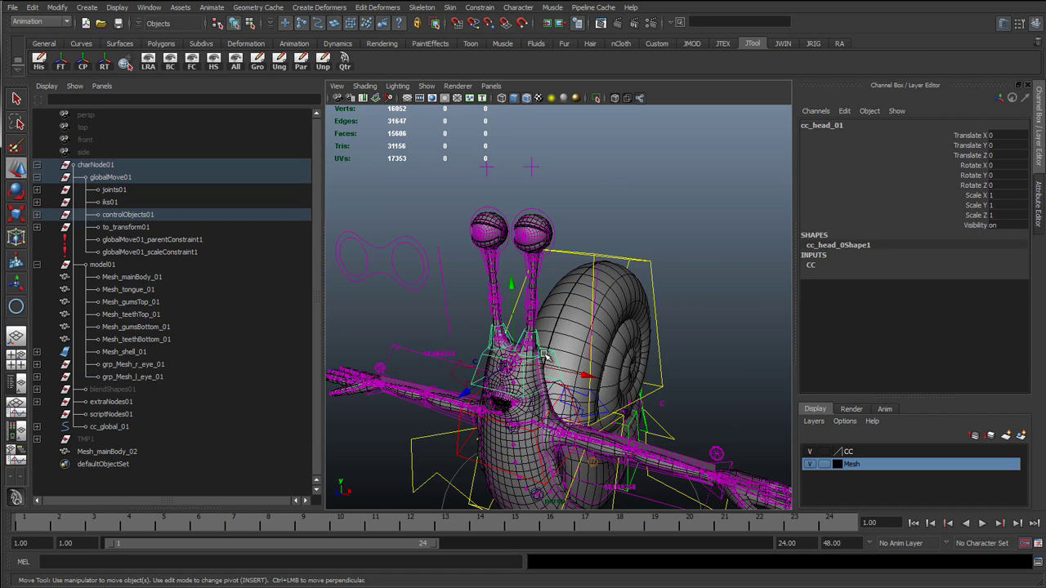
key("e")
left_click_drag(552, 311, 572, 192)
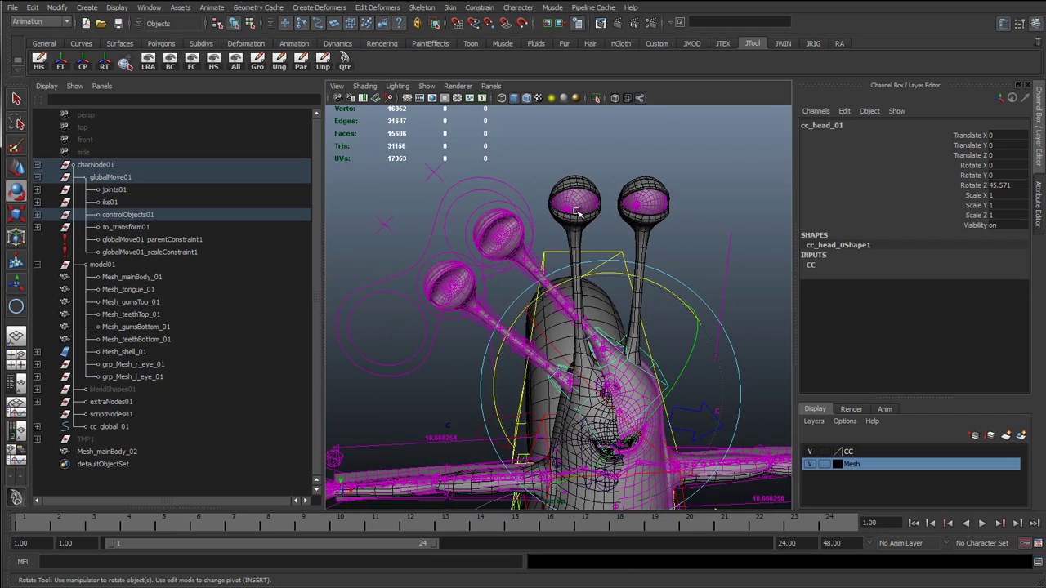
key("ctrl+z")
Examine the eyeballs and the left eye control around them up close from several angles.
key("q")
left_click_drag(431, 234, 467, 292, "alt")
right_click_drag(466, 291, 555, 258, "alt")
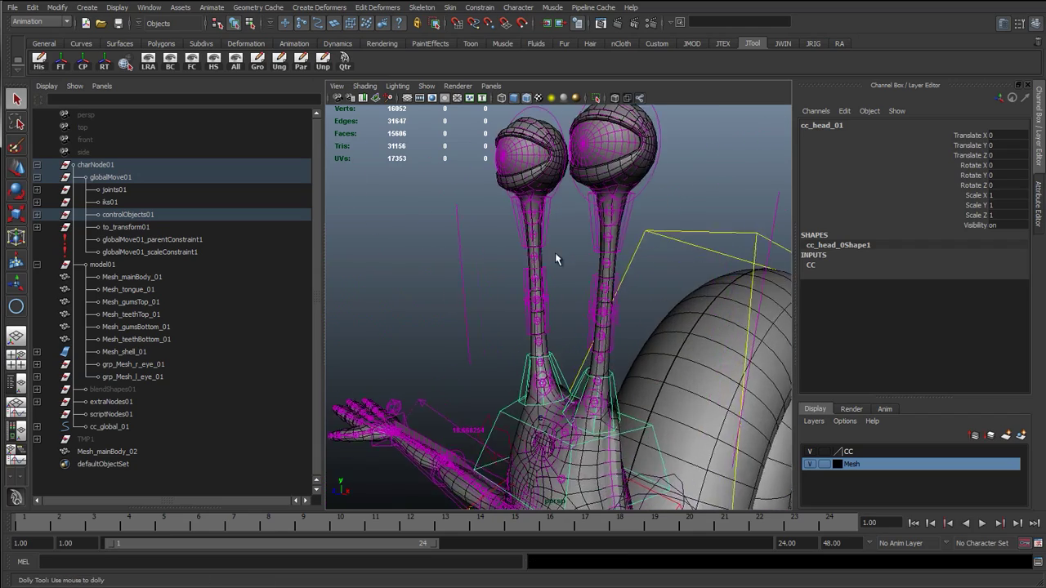
left_click_drag(555, 259, 517, 366, "alt")
right_click_drag(517, 366, 539, 246, "alt")
left_click(548, 216)
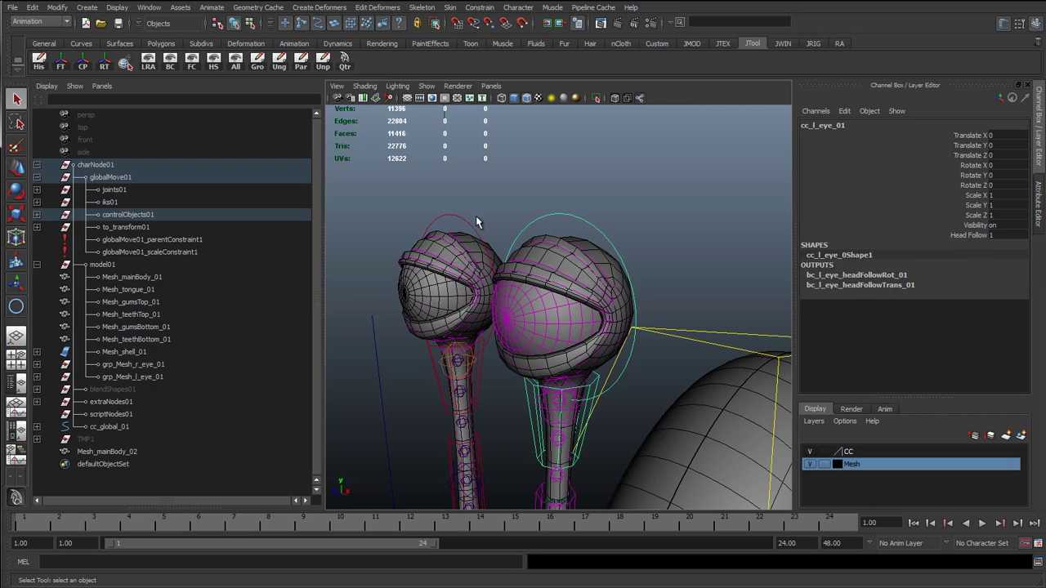
left_click(808, 463)
scroll(646, 426, "down", 3)
left_click_drag(642, 428, 575, 307, "alt")
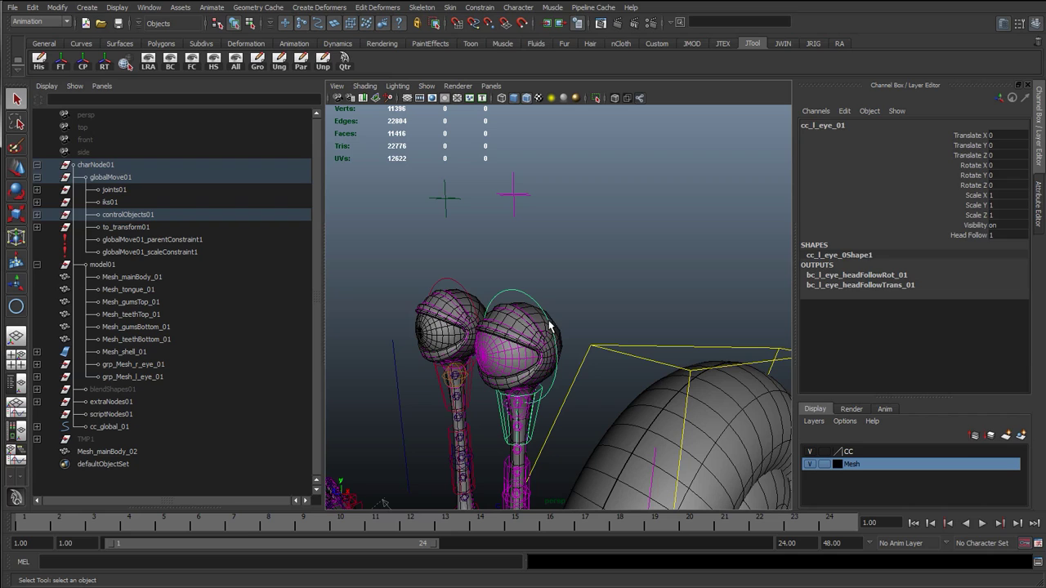
Hide both body meshes, Mesh_mainBody_01 and Mesh_mainBody_02, to expose the eyeballs.
left_click(537, 323)
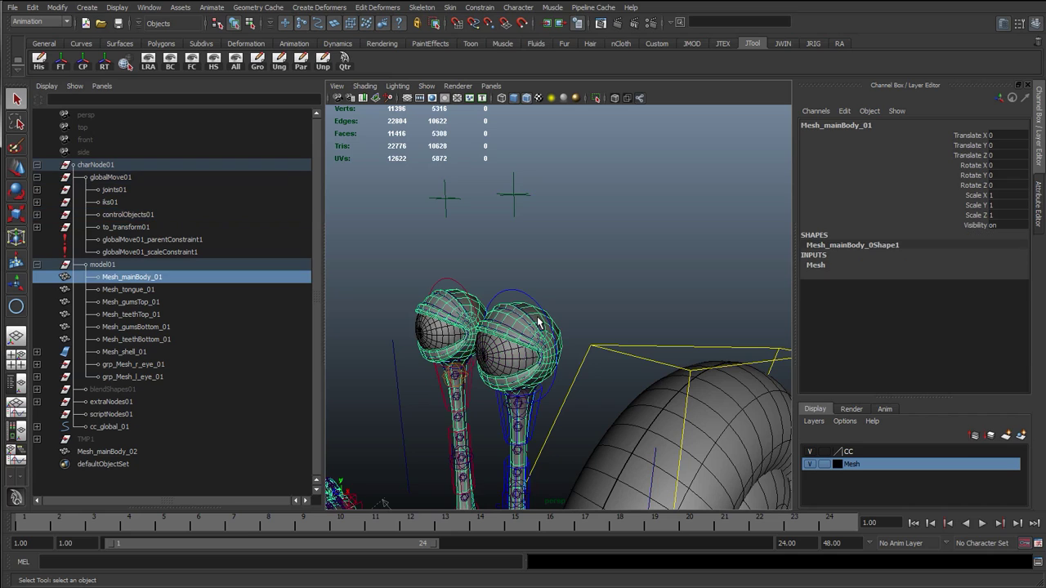
key("ctrl+h")
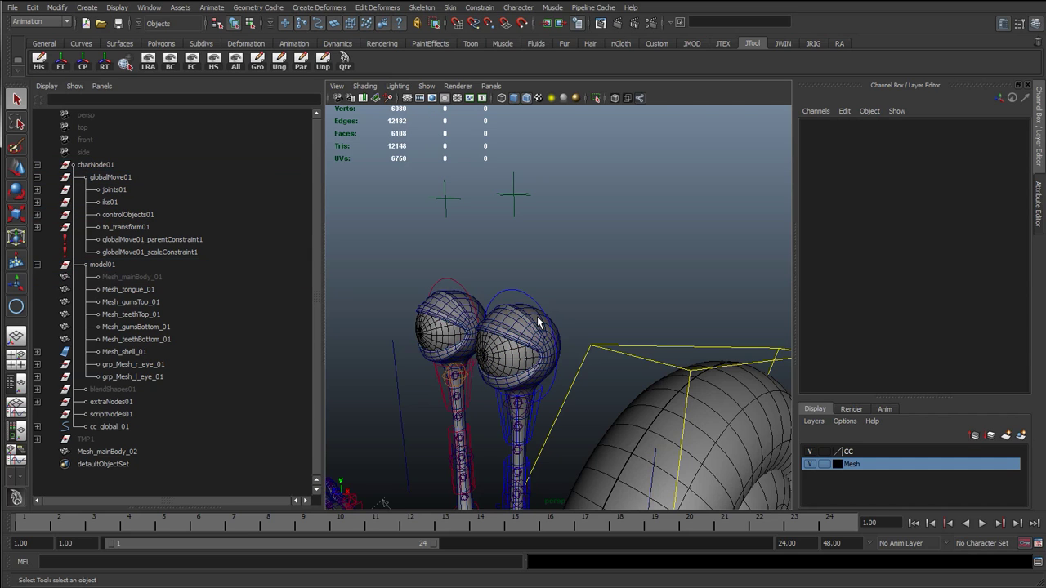
left_click(538, 323)
key("ctrl+h")
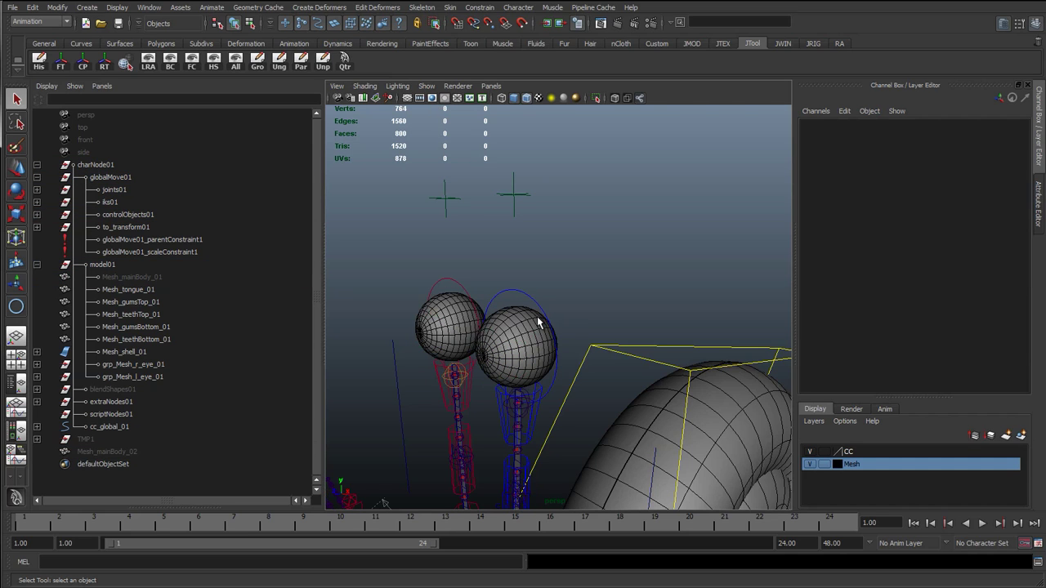
Test whether the left eyeball follows its surrounding control cc_l_eye_01 by moving that control, and undo the moves.
right_click_drag(537, 319, 558, 381, "alt")
left_click_drag(526, 379, 521, 364, "alt")
left_click(534, 376)
scroll(533, 381, "down", 2)
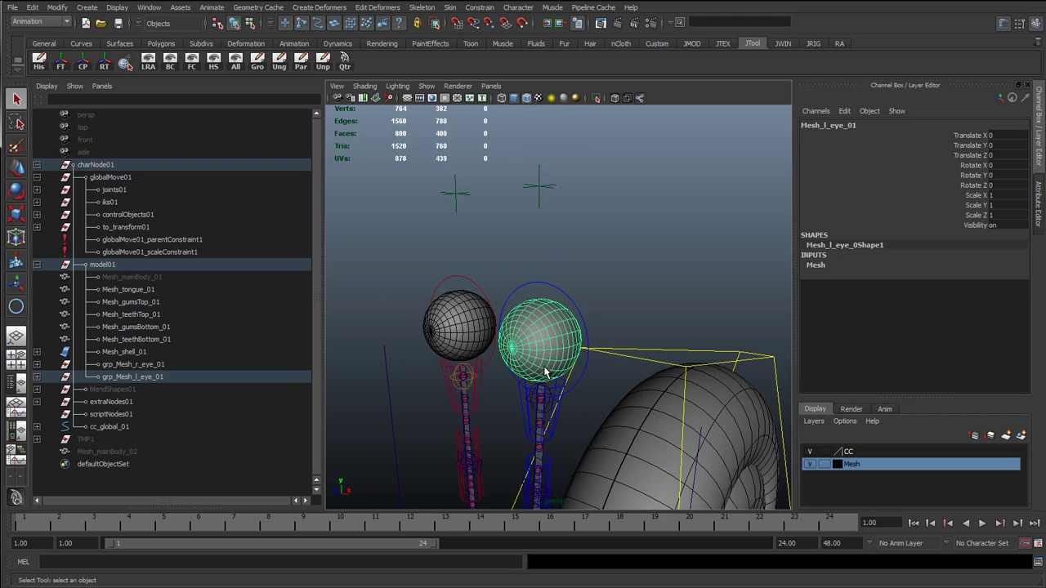
left_click(577, 295)
left_click(559, 299)
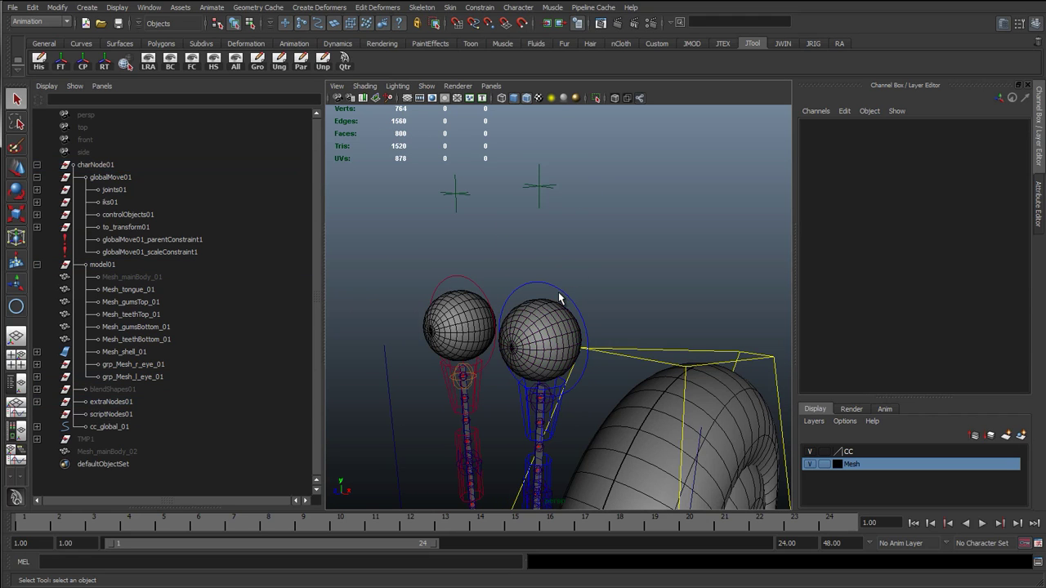
left_click(559, 294)
left_click_drag(561, 299, 684, 350, "alt")
key("w")
key("ctrl+z")
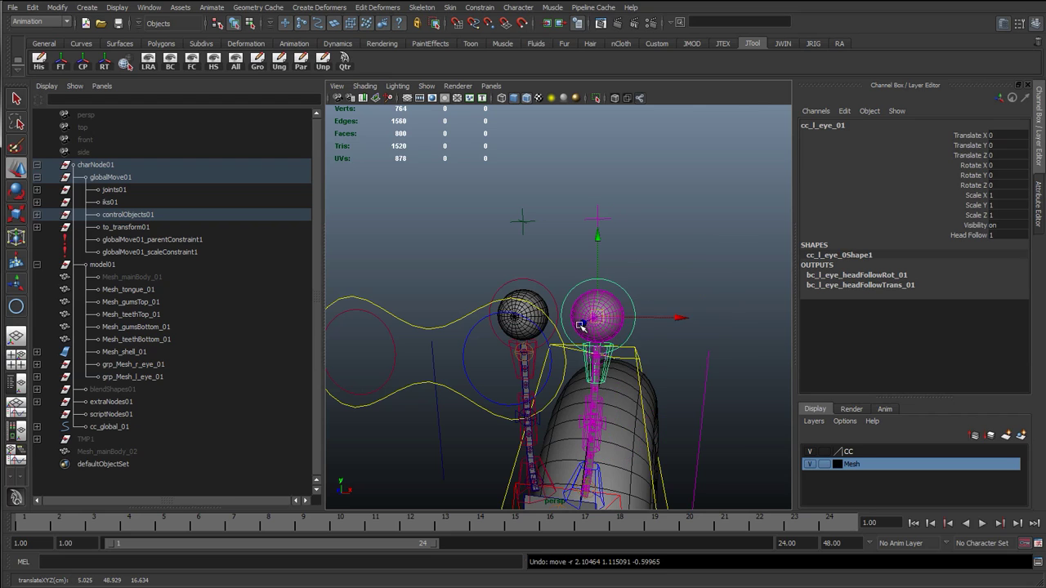
left_click_drag(600, 320, 613, 298)
key("ctrl+z")
key("q")
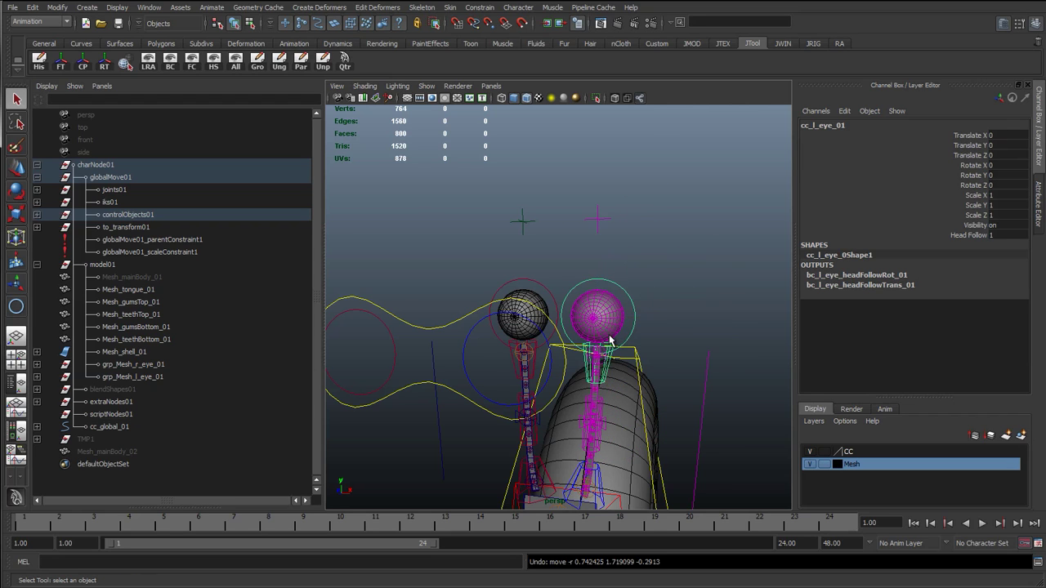
Point-constrain grp_Mesh_l_eye_01 to the left eye control around the eyeball, with Maintain offset on, all axes and weight 1.
scroll(609, 341, "up", 5)
left_click_drag(608, 341, 564, 348, "alt")
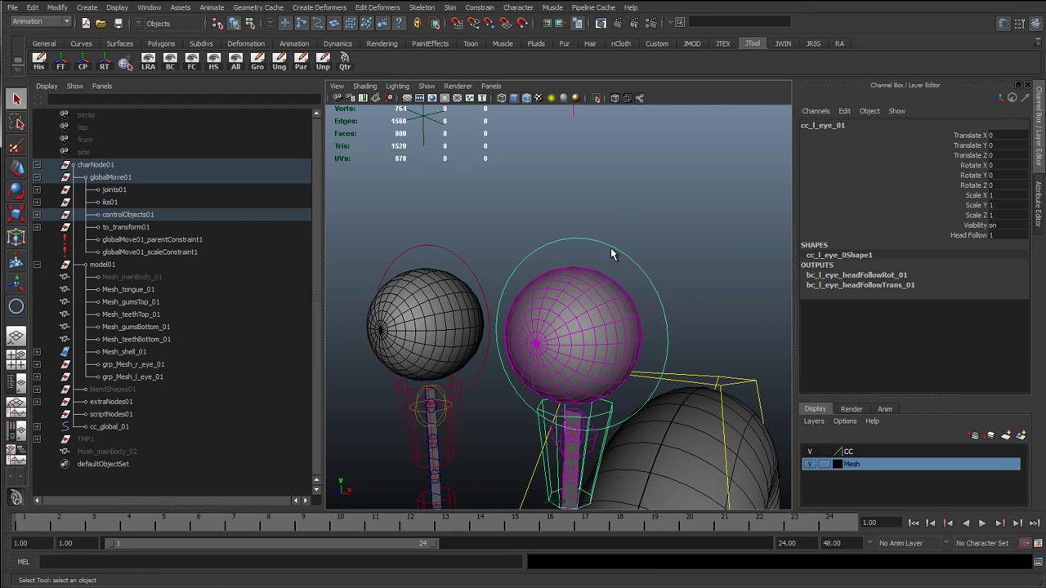
left_click(118, 364)
key("ctrl+z")
left_click(136, 378)
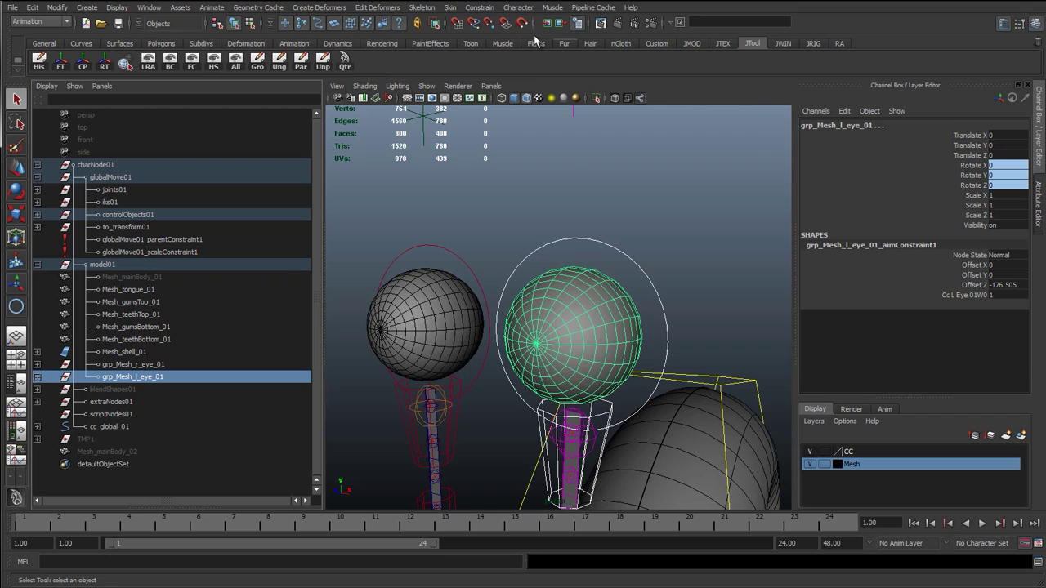
left_click(484, 10)
left_click(566, 26)
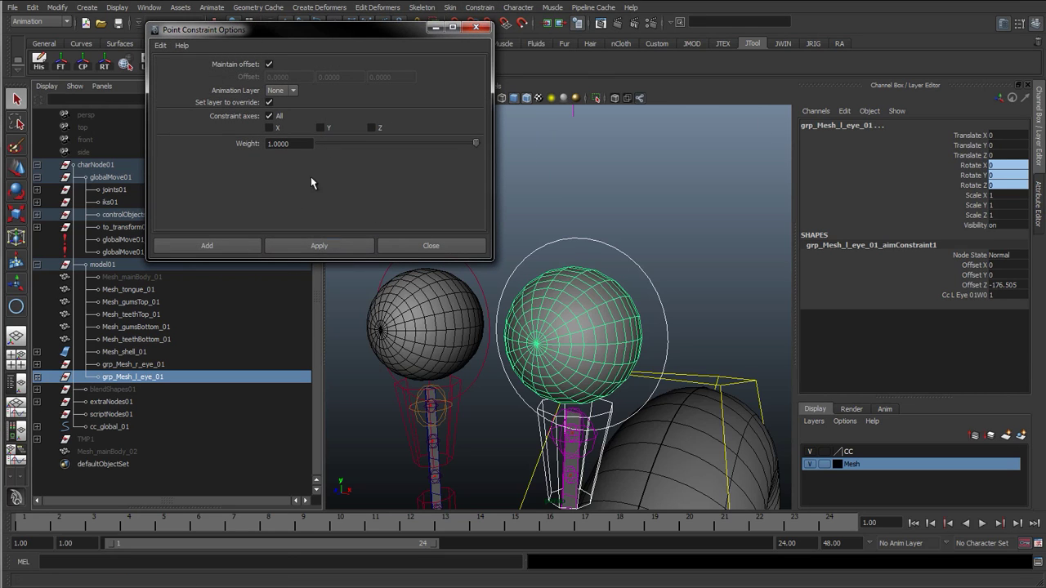
left_click(318, 246)
left_click(430, 246)
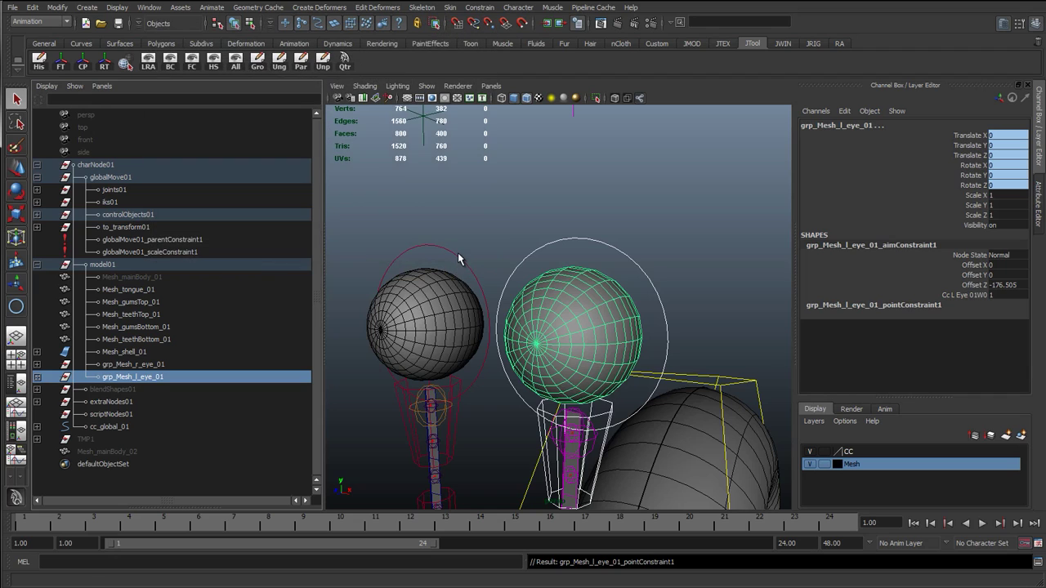
Point-constrain grp_Mesh_r_eye_01 to the right eye control around its eyeball with the same options, and clear the selection.
left_click_drag(458, 252, 346, 296)
left_click(153, 367, "ctrl")
key("g")
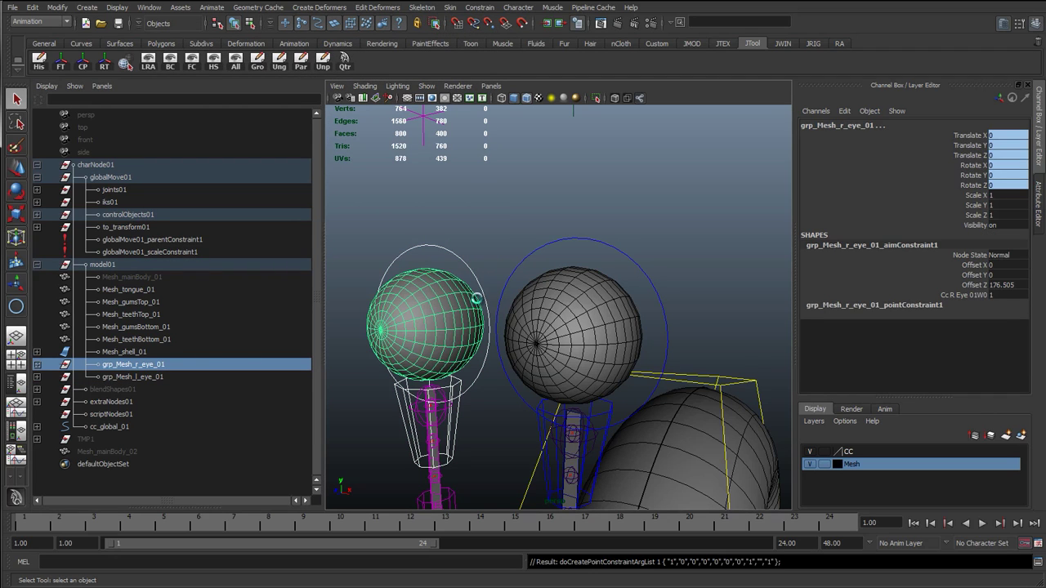
left_click(507, 297)
Unhide Mesh_mainBody_02 by setting its Visibility to 1.
scroll(525, 351, "down", 6)
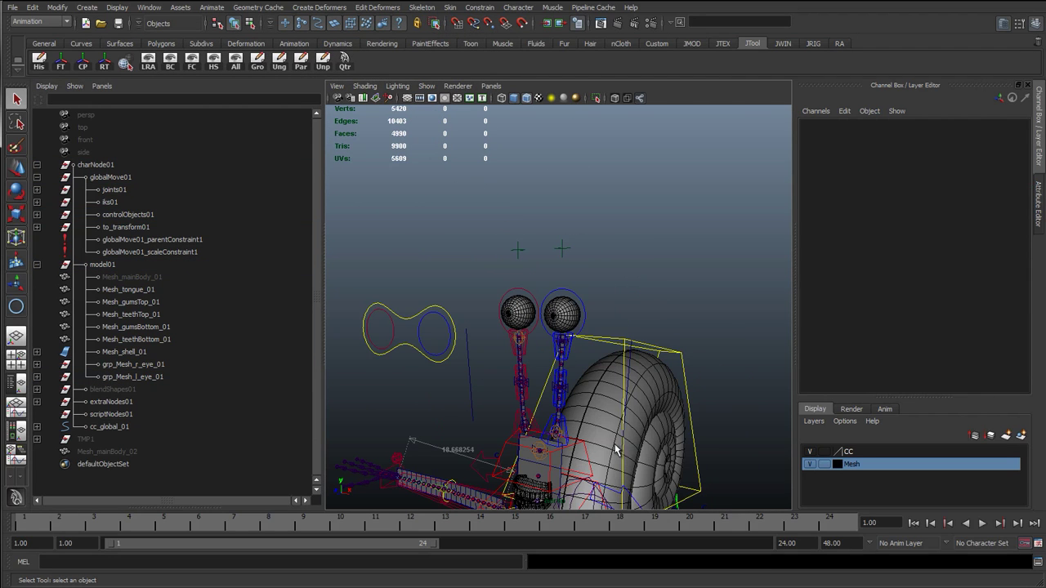
left_click(122, 452)
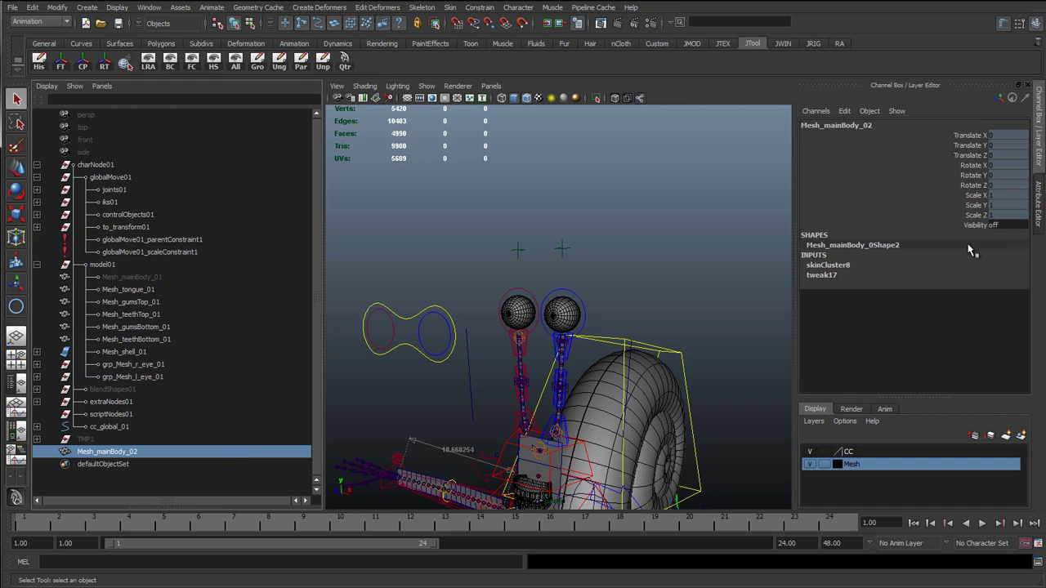
type("1")
key("Return")
scroll(602, 402, "up", 3)
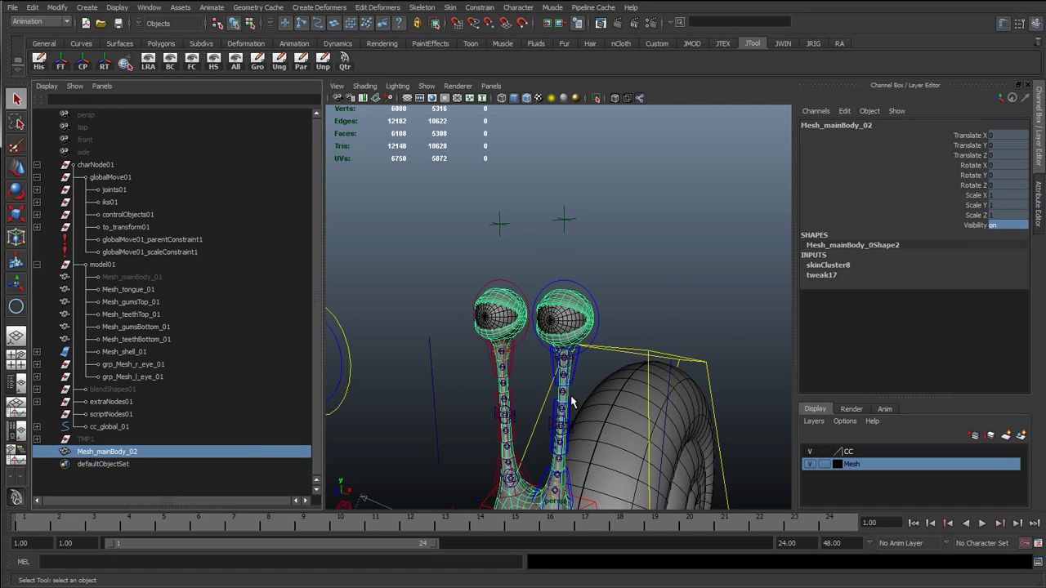
Rotate the head control cc_head_01 about 35.7 degrees around Z to test whether the eyes follow, and clear the selection.
left_click(548, 395)
scroll(569, 347, "down", 3)
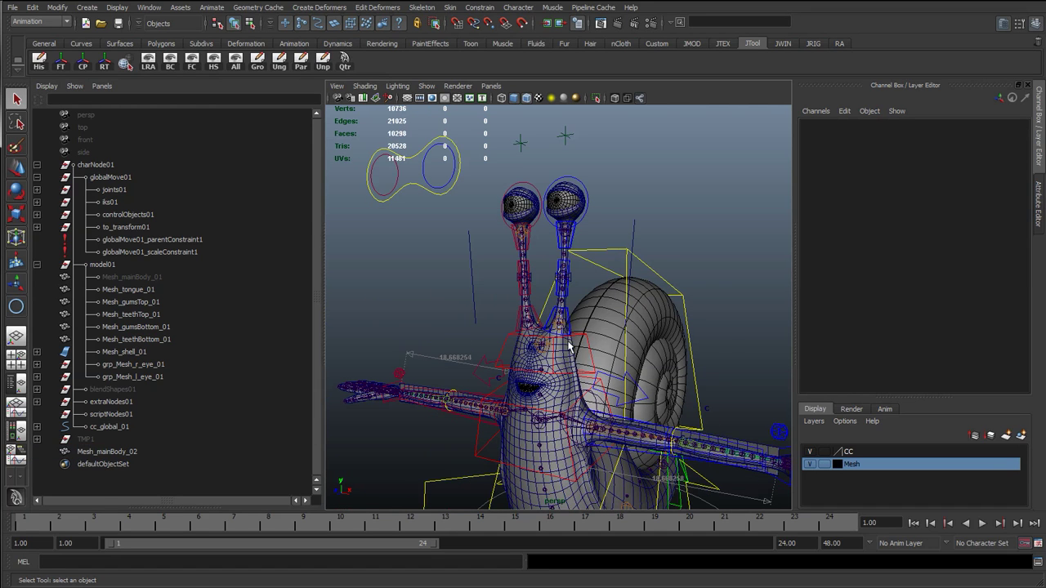
left_click(594, 389)
key("e")
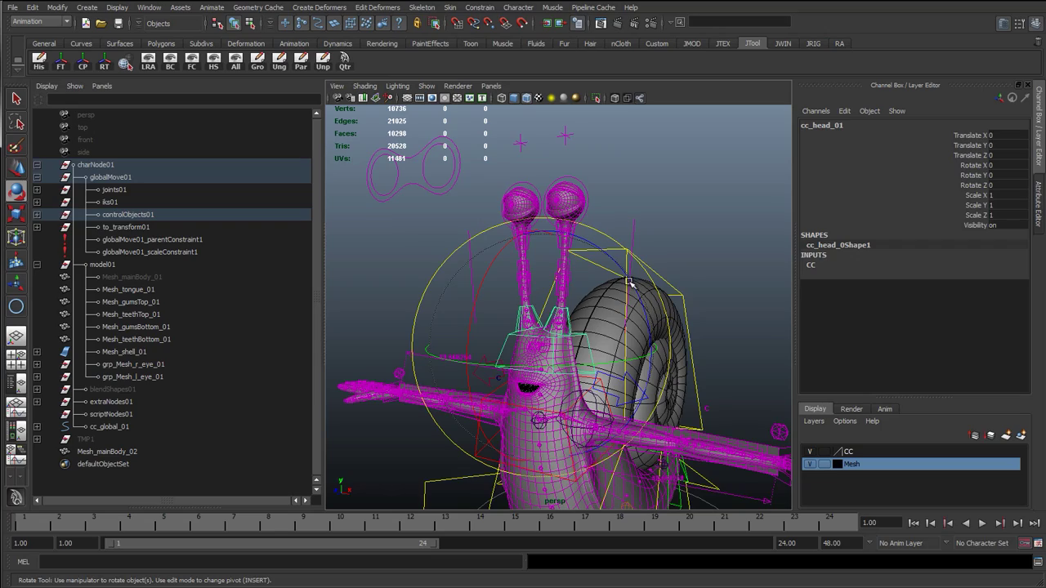
left_click_drag(629, 282, 510, 292)
left_click(424, 245)
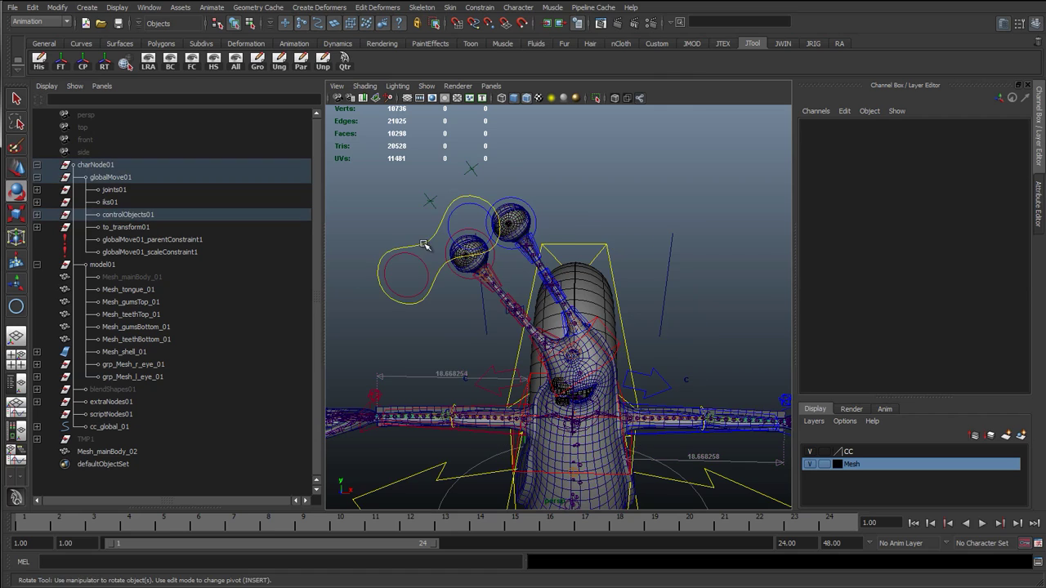
Try moving the main eye control with the head tilted, undo that move and the head rotation, and clear the selection.
left_click(424, 245)
key("w")
left_click_drag(424, 245, 444, 237)
key("ctrl+z")
key("ctrl+z")
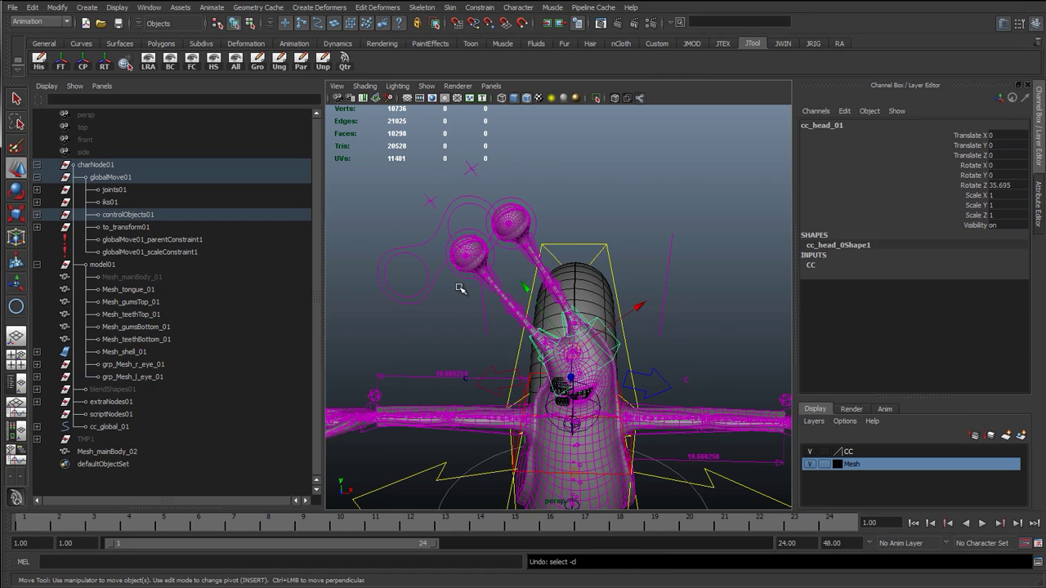
key("ctrl+z")
left_click(393, 243)
Collapse the globalMove01 and model01 hierarchies under charNode01, leaving nothing selected.
scroll(491, 374, "down", 3)
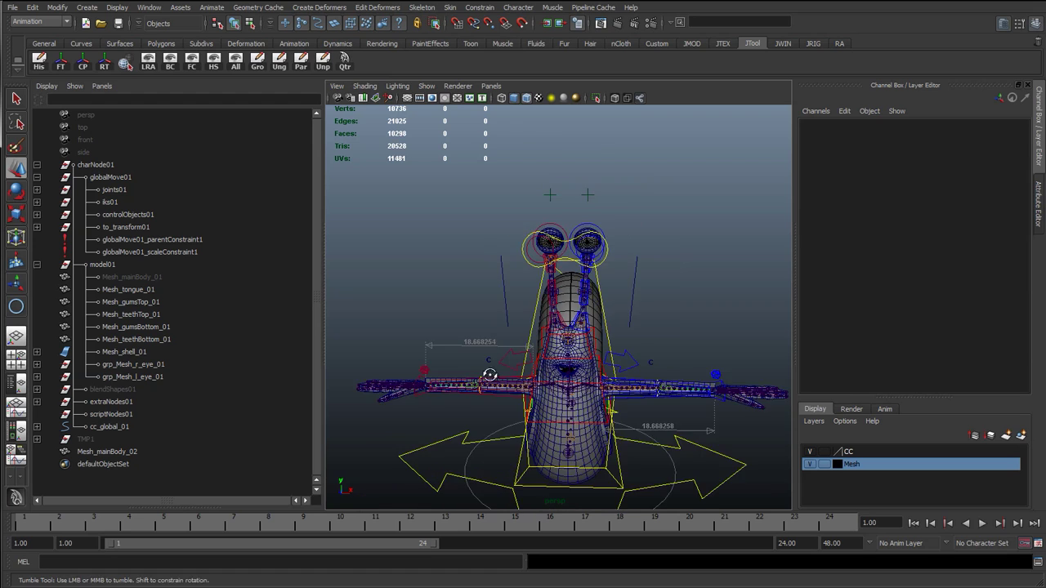
left_click_drag(490, 375, 392, 360, "alt")
left_click(68, 177)
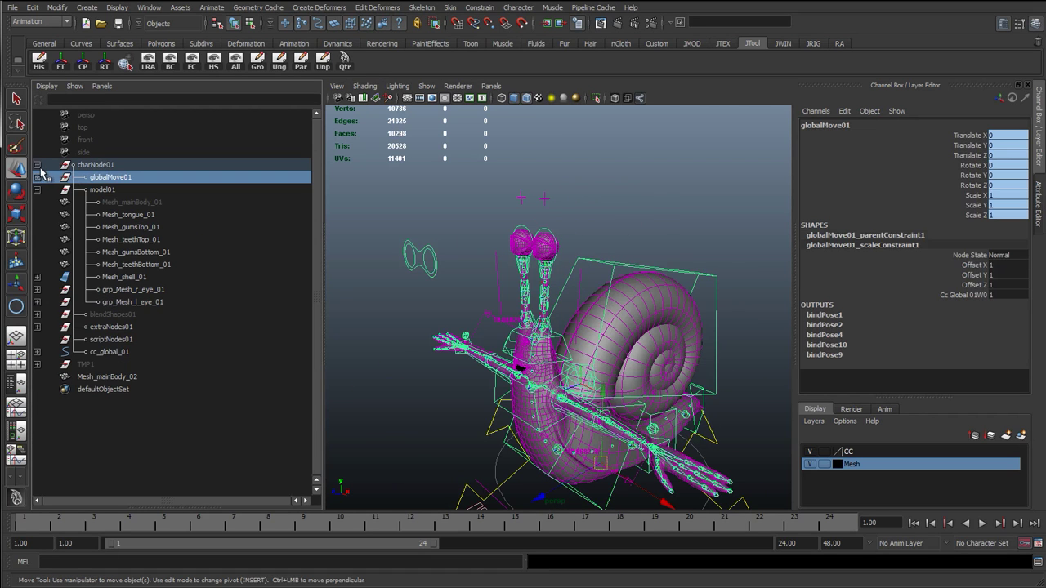
left_click(36, 164)
left_click(94, 165)
left_click(417, 189)
left_click_drag(451, 249, 572, 351, "alt")
left_click(37, 165)
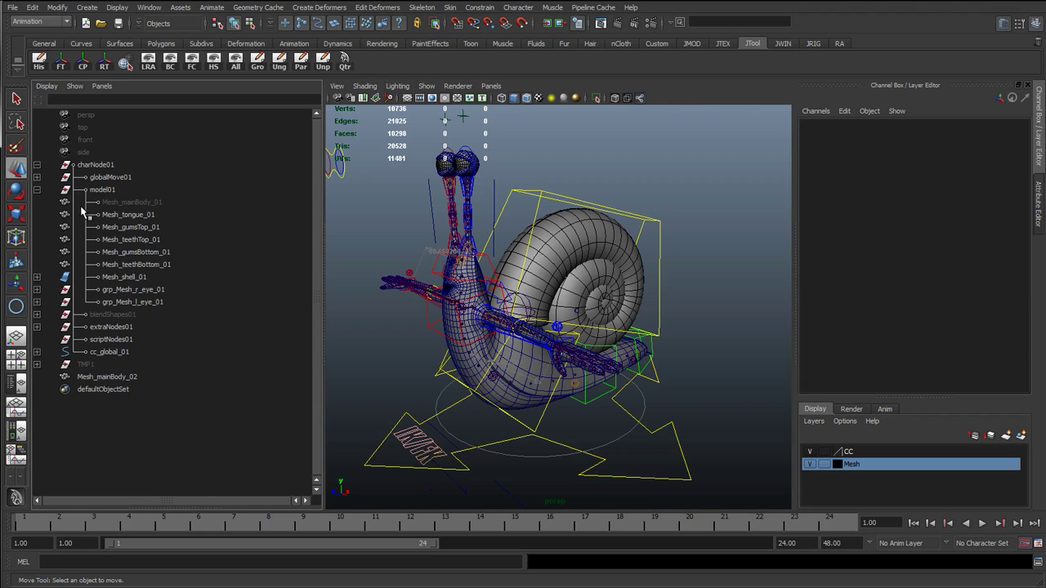
left_click(37, 190)
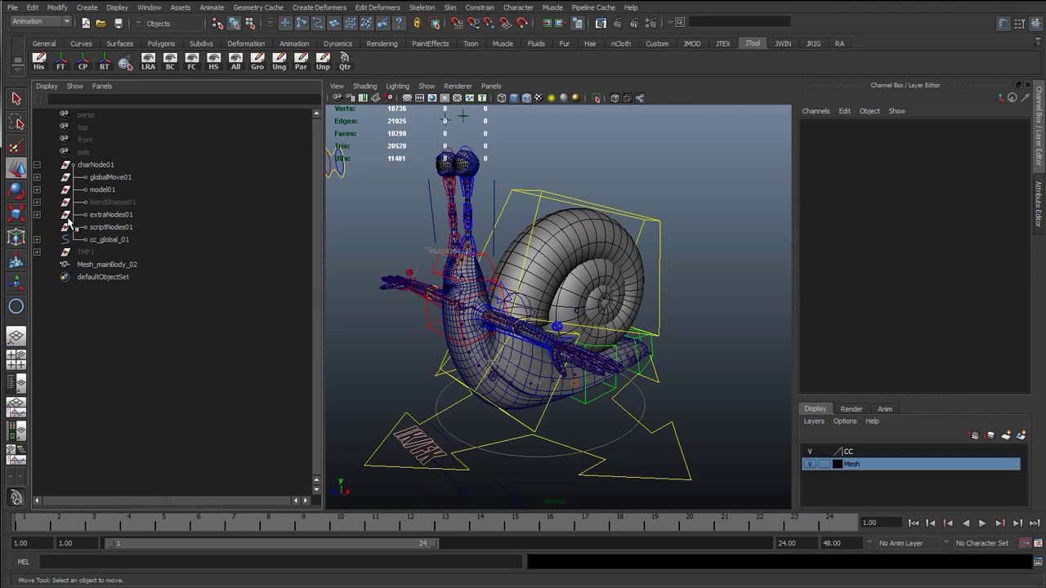
Hide the extra_toHide01 group under extraNodes01 by setting its Visibility to 0, collapse charNode01 and clear the selection.
left_click(37, 215)
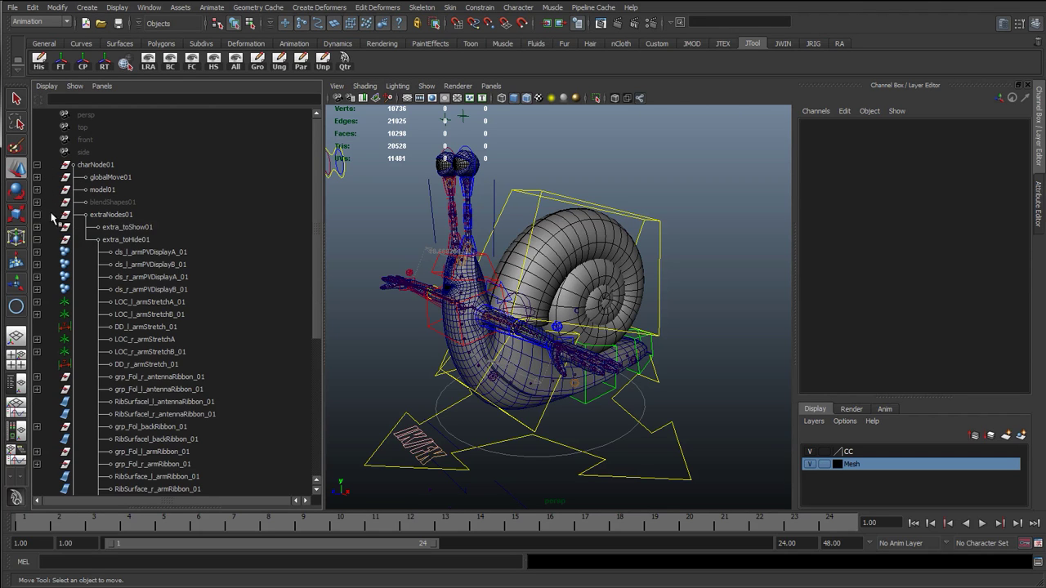
left_click(129, 238)
left_click(1014, 135)
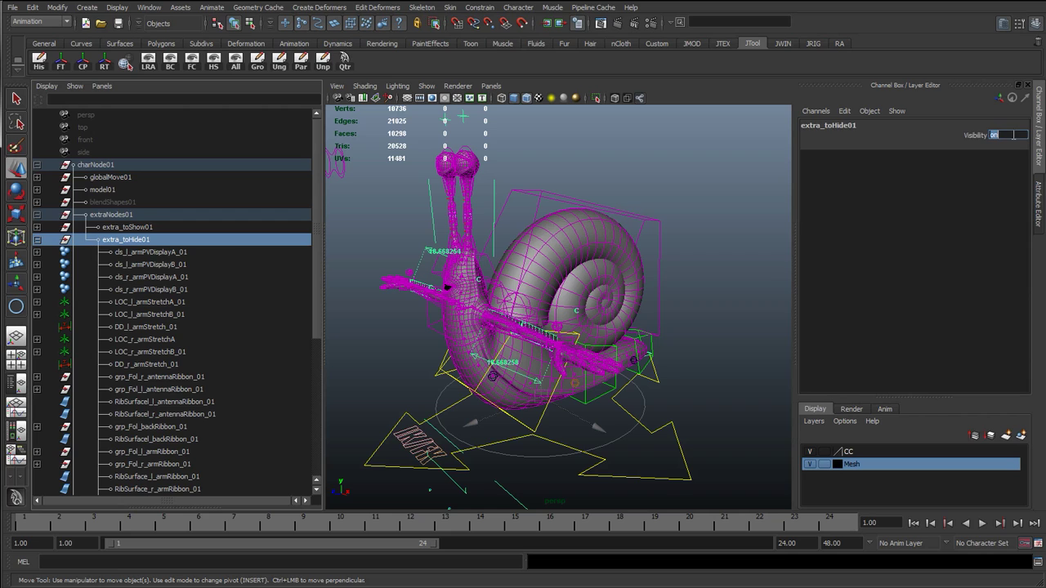
type("0")
key("Return")
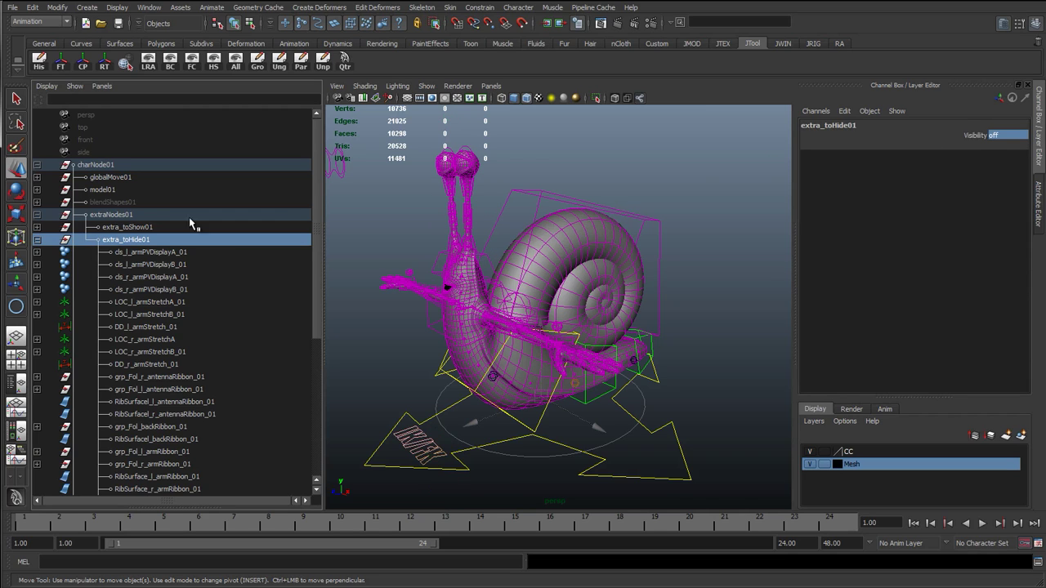
left_click(37, 164)
left_click(51, 167)
left_click(384, 192)
key("q")
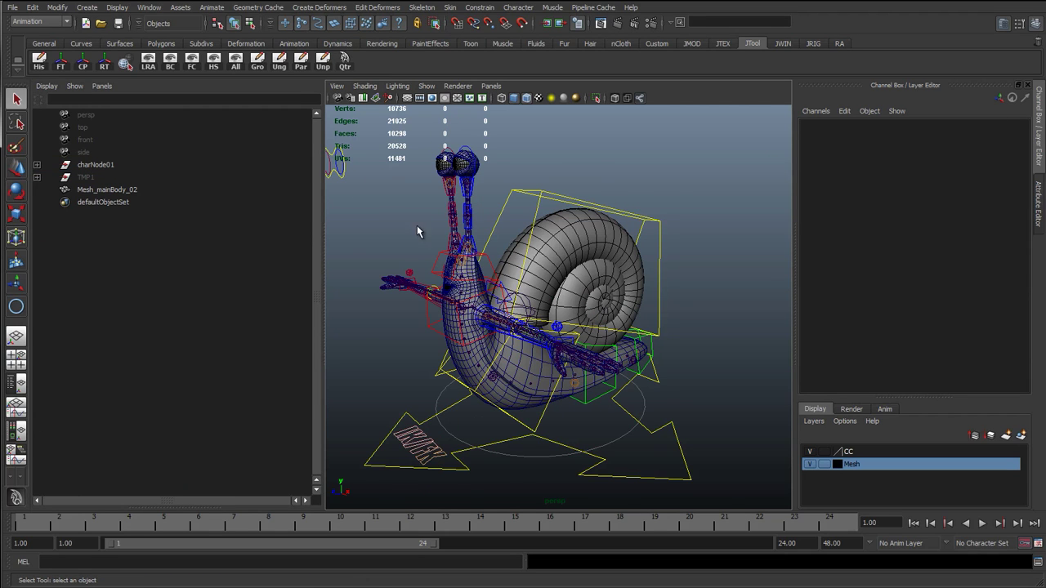
Enlarge the perspective view to a single pane and inspect the whole snail rig from the front.
scroll(439, 249, "up", 2)
key("space")
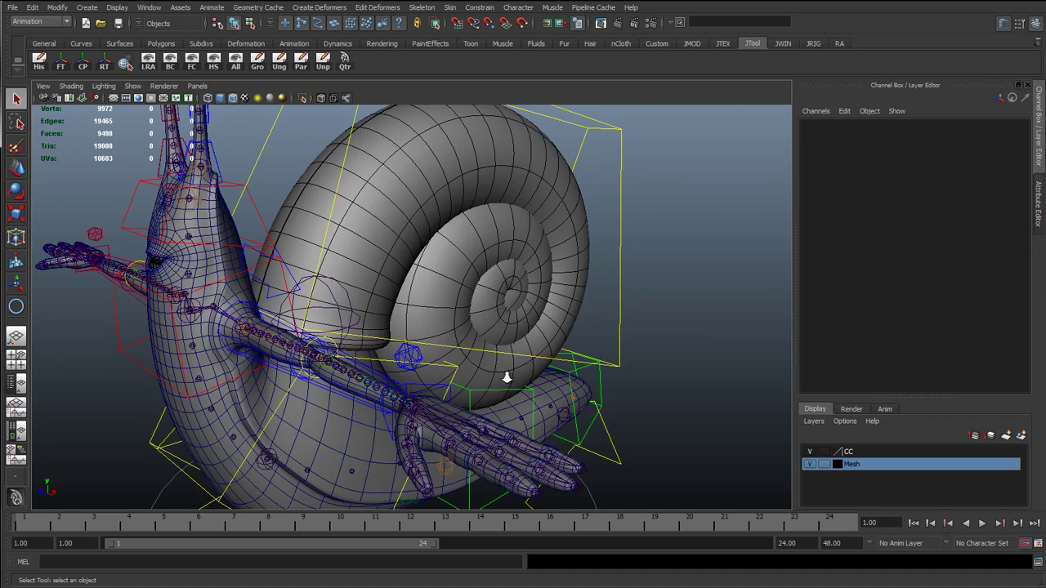
scroll(504, 374, "down", 1)
scroll(344, 397, "down", 1)
left_click_drag(343, 397, 421, 372, "alt")
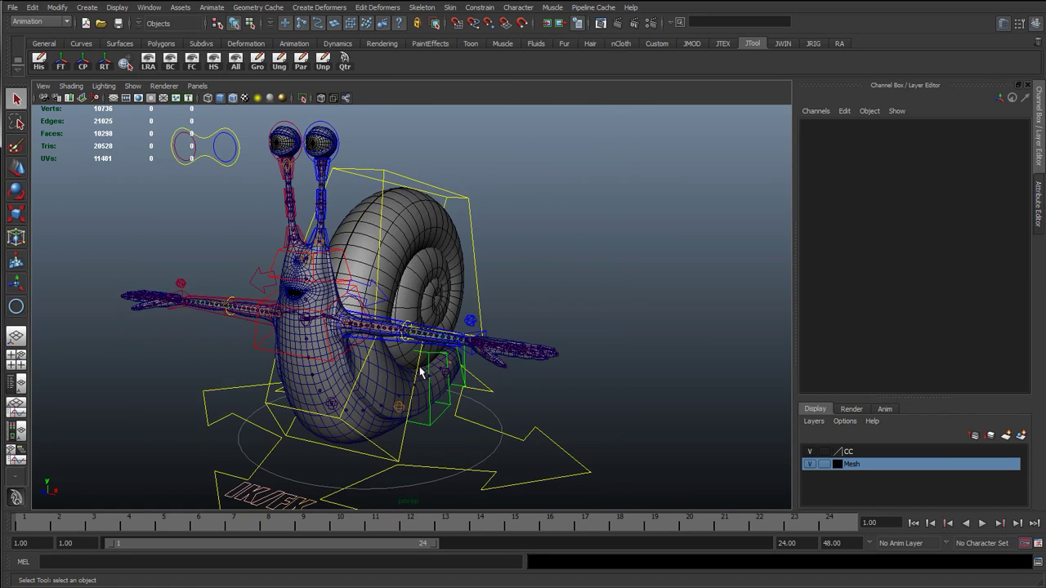
middle_click_drag(348, 346, 339, 372, "alt")
scroll(323, 369, "up", 2)
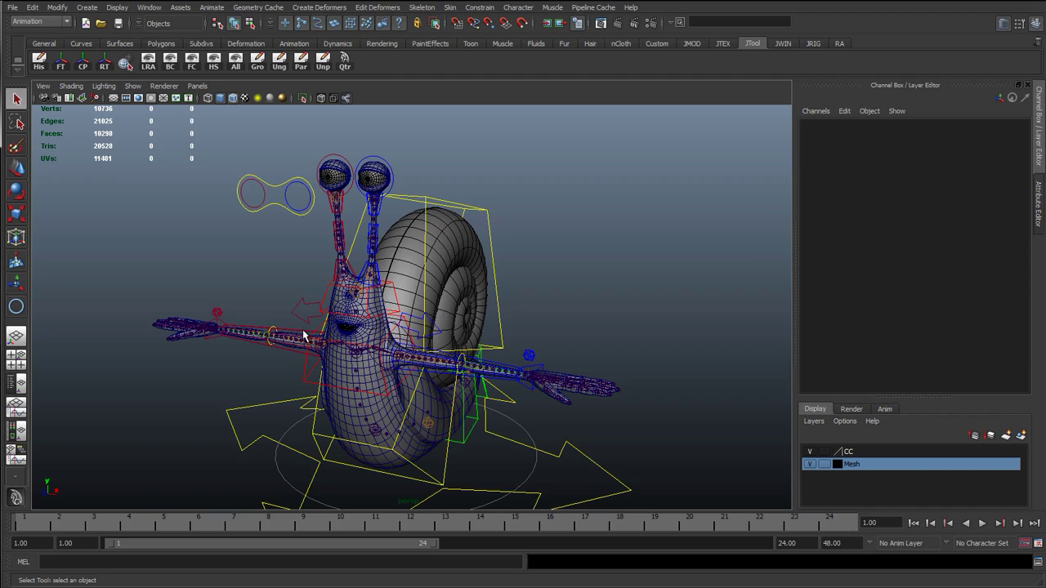
Examine the channels of the main eye control cc_eyeMain_01 and the shell control cc_shell_01, and clear the selection.
left_click(276, 192)
key("w")
scroll(268, 198, "up", 2)
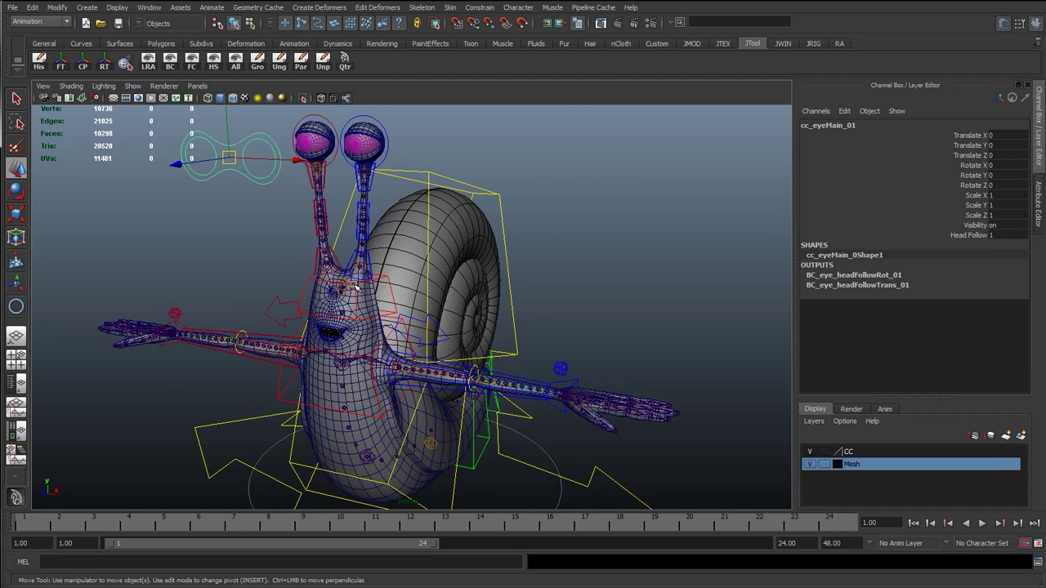
middle_click_drag(224, 237, 285, 287, "alt")
left_click(251, 292)
scroll(376, 364, "down", 2)
mouse_move(374, 365)
left_mouse_down("alt")
mouse_move(347, 367)
mouse_move(417, 326)
mouse_move(392, 349)
mouse_move(433, 357)
mouse_move(364, 359)
left_mouse_up("alt")
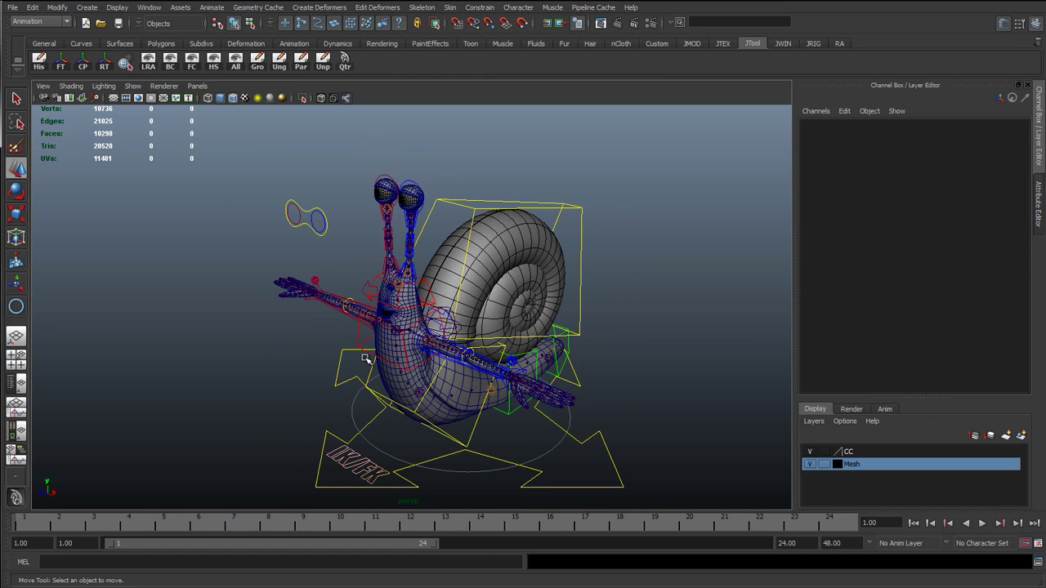
left_click(578, 299)
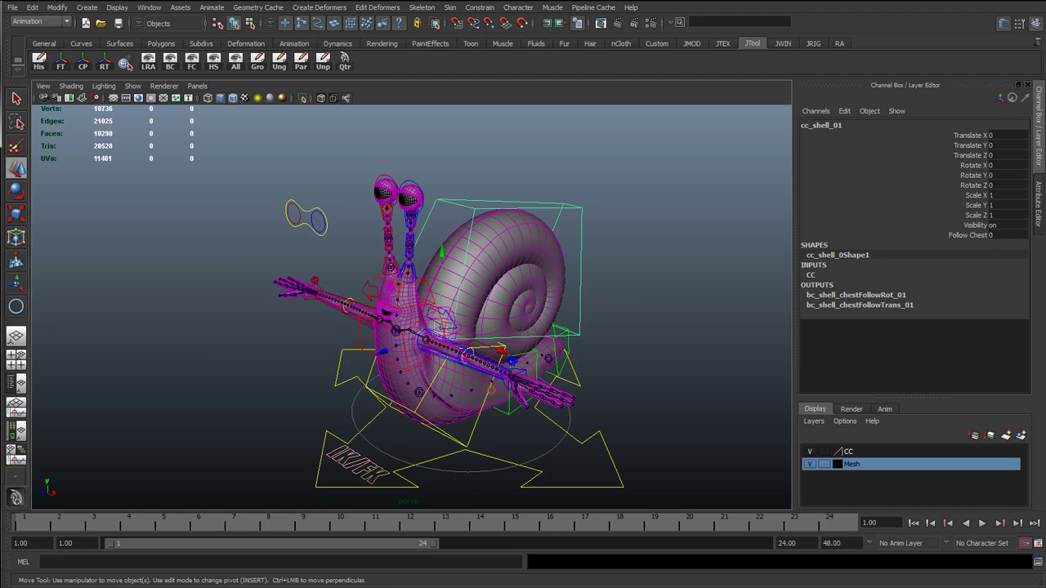
left_click(193, 243)
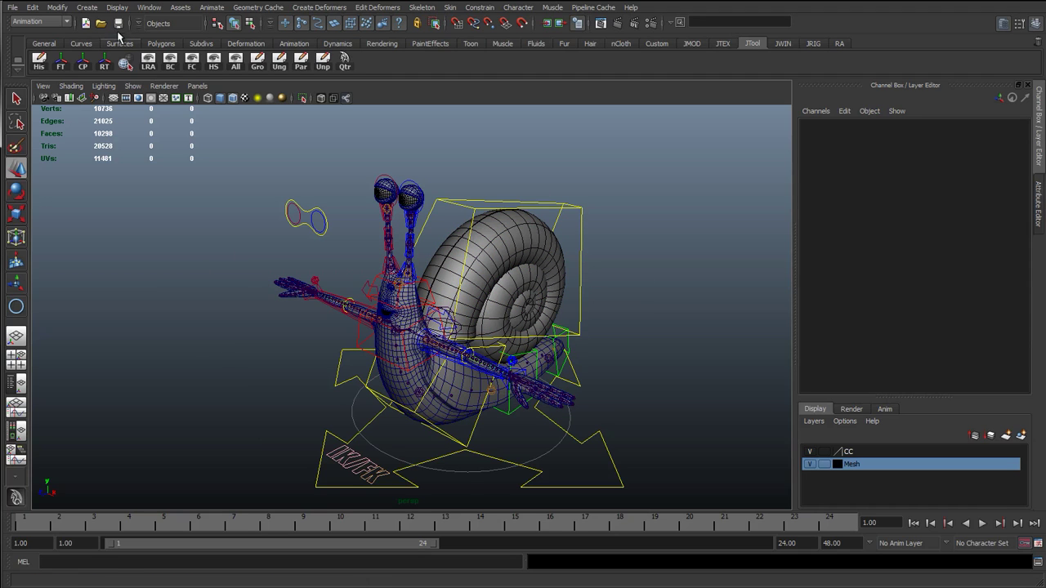